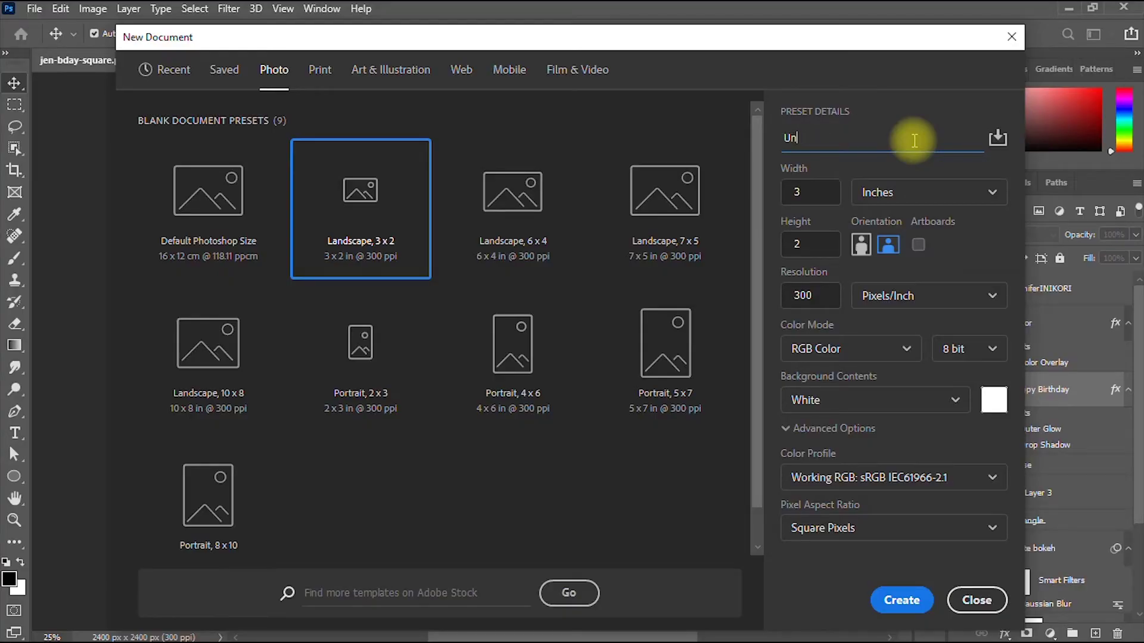
# Name the new document 'birthday flyer', make it 8 × 8 inches at 300 ppi, in RGB Color mode
pyautogui.write('birthday flyer')
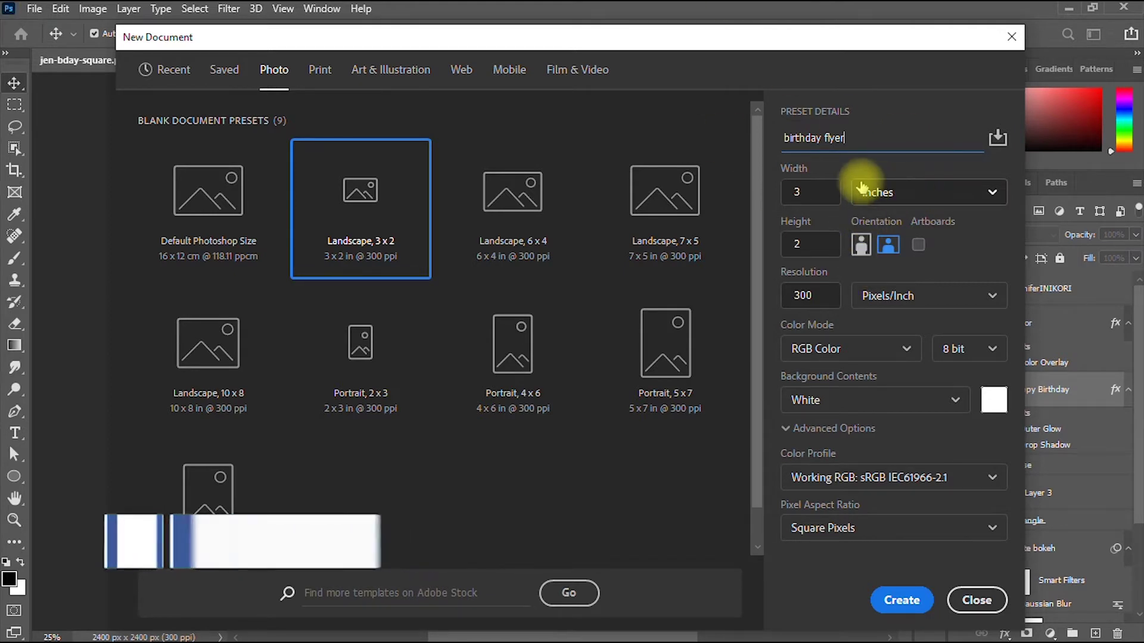
pyautogui.click(824, 191)
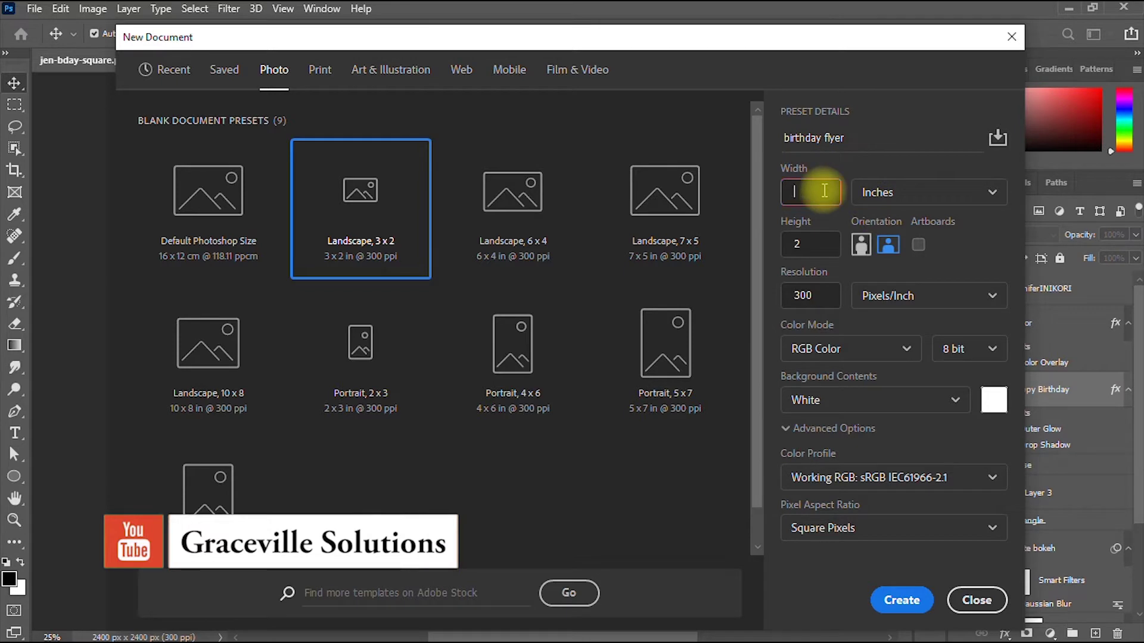
pyautogui.write('8')
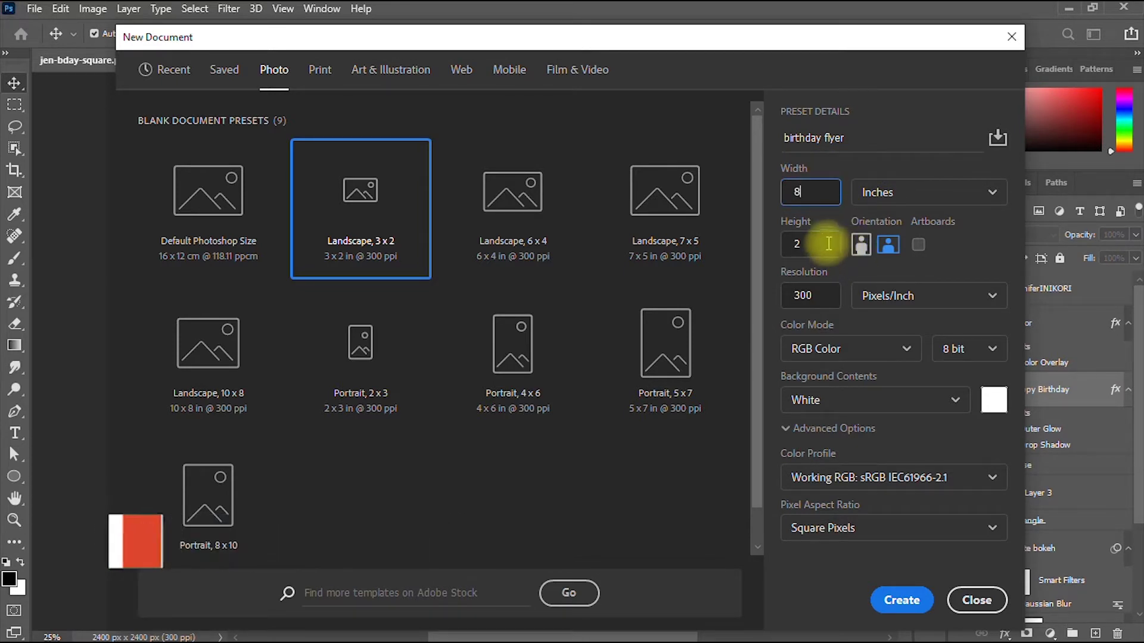
pyautogui.click(826, 242)
pyautogui.write('8')
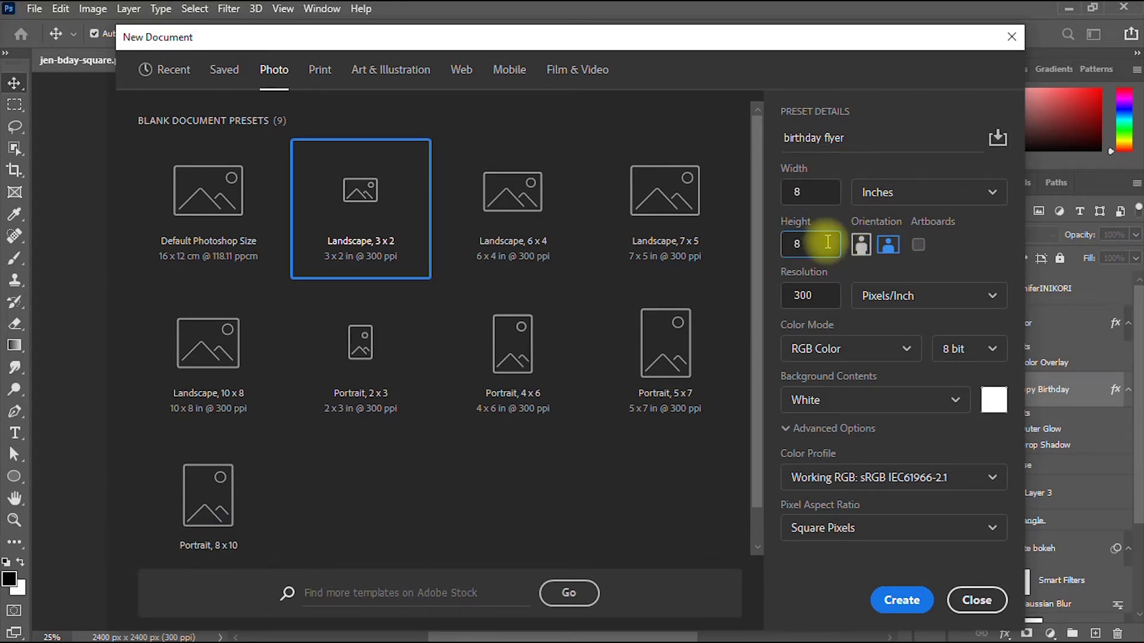
pyautogui.click(867, 351)
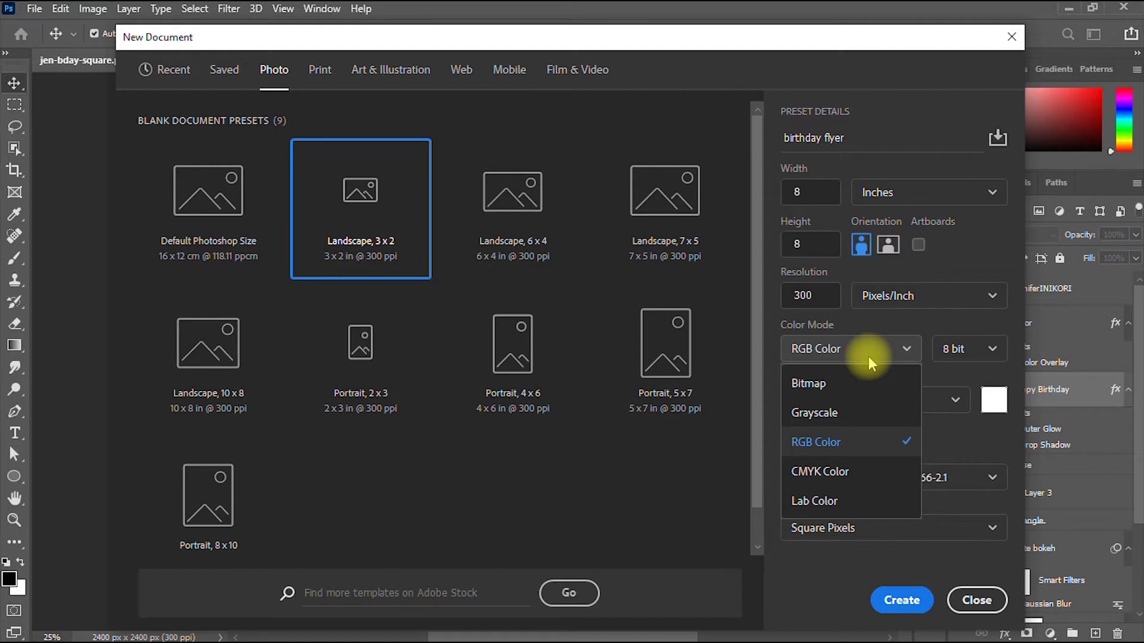
pyautogui.click(882, 470)
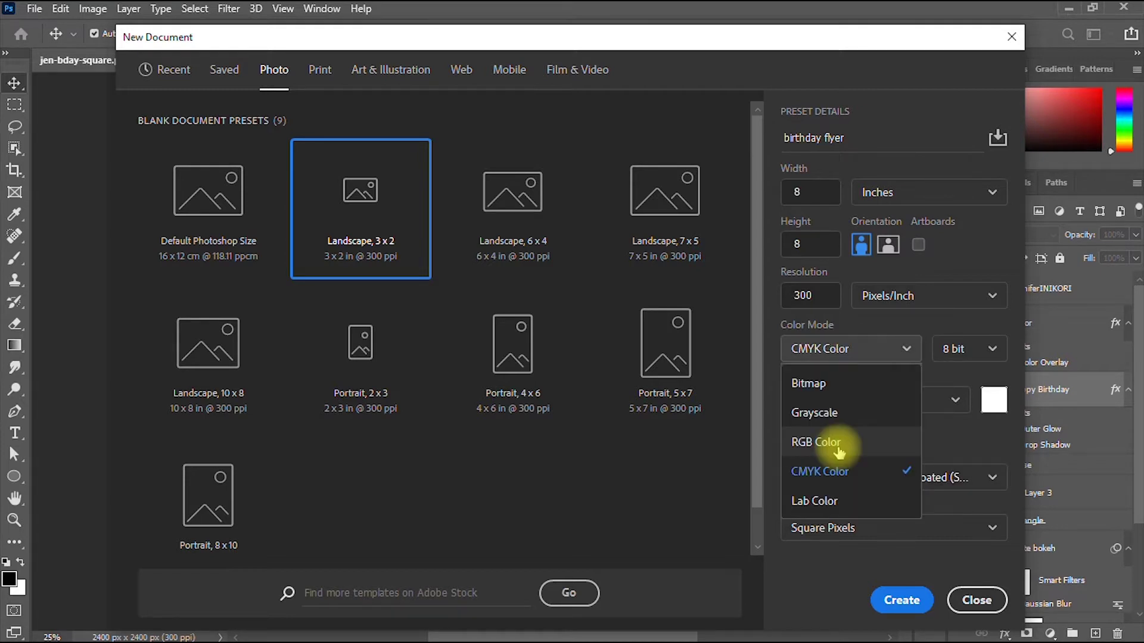
pyautogui.click(838, 445)
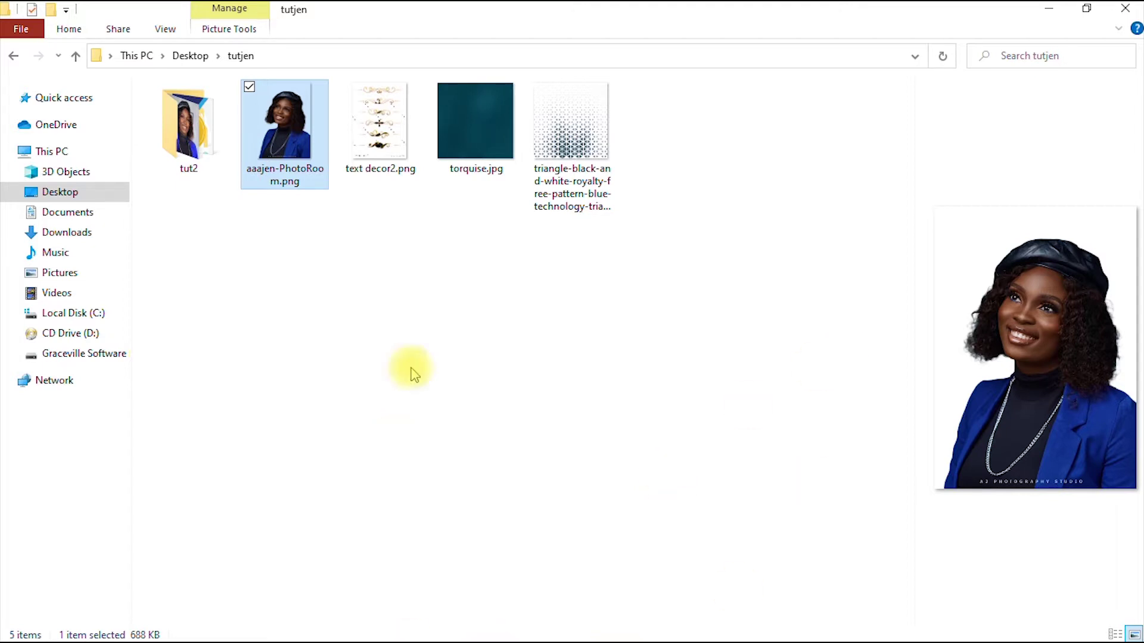
# Drag torquise.jpg from the tutjen folder onto the birthday flyer canvas
pyautogui.click(475, 142)
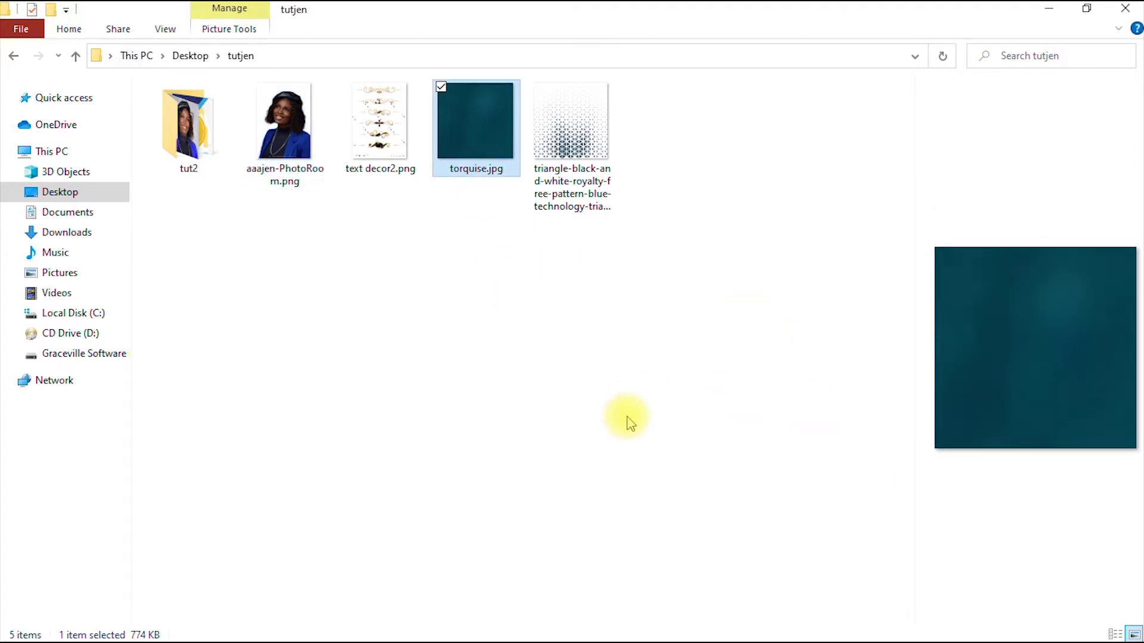
pyautogui.moveTo(484, 143); pyautogui.dragTo(493, 274)
pyautogui.press('space')
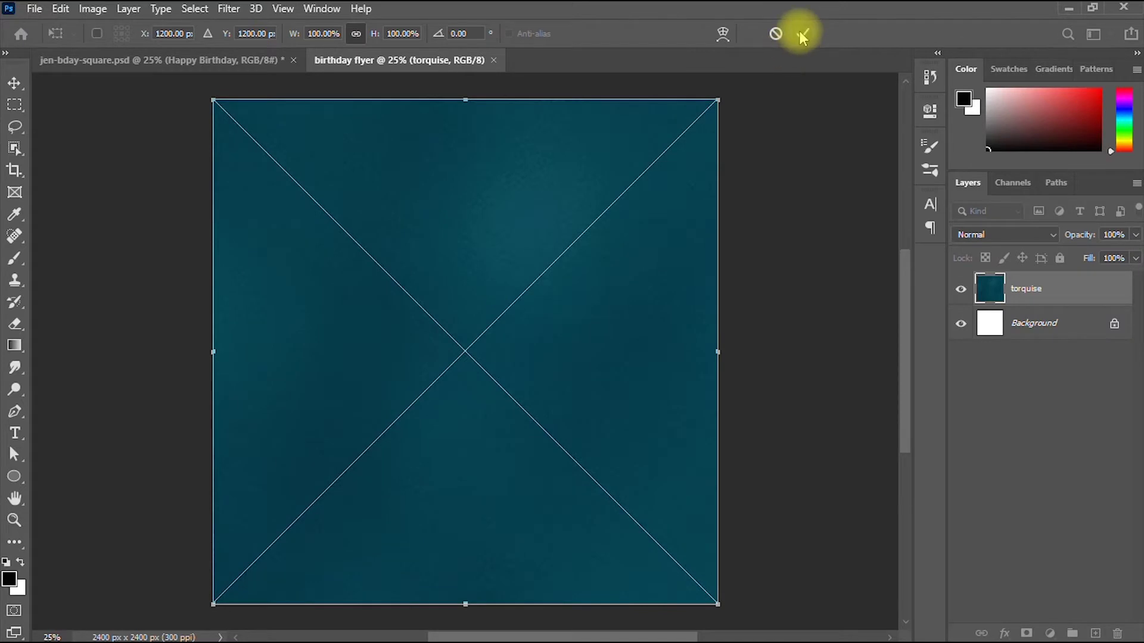
# Commit the placed teal texture and unlock the Background layer
pyautogui.click(801, 34)
pyautogui.scroll(-2, 546, 228)
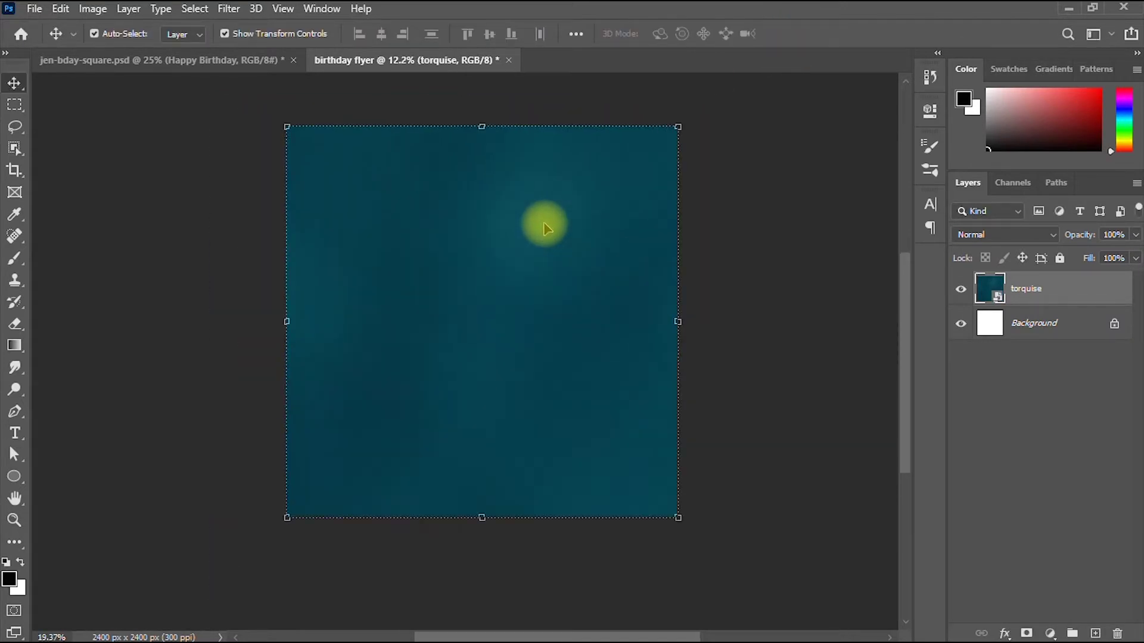
pyautogui.scroll(2, 545, 228)
pyautogui.click(1113, 323)
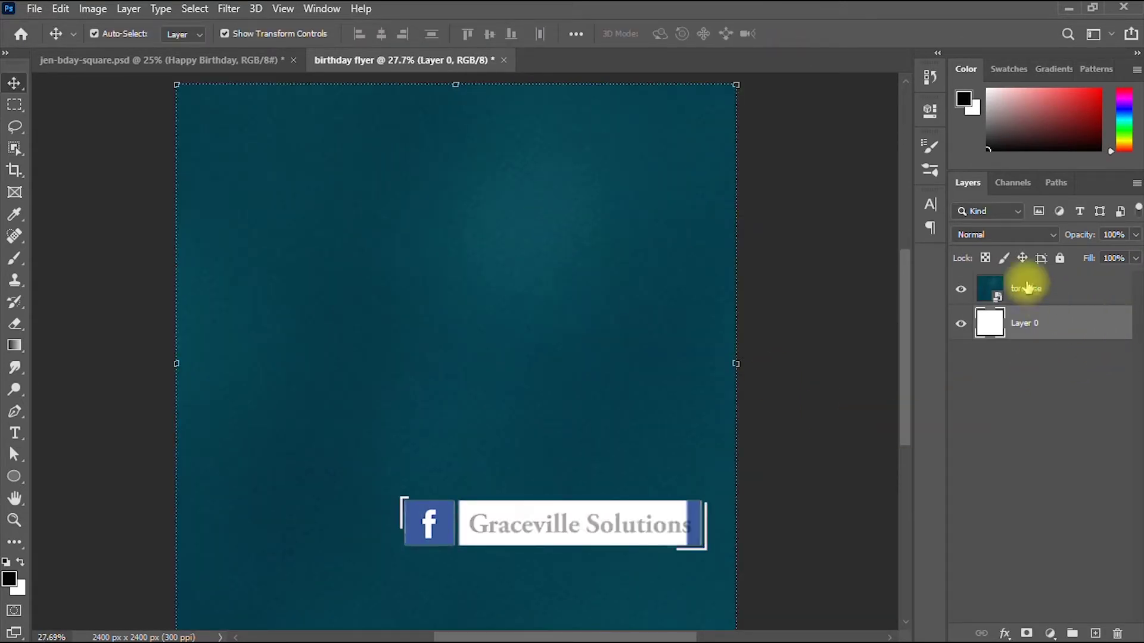
# Rename the torquise layer to 'background'
pyautogui.scroll(-1, 517, 332)
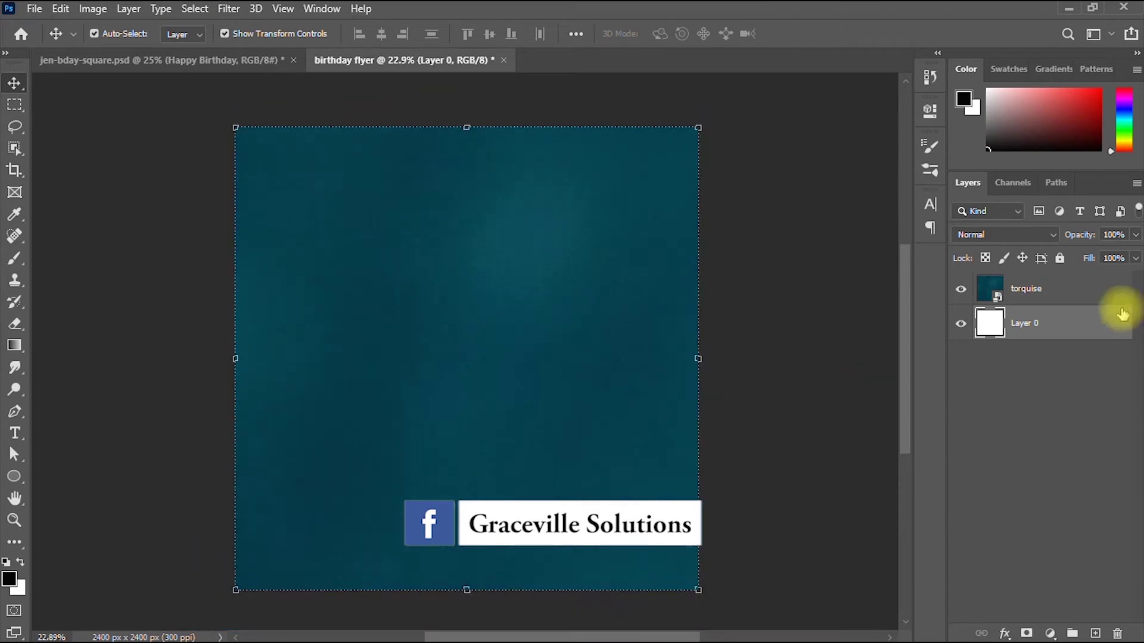
pyautogui.doubleClick(1035, 297)
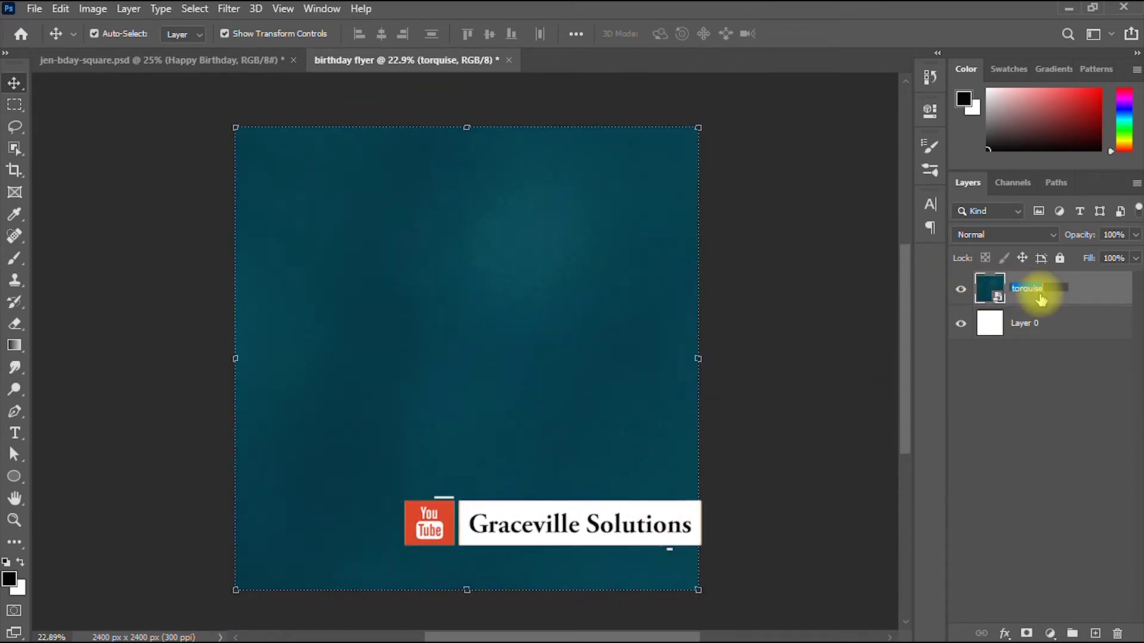
pyautogui.write('bac')
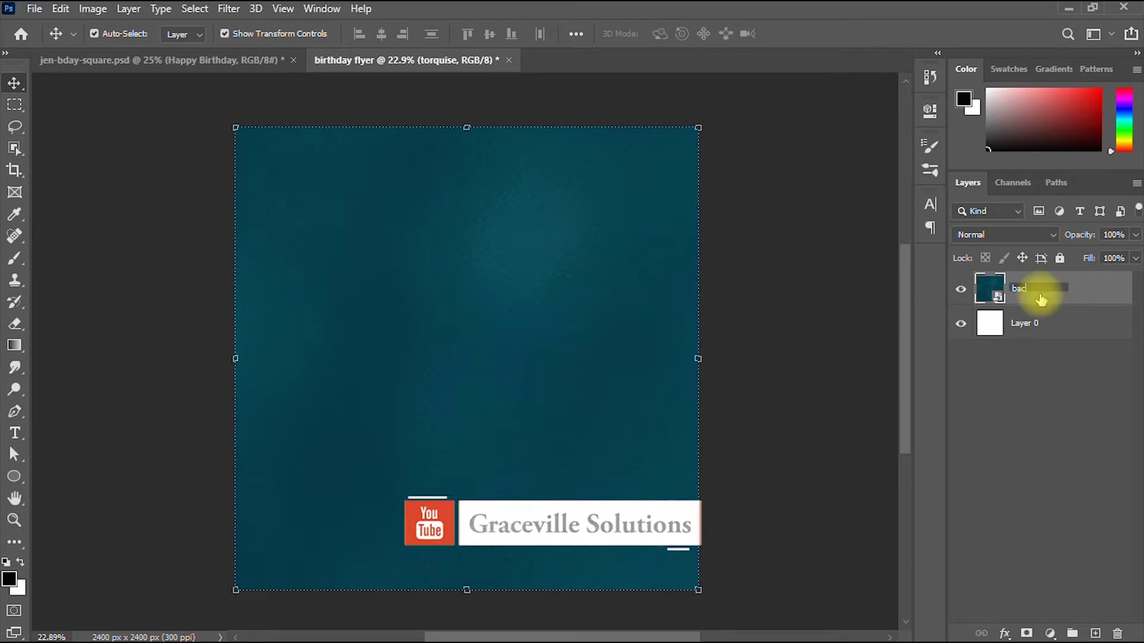
pyautogui.write('kfround')
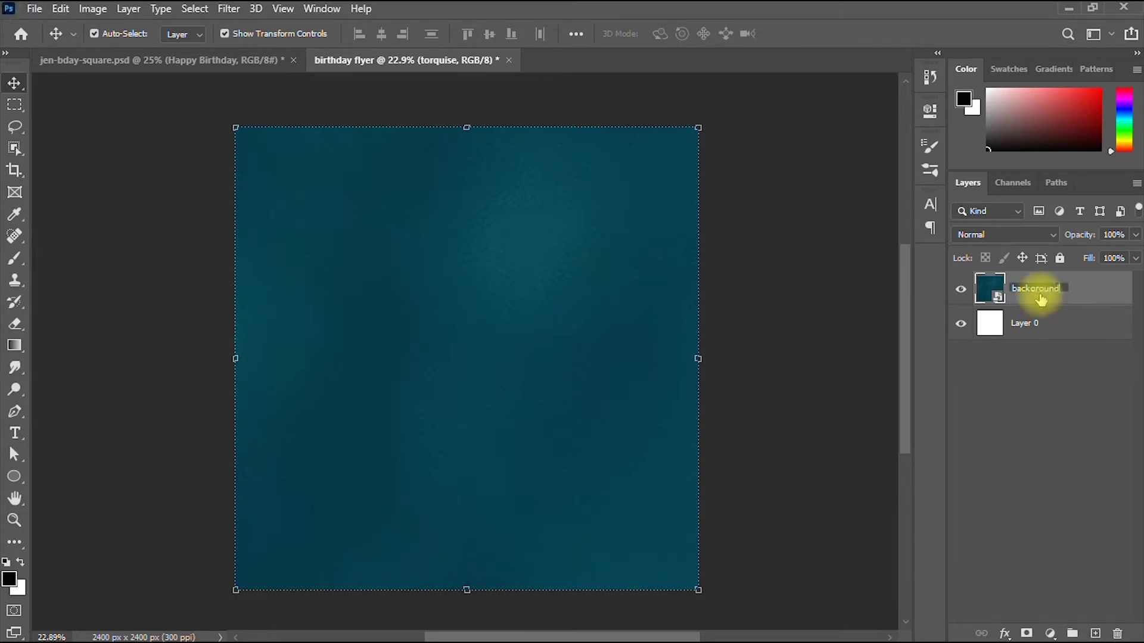
pyautogui.click(1103, 493)
pyautogui.scroll(-2, 596, 316)
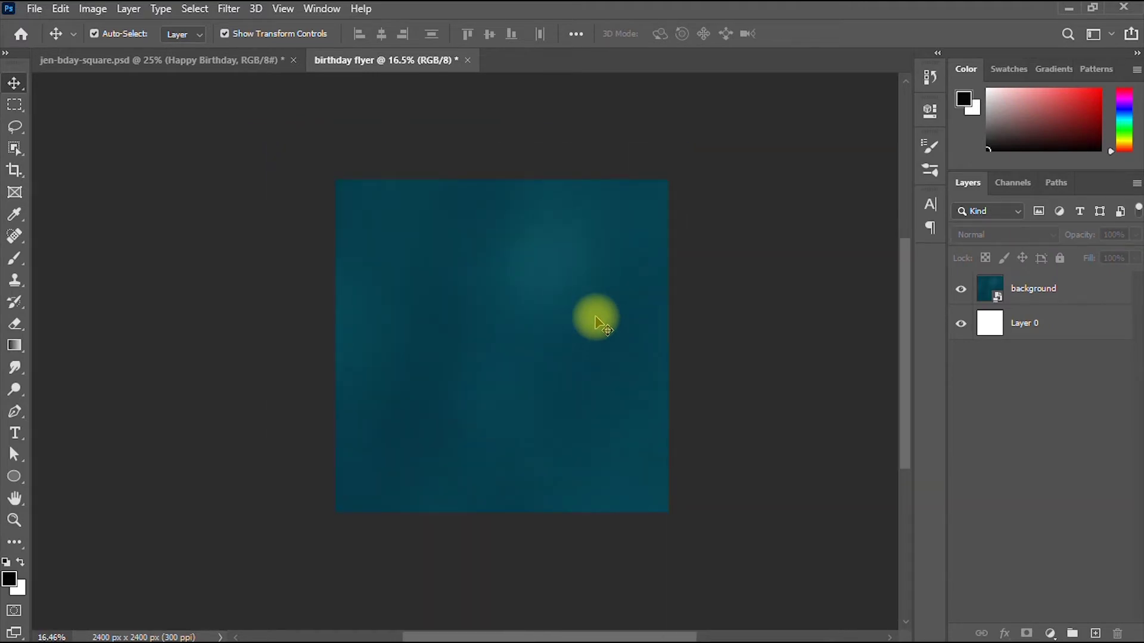
pyautogui.click(598, 321)
# Draw a 1567 × 370 px rectangle near the top and round all its corners to 105 px
pyautogui.moveTo(14, 476); pyautogui.dragTo(97, 475)
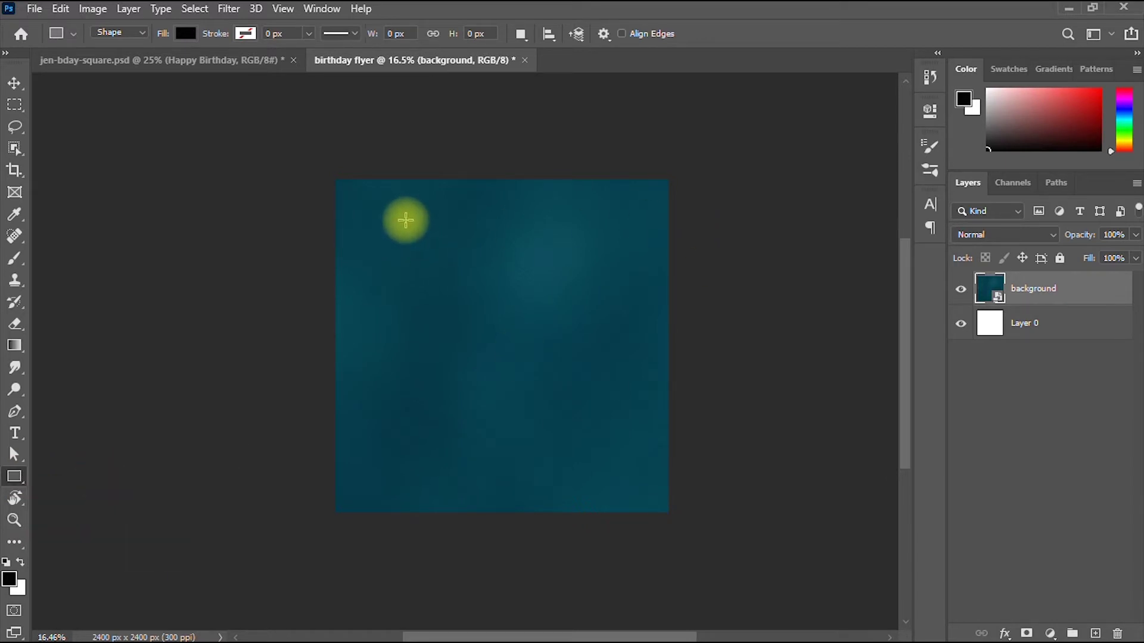
pyautogui.moveTo(399, 233); pyautogui.dragTo(617, 282)
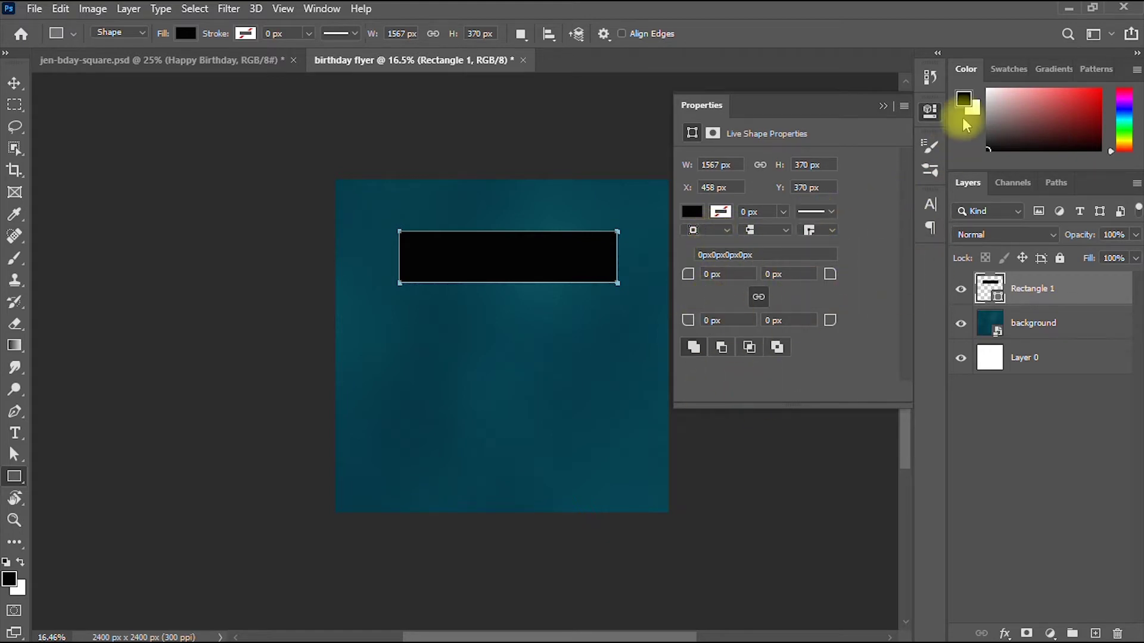
pyautogui.click(930, 112)
pyautogui.click(930, 112)
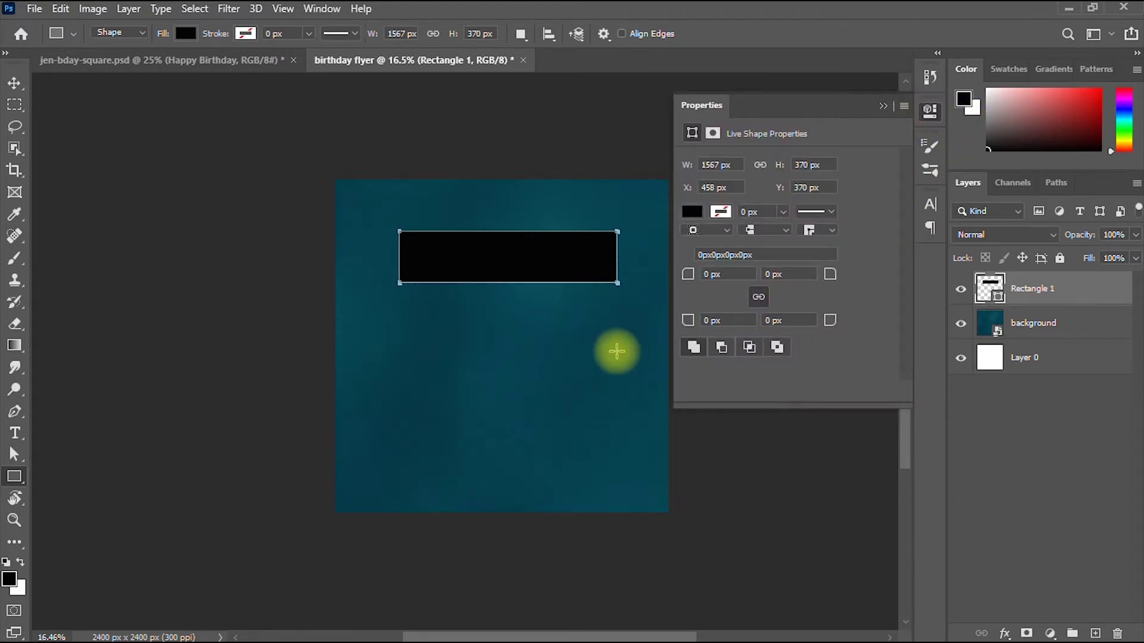
pyautogui.click(758, 299)
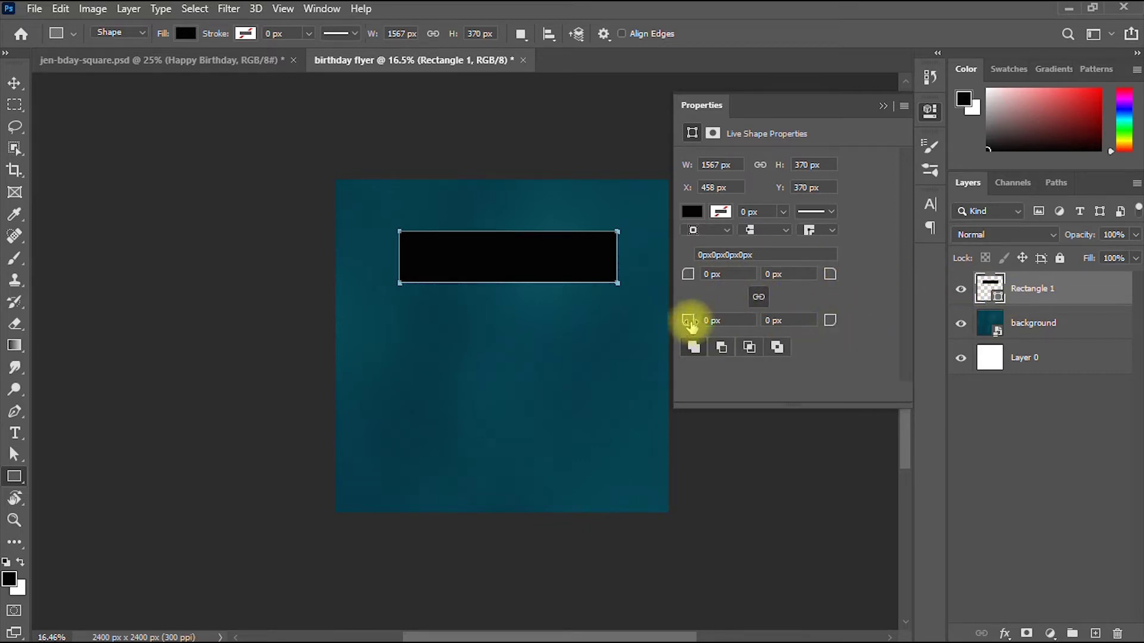
pyautogui.moveTo(688, 322); pyautogui.dragTo(774, 330)
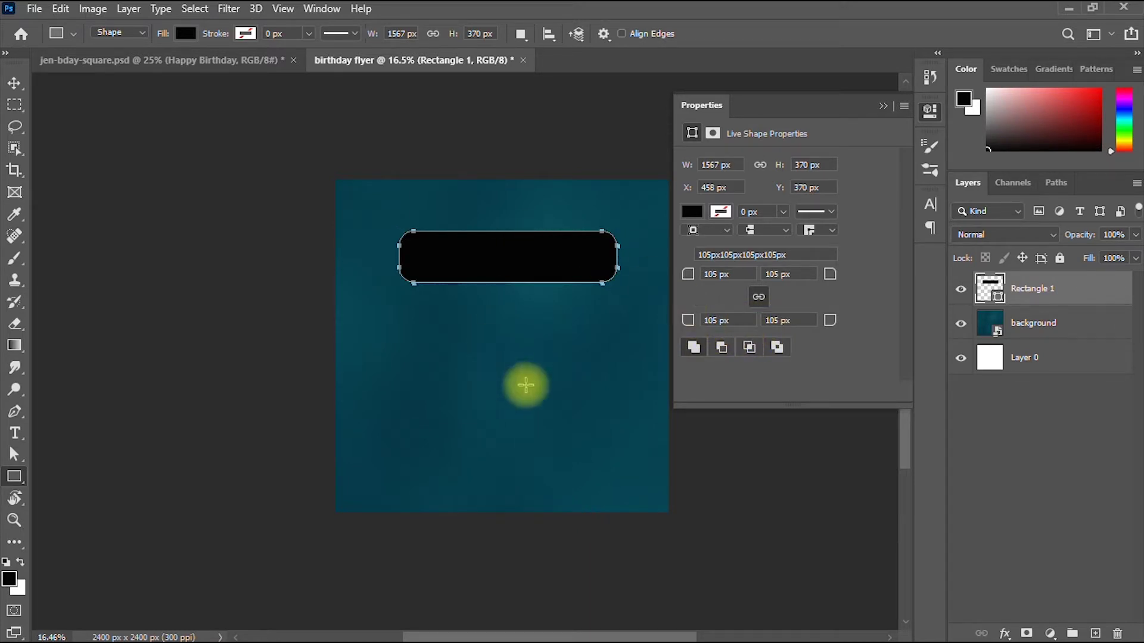
# Fill the rounded bar with pink #f3dbee and reduce its height to about 327 px
pyautogui.click(692, 213)
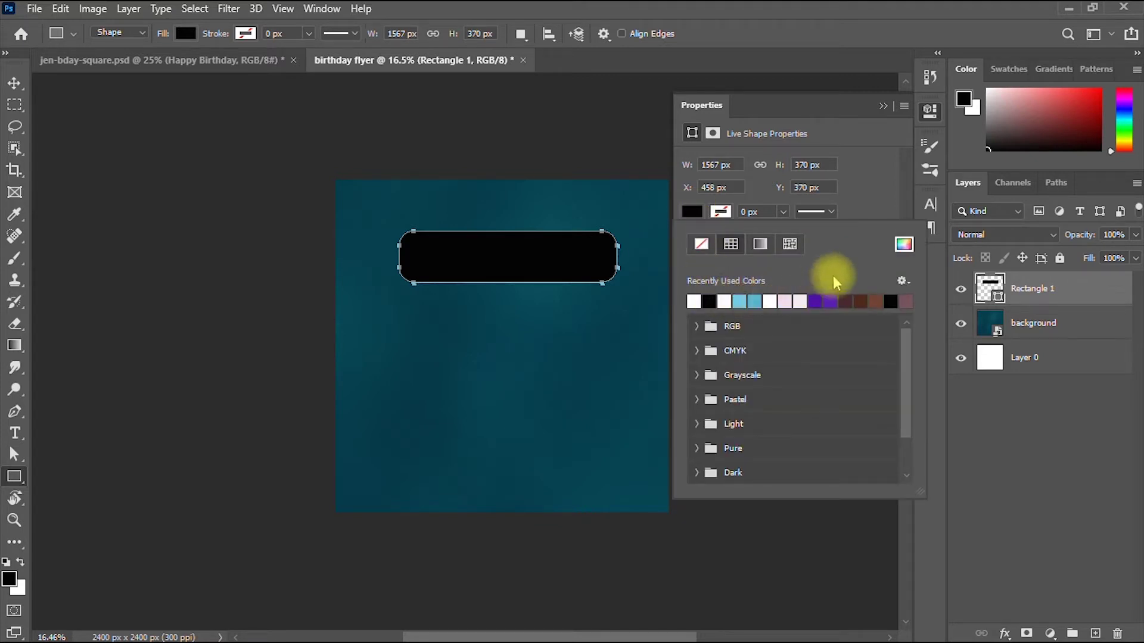
pyautogui.click(787, 301)
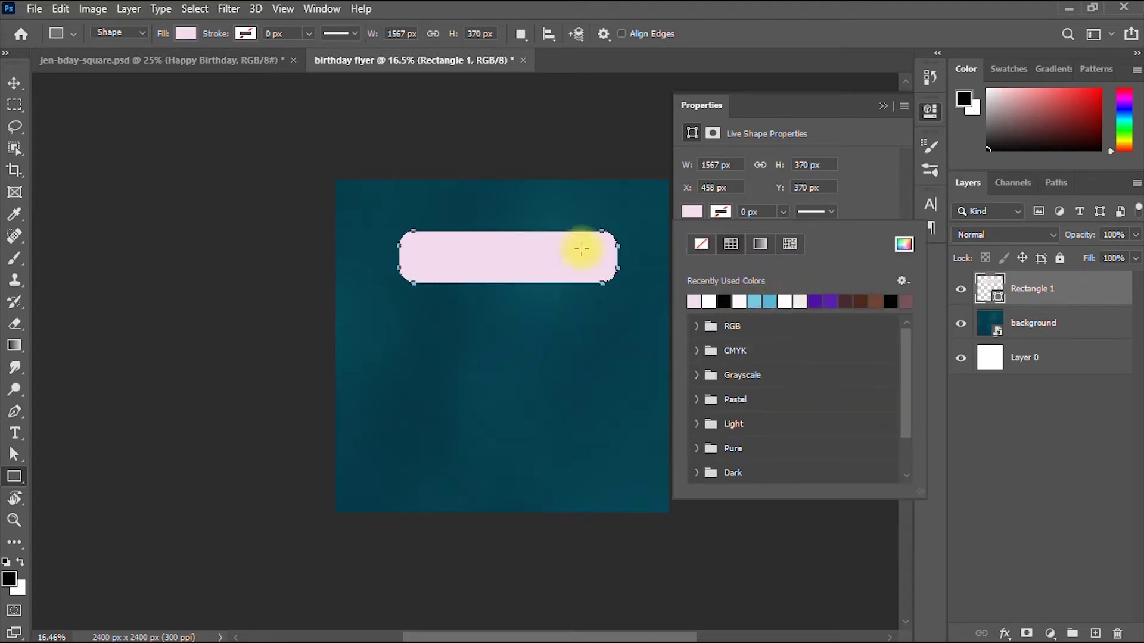
pyautogui.click(902, 245)
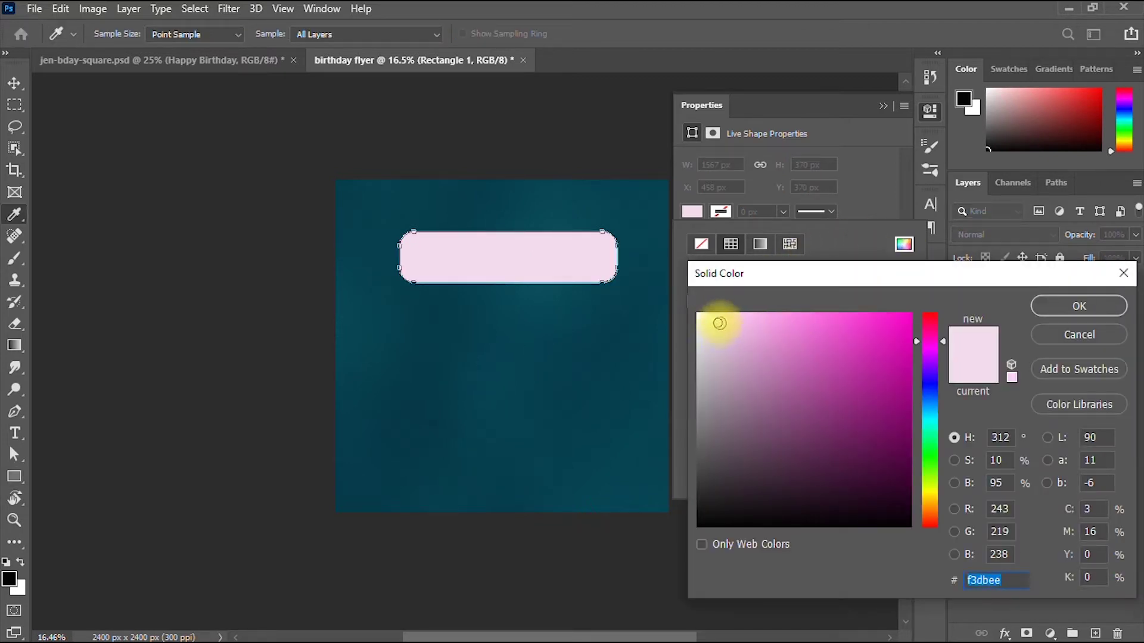
pyautogui.click(1055, 305)
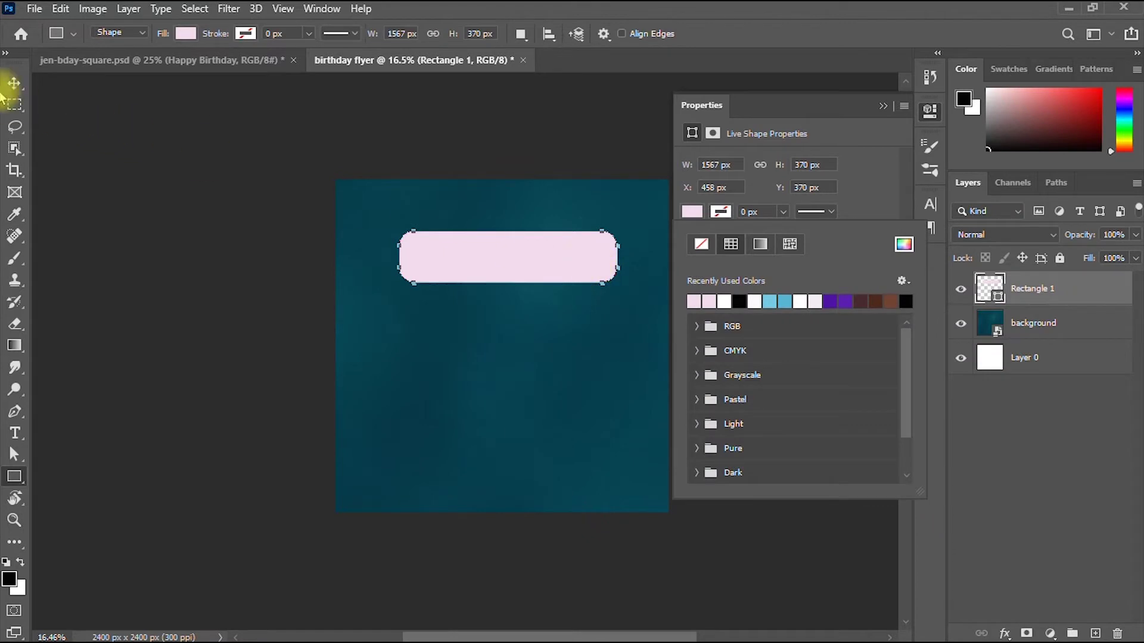
pyautogui.click(13, 83)
pyautogui.moveTo(547, 274); pyautogui.dragTo(518, 278)
# Duplicate the pink bar downward and stretch the middle bar wider on both sides
pyautogui.click(831, 34)
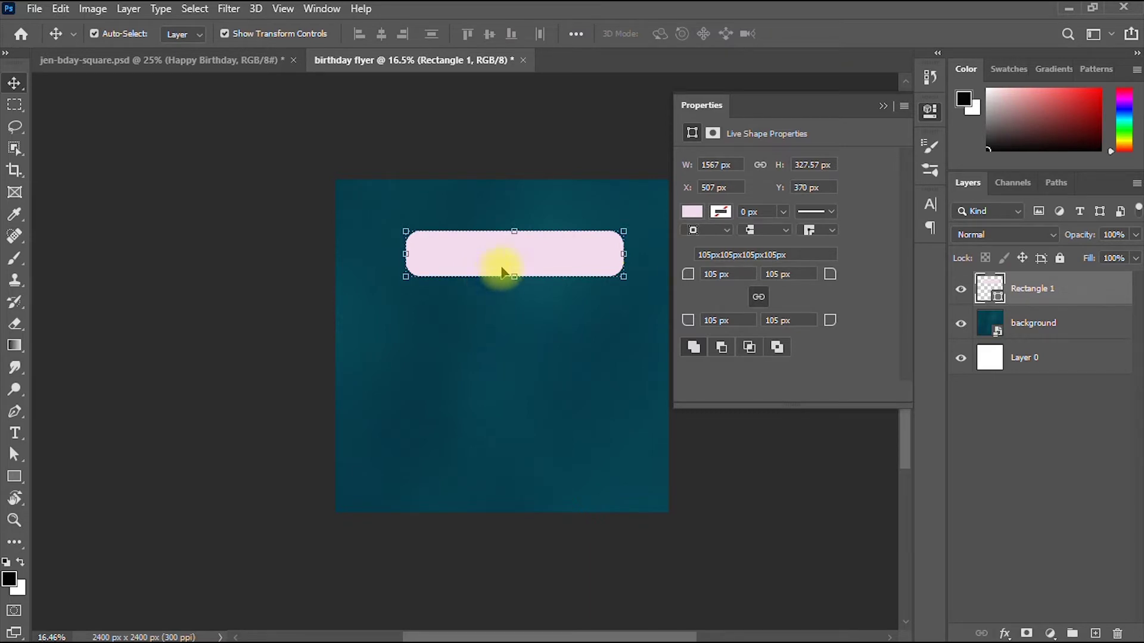
pyautogui.moveTo(517, 269); pyautogui.dragTo(542, 400)
pyautogui.click(531, 314)
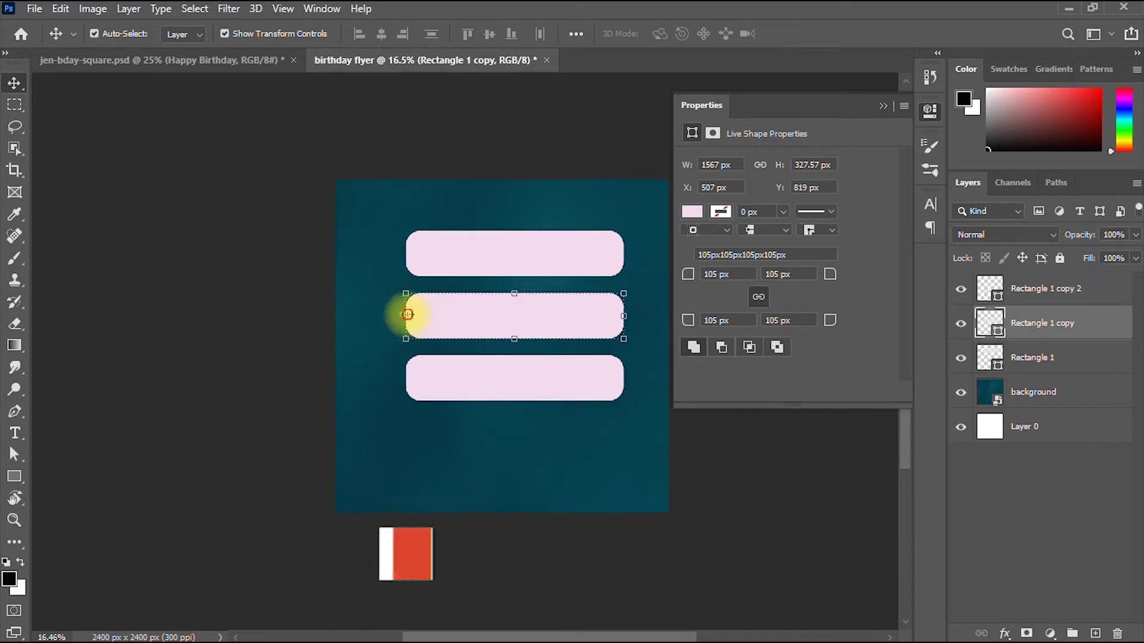
pyautogui.moveTo(406, 315); pyautogui.dragTo(371, 312)
pyautogui.click(882, 105)
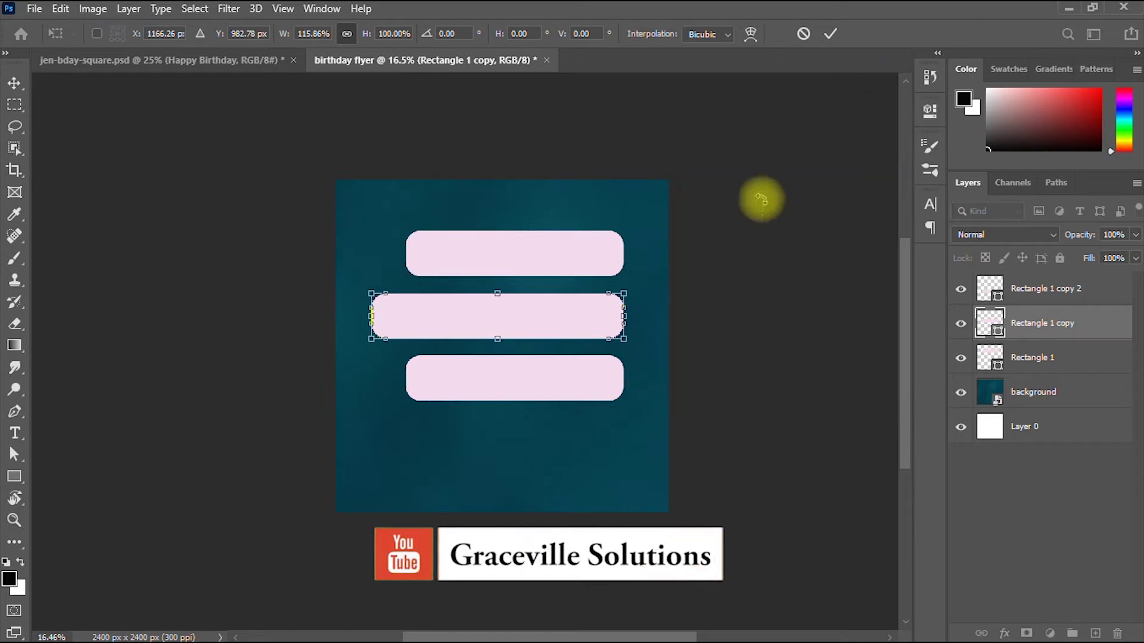
pyautogui.moveTo(624, 320); pyautogui.dragTo(650, 318)
pyautogui.moveTo(579, 327); pyautogui.dragTo(584, 320)
pyautogui.scroll(-2, 587, 327)
pyautogui.scroll(4, 588, 327)
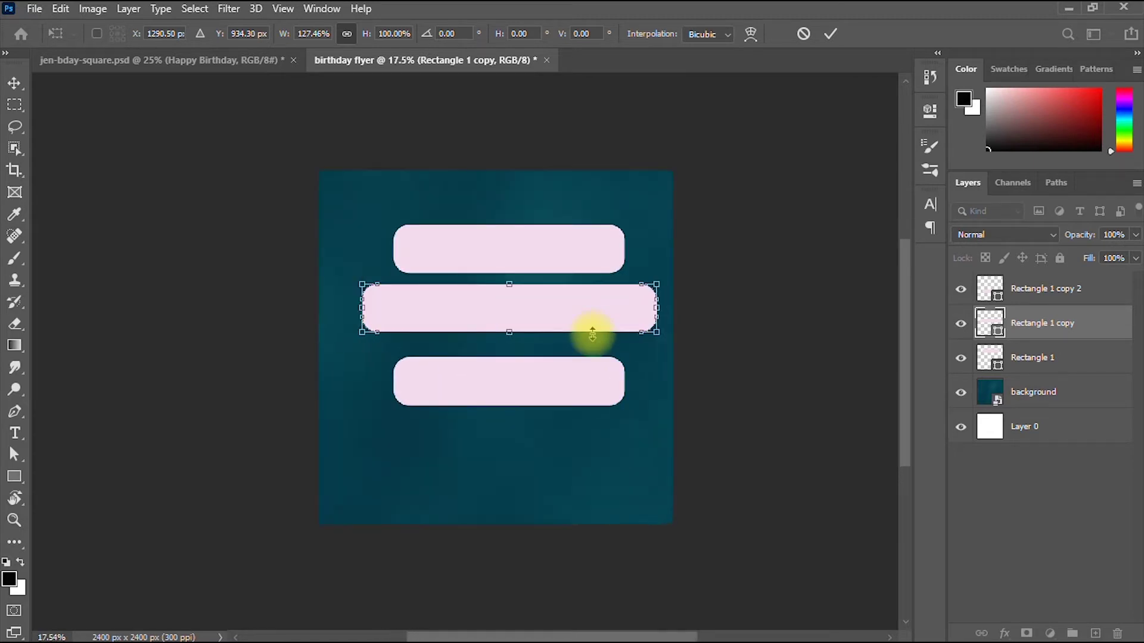
pyautogui.click(830, 34)
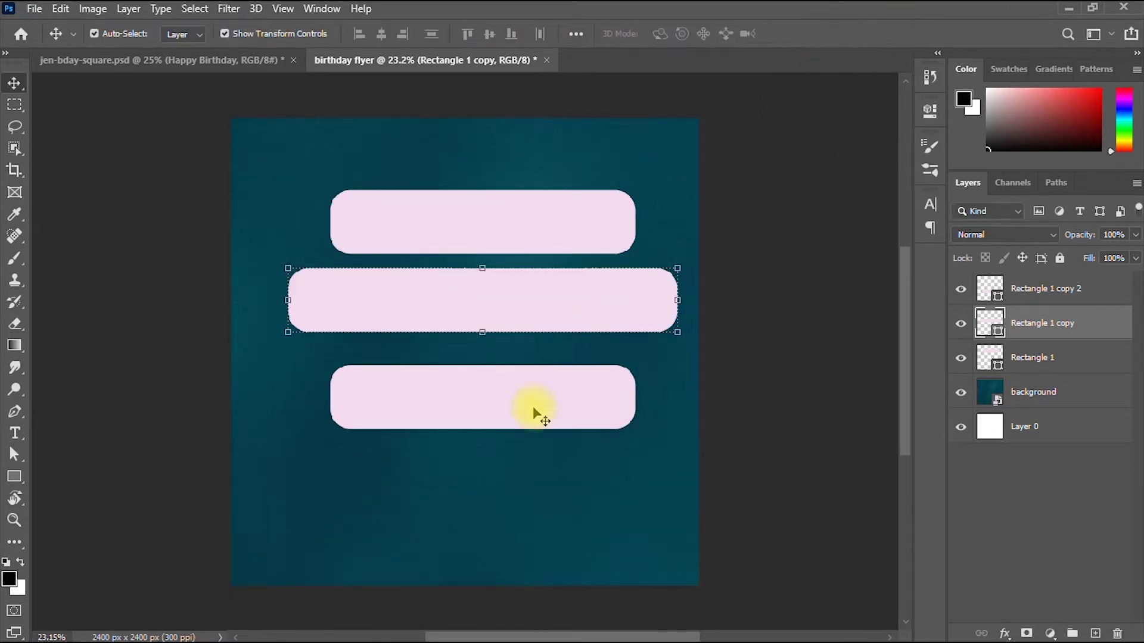
# Nudge the middle and bottom bars upward to tighten the gaps between the three bars
pyautogui.moveTo(534, 401)
pyautogui.mouseDown()
pyautogui.moveTo(525, 385)
pyautogui.moveTo(536, 392)
pyautogui.mouseUp()
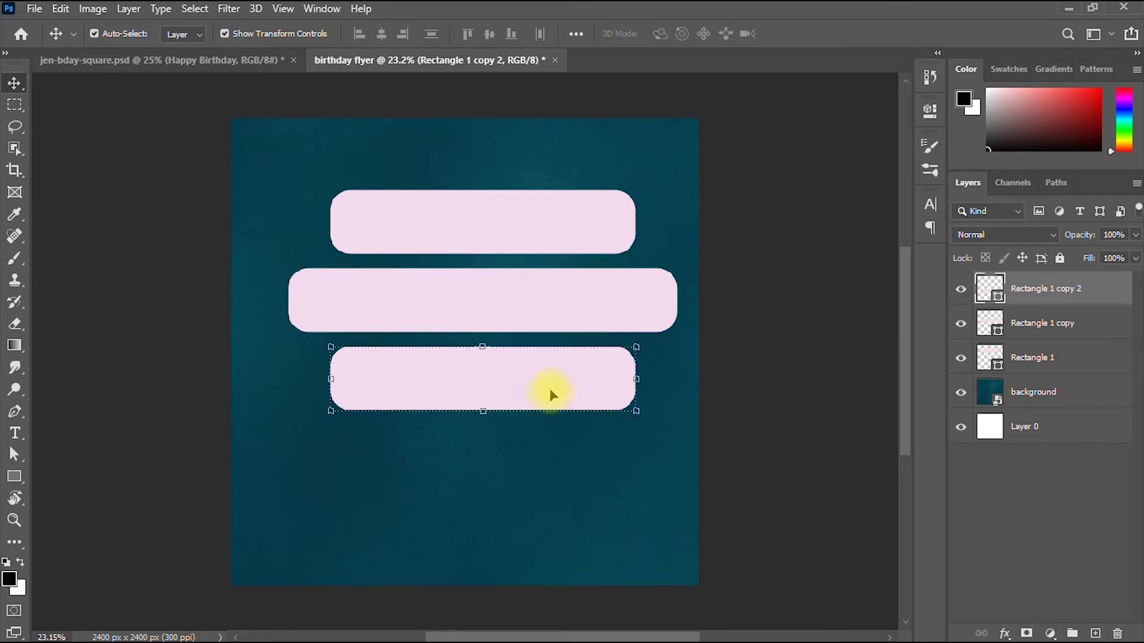
pyautogui.press('Up')
pyautogui.press('Up')
pyautogui.press('Up')
pyautogui.press('Up')
pyautogui.press('Up')
pyautogui.press('Up')
pyautogui.press('Up')
pyautogui.press('Up')
pyautogui.press('Up')
pyautogui.press('Up')
pyautogui.press('Up')
pyautogui.press('Up')
pyautogui.press('Up')
pyautogui.press('Up')
pyautogui.press('Up')
pyautogui.press('Up')
pyautogui.press('Up')
pyautogui.press('Up')
pyautogui.press('Up')
pyautogui.press('Up')
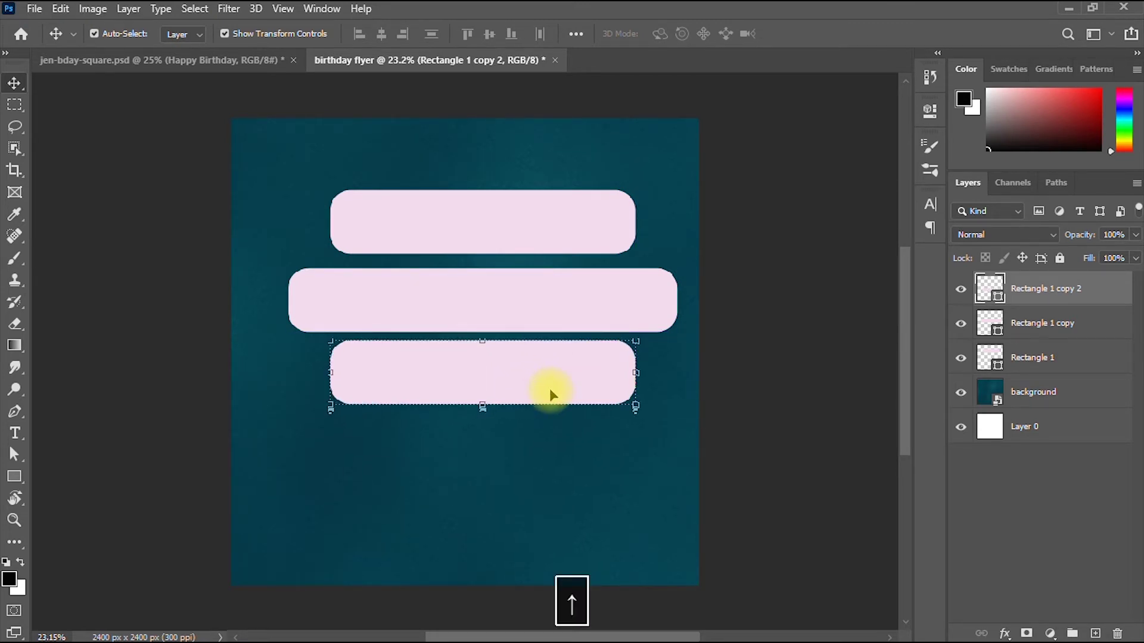
pyautogui.press('Up')
pyautogui.press('Up')
pyautogui.press('Up')
pyautogui.press('Up')
pyautogui.press('Up')
pyautogui.press('Up')
pyautogui.press('Up')
pyautogui.press('Up')
pyautogui.press('Up')
pyautogui.press('Up')
pyautogui.press('Up')
pyautogui.press('Up')
pyautogui.click(592, 302)
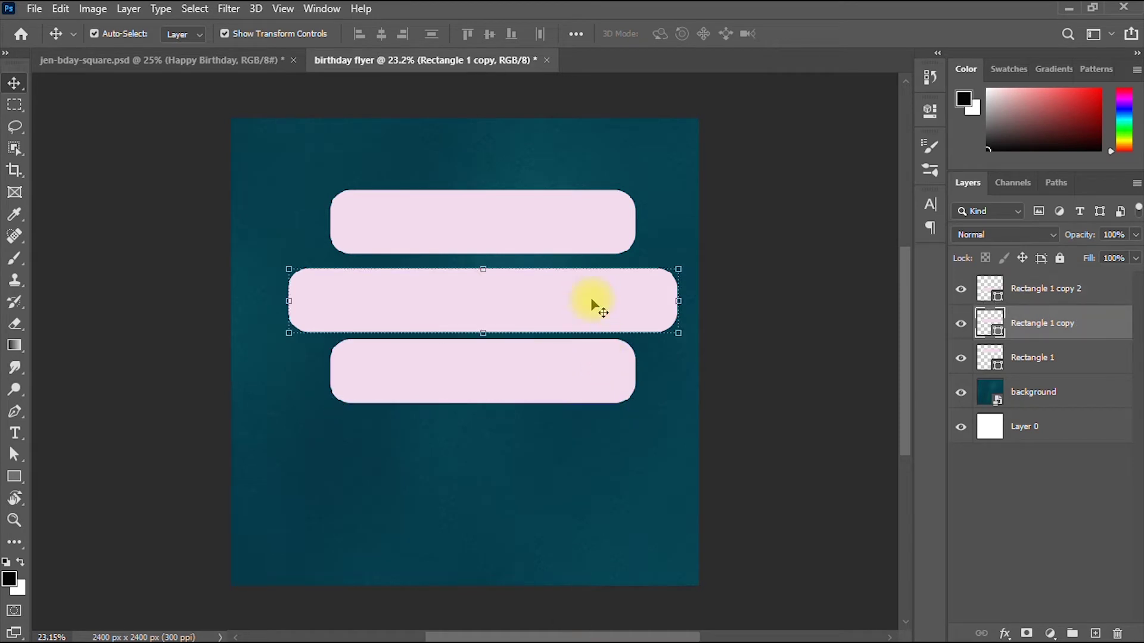
pyautogui.press('Up')
pyautogui.press('Up')
pyautogui.press('Up')
pyautogui.press('Up')
pyautogui.press('Up')
pyautogui.press('Up')
pyautogui.press('Up')
pyautogui.press('Up')
pyautogui.press('Up')
pyautogui.press('Up')
pyautogui.press('Up')
pyautogui.press('Up')
pyautogui.press('Up')
pyautogui.press('Up')
pyautogui.press('Up')
pyautogui.press('Up')
pyautogui.press('Up')
pyautogui.press('Up')
pyautogui.press('Up')
pyautogui.press('Up')
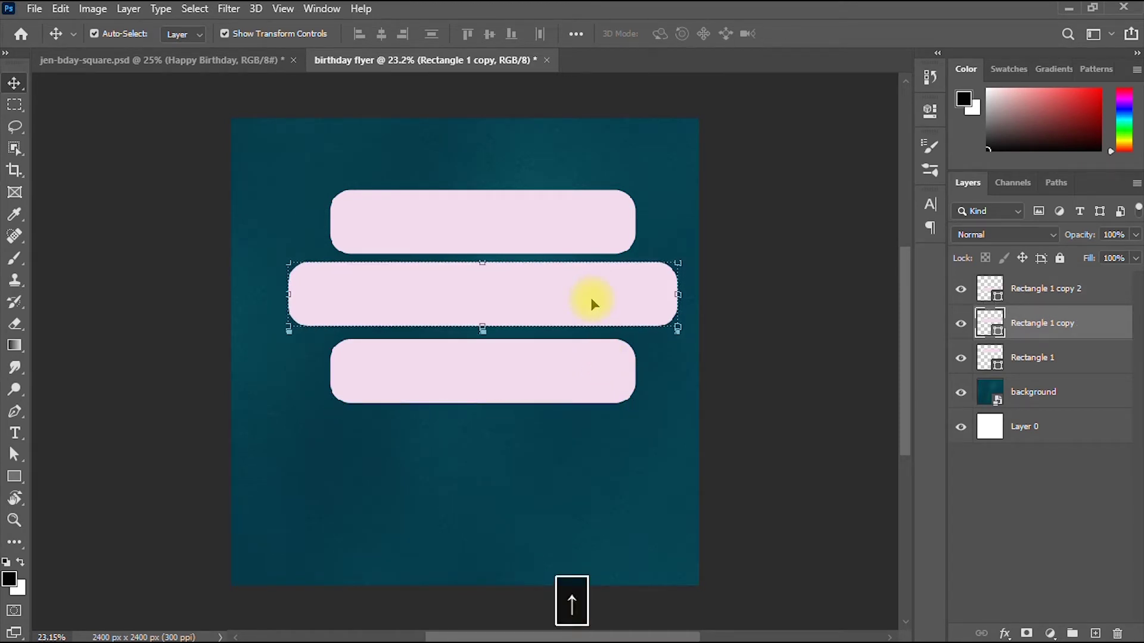
pyautogui.click(539, 374)
pyautogui.press('Up')
pyautogui.press('Up')
pyautogui.press('Up')
pyautogui.press('Up')
pyautogui.press('Up')
pyautogui.press('Up')
pyautogui.press('Up')
pyautogui.press('Up')
pyautogui.press('Up')
pyautogui.press('Up')
pyautogui.press('Up')
pyautogui.press('Up')
pyautogui.press('Up')
pyautogui.press('Up')
pyautogui.press('Up')
pyautogui.press('Up')
pyautogui.press('Up')
pyautogui.press('Up')
pyautogui.press('Up')
pyautogui.press('Up')
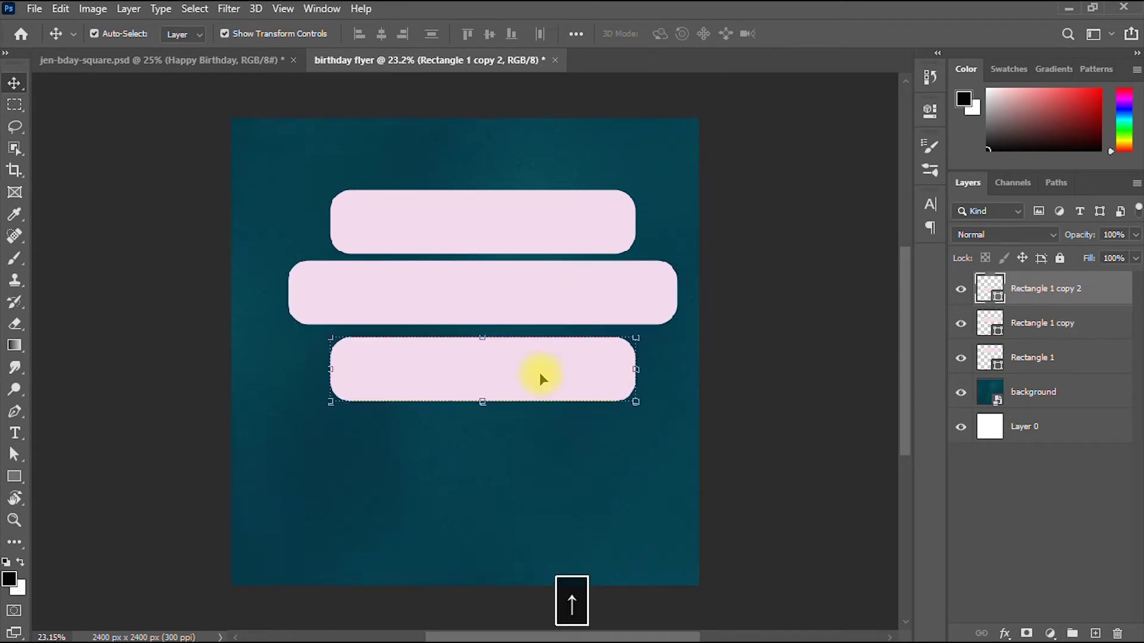
pyautogui.press('Up')
pyautogui.press('Up')
pyautogui.press('Up')
pyautogui.press('Up')
pyautogui.press('Up')
pyautogui.press('Up')
pyautogui.press('Up')
pyautogui.press('Up')
pyautogui.press('Up')
pyautogui.press('Up')
pyautogui.press('Up')
pyautogui.press('Up')
pyautogui.press('Up')
pyautogui.press('Up')
pyautogui.press('Up')
pyautogui.press('Up')
pyautogui.press('Up')
pyautogui.press('Up')
pyautogui.press('Up')
pyautogui.press('Up')
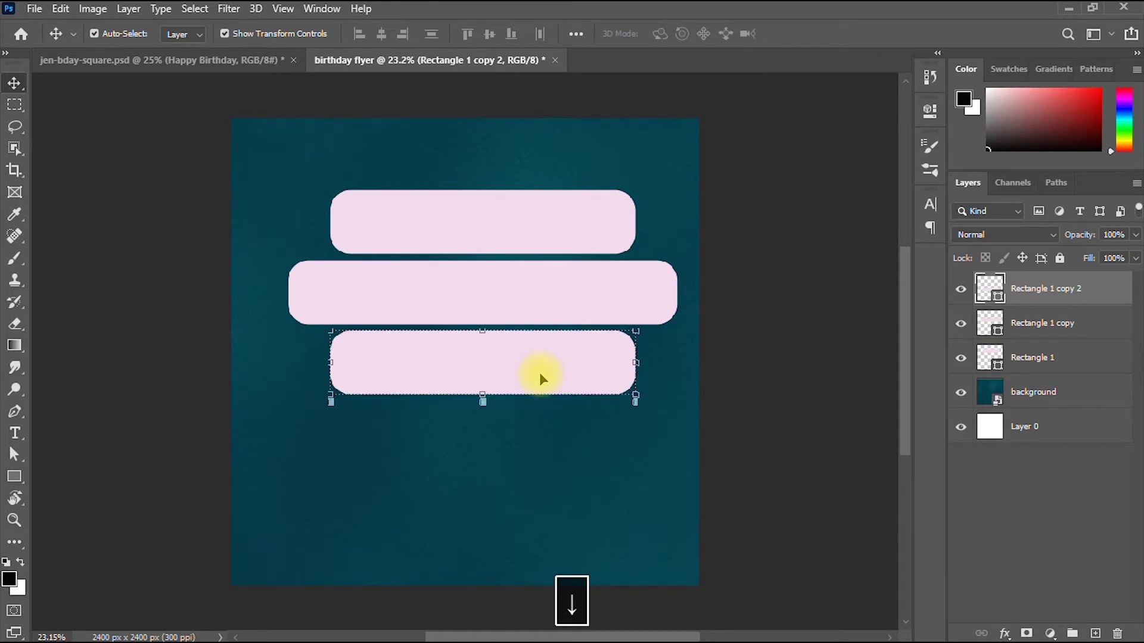
pyautogui.press('Down')
pyautogui.press('Down')
pyautogui.press('Down')
pyautogui.press('Down')
pyautogui.press('Down')
pyautogui.press('Down')
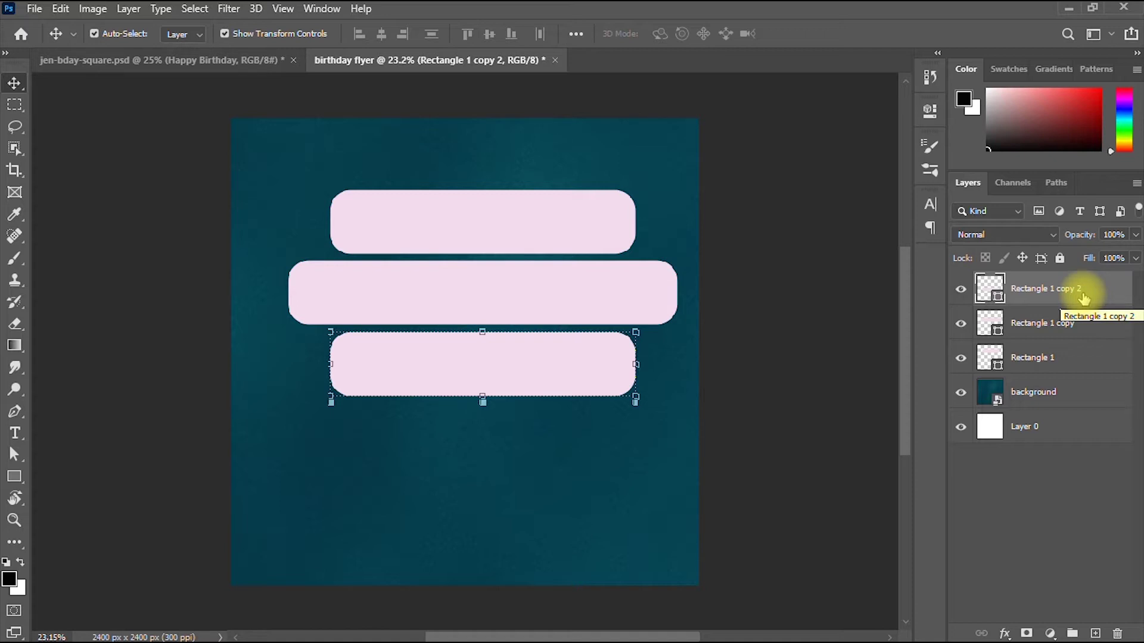
# Group the three bar layers with Ctrl+G and name the group 'rectangles'
pyautogui.keyDown('shift'); pyautogui.click(1055, 362); pyautogui.keyUp('shift')
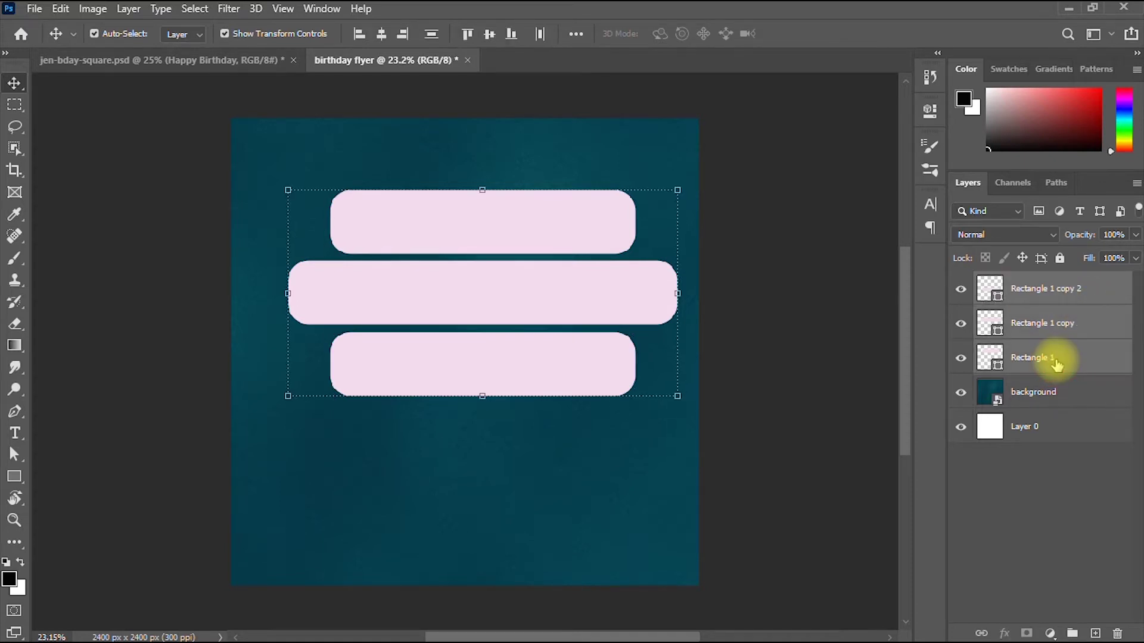
pyautogui.hotkey('ctrl', 'g')
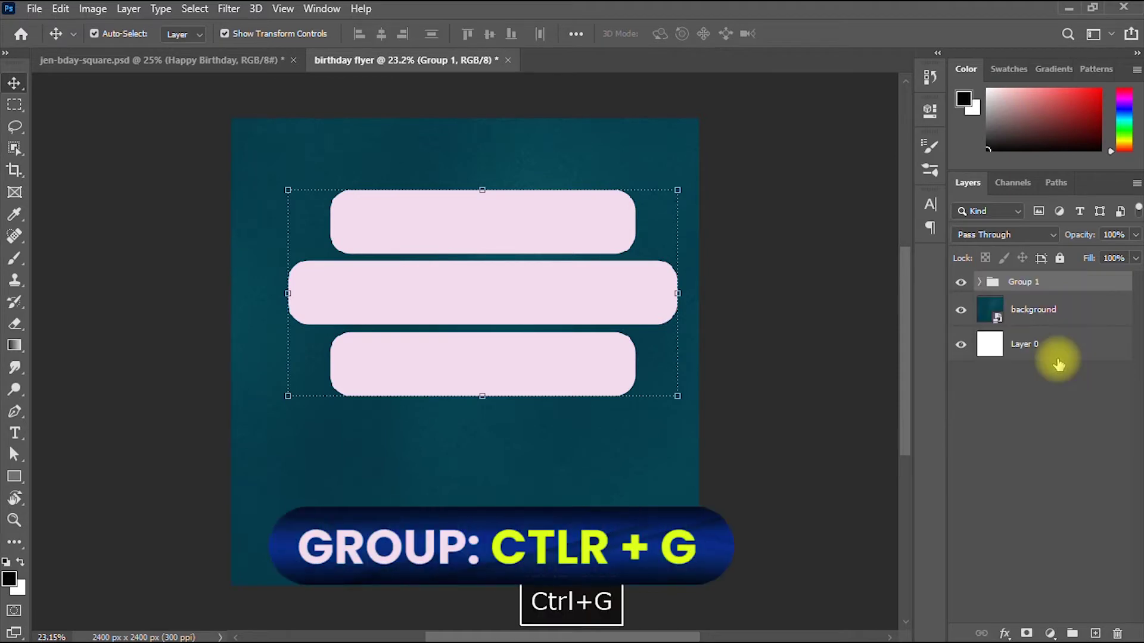
pyautogui.doubleClick(1031, 283)
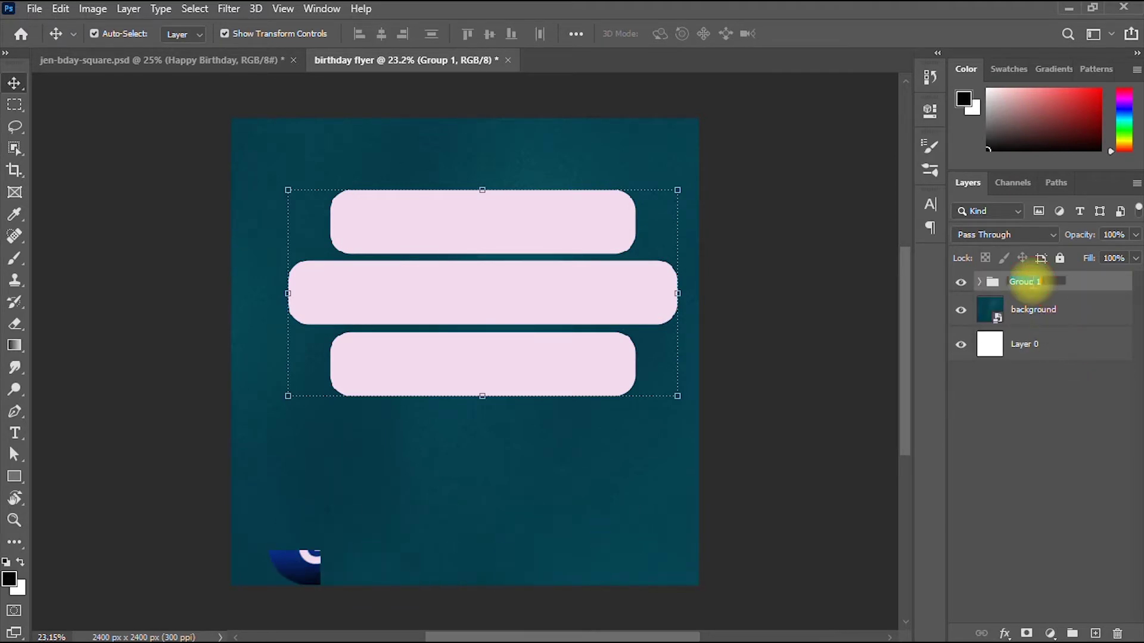
pyautogui.write('rectanble')
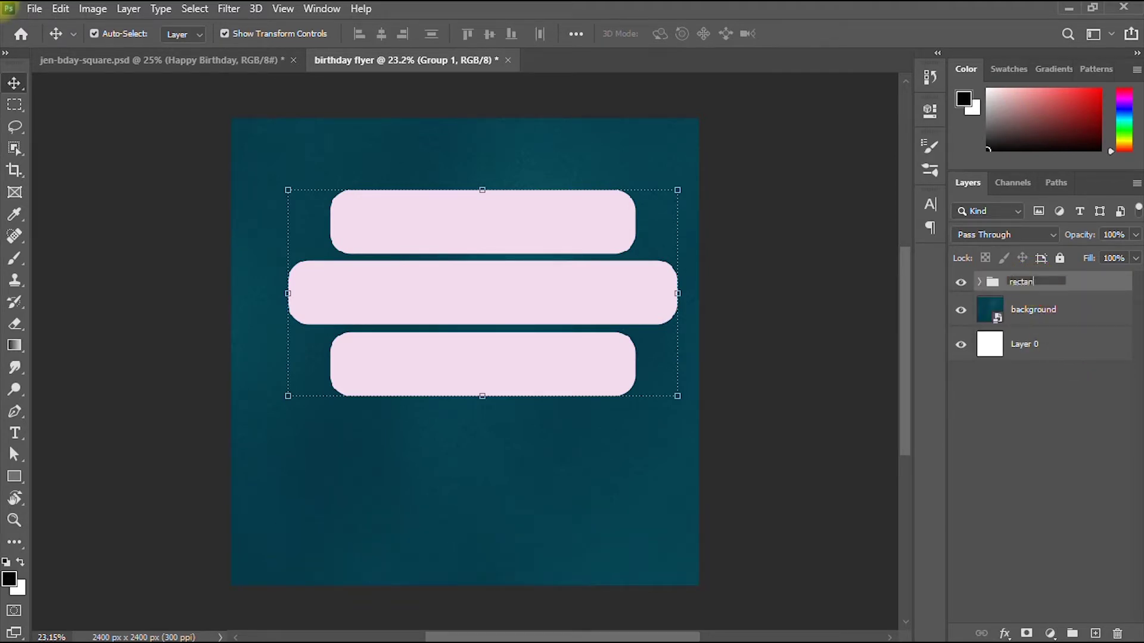
pyautogui.write('s')
pyautogui.click(1077, 523)
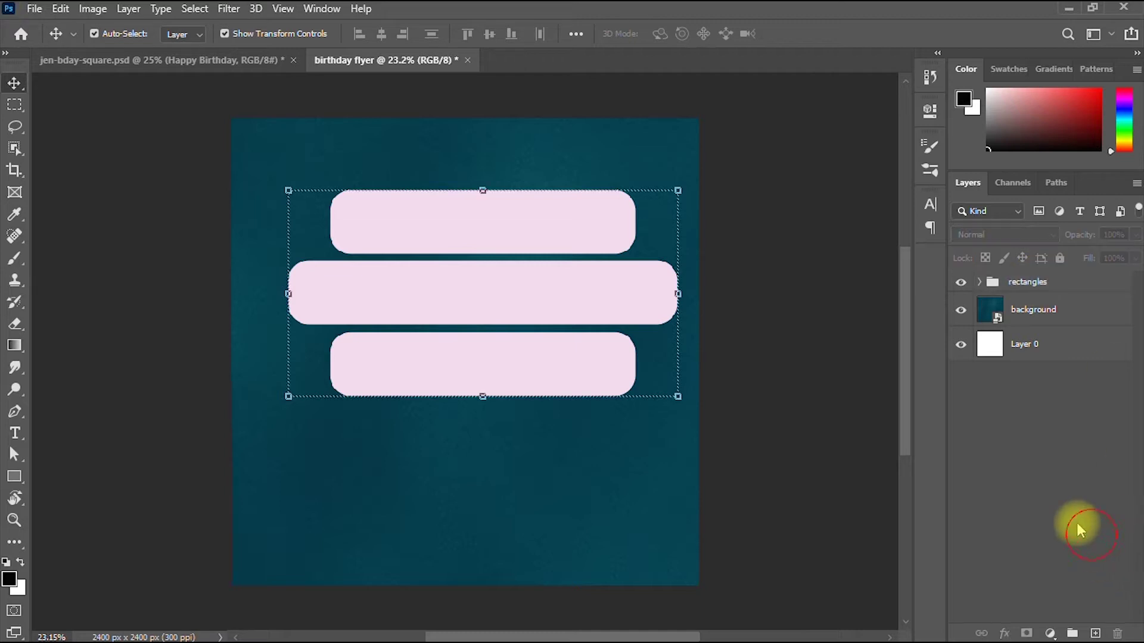
pyautogui.click(585, 247)
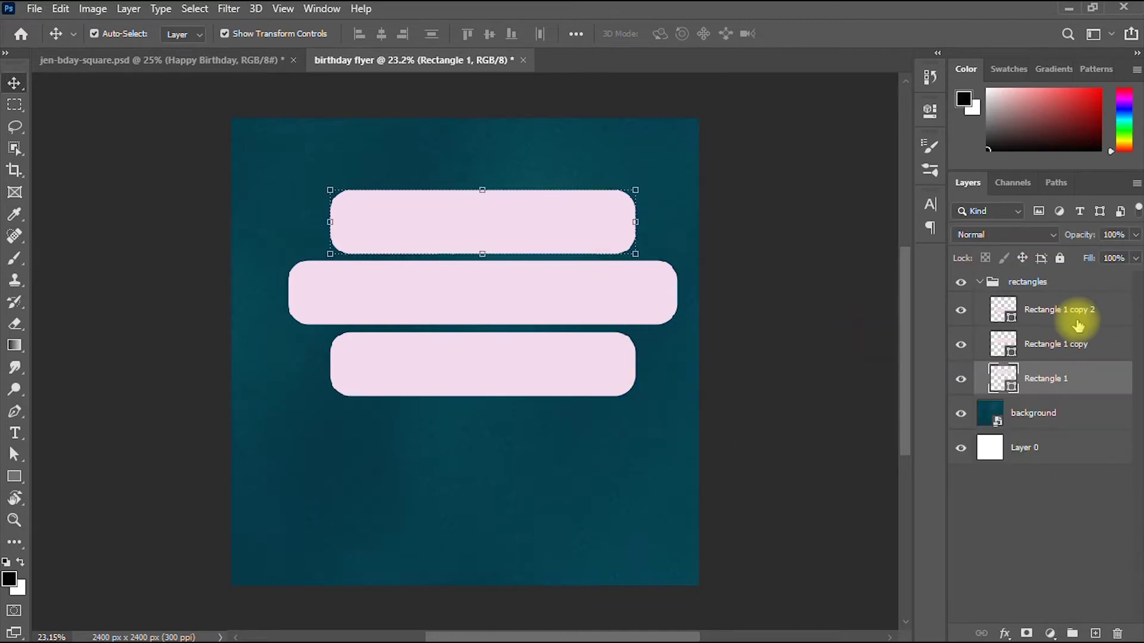
# Give the bottom bar an 18 px outside stroke in #389fbe through Layer Style
pyautogui.click(1052, 309)
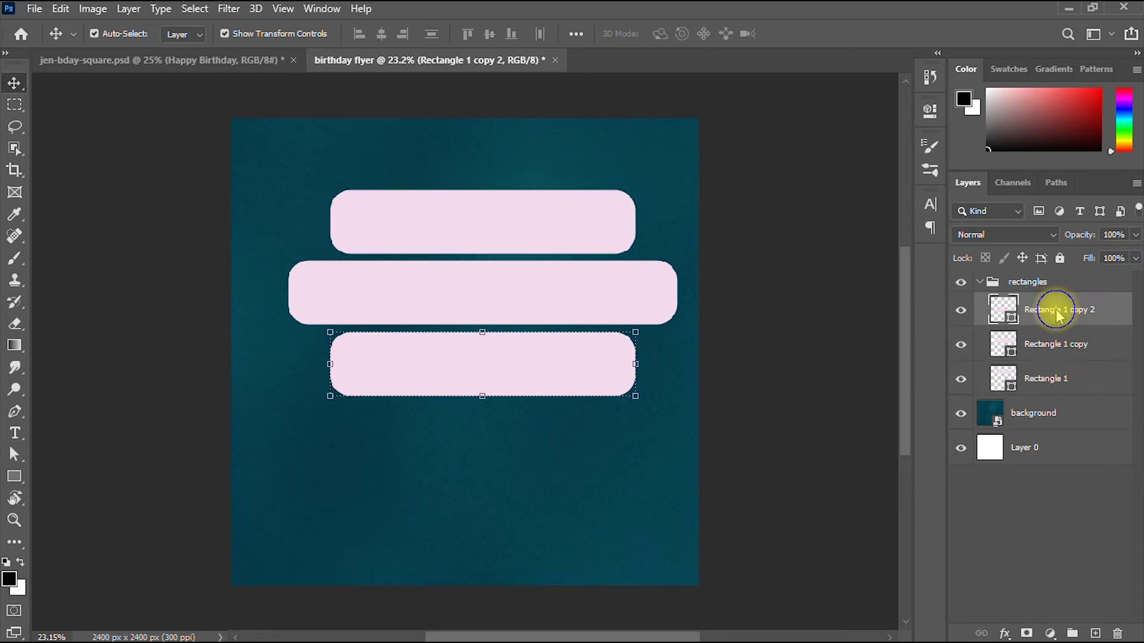
pyautogui.rightClick(1053, 309)
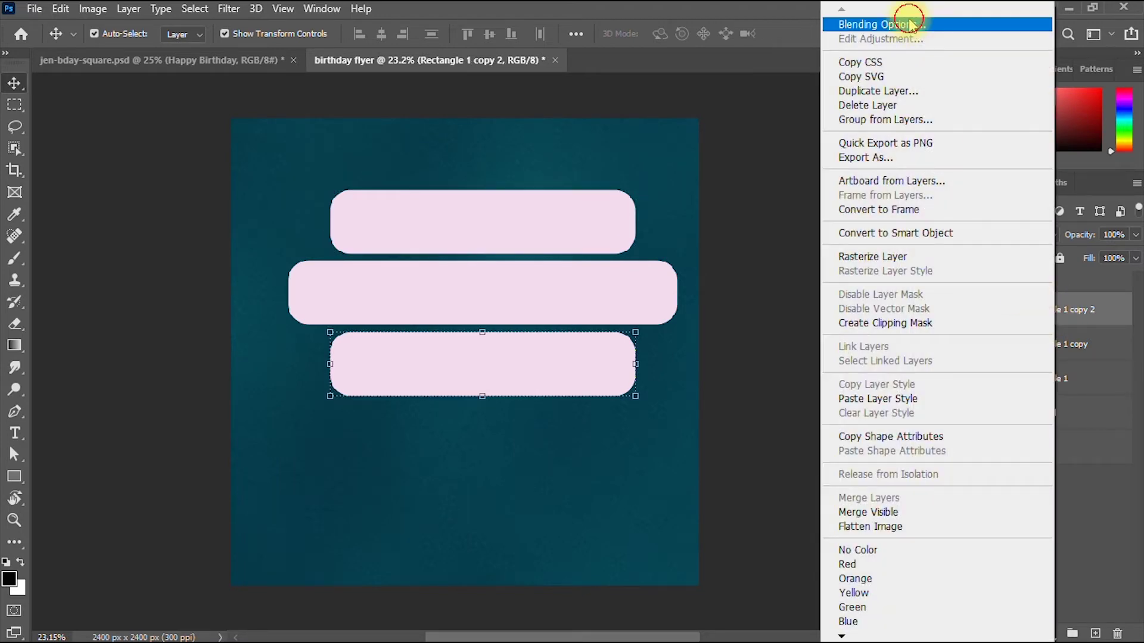
pyautogui.click(908, 24)
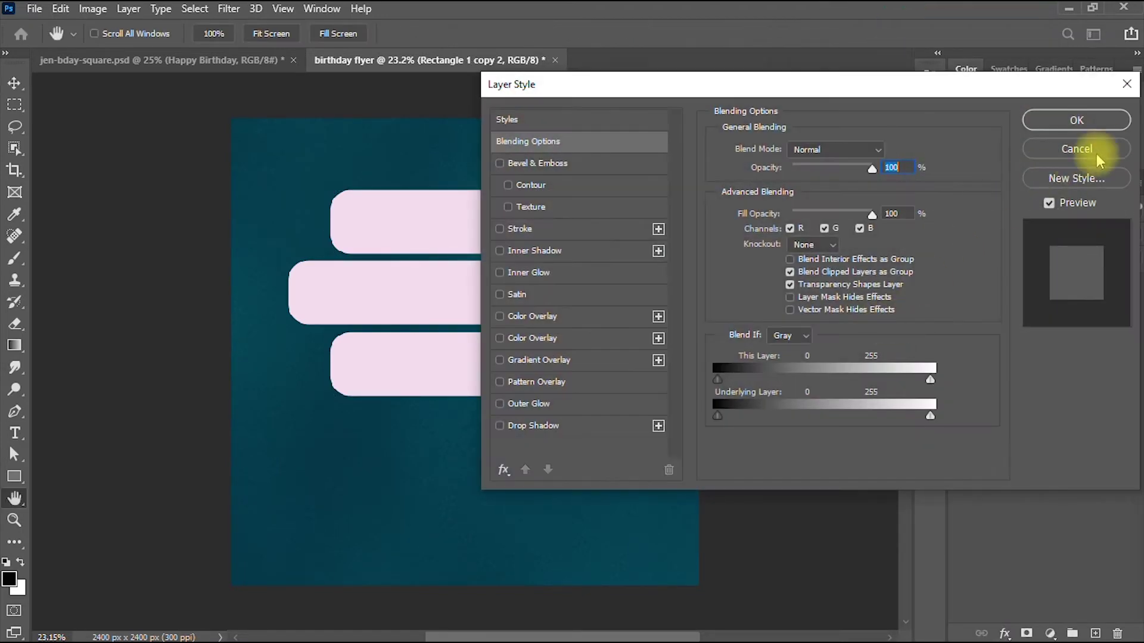
pyautogui.moveTo(666, 95); pyautogui.dragTo(806, 68)
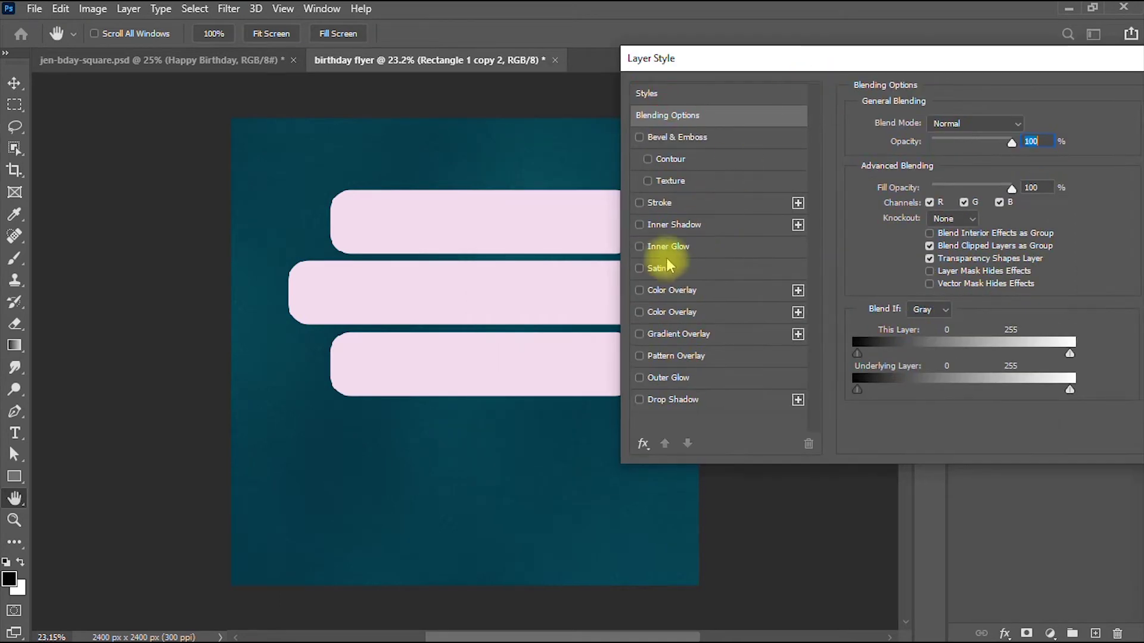
pyautogui.click(670, 203)
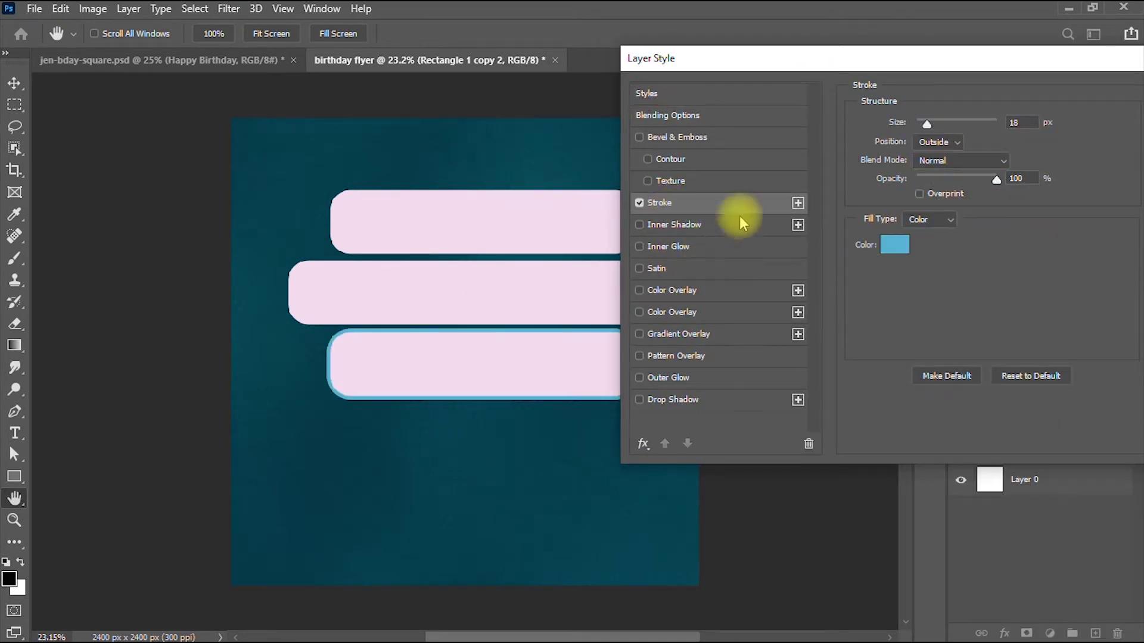
pyautogui.moveTo(937, 56); pyautogui.dragTo(1043, 10)
pyautogui.click(1009, 196)
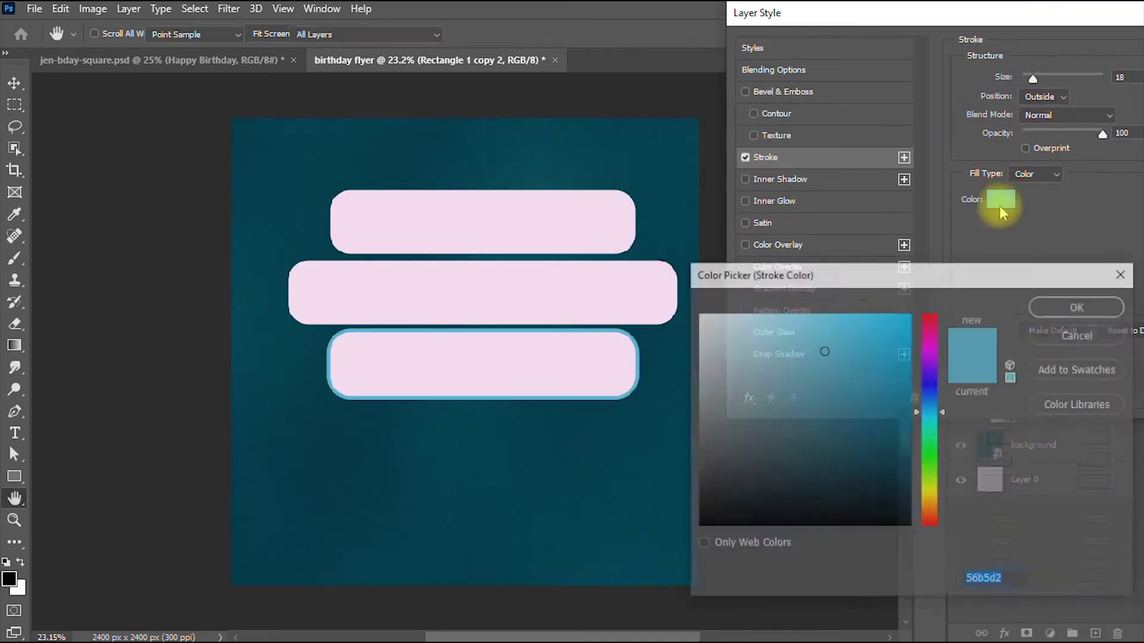
pyautogui.moveTo(722, 352)
pyautogui.mouseDown()
pyautogui.moveTo(771, 383)
pyautogui.moveTo(839, 503)
pyautogui.moveTo(891, 374)
pyautogui.mouseUp()
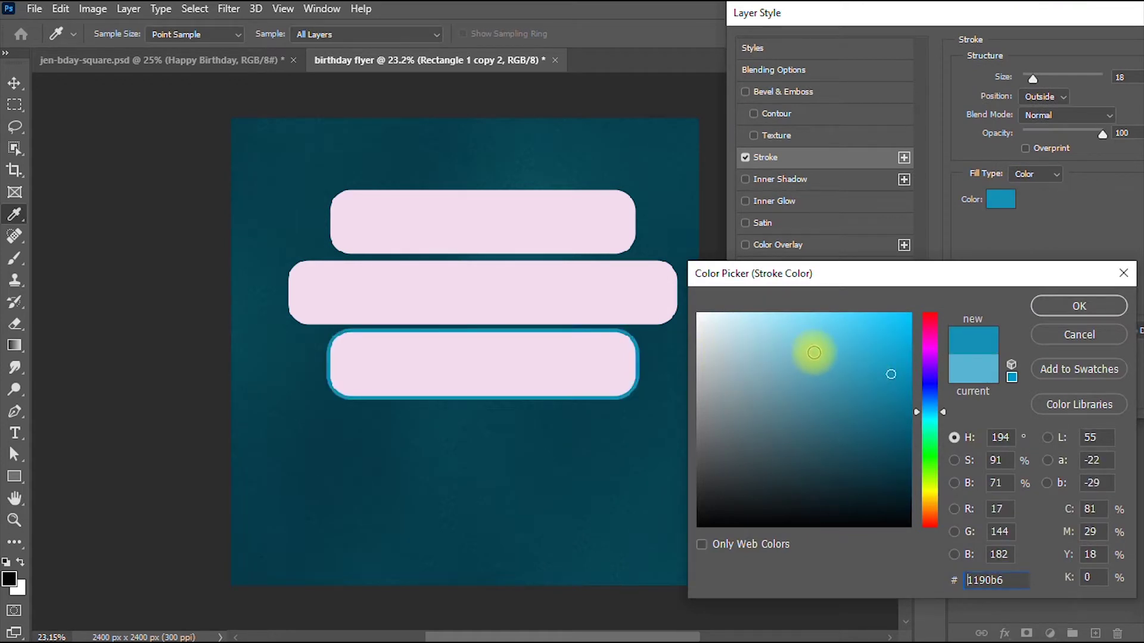
pyautogui.moveTo(814, 353); pyautogui.dragTo(848, 368)
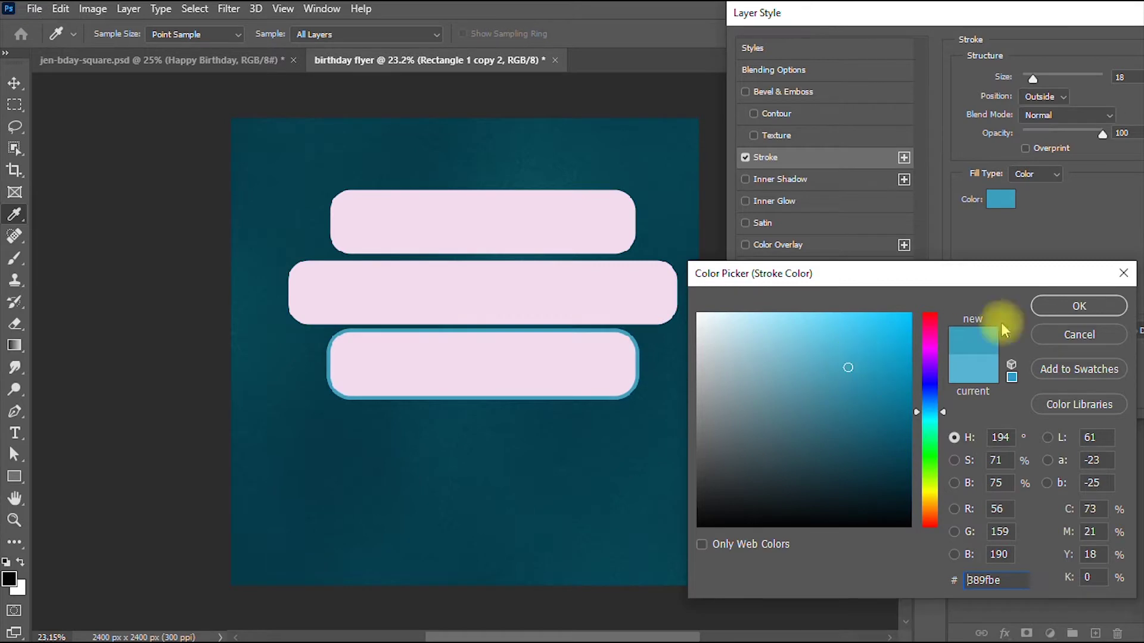
pyautogui.click(1052, 306)
pyautogui.moveTo(1093, 20); pyautogui.dragTo(741, 123)
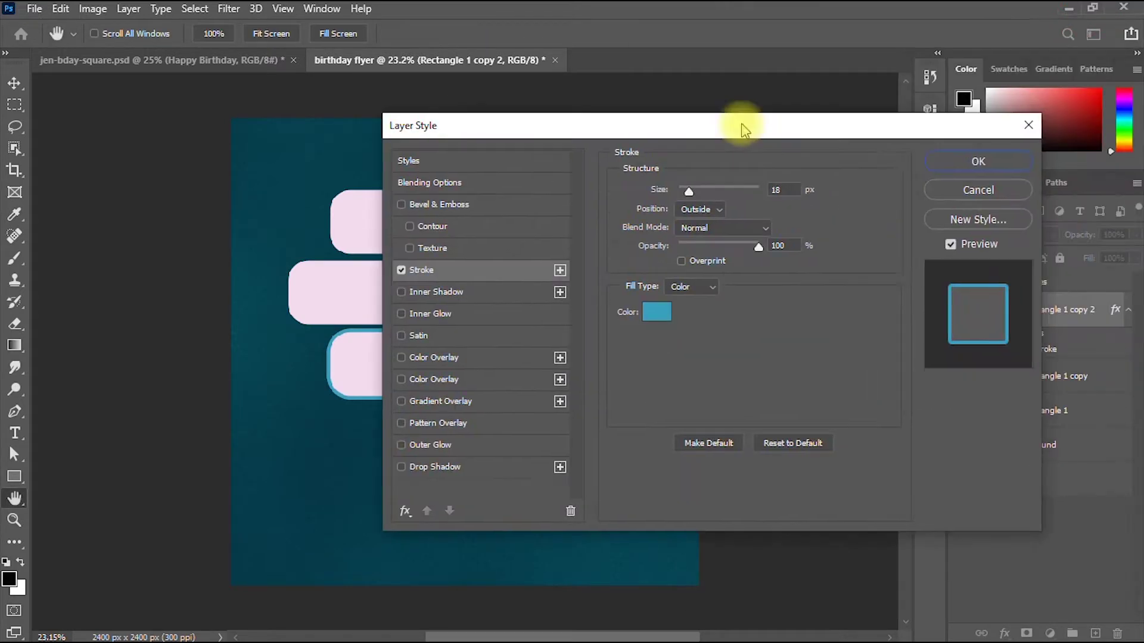
pyautogui.click(937, 166)
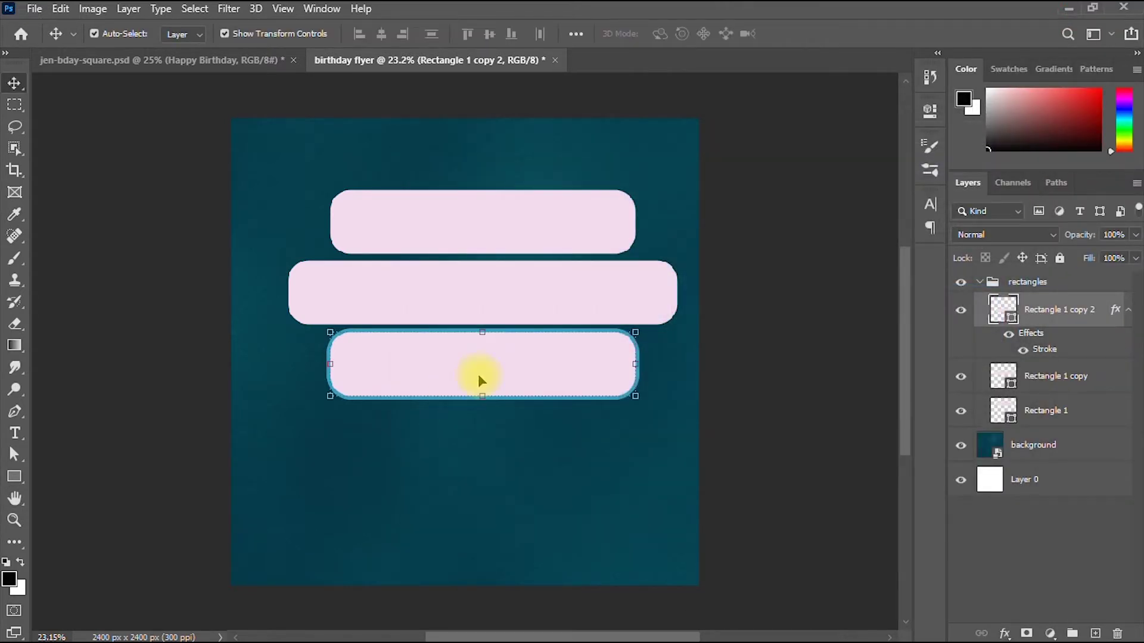
# Nudge the bottom and middle bars down slightly
pyautogui.press('Down')
pyautogui.press('Down')
pyautogui.press('Down')
pyautogui.press('Down')
pyautogui.press('Down')
pyautogui.press('Down')
pyautogui.press('Down')
pyautogui.press('Down')
pyautogui.press('Down')
pyautogui.press('Down')
pyautogui.click(499, 310)
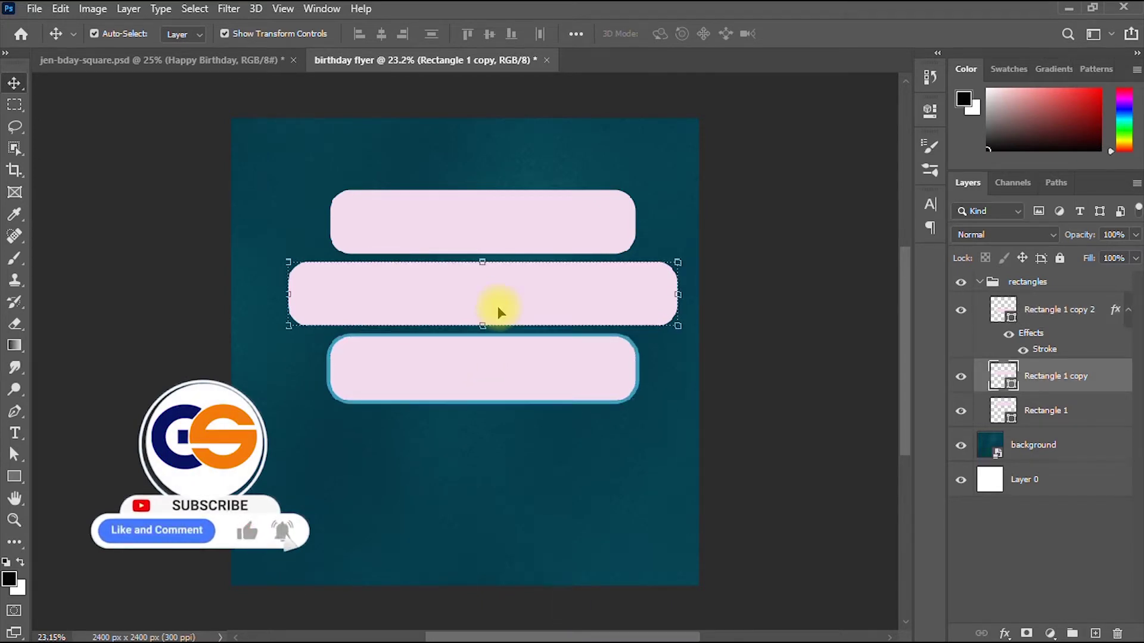
pyautogui.press('Down')
pyautogui.press('Down')
pyautogui.press('Down')
pyautogui.press('Down')
pyautogui.press('Down')
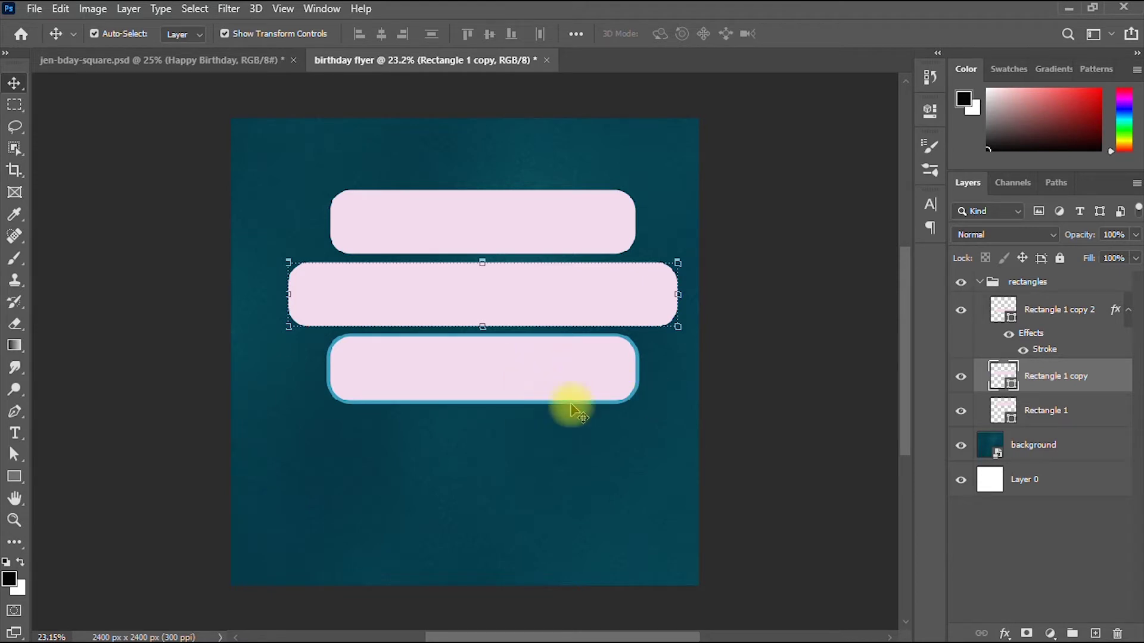
pyautogui.click(554, 235)
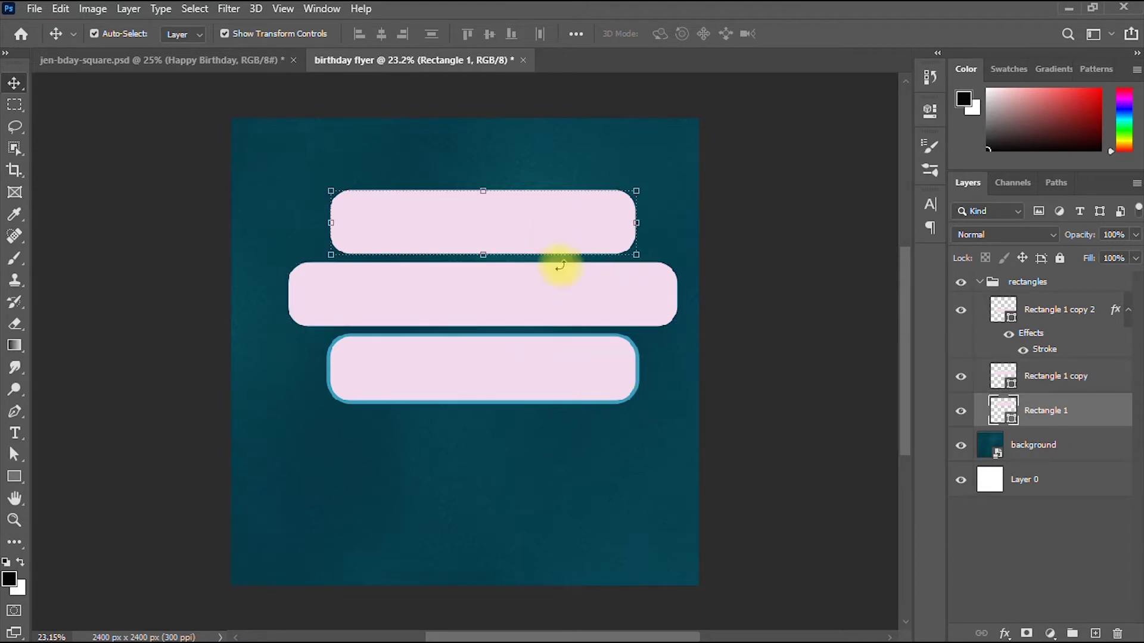
# Copy the bottom bar's stroke style and paste it onto the middle and top bars
pyautogui.click(561, 351)
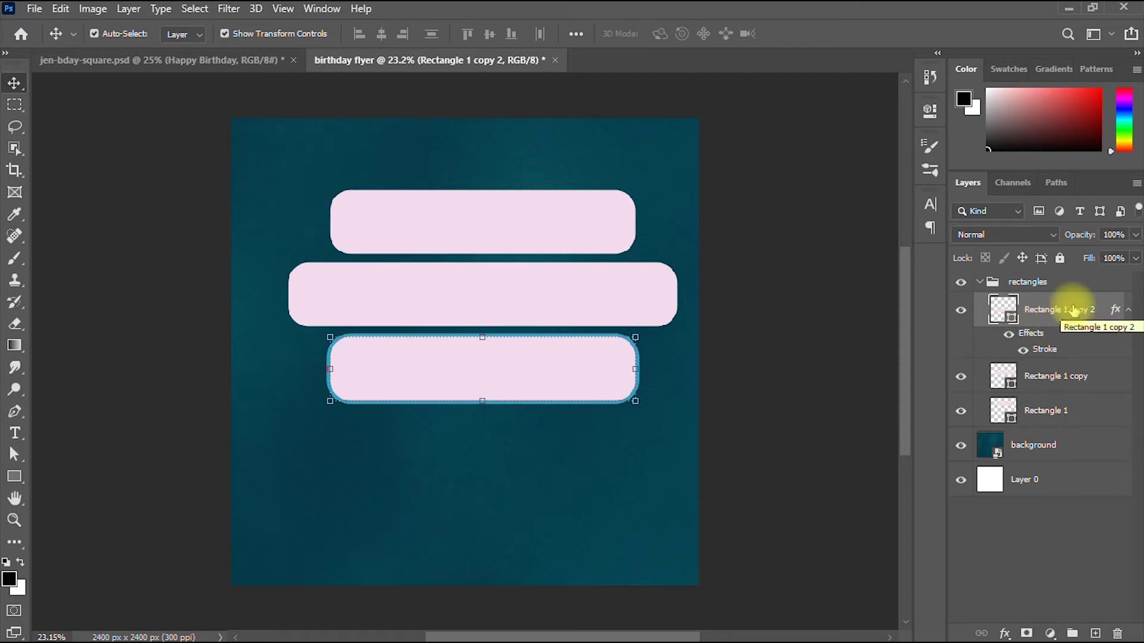
pyautogui.rightClick(1071, 310)
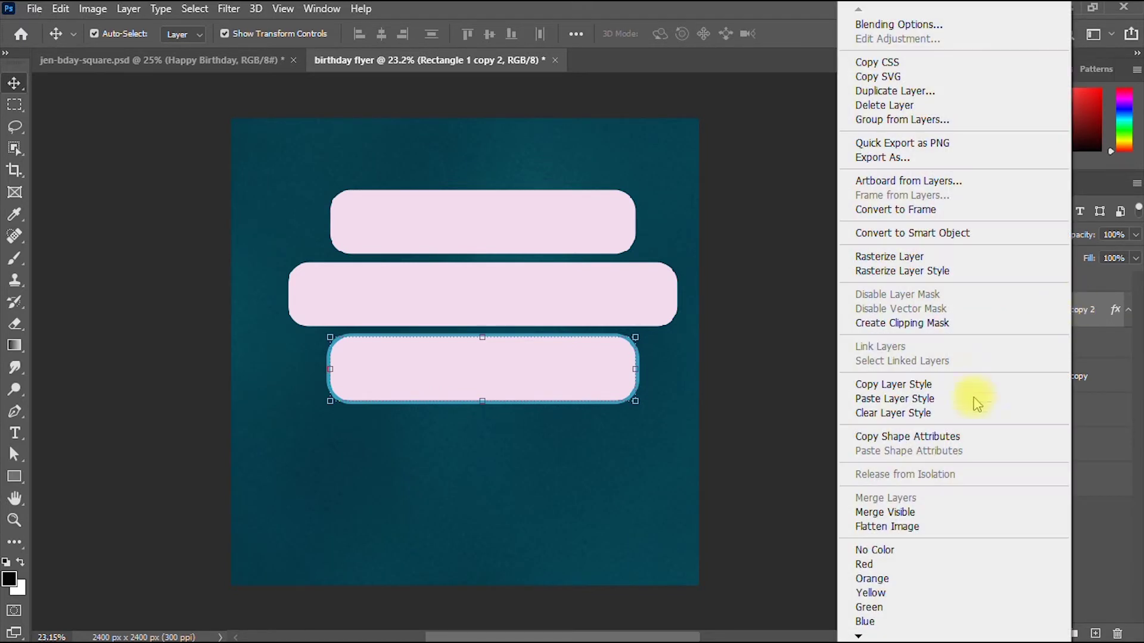
pyautogui.click(961, 393)
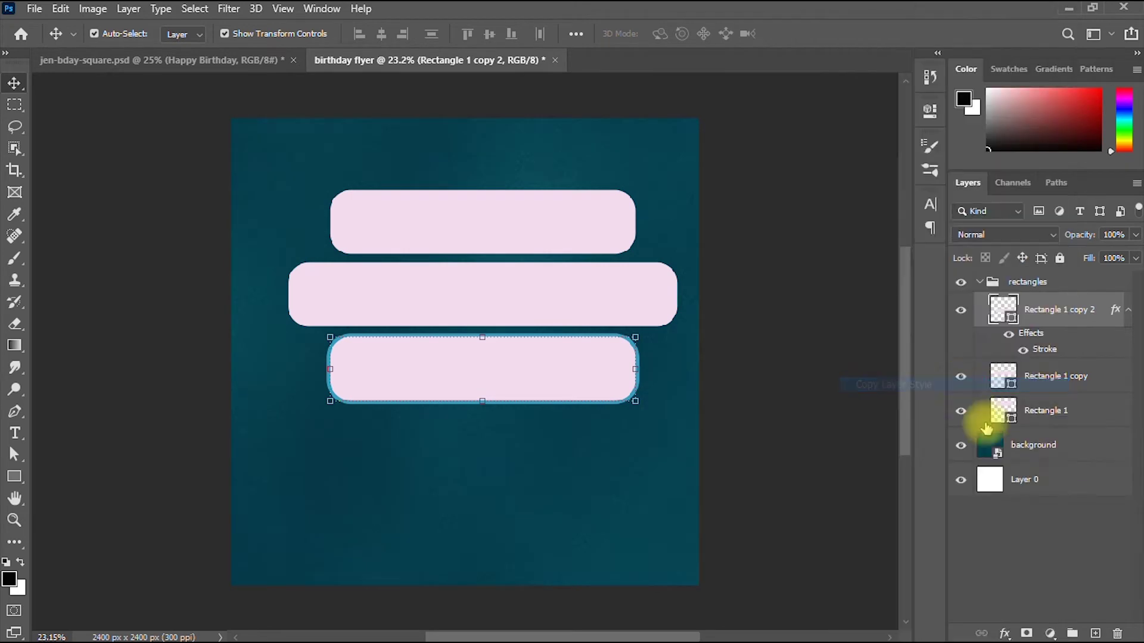
pyautogui.click(1082, 380)
pyautogui.rightClick(1082, 380)
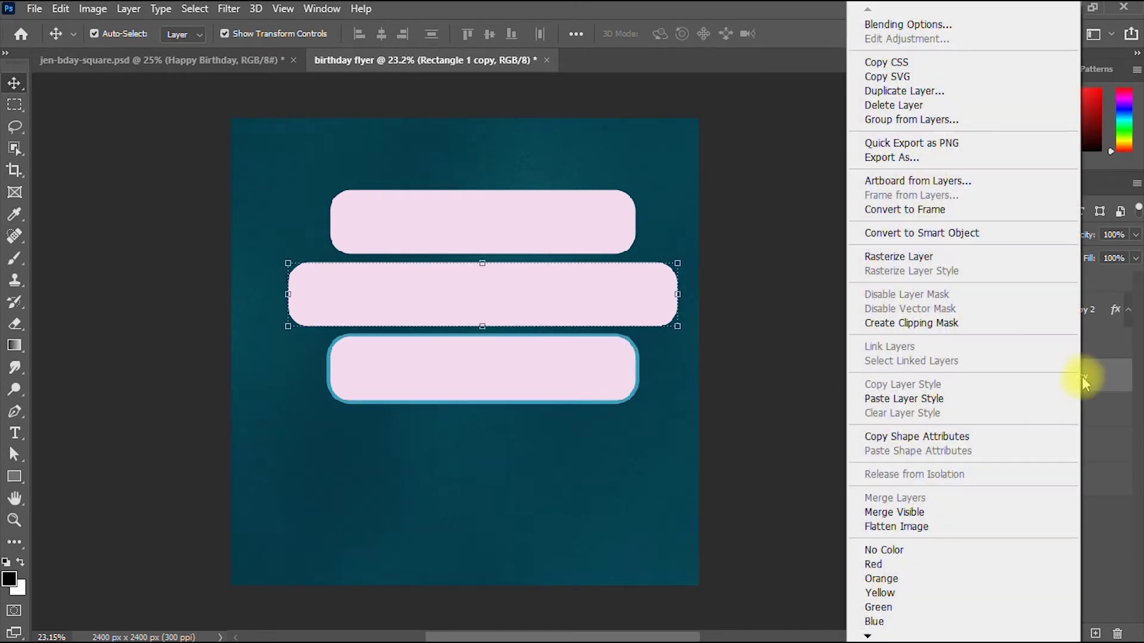
pyautogui.click(948, 399)
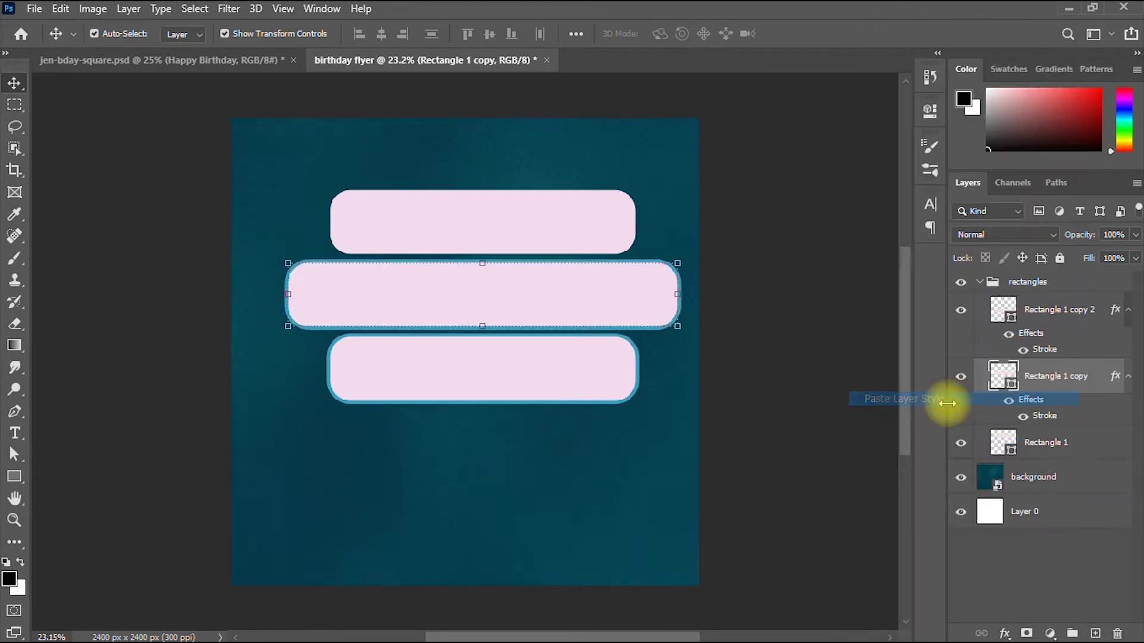
pyautogui.click(1062, 451)
pyautogui.rightClick(1062, 451)
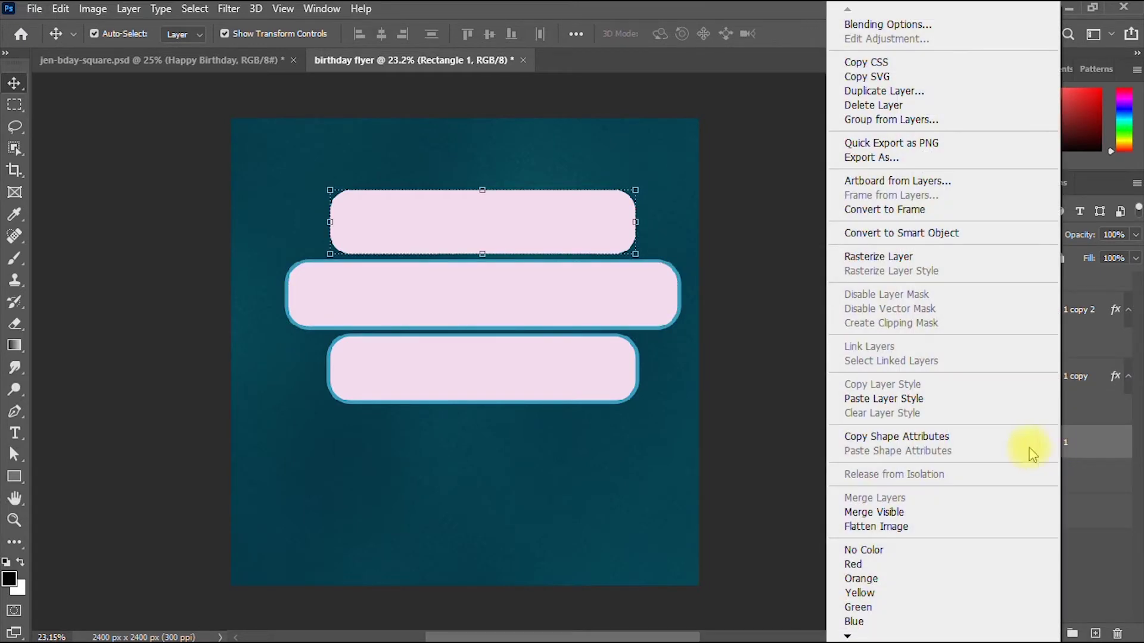
pyautogui.click(921, 399)
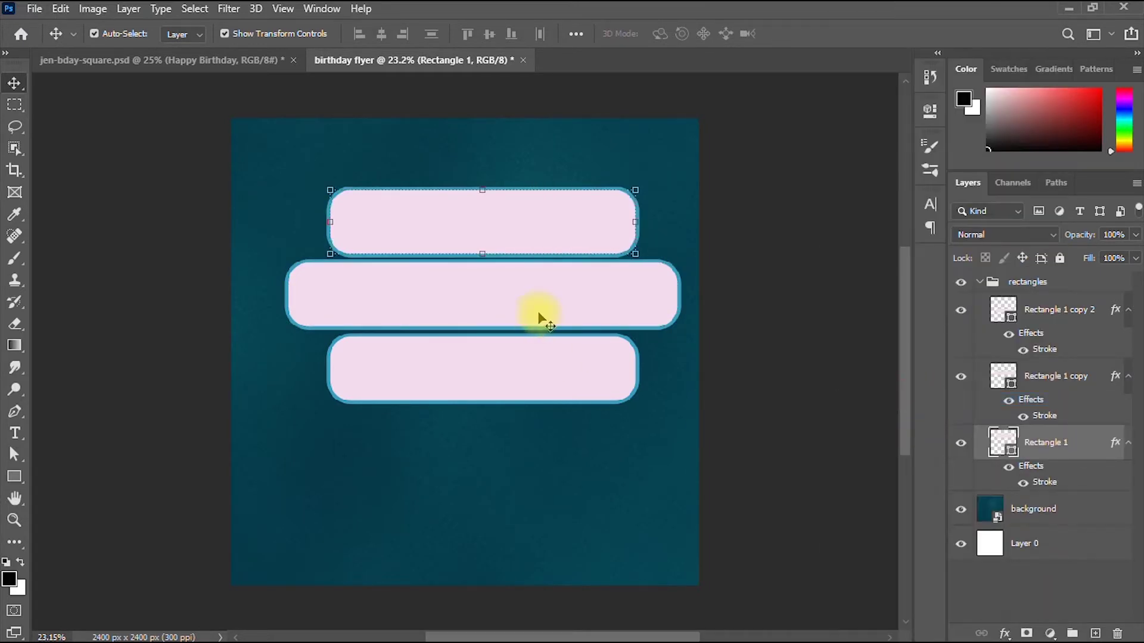
# Nudge the top bar up and the bottom bar down to even the spacing
pyautogui.press('Up')
pyautogui.press('Up')
pyautogui.press('Up')
pyautogui.press('Up')
pyautogui.press('Up')
pyautogui.press('Up')
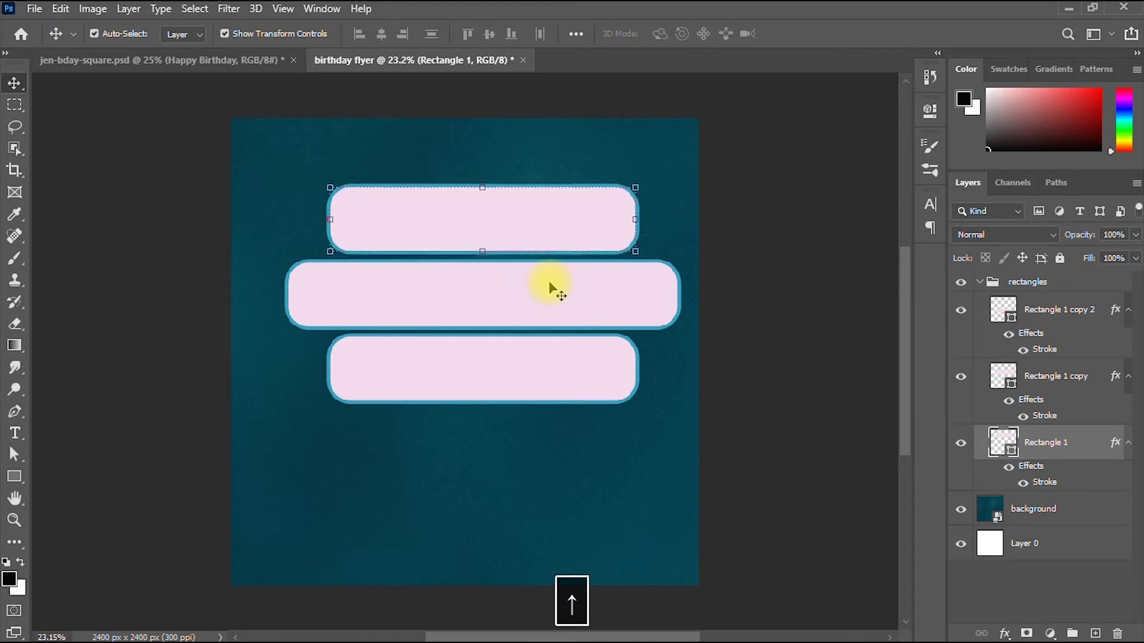
pyautogui.click(527, 364)
pyautogui.press('Down')
pyautogui.press('Down')
pyautogui.press('Down')
pyautogui.press('Down')
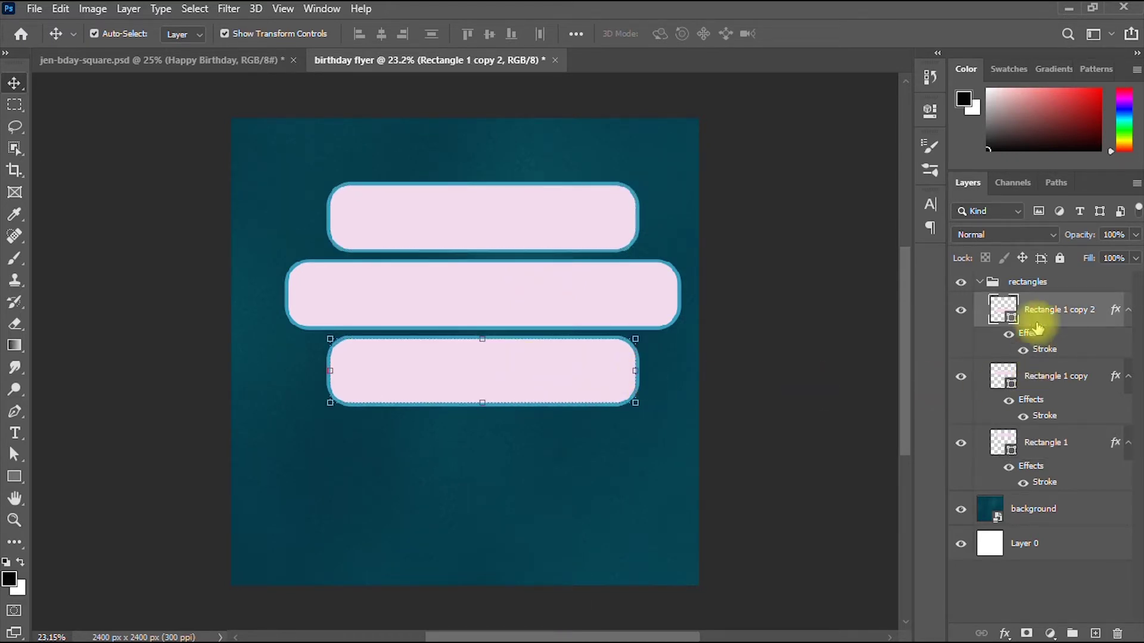
pyautogui.click(981, 281)
pyautogui.click(996, 284)
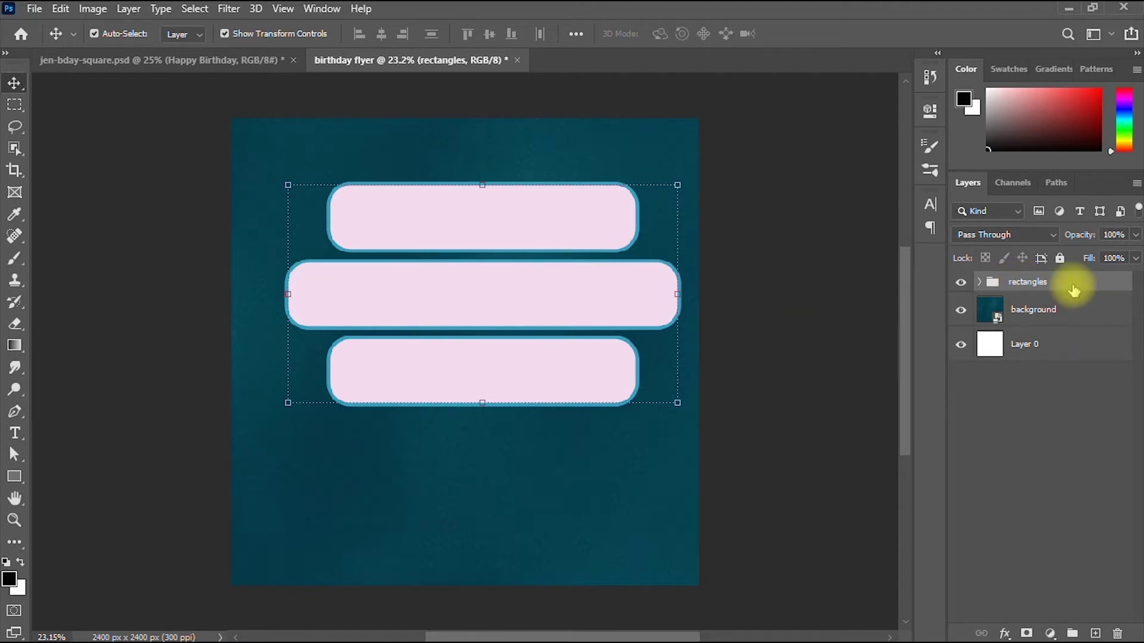
# Skew the rectangles group so the bars rise to the right, and move it lower
pyautogui.hotkey('ctrl', 't')
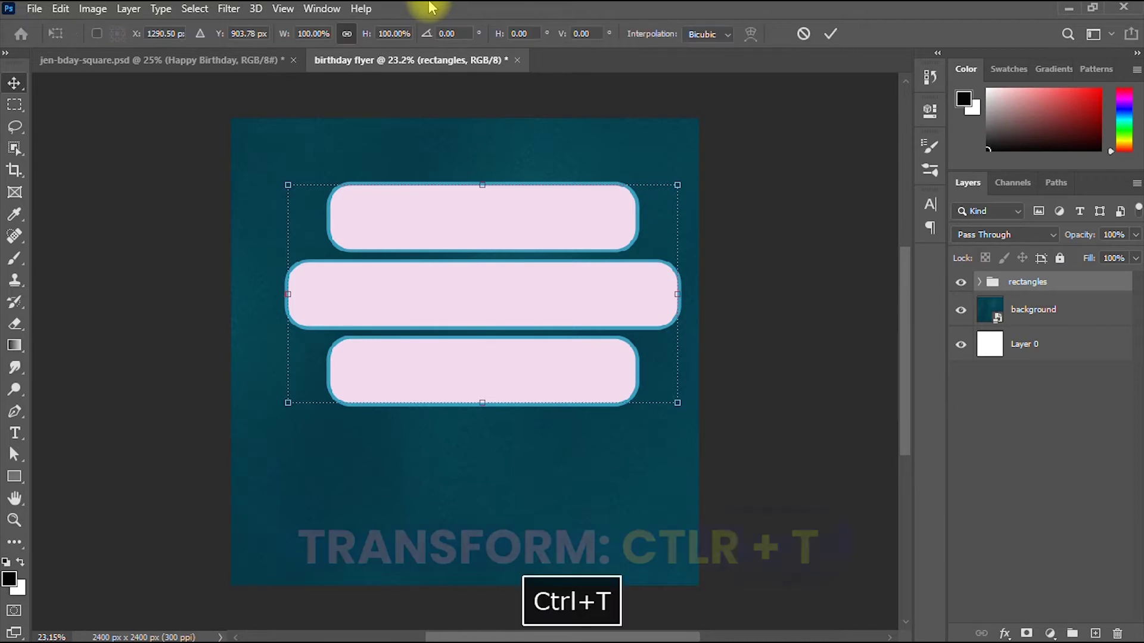
pyautogui.rightClick(550, 310)
pyautogui.click(602, 370)
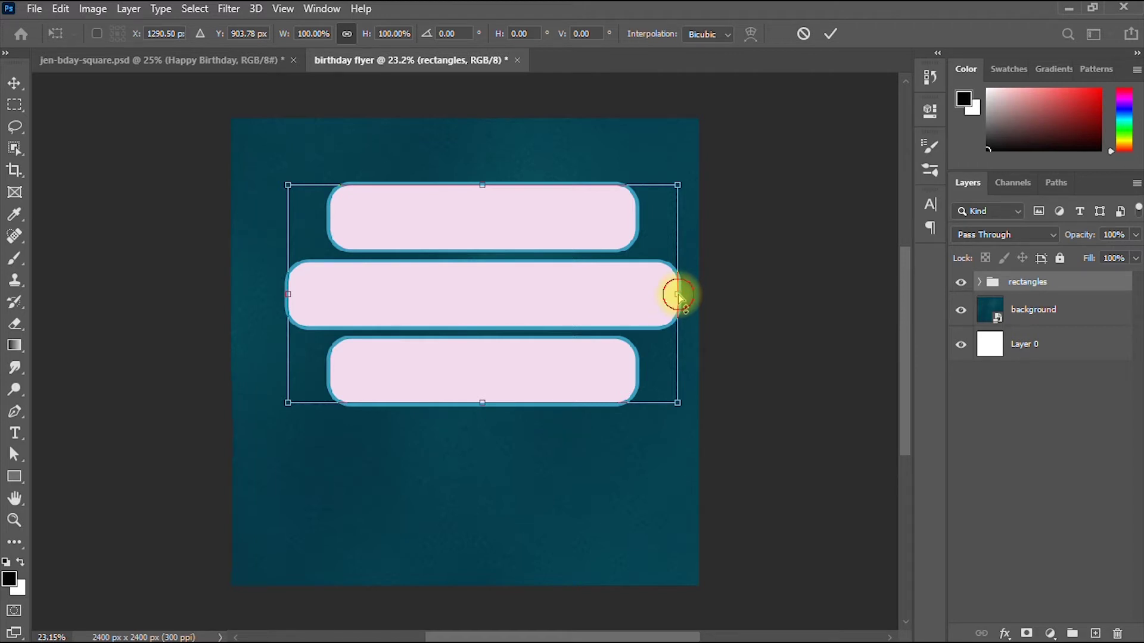
pyautogui.moveTo(680, 294); pyautogui.dragTo(667, 230)
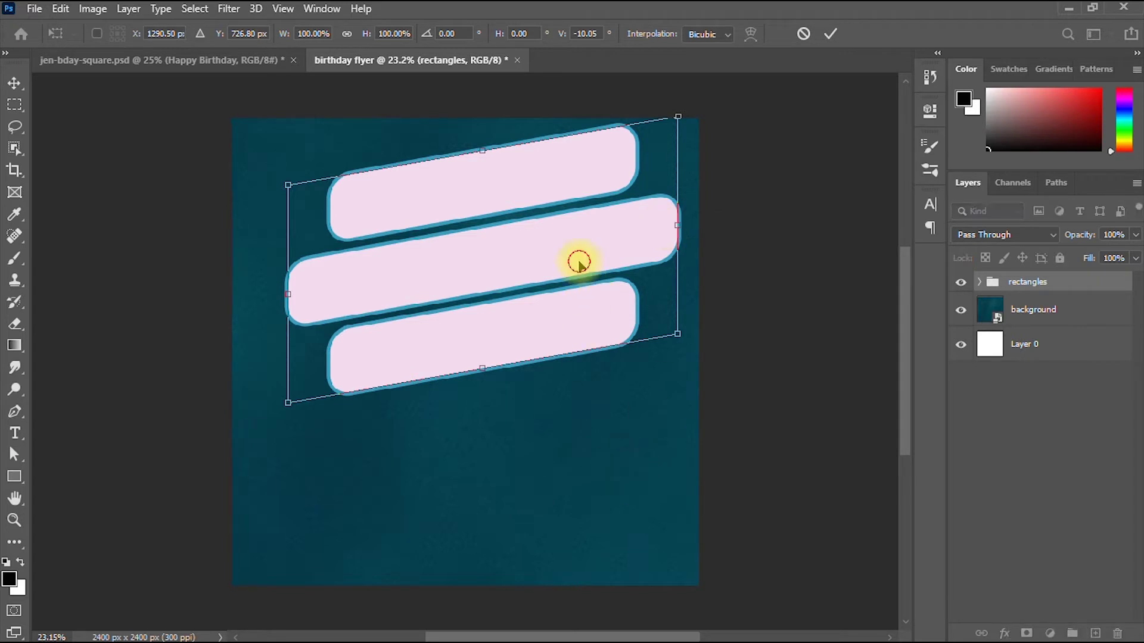
pyautogui.moveTo(579, 263); pyautogui.dragTo(572, 305)
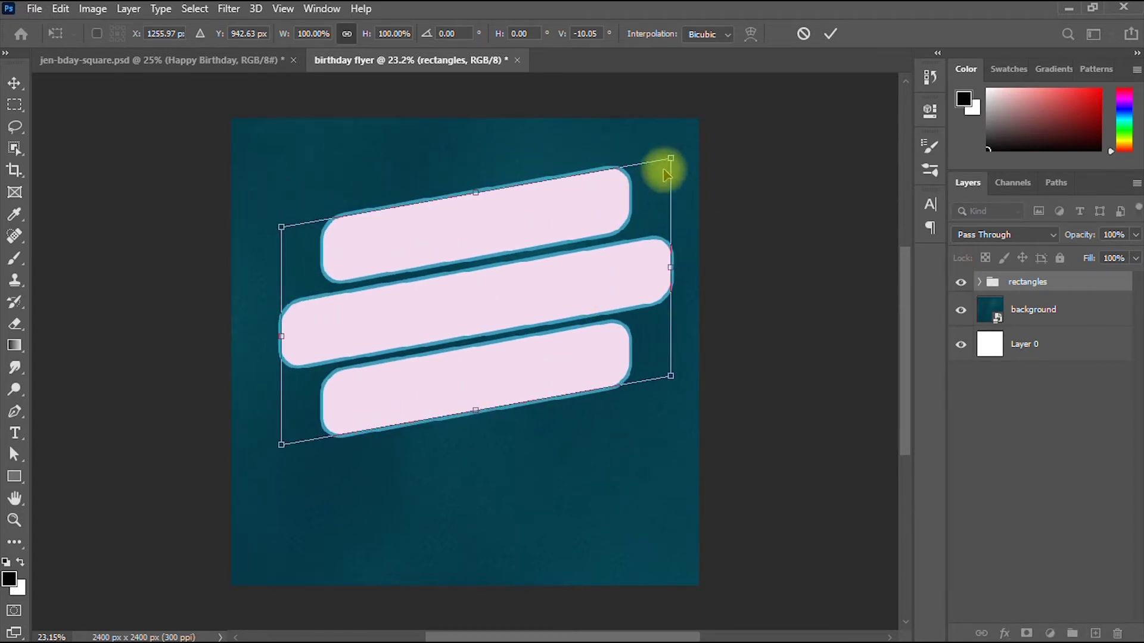
pyautogui.click(831, 33)
# Scale the bars to about 85%, centre them, and nudge the top and bottom bars apart
pyautogui.moveTo(671, 171); pyautogui.dragTo(610, 210)
pyautogui.moveTo(519, 332); pyautogui.dragTo(541, 319)
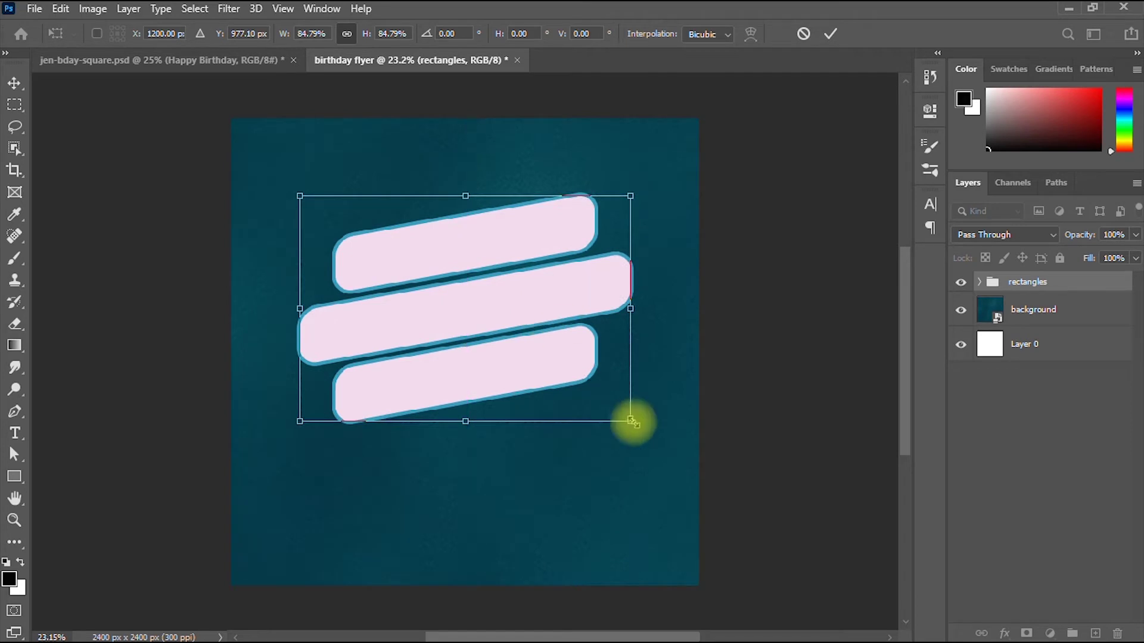
pyautogui.click(831, 33)
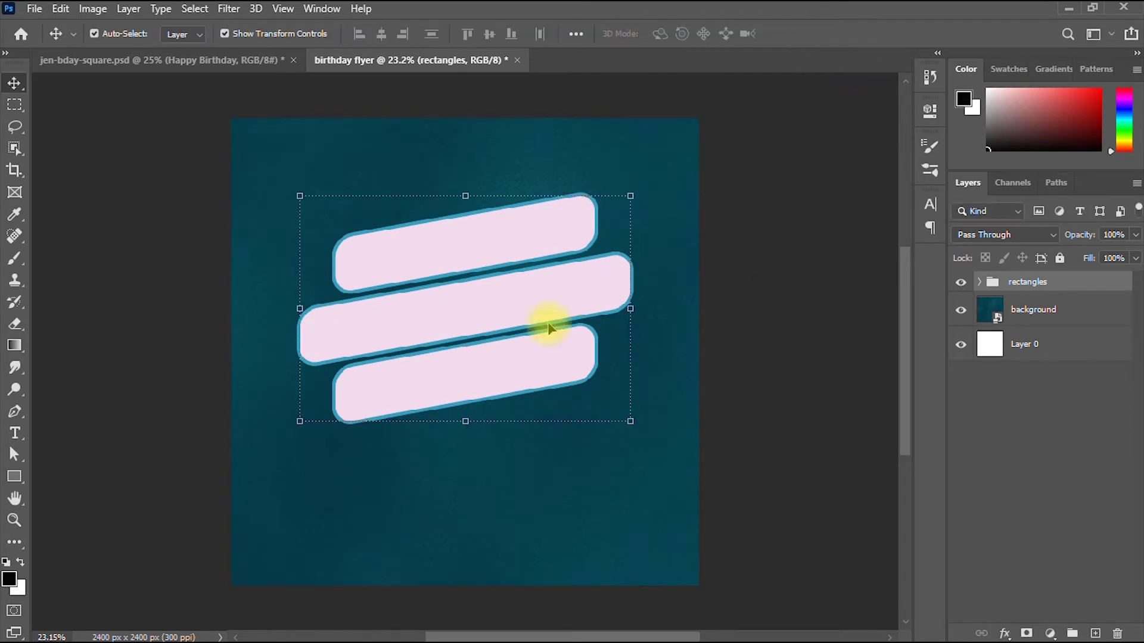
pyautogui.click(529, 375)
pyautogui.press('Down')
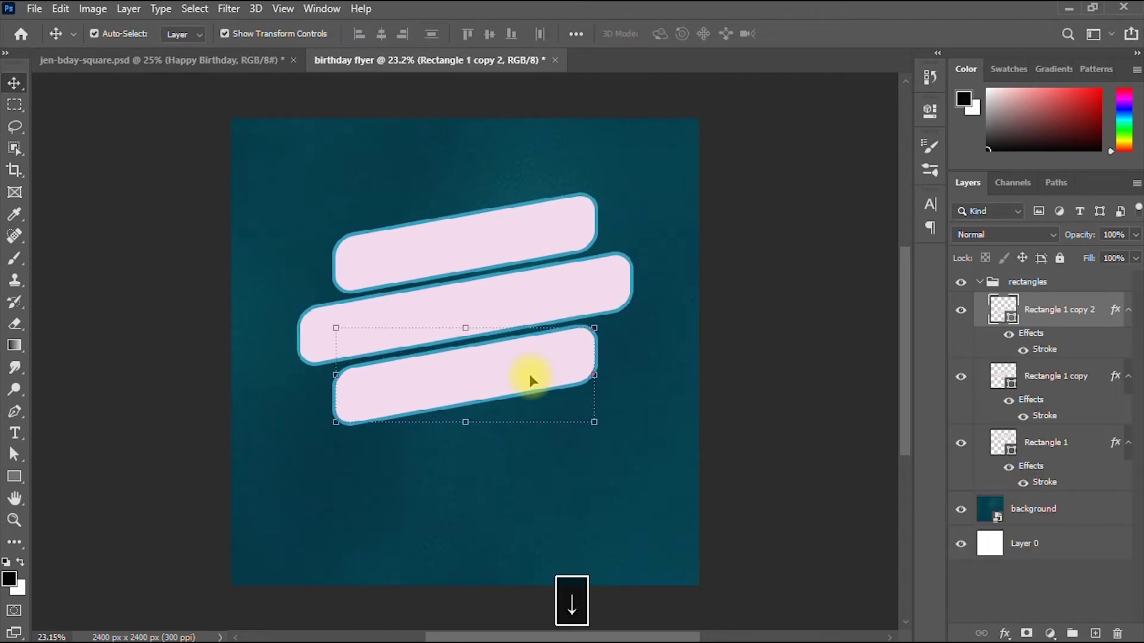
pyautogui.press('Right')
pyautogui.click(516, 247)
pyautogui.press('Up')
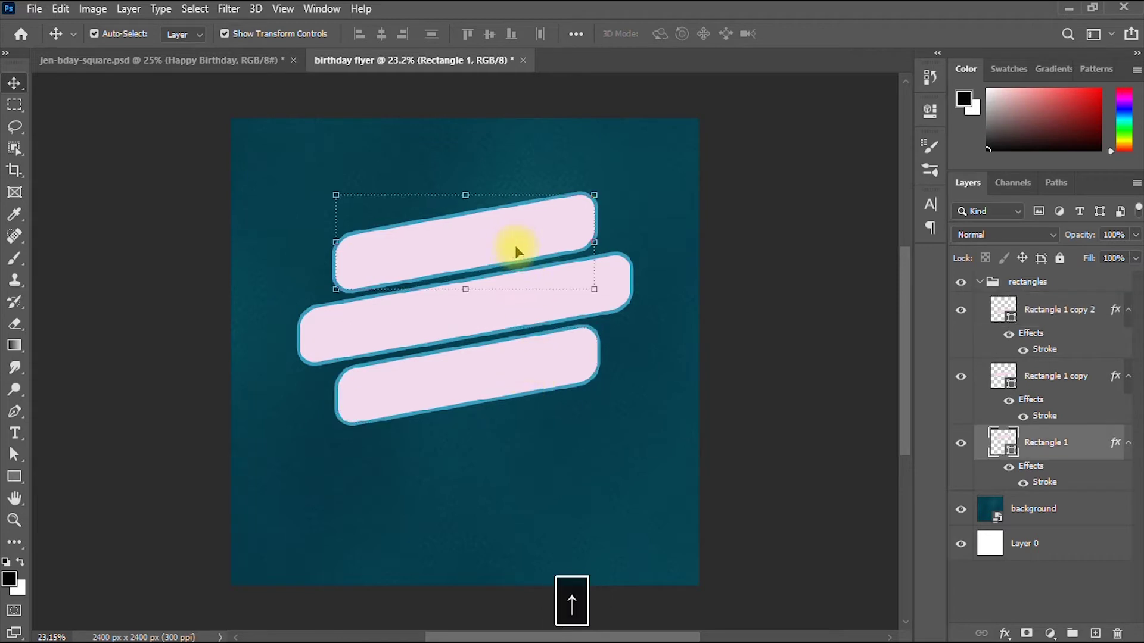
pyautogui.click(745, 348)
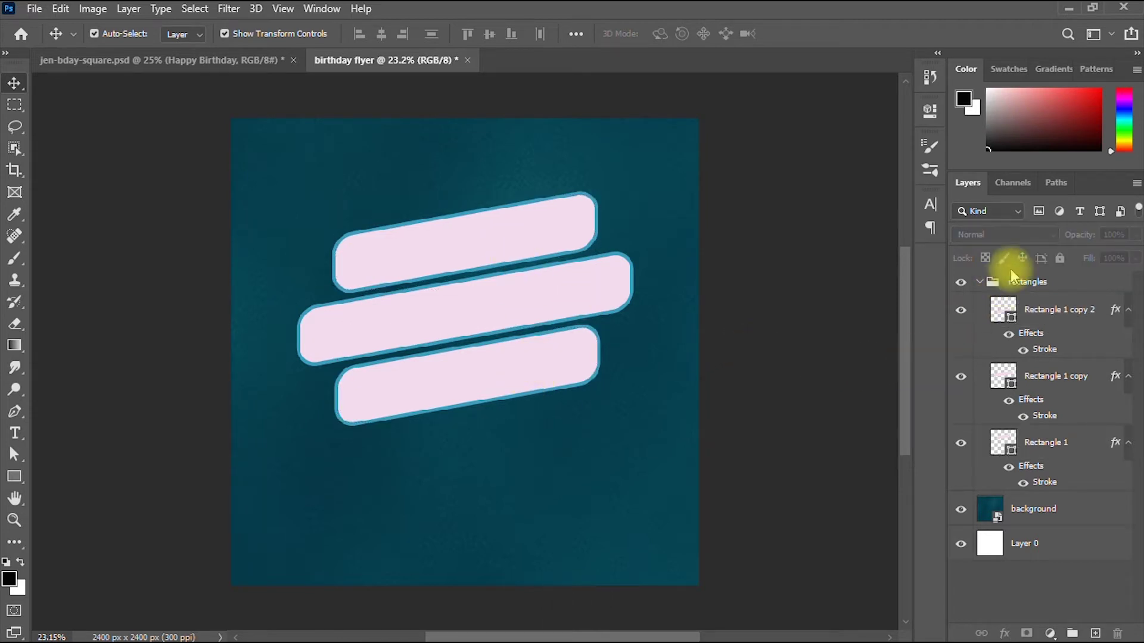
pyautogui.click(977, 285)
pyautogui.click(977, 284)
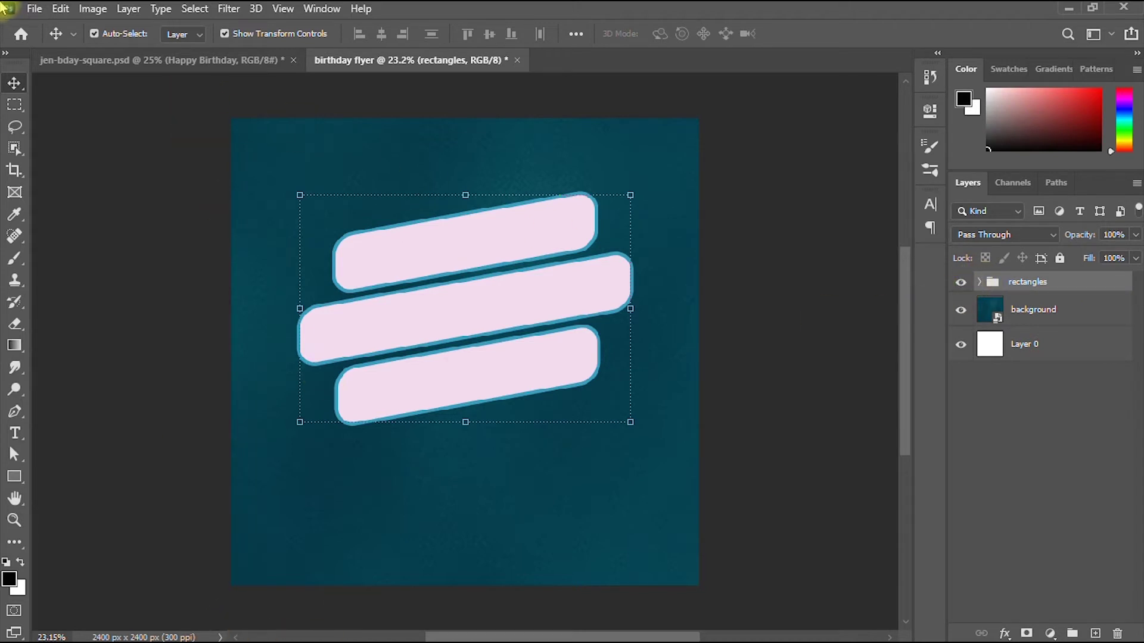
# Place aaajen-PhotoRoom.png as an embedded image and move it up the canvas
pyautogui.click(45, 9)
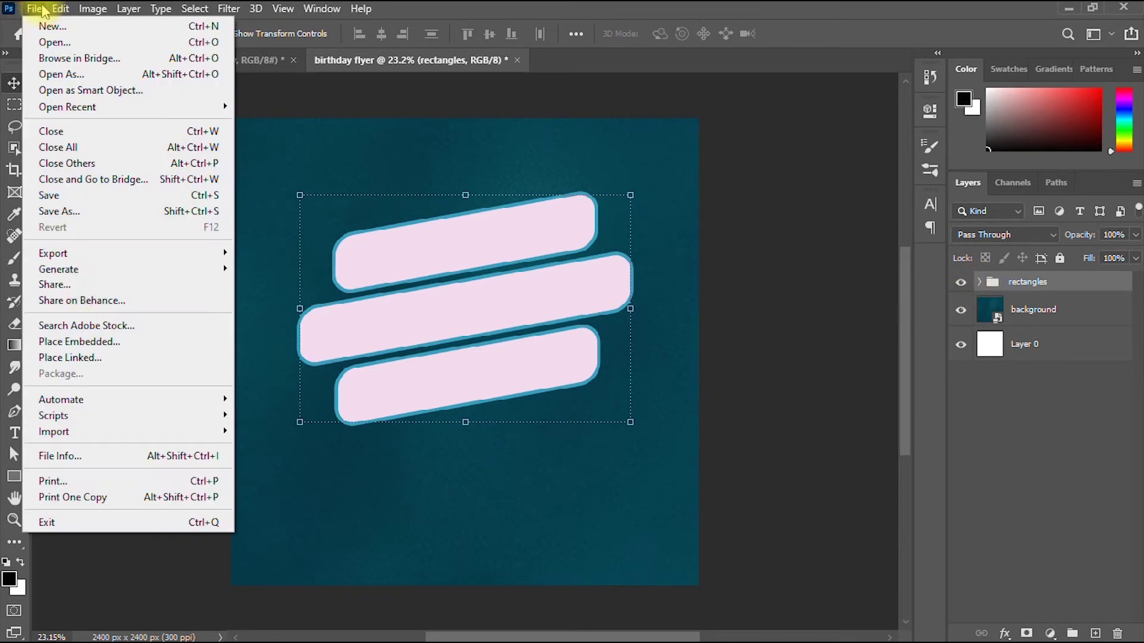
pyautogui.click(85, 345)
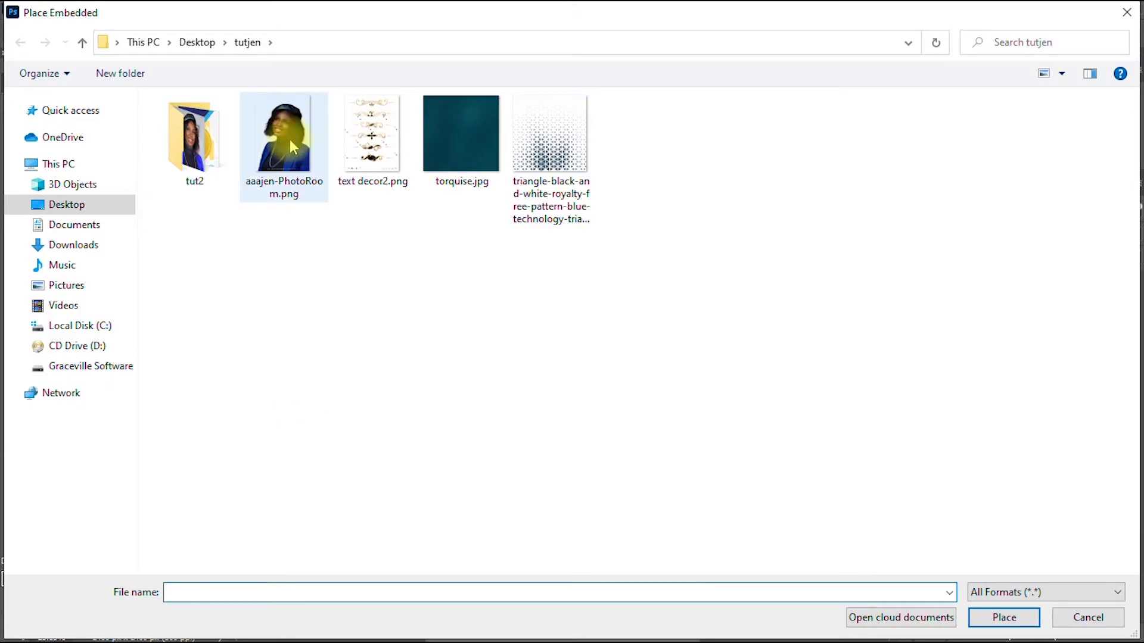
pyautogui.click(291, 144)
pyautogui.click(291, 145)
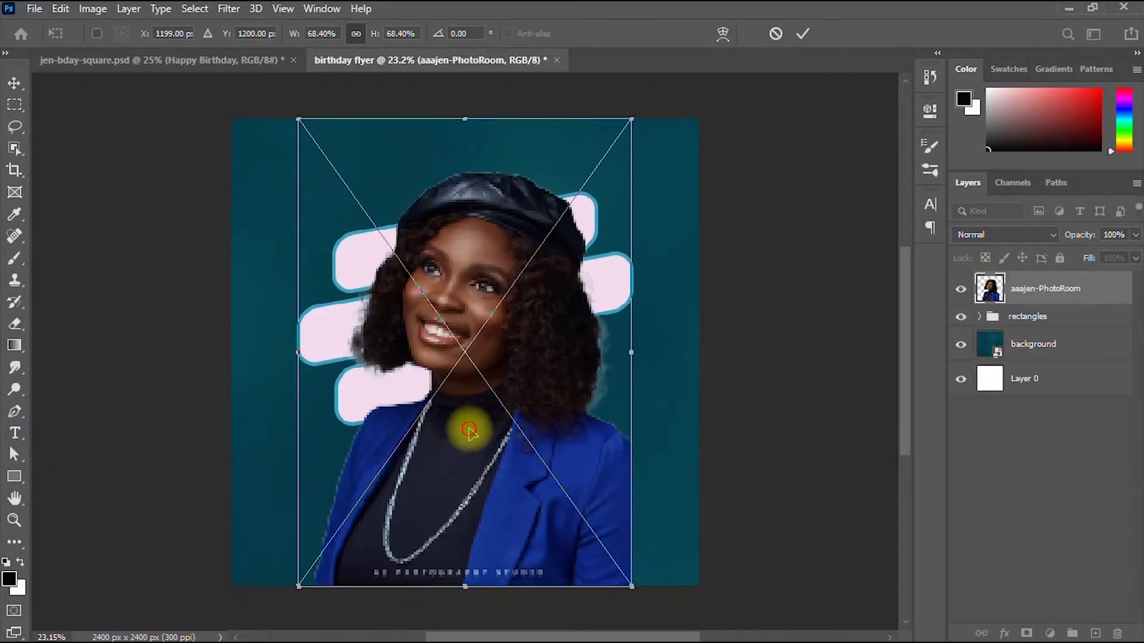
pyautogui.moveTo(473, 429); pyautogui.dragTo(459, 383)
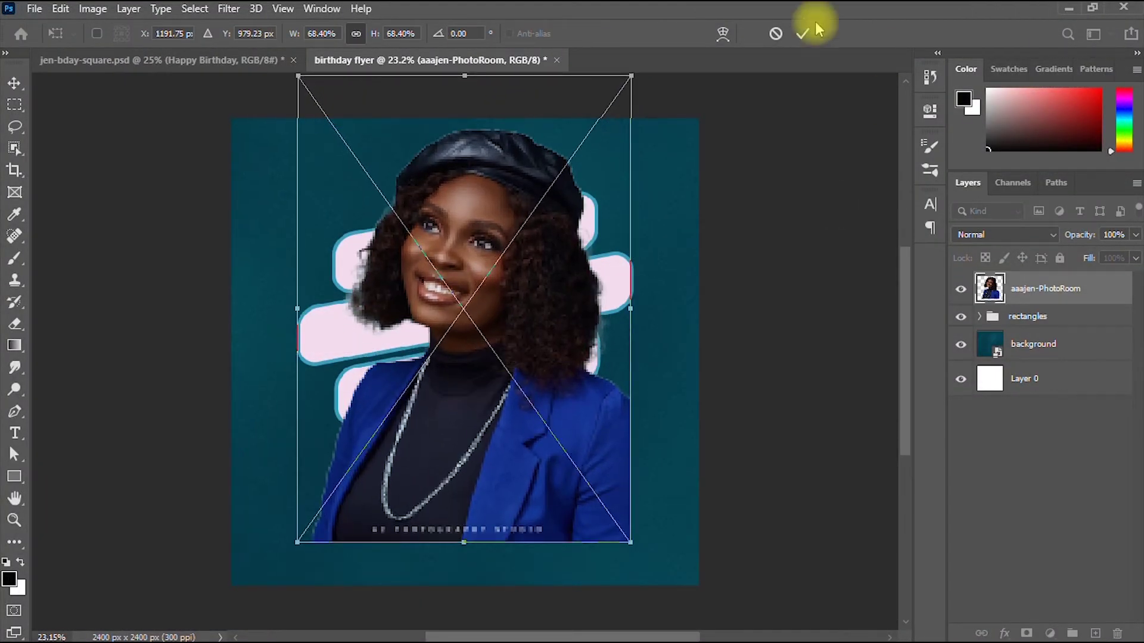
pyautogui.click(809, 36)
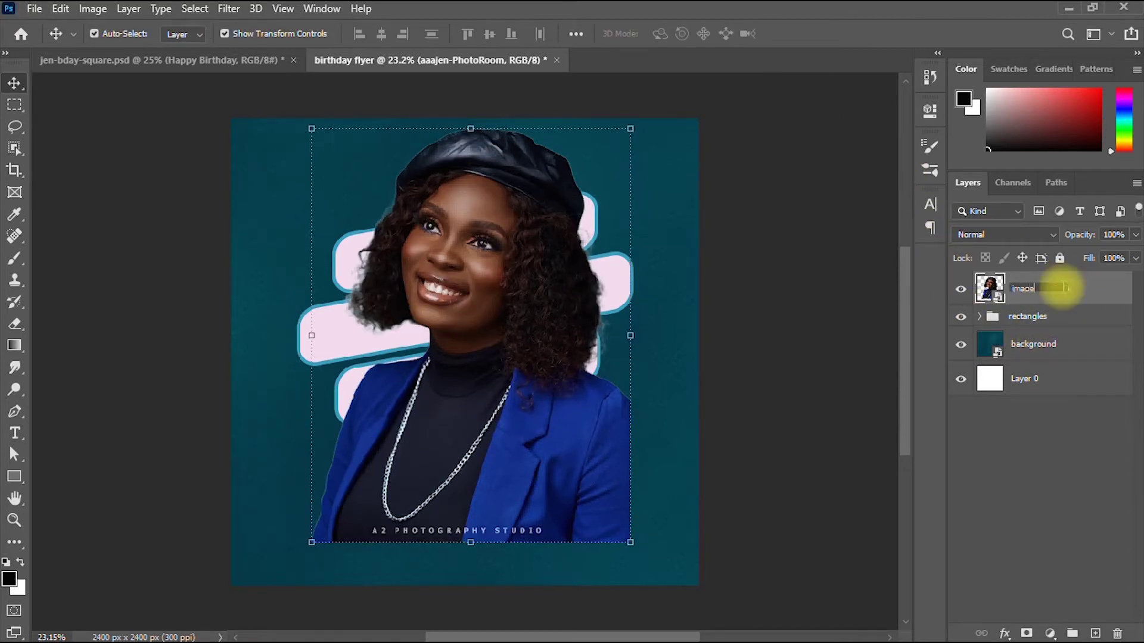
# Rename the placed photo's layer to 'image'
pyautogui.click(1063, 287)
pyautogui.write('image')
pyautogui.click(1012, 530)
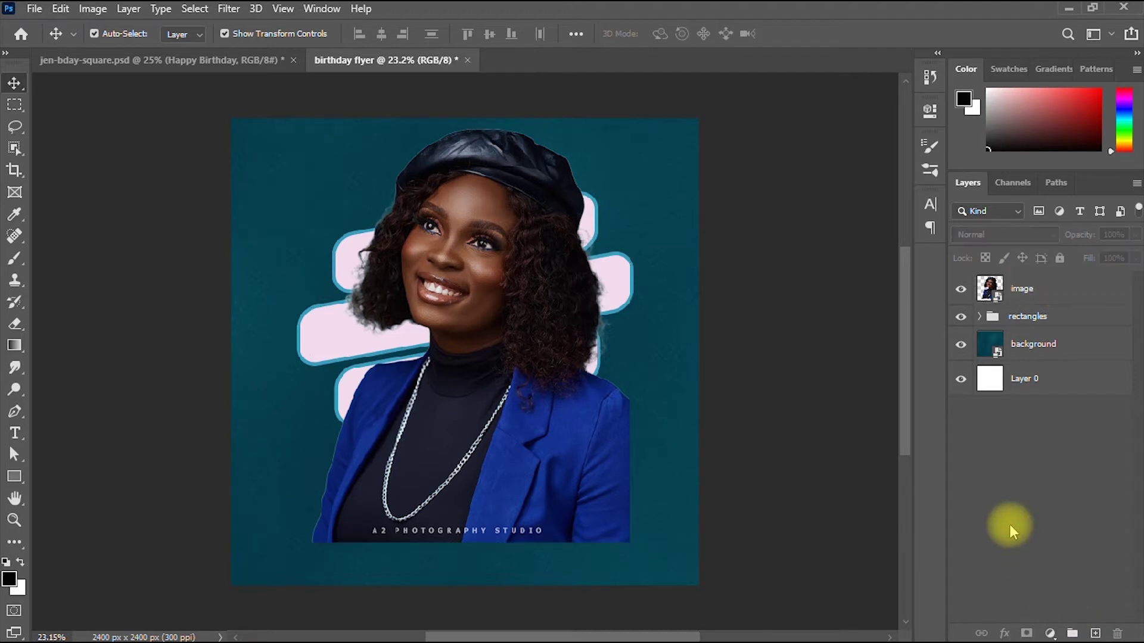
pyautogui.click(1075, 291)
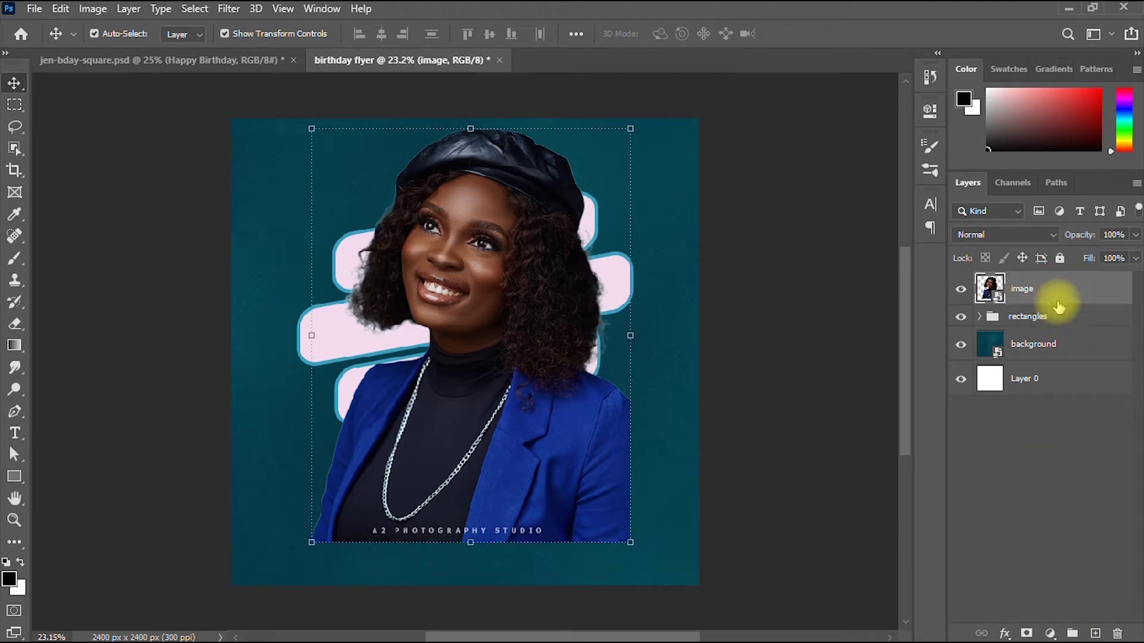
# Clip the photo to the rectangles group and scale it down to about 45%
pyautogui.rightClick(1085, 291)
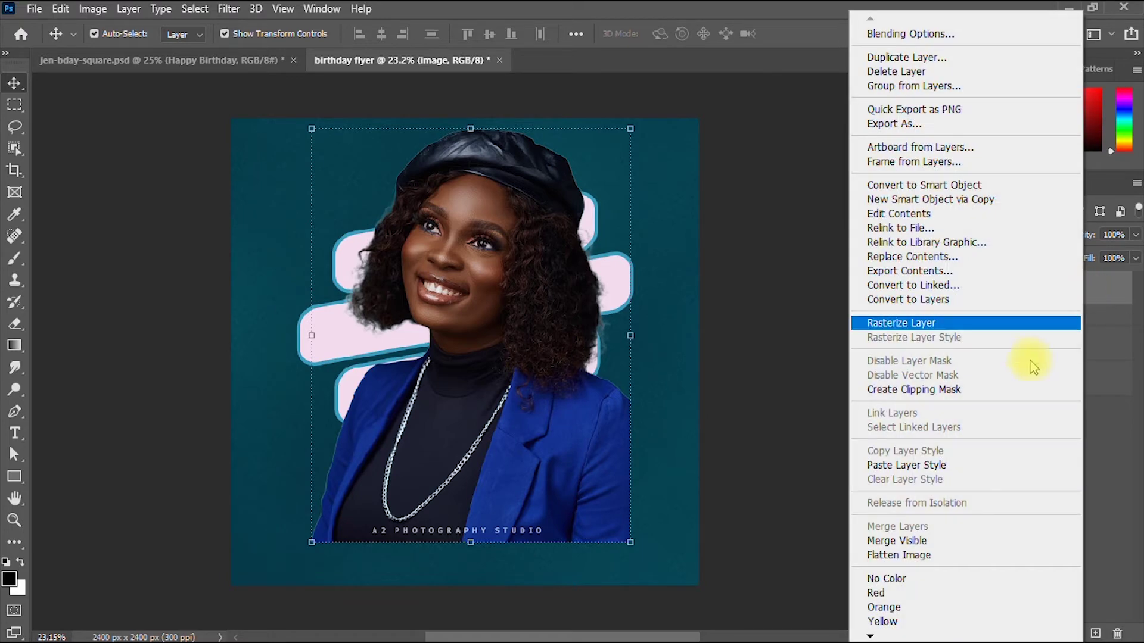
pyautogui.click(977, 393)
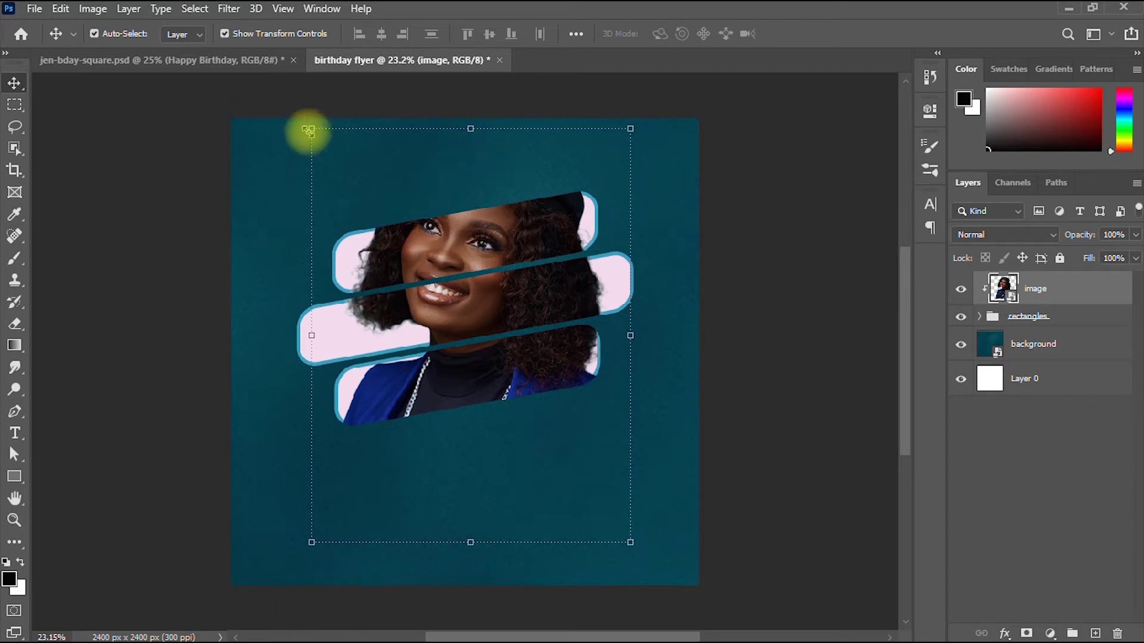
pyautogui.moveTo(308, 130); pyautogui.dragTo(334, 205)
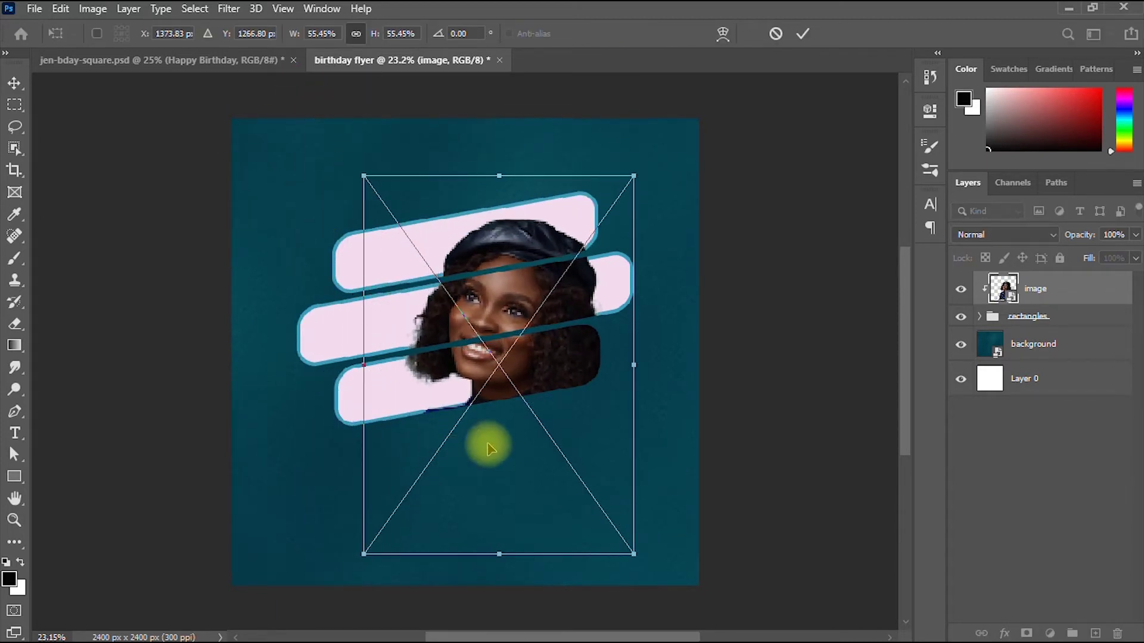
pyautogui.moveTo(511, 383); pyautogui.dragTo(483, 381)
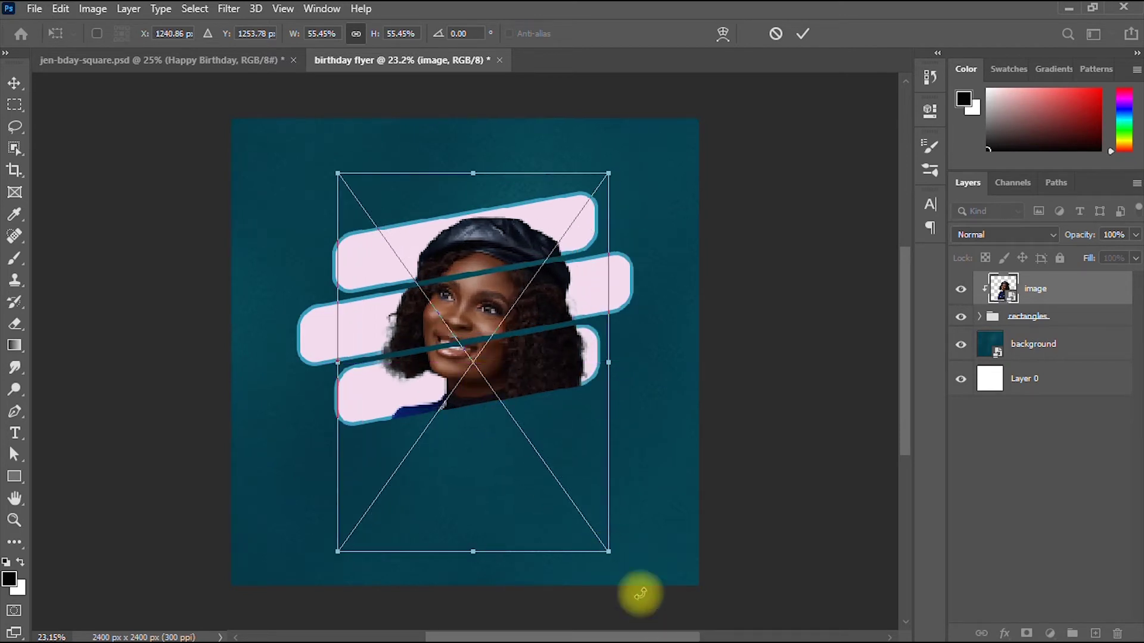
pyautogui.moveTo(608, 551); pyautogui.dragTo(566, 485)
# Fine-tune the photo to about 44% and centre it inside the pink bars
pyautogui.moveTo(502, 375); pyautogui.dragTo(503, 370)
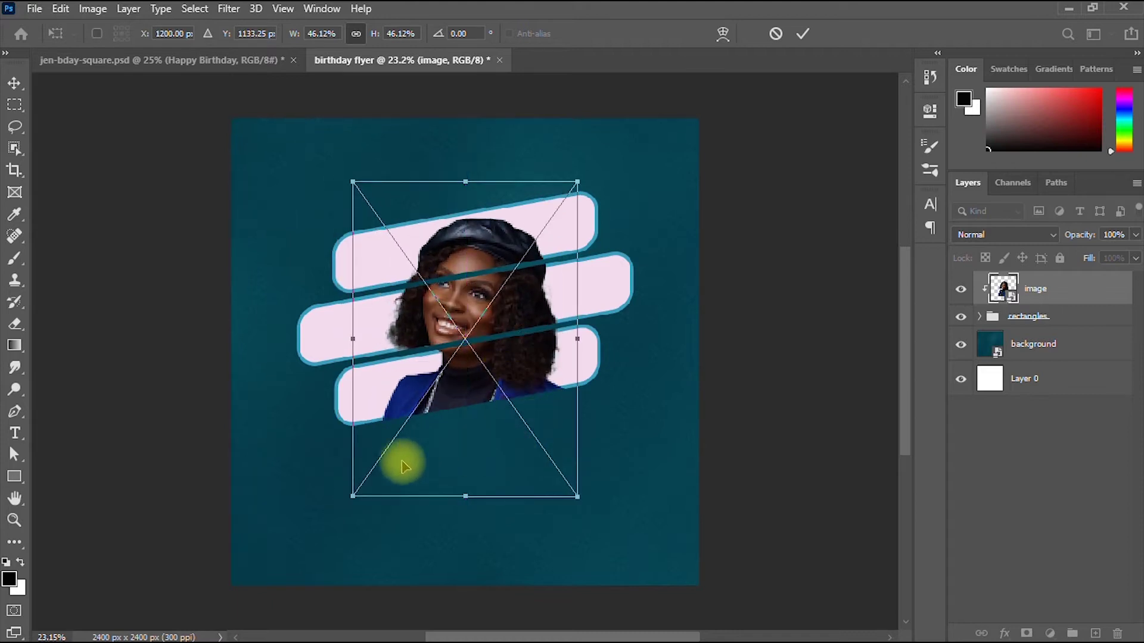
pyautogui.moveTo(352, 496); pyautogui.dragTo(331, 521)
pyautogui.moveTo(512, 393); pyautogui.dragTo(518, 376)
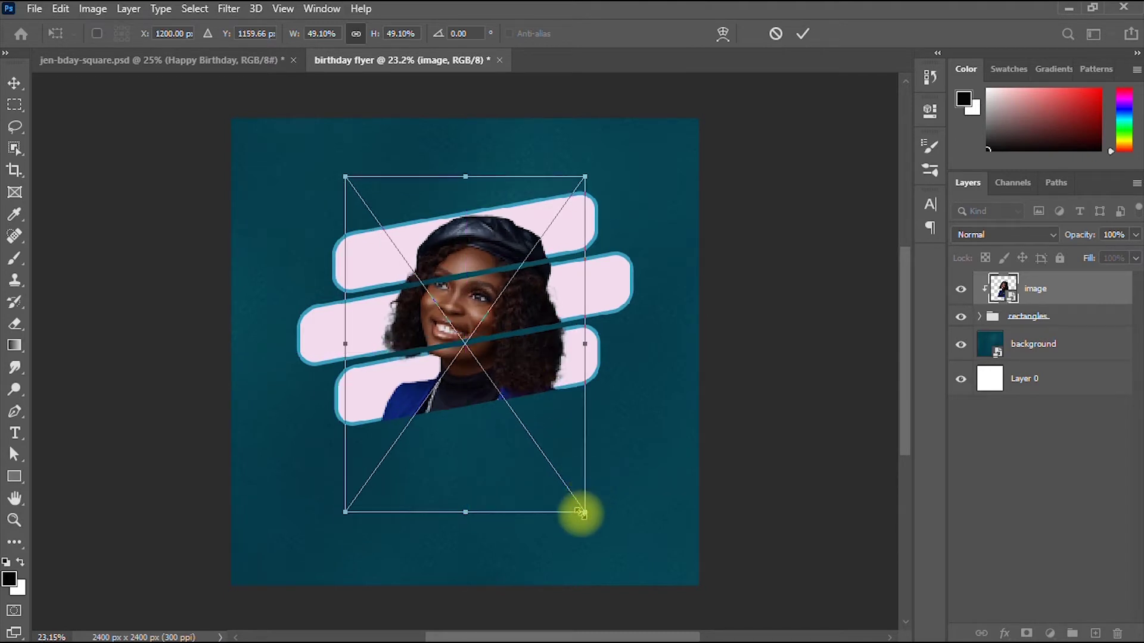
pyautogui.moveTo(581, 513); pyautogui.dragTo(549, 484)
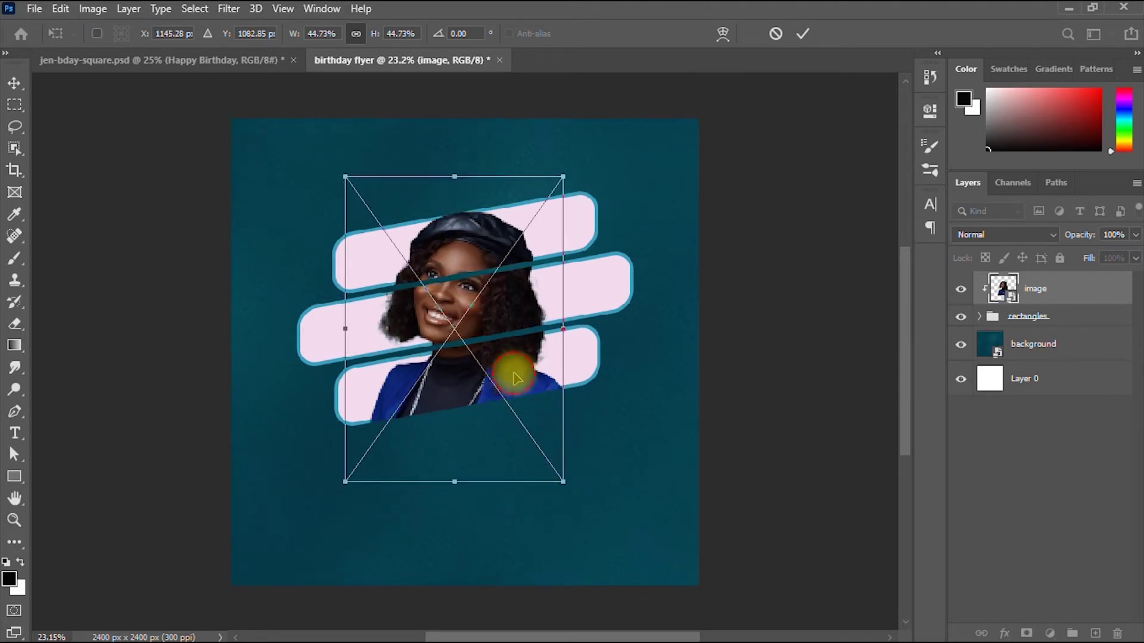
pyautogui.moveTo(513, 378); pyautogui.dragTo(513, 374)
pyautogui.moveTo(567, 496); pyautogui.dragTo(559, 492)
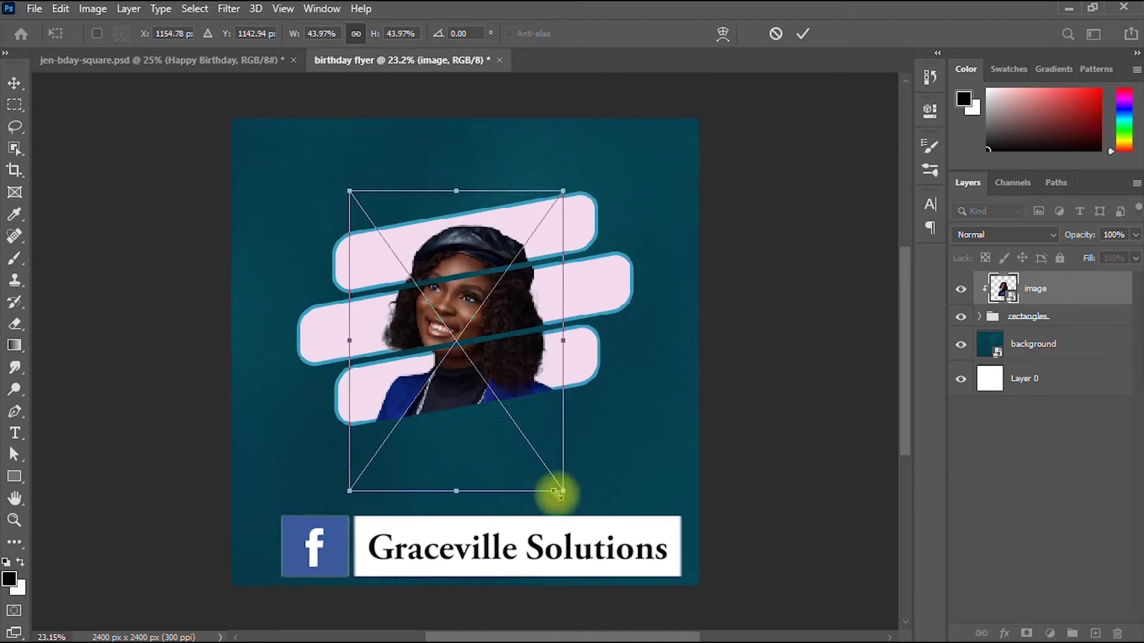
pyautogui.click(802, 33)
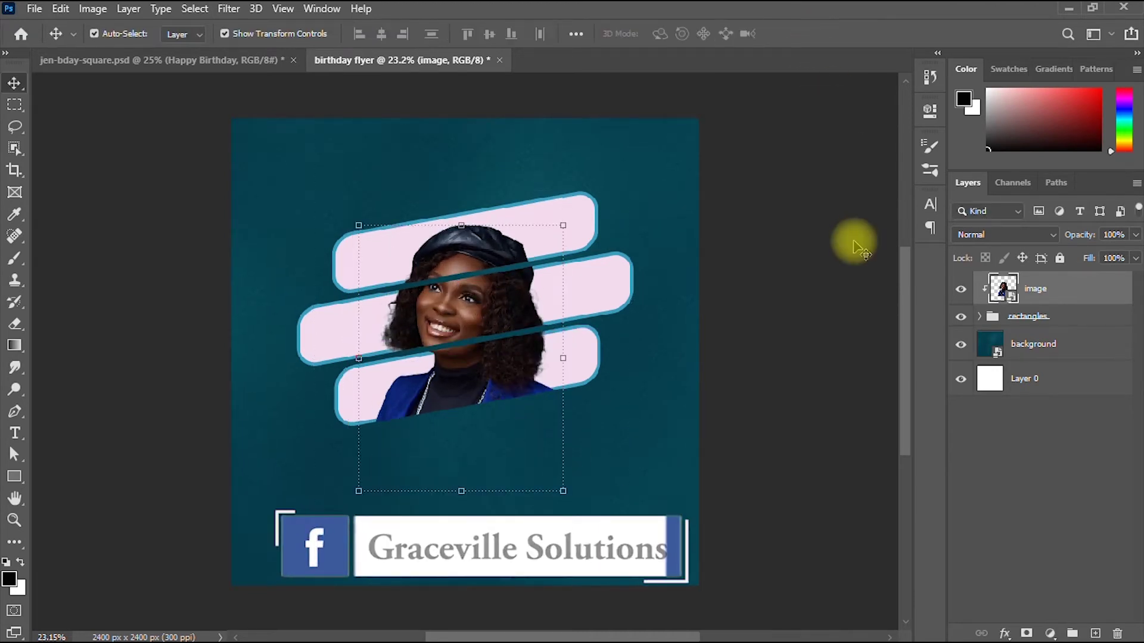
pyautogui.scroll(-3, 555, 323)
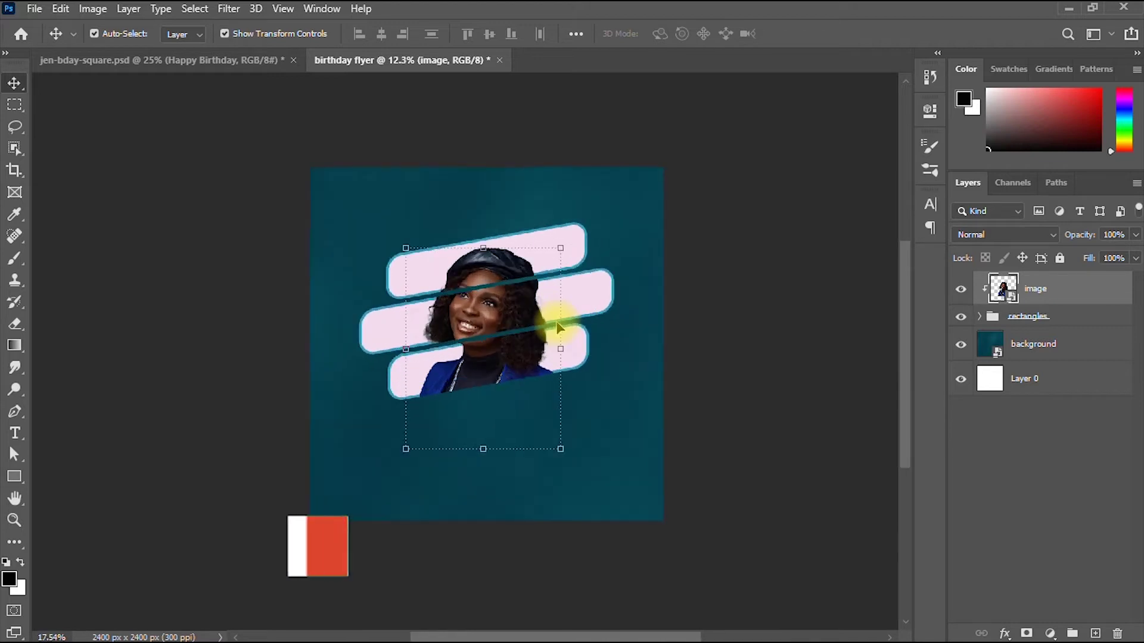
pyautogui.scroll(3, 559, 327)
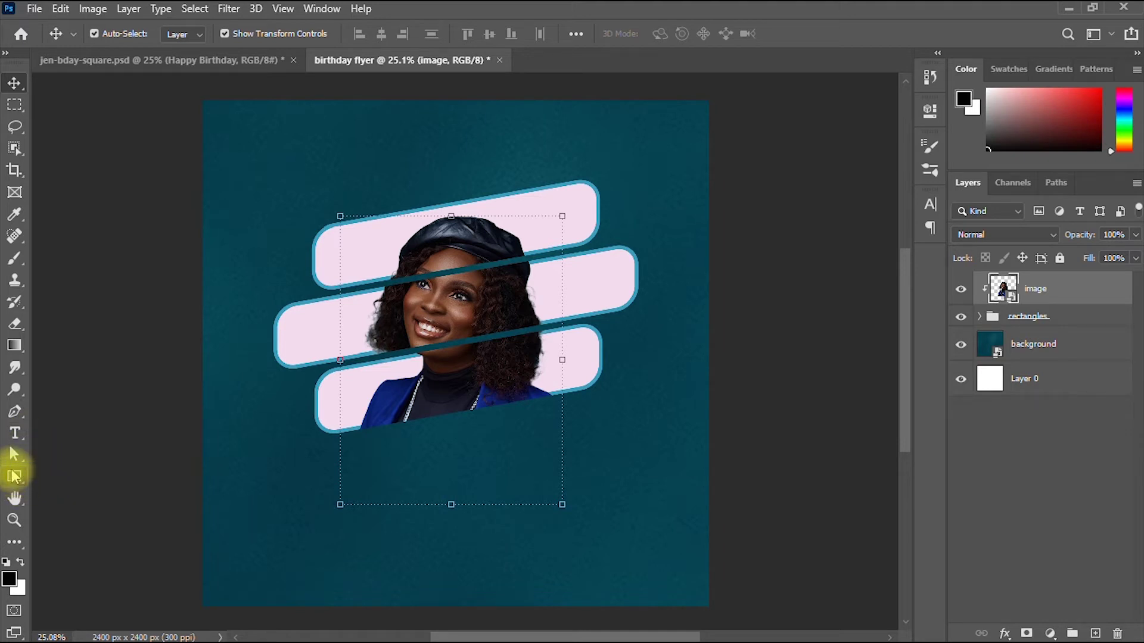
# Draw a circle with no fill near the flyer's top-left
pyautogui.click(14, 479)
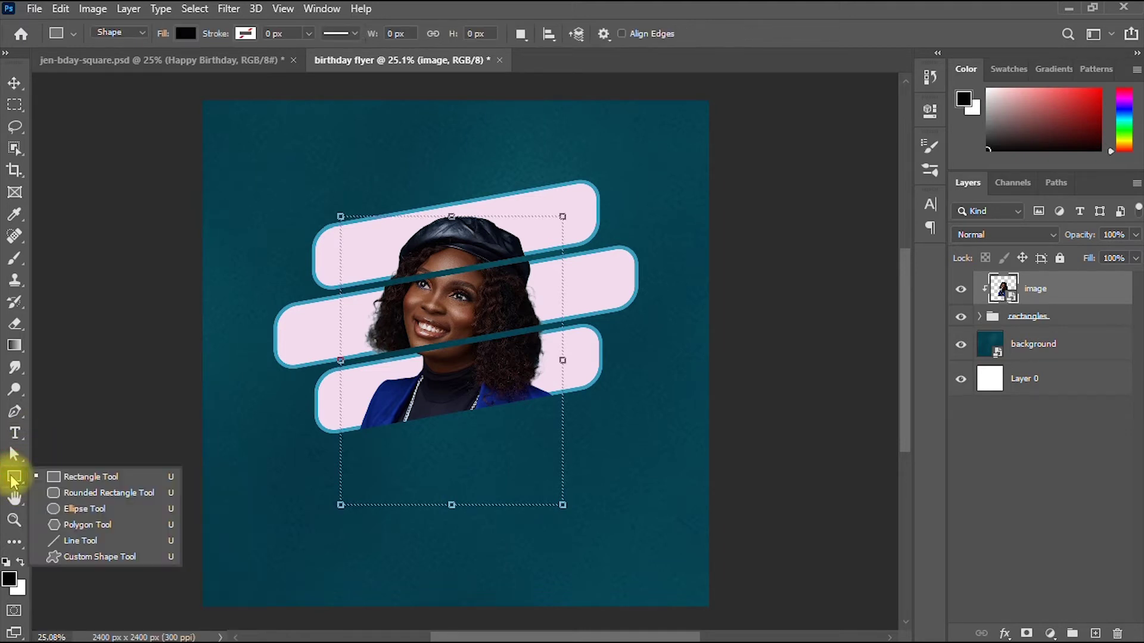
pyautogui.click(80, 511)
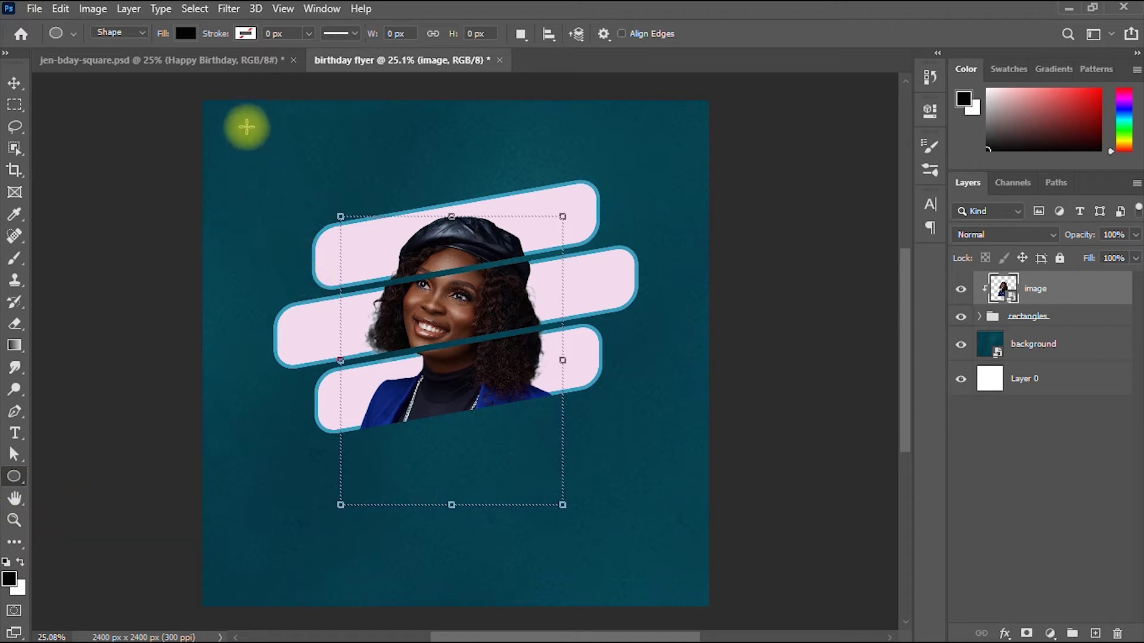
pyautogui.moveTo(247, 127); pyautogui.dragTo(315, 237)
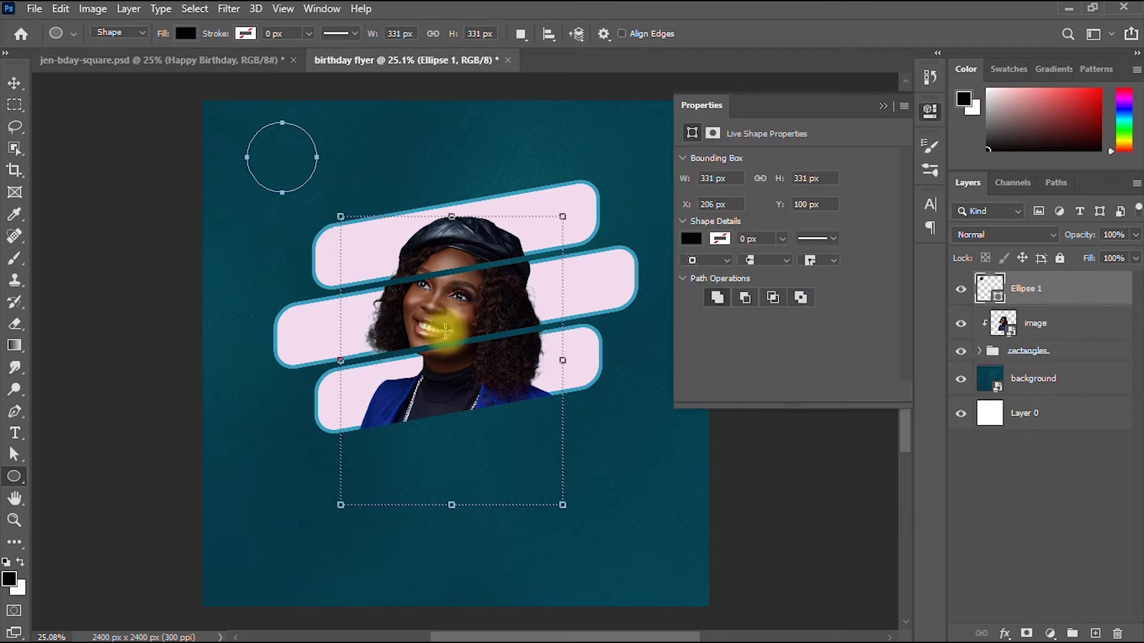
pyautogui.click(692, 239)
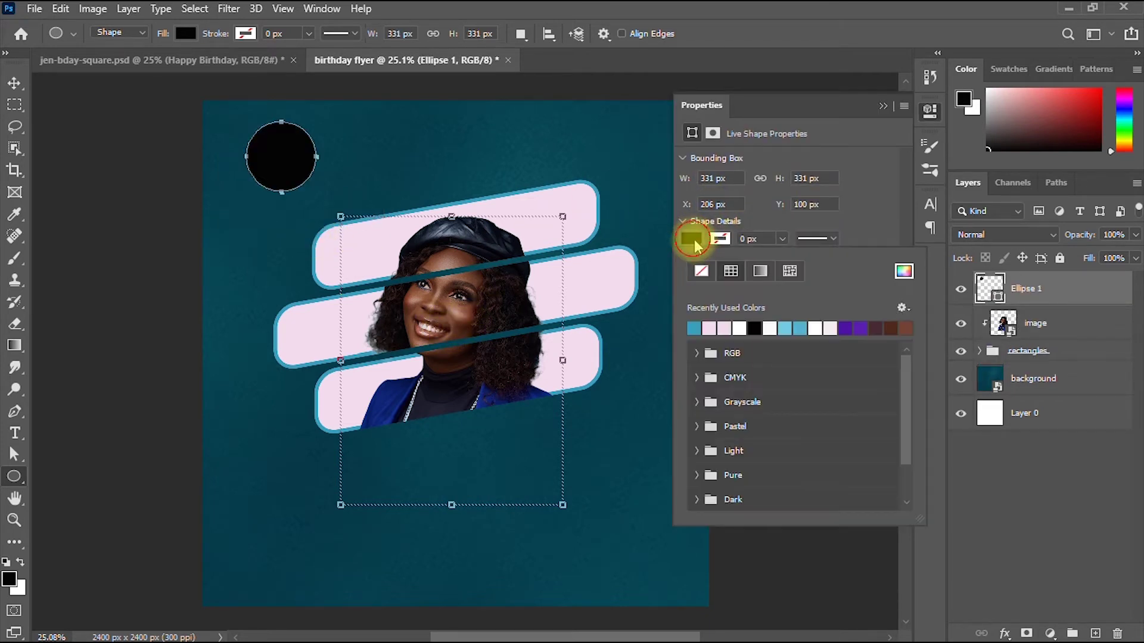
pyautogui.click(702, 273)
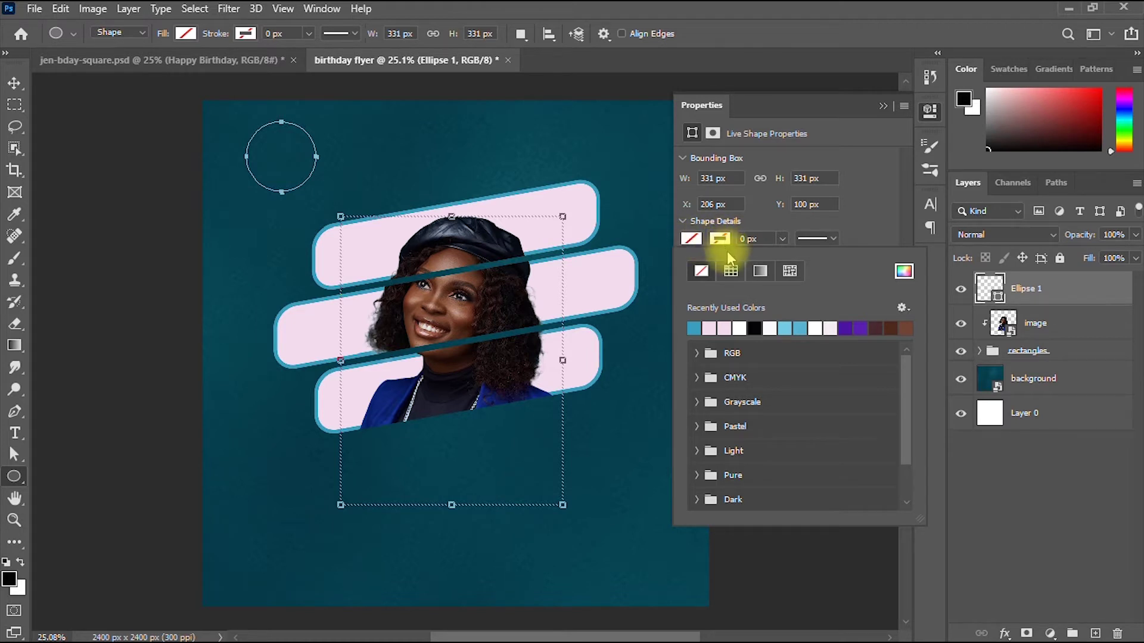
# Give the circle a light blue stroke colour
pyautogui.click(903, 272)
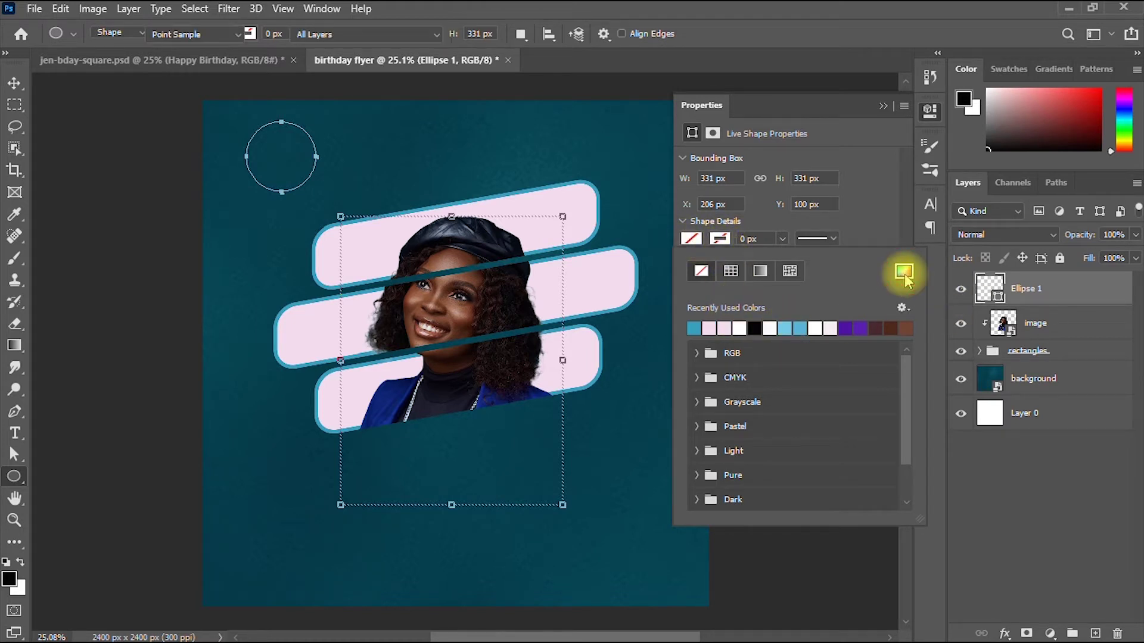
pyautogui.click(784, 344)
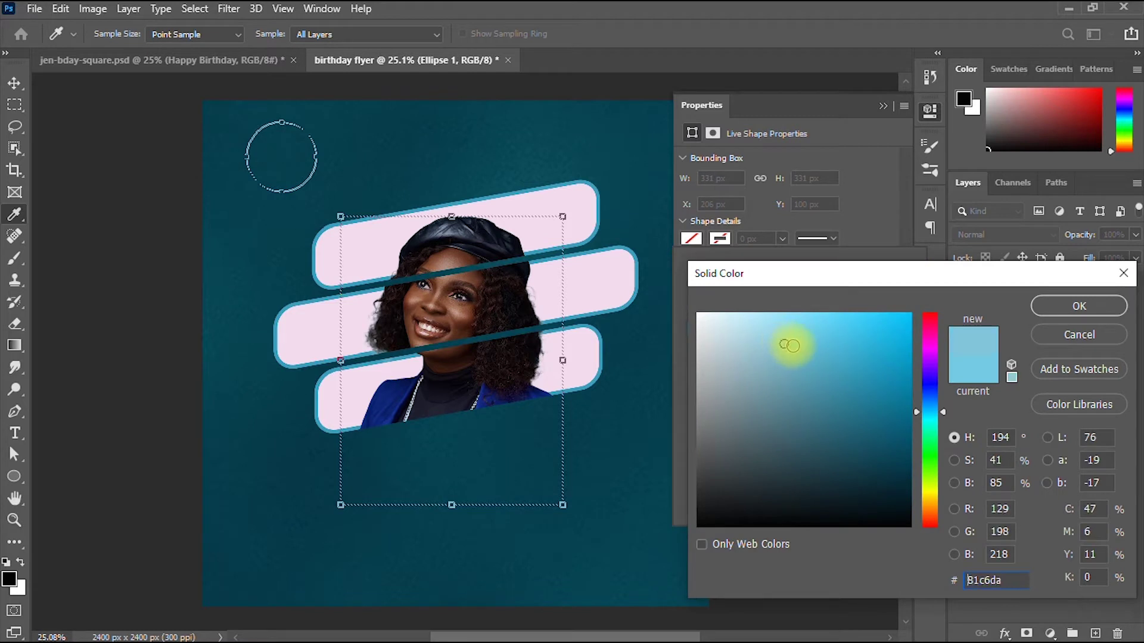
pyautogui.click(1079, 306)
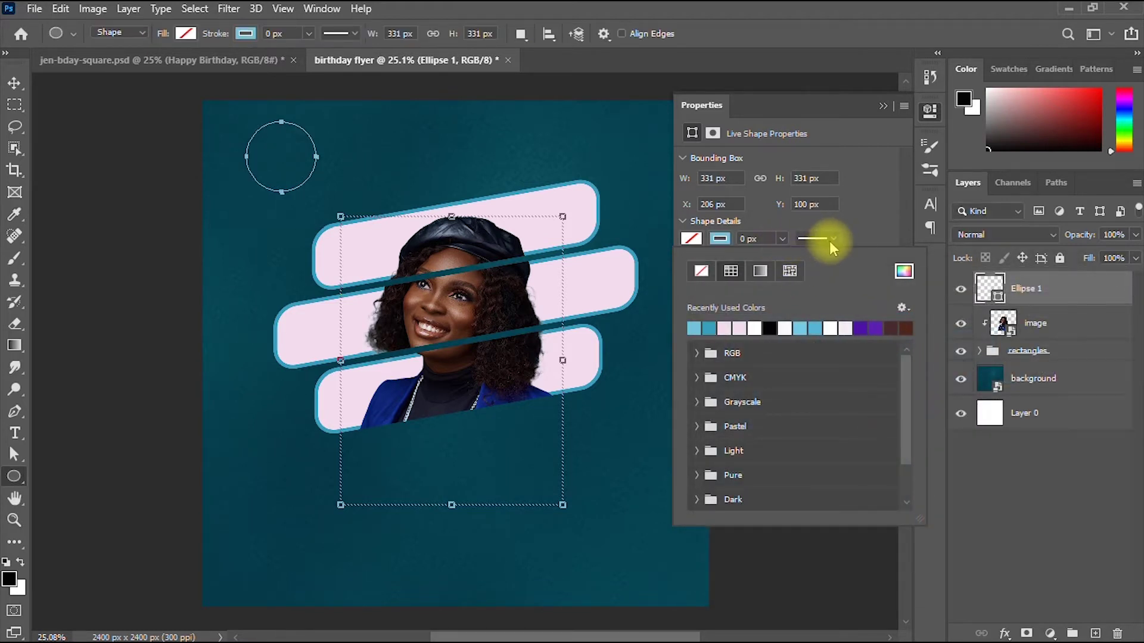
pyautogui.click(831, 239)
# Make the circle's outline dotted at 12.87 px width, then deselect the layer
pyautogui.click(831, 239)
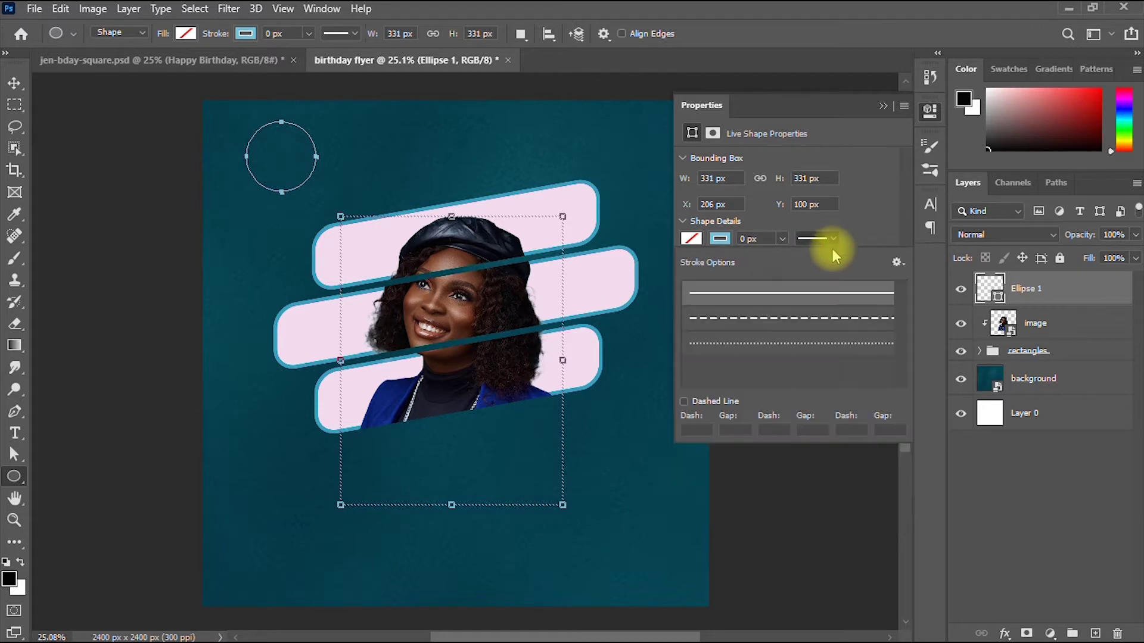
pyautogui.click(817, 345)
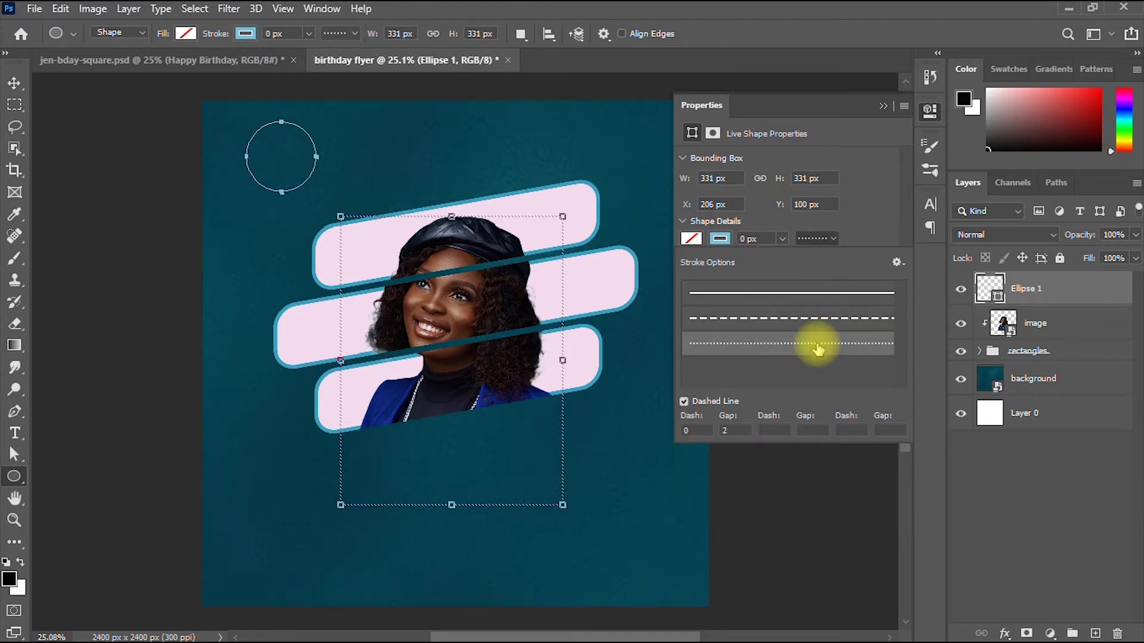
pyautogui.click(782, 239)
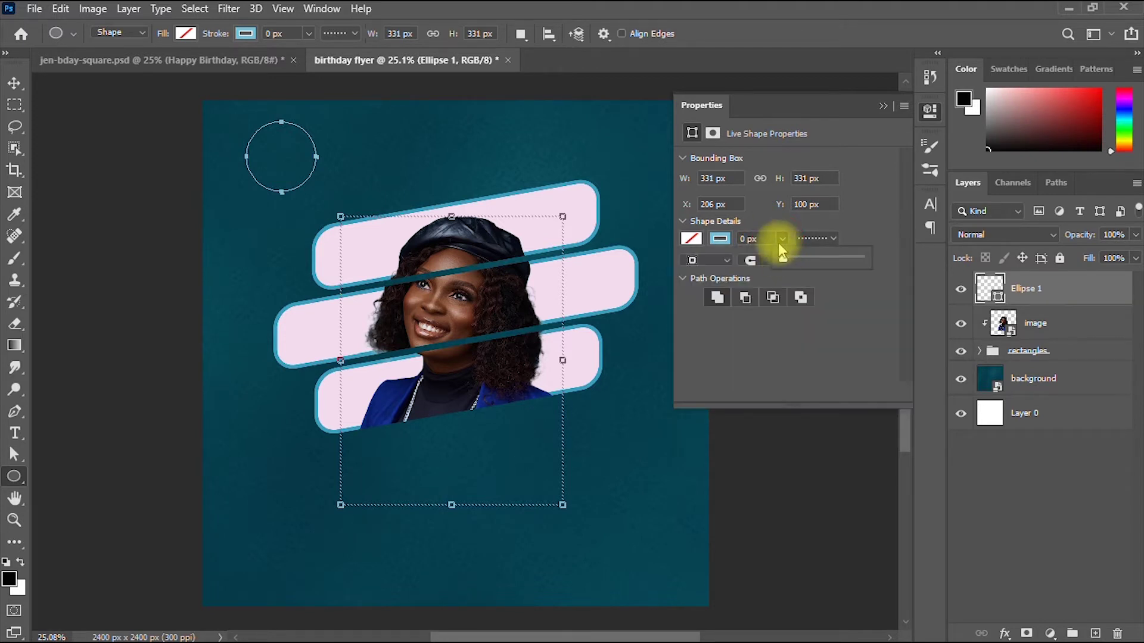
pyautogui.moveTo(785, 260); pyautogui.dragTo(798, 258)
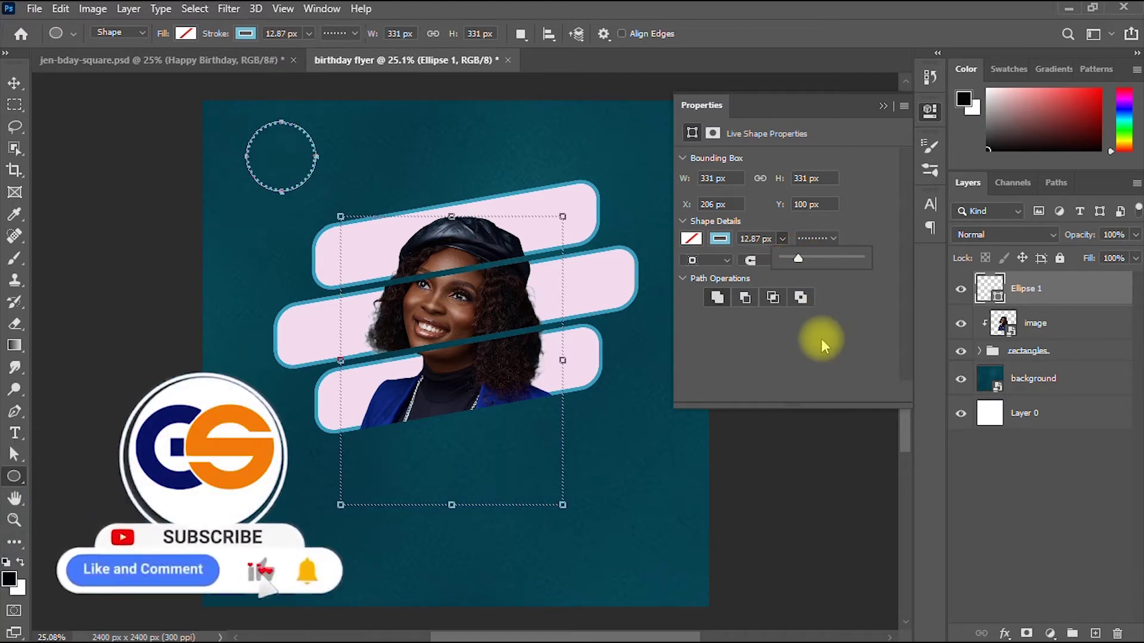
pyautogui.click(820, 339)
pyautogui.click(21, 84)
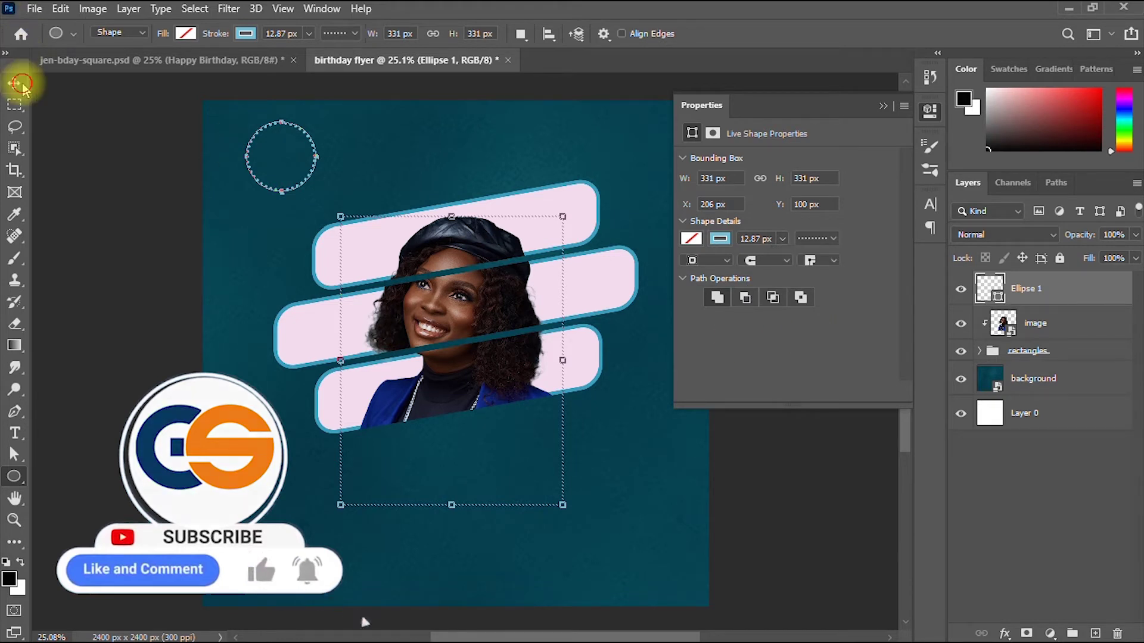
pyautogui.click(84, 107)
# Create a text layer reading '20' above the bars
pyautogui.scroll(-2, 114, 134)
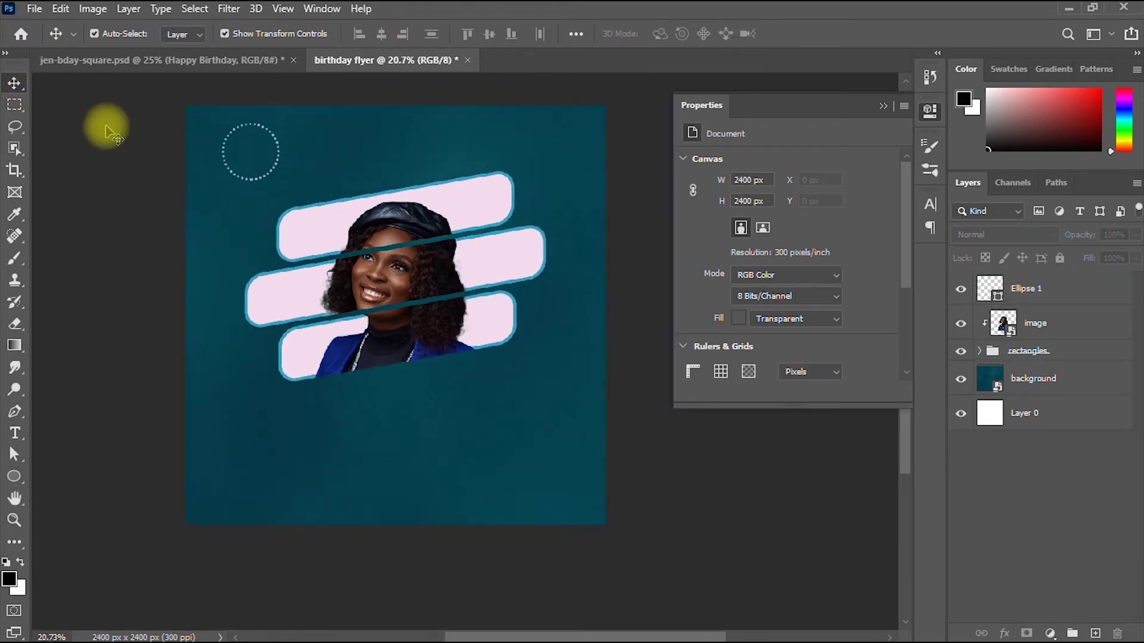
pyautogui.scroll(2, 107, 128)
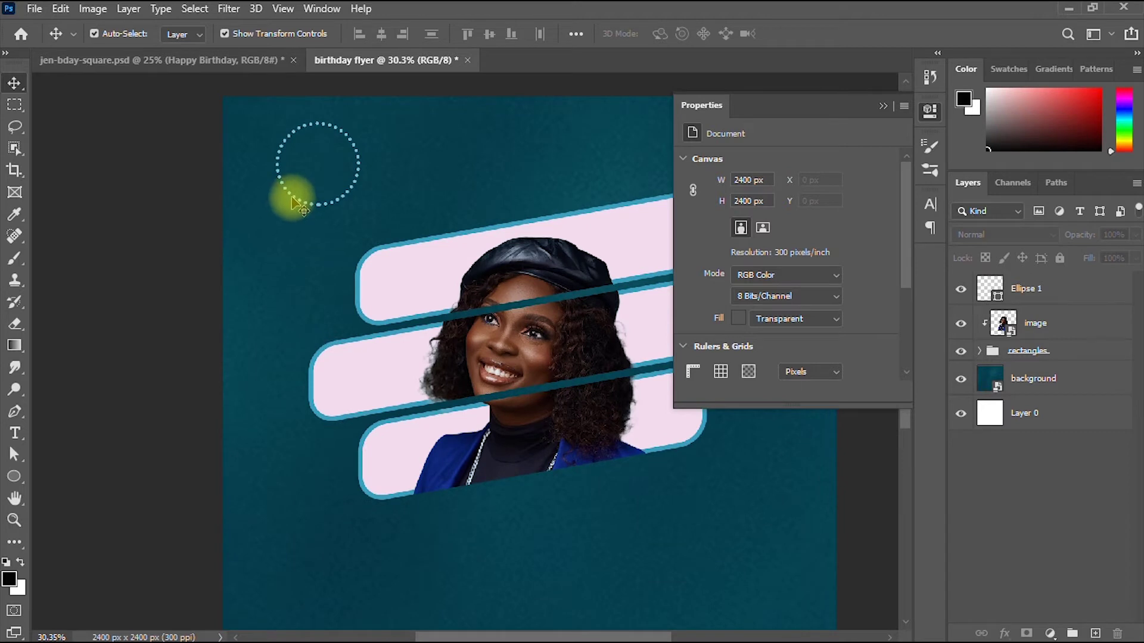
pyautogui.click(884, 107)
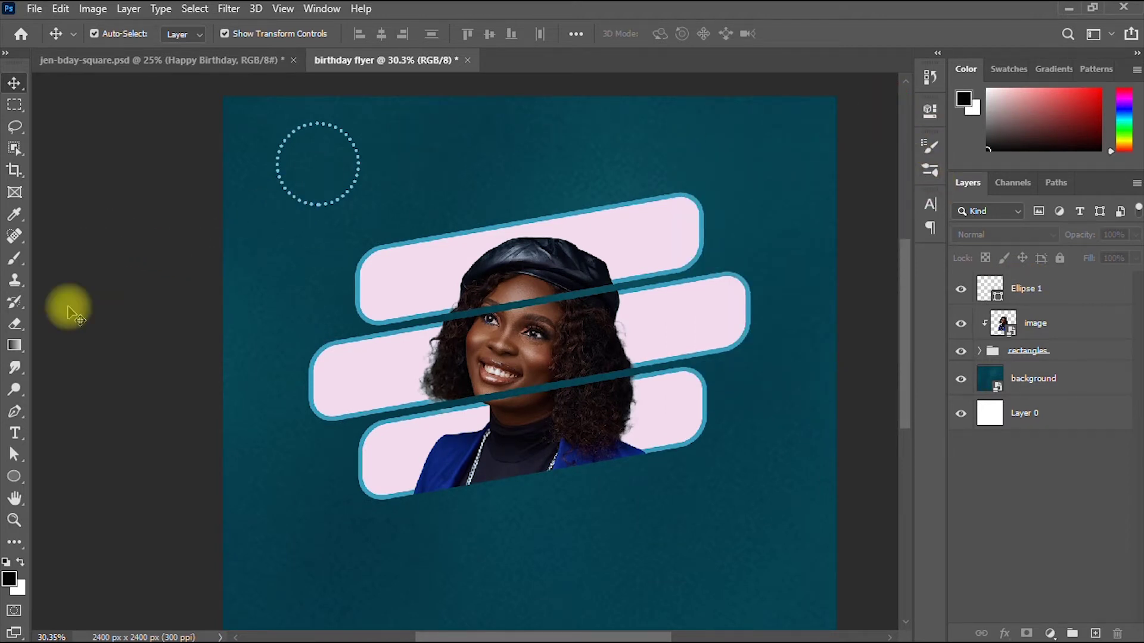
pyautogui.click(17, 435)
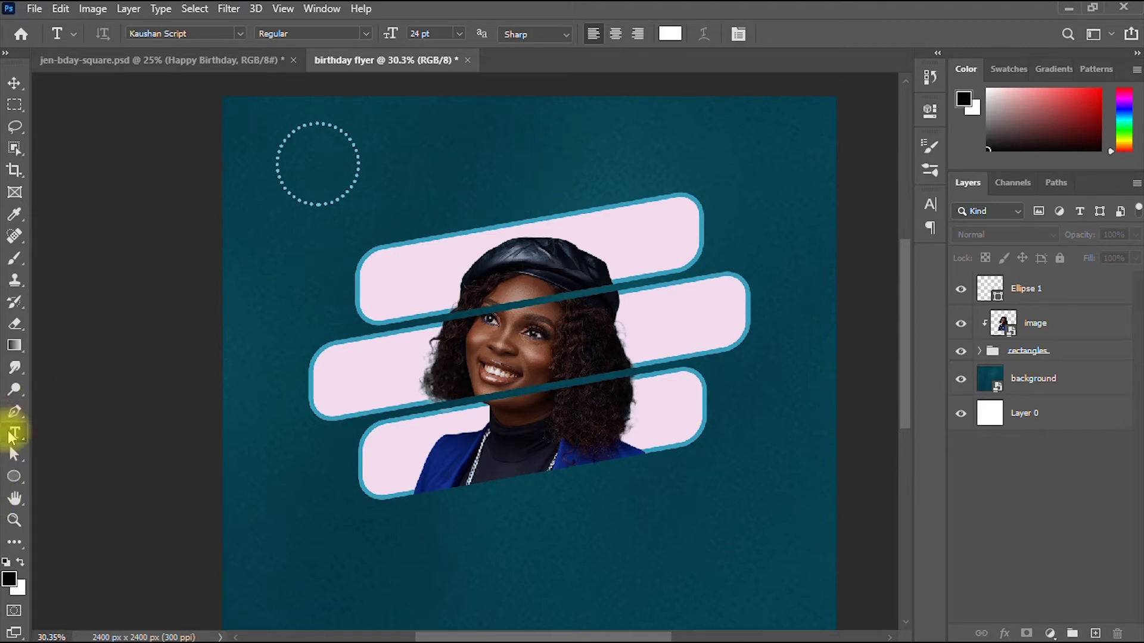
pyautogui.click(511, 158)
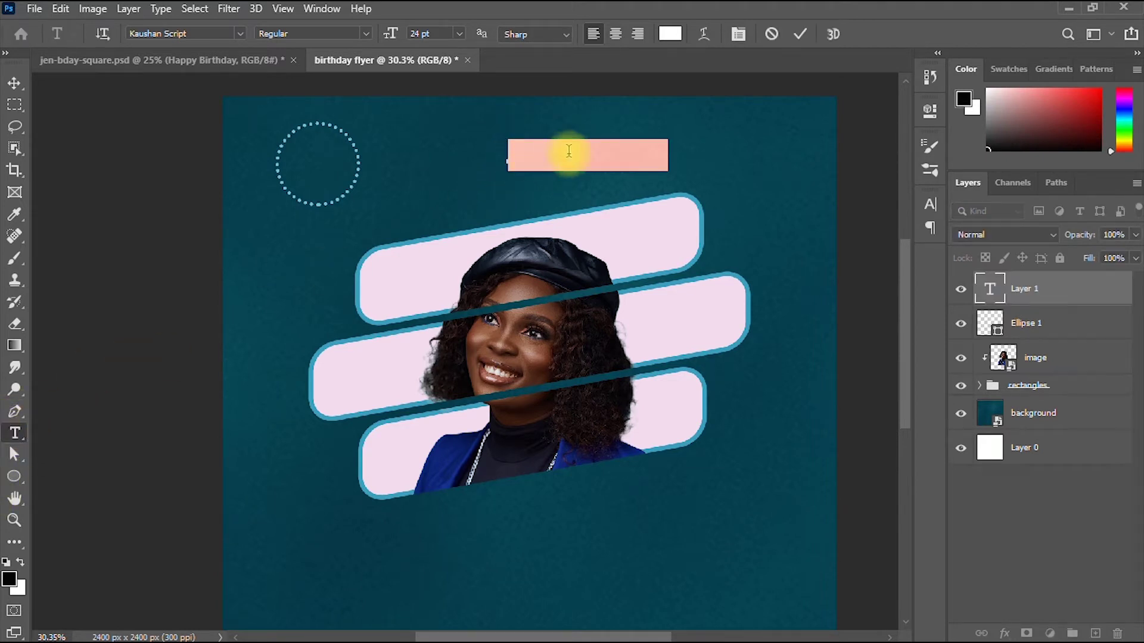
pyautogui.click(562, 152)
pyautogui.hotkey('ctrl', 'a')
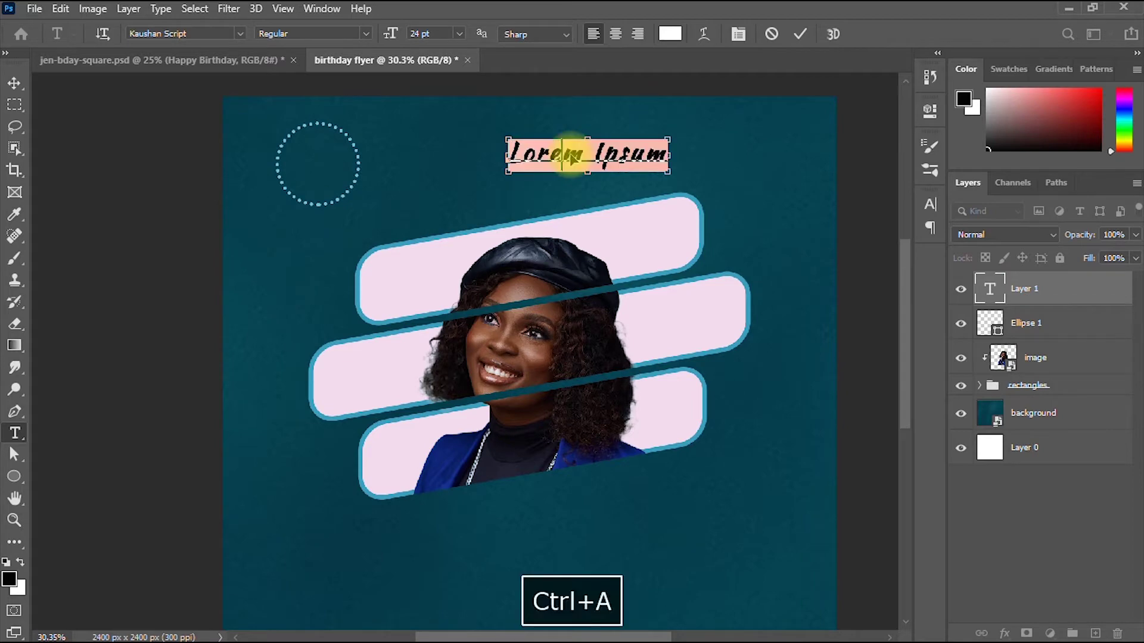
pyautogui.write('20')
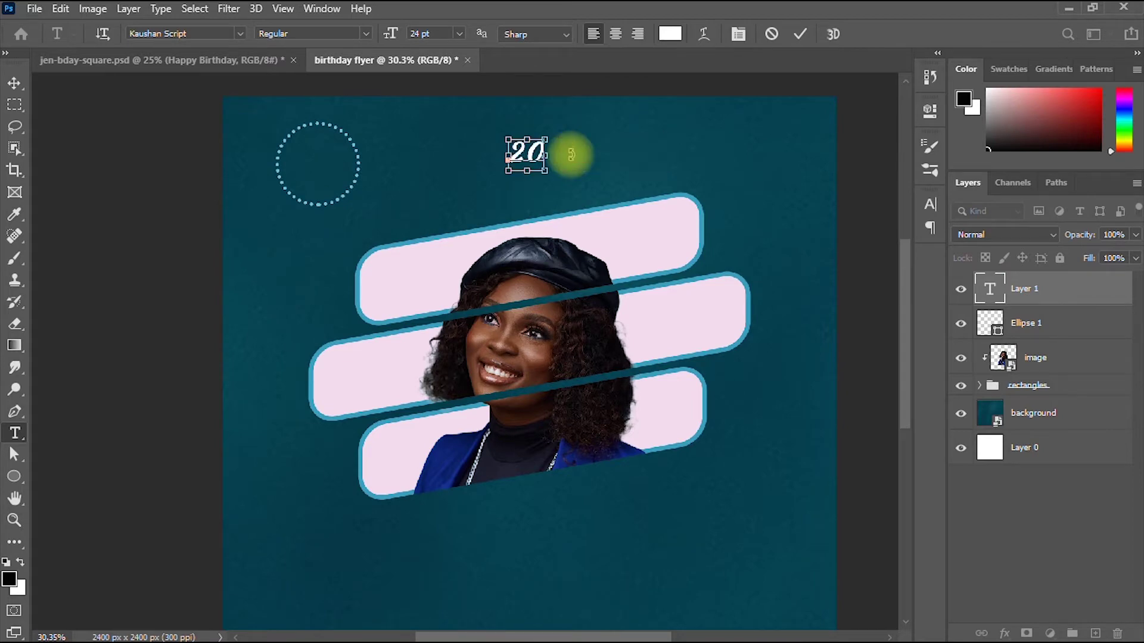
pyautogui.hotkey('ctrl', 'a')
# Set the '20' text to Montserrat Medium and commit it
pyautogui.click(240, 33)
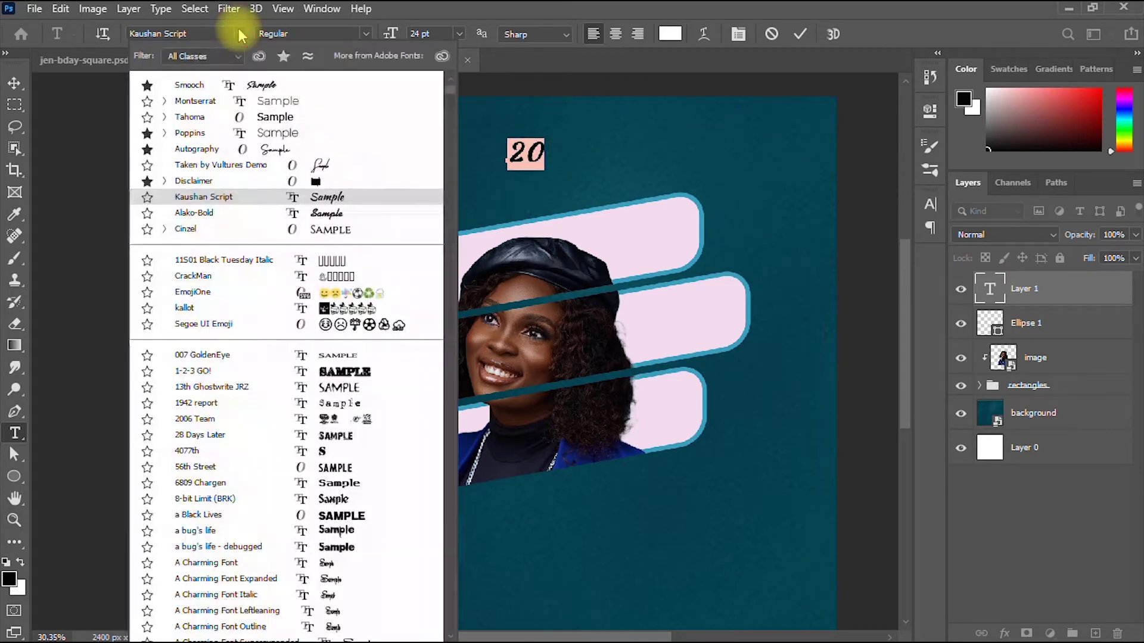
pyautogui.click(164, 101)
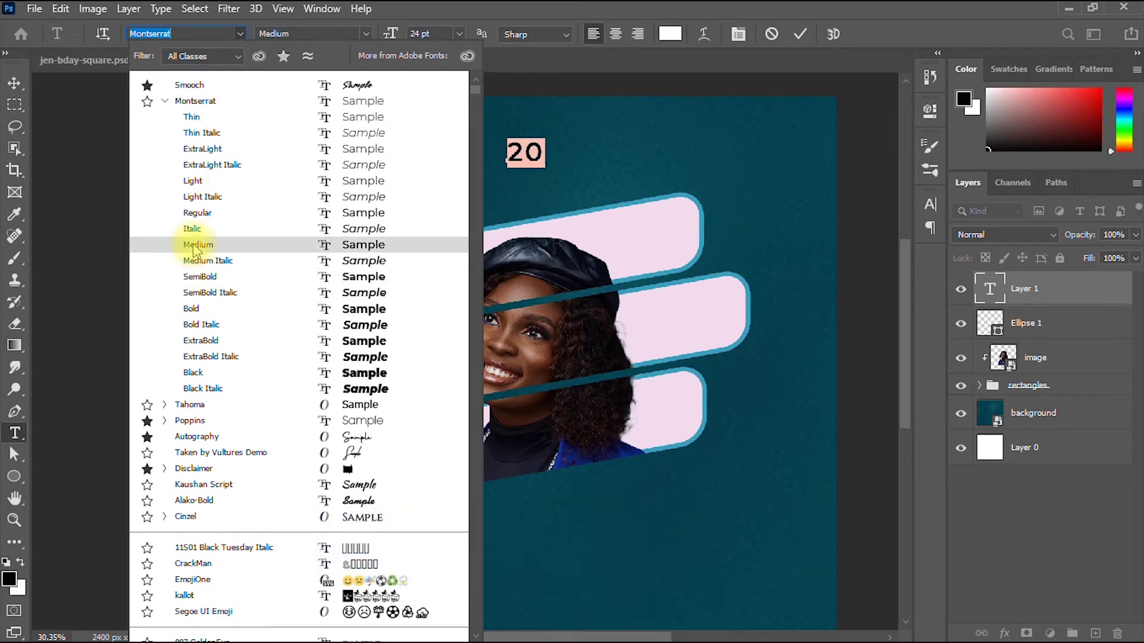
pyautogui.press('Escape')
pyautogui.click(14, 83)
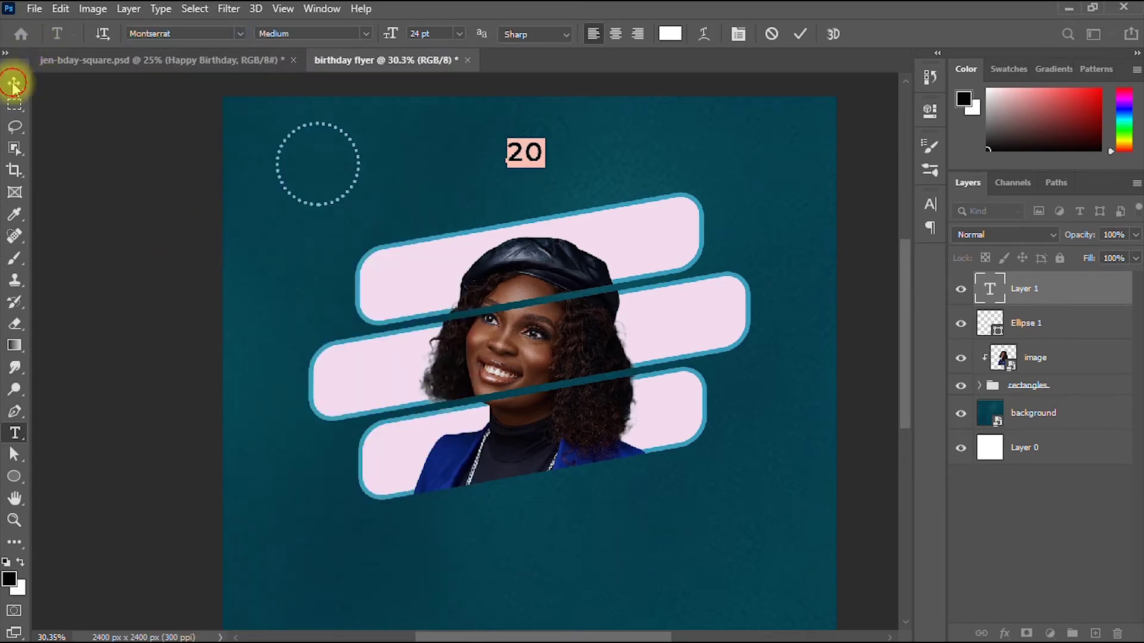
# Enlarge the '20' into the dotted circle and duplicate it to the right
pyautogui.hotkey('ctrl', 't')
pyautogui.moveTo(544, 138); pyautogui.dragTo(338, 141)
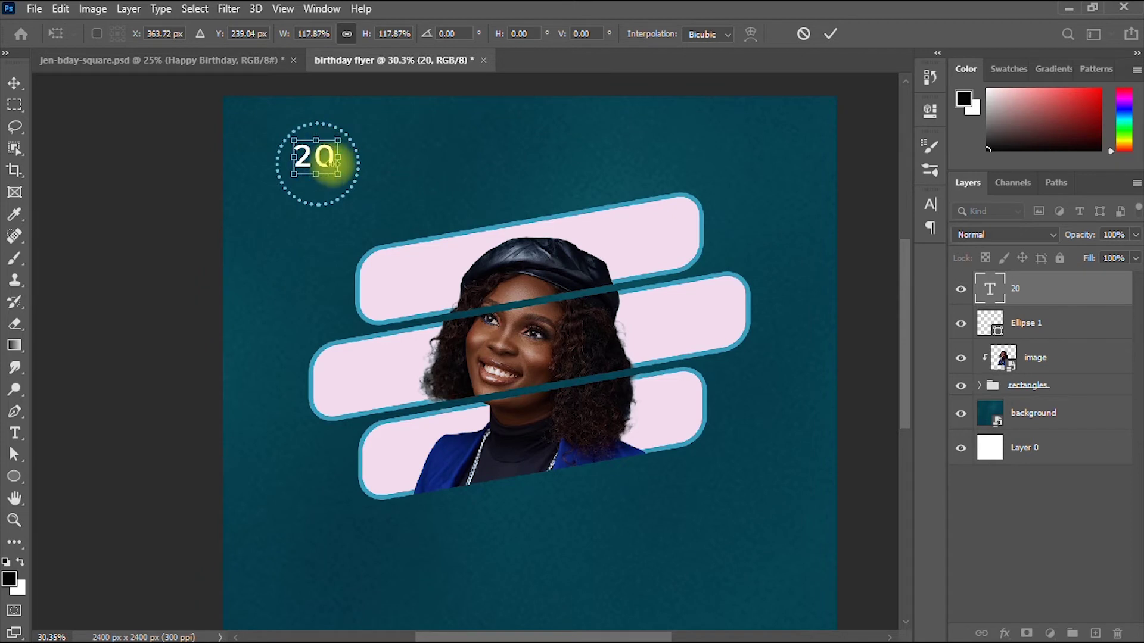
pyautogui.click(830, 31)
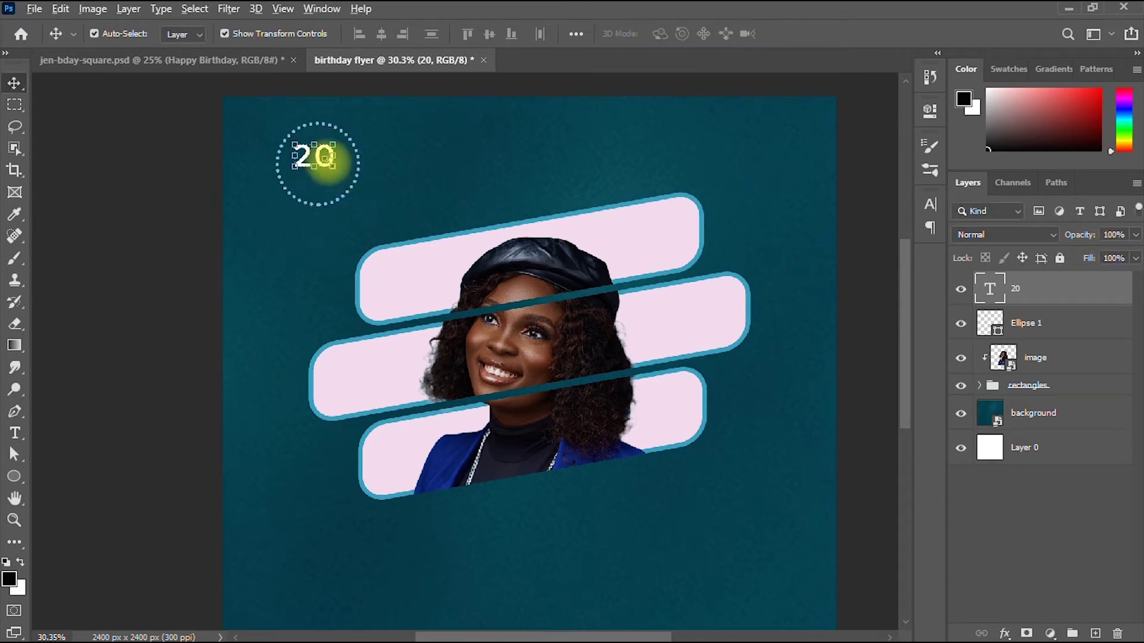
pyautogui.moveTo(334, 171); pyautogui.dragTo(463, 176)
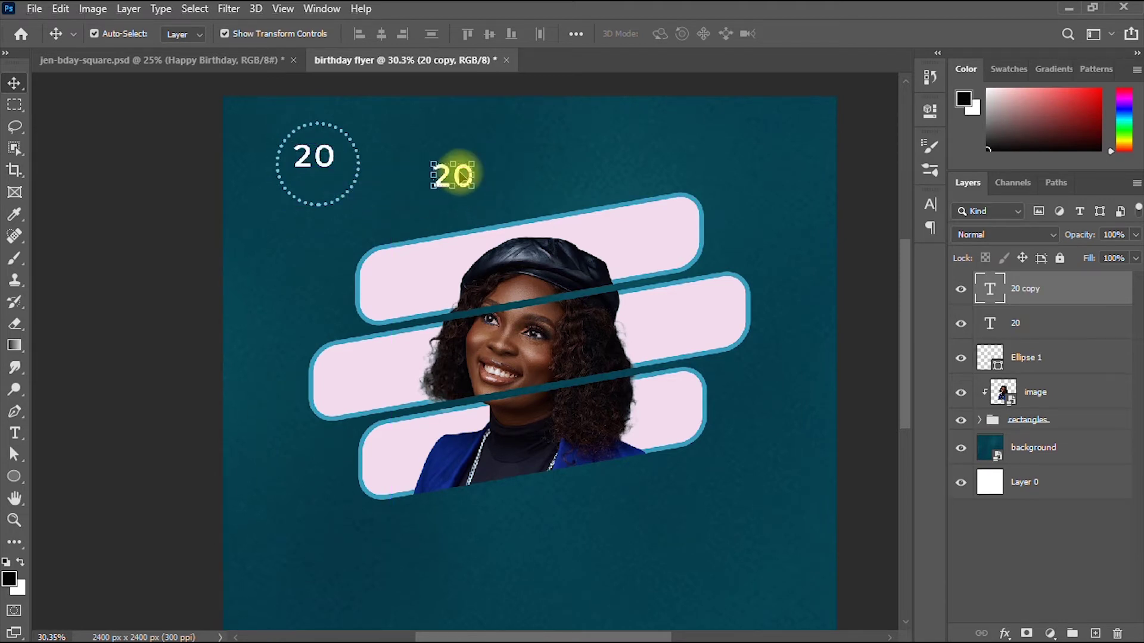
# Change the duplicated text to 'JUNE' in Montserrat SemiBold
pyautogui.doubleClick(458, 174)
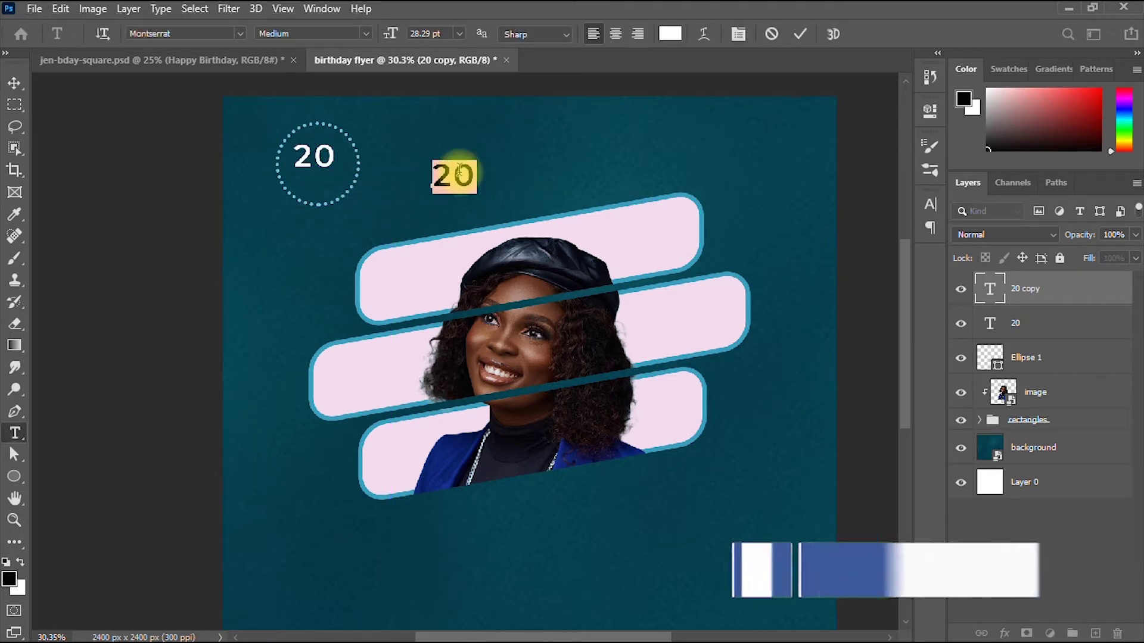
pyautogui.write('JUNE')
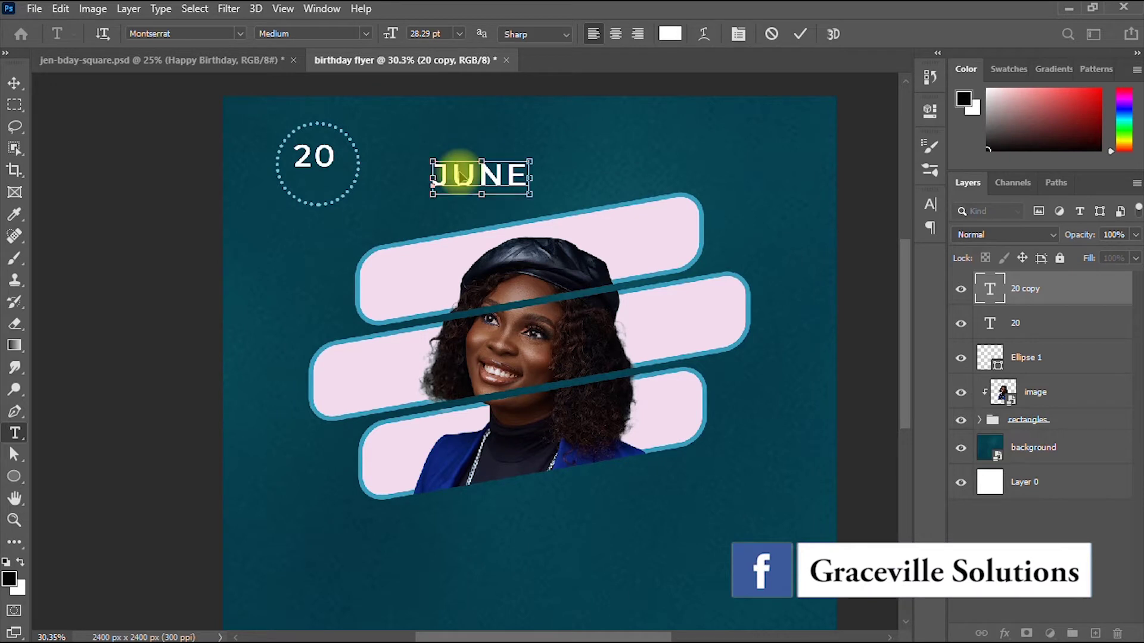
pyautogui.hotkey('ctrl', 'a')
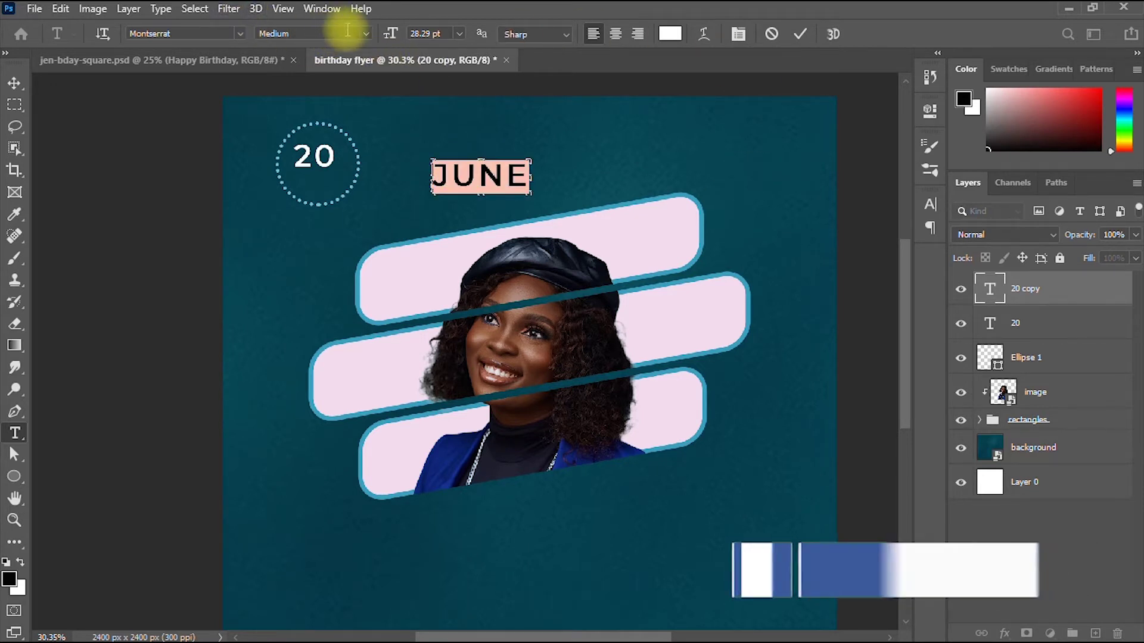
pyautogui.click(360, 33)
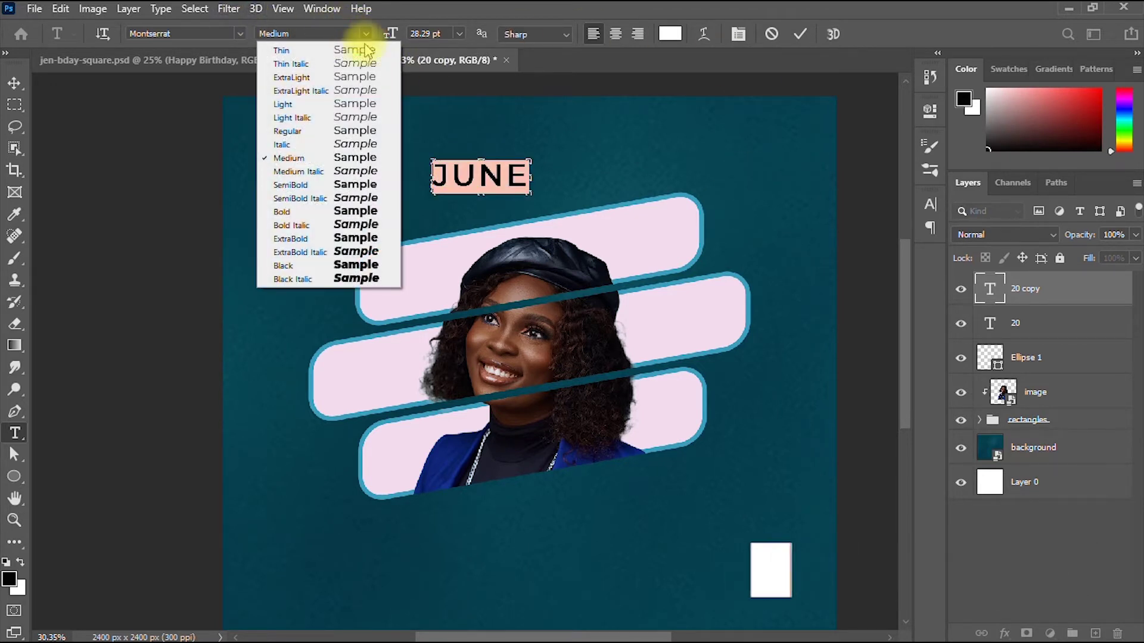
pyautogui.click(298, 185)
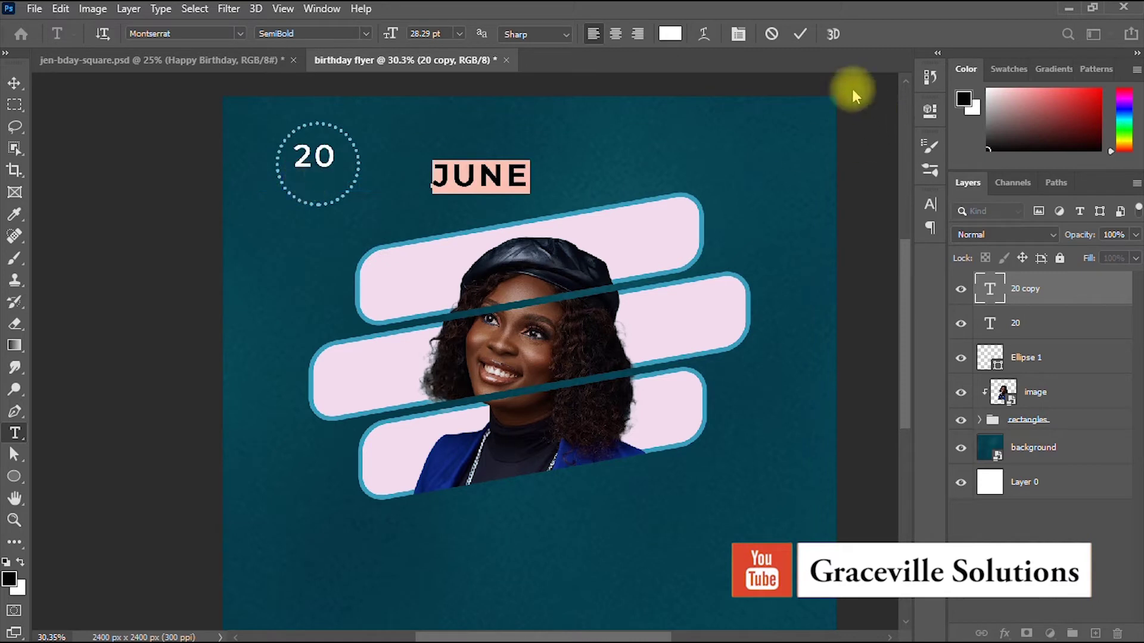
pyautogui.click(800, 34)
pyautogui.press('v')
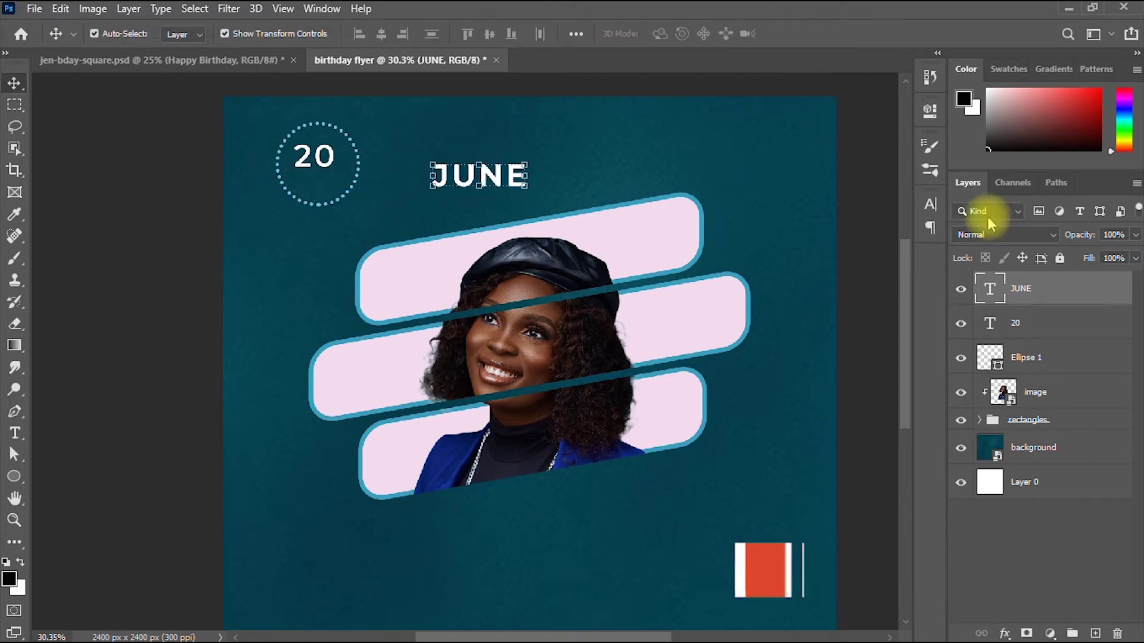
# Set JUNE's tracking to 0 in the Character panel
pyautogui.click(929, 205)
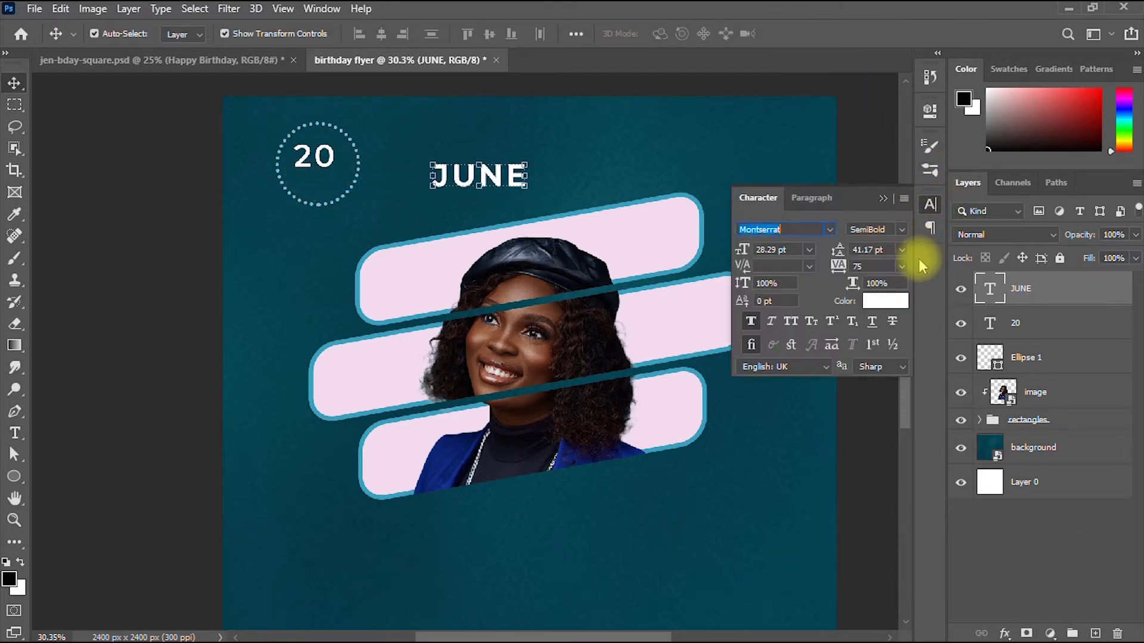
pyautogui.click(902, 267)
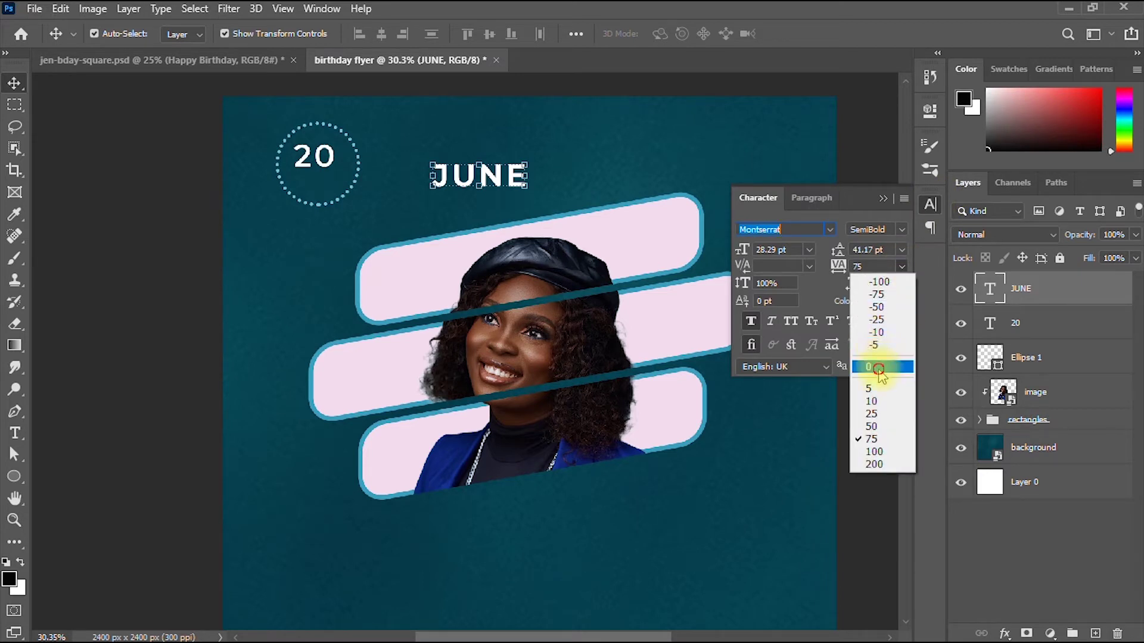
pyautogui.click(880, 368)
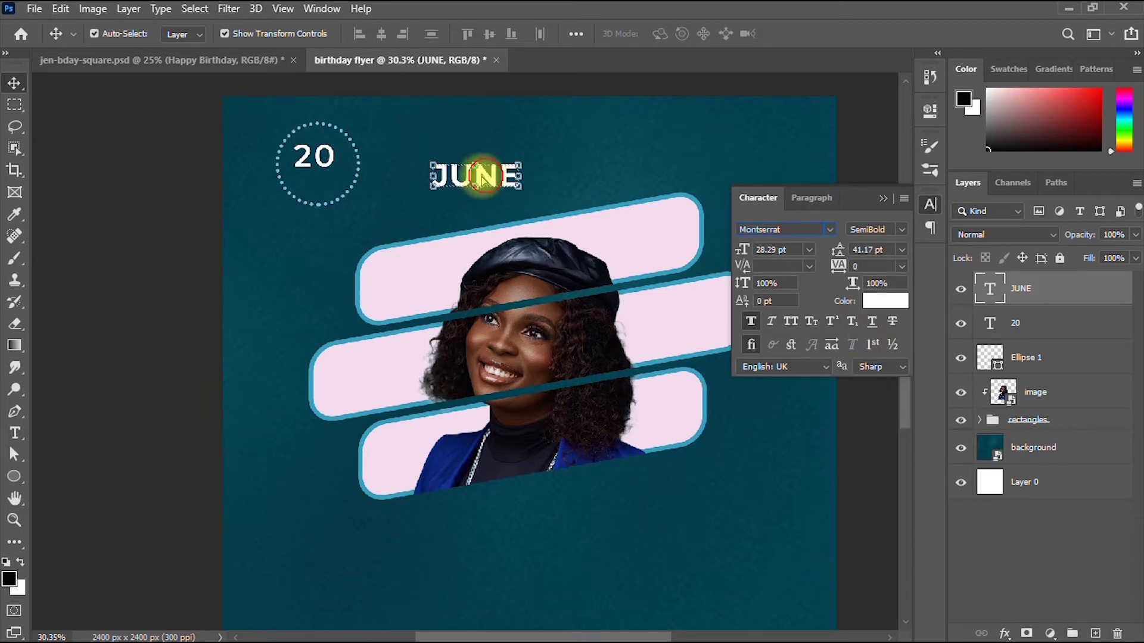
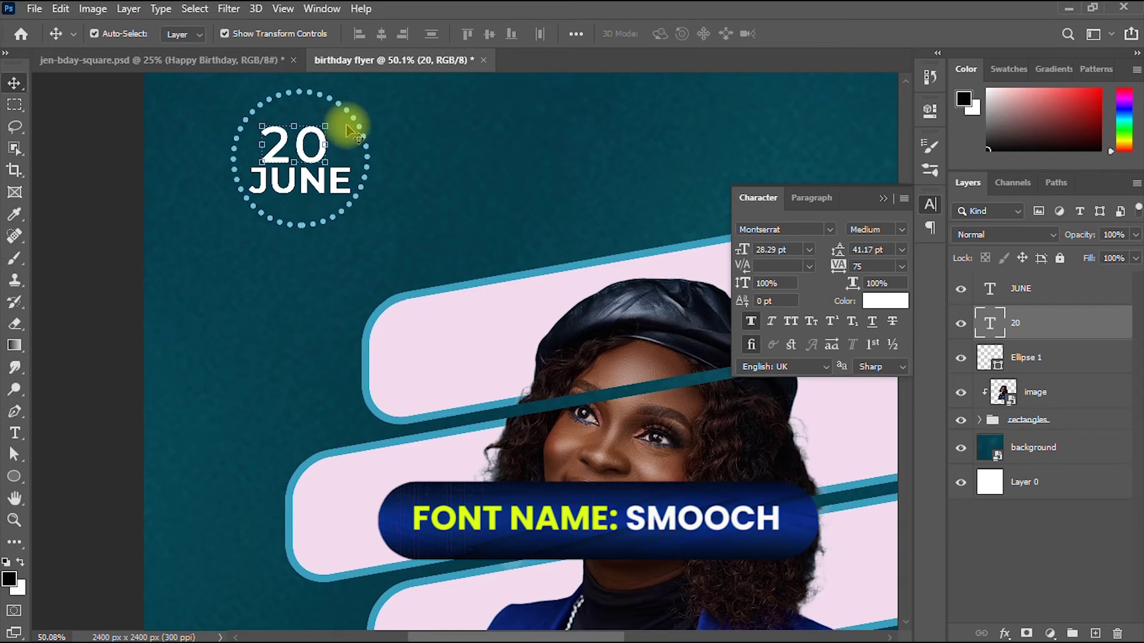
# Nudge the 20 up-right, then give JUNE a drop shadow: 93% opacity, 6 px distance, 5% spread, 9 px size
pyautogui.press('Up')
pyautogui.press('Up')
pyautogui.press('Up')
pyautogui.press('Up')
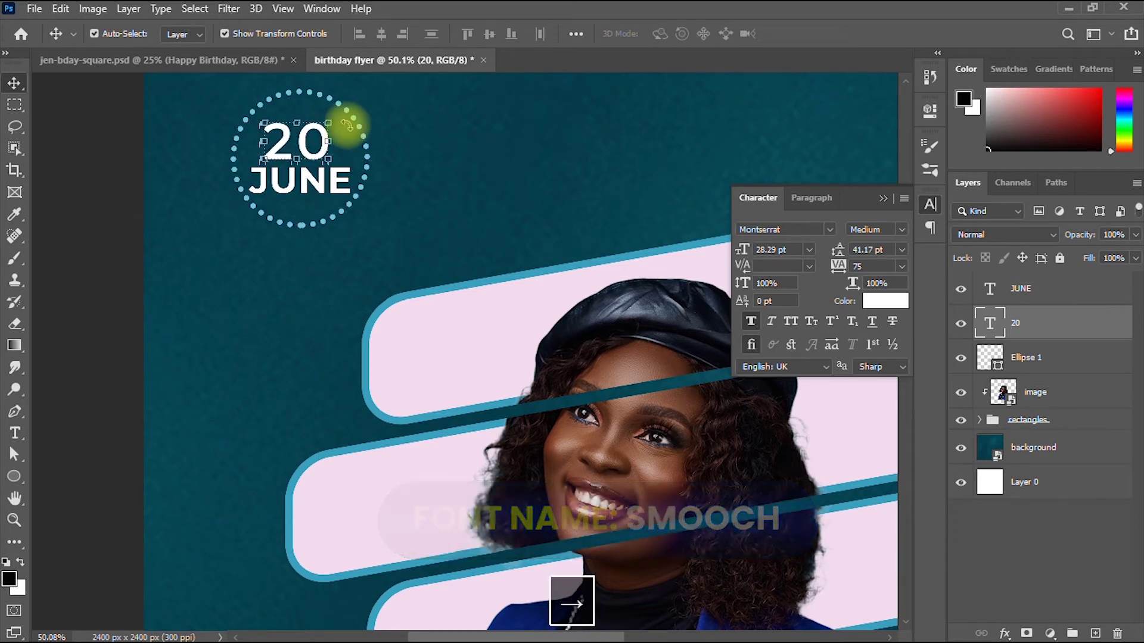
pyautogui.press('Right')
pyautogui.press('Right')
pyautogui.press('Right')
pyautogui.press('Right')
pyautogui.press('Right')
pyautogui.press('Right')
pyautogui.press('Right')
pyautogui.press('Right')
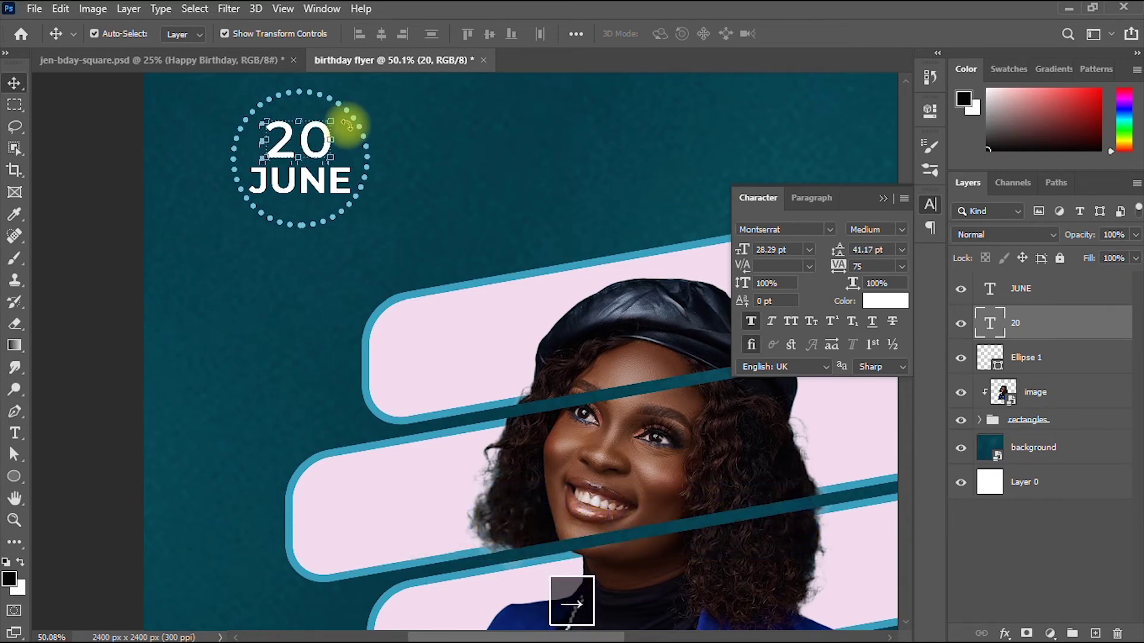
pyautogui.click(1079, 294)
pyautogui.rightClick(1077, 292)
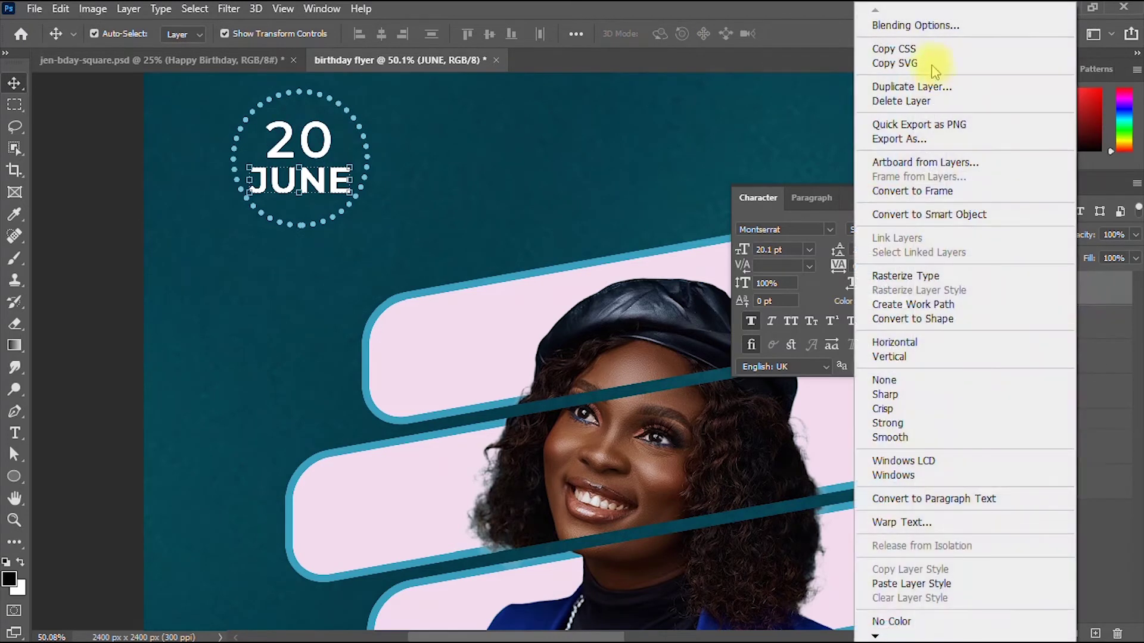
pyautogui.click(943, 24)
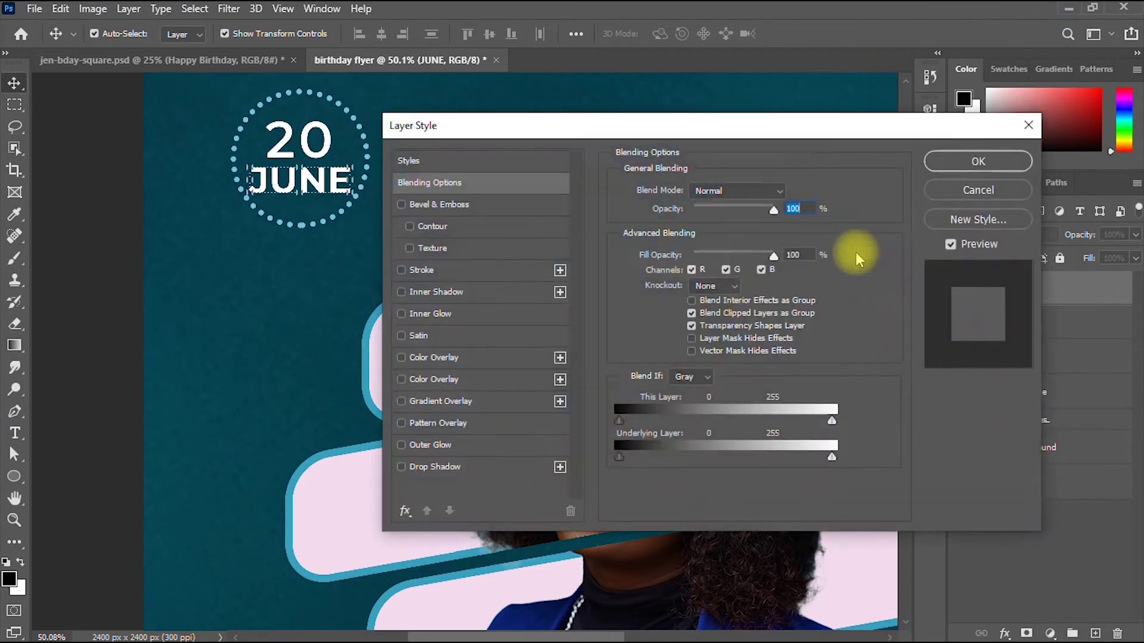
pyautogui.moveTo(788, 142); pyautogui.dragTo(1093, 76)
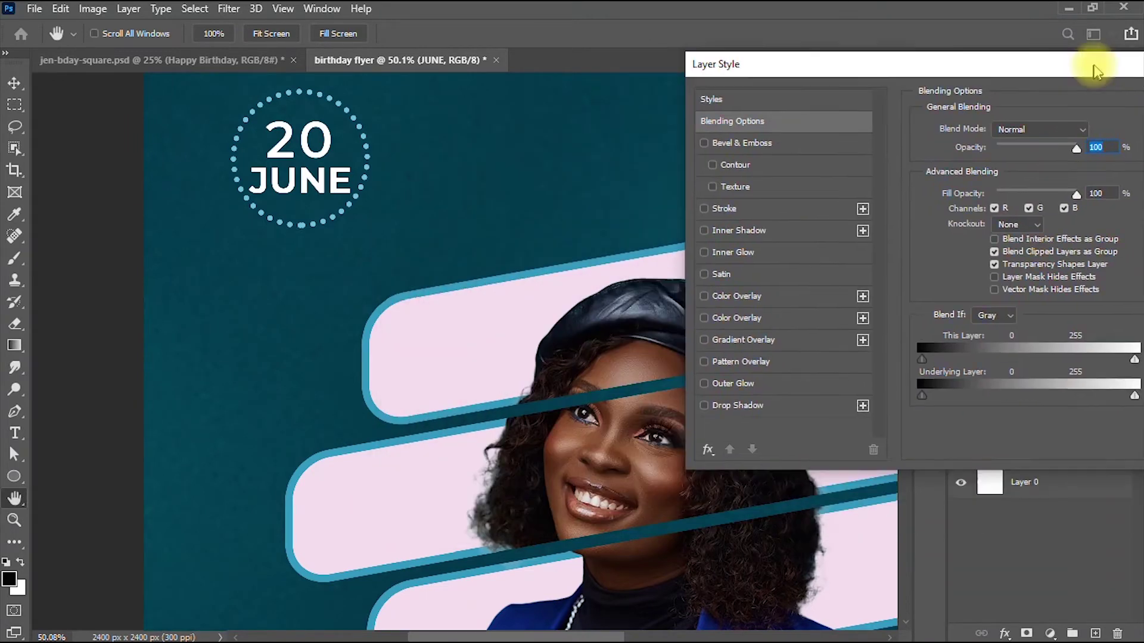
pyautogui.click(760, 404)
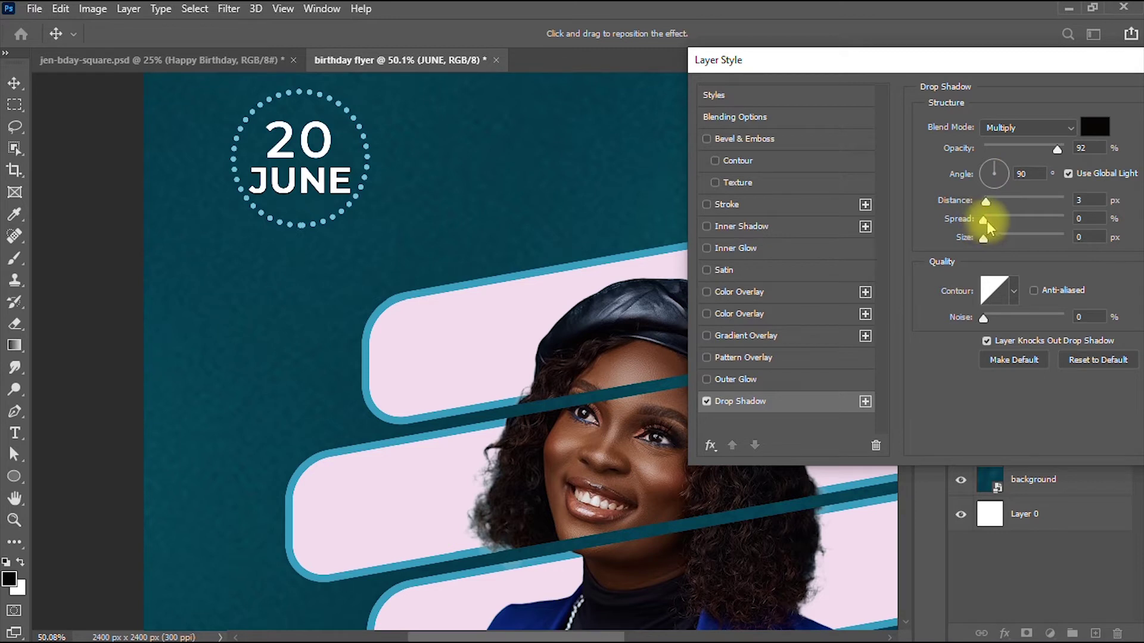
pyautogui.moveTo(1044, 226); pyautogui.dragTo(990, 205)
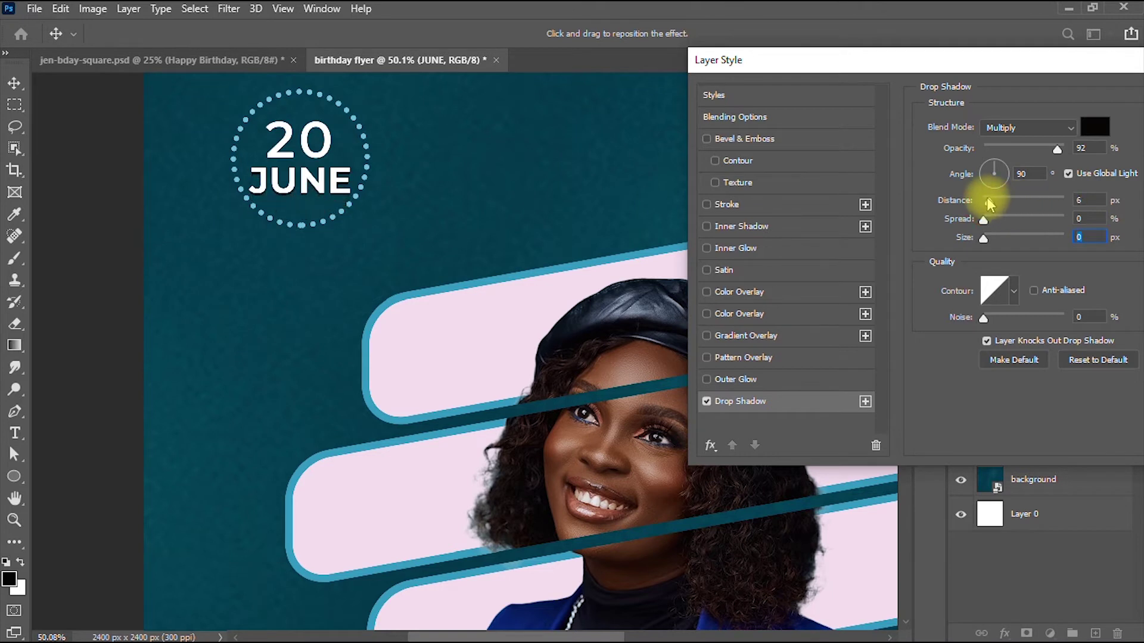
pyautogui.click(988, 202)
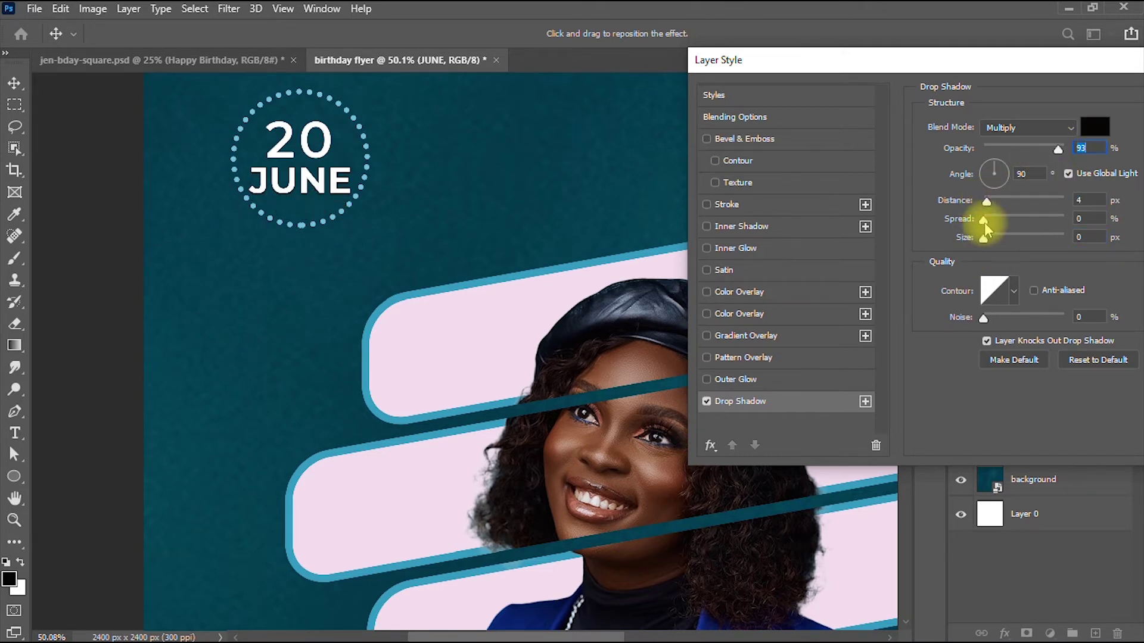
pyautogui.moveTo(989, 223)
pyautogui.mouseDown()
pyautogui.moveTo(1041, 224)
pyautogui.moveTo(961, 219)
pyautogui.moveTo(989, 223)
pyautogui.moveTo(1014, 205)
pyautogui.moveTo(988, 205)
pyautogui.mouseUp()
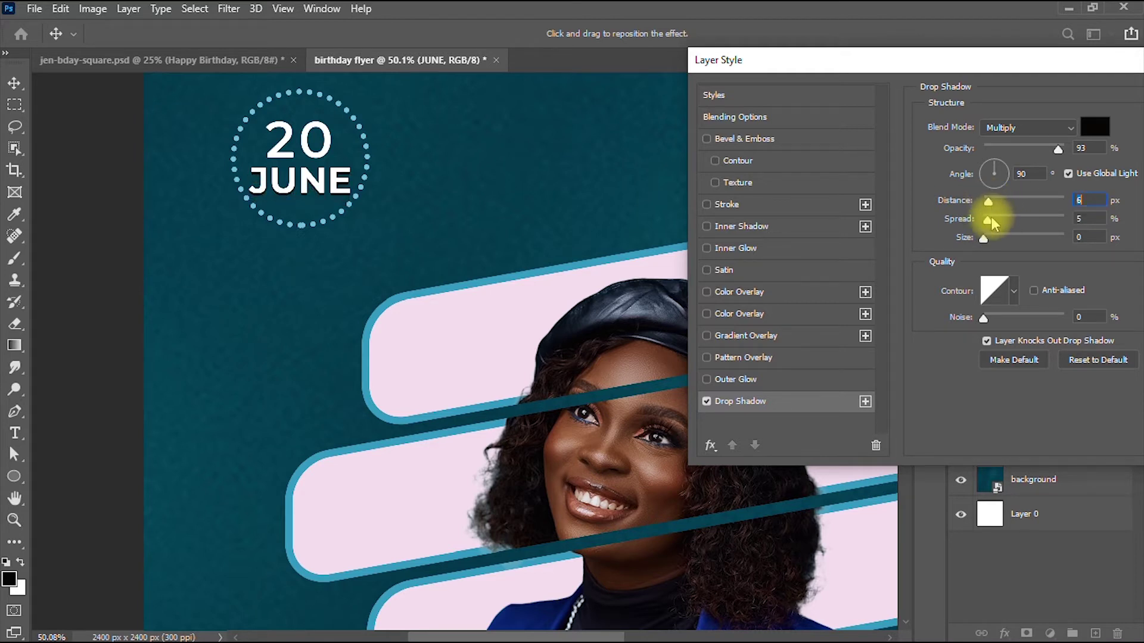
pyautogui.moveTo(1012, 242); pyautogui.dragTo(991, 242)
pyautogui.moveTo(879, 65); pyautogui.dragTo(562, 100)
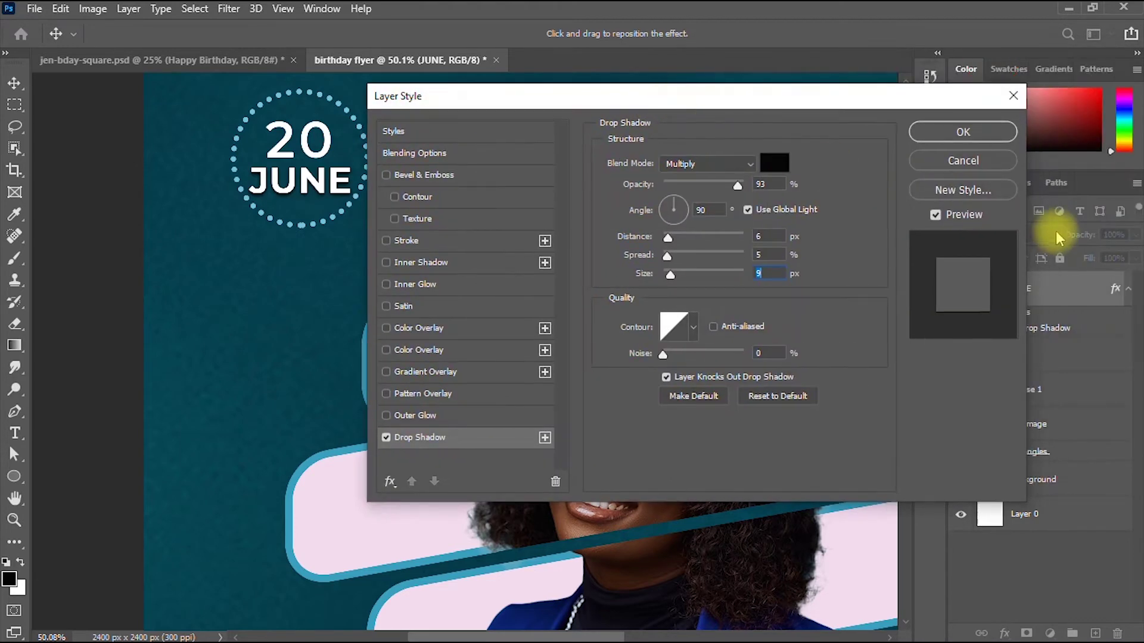
pyautogui.click(1000, 127)
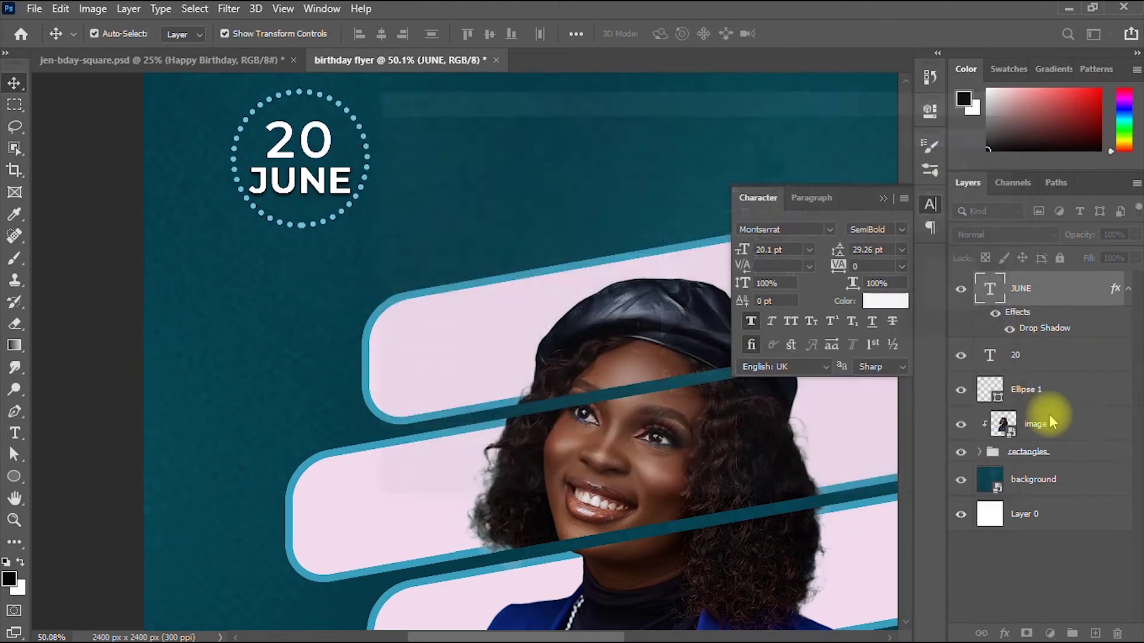
# Copy JUNE's drop shadow layer style and paste it onto the 20 layer
pyautogui.rightClick(1068, 290)
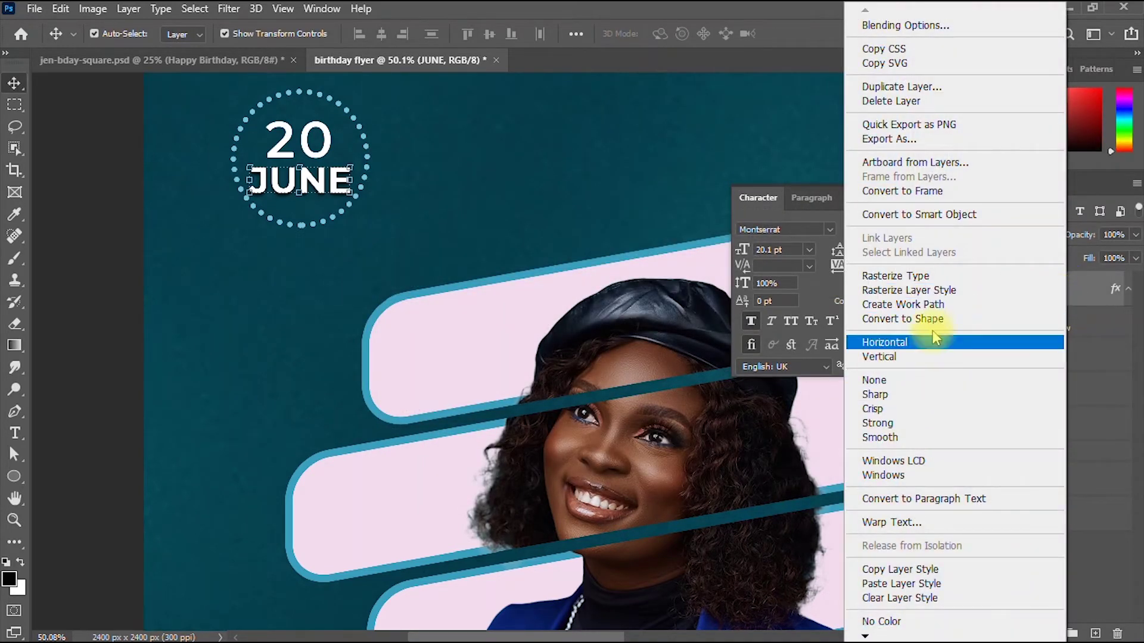
pyautogui.click(932, 570)
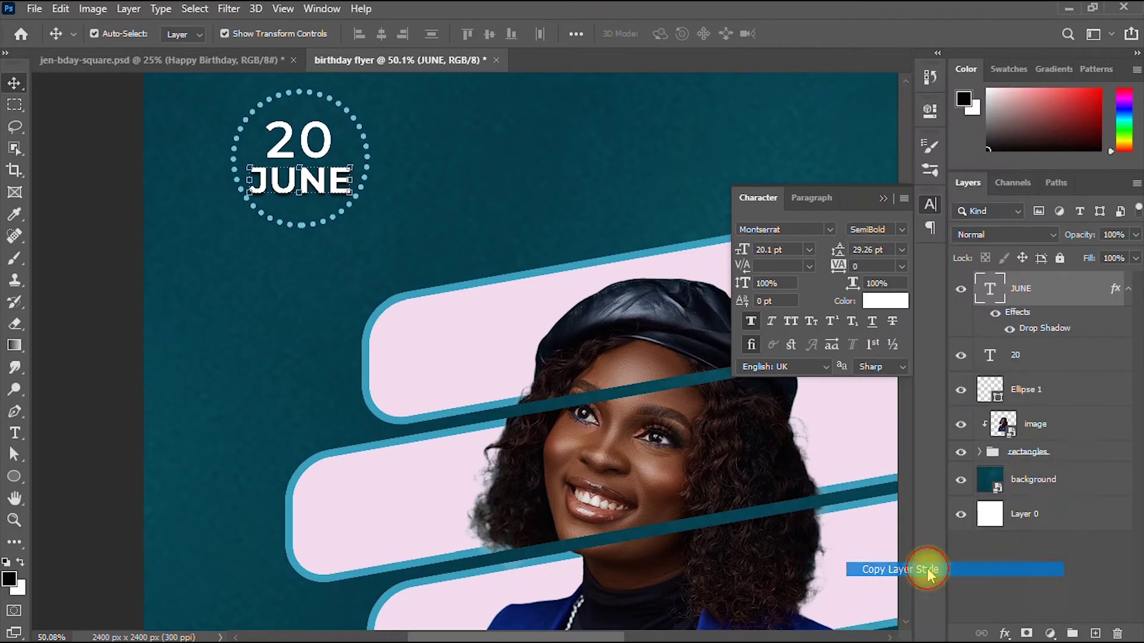
pyautogui.click(1062, 357)
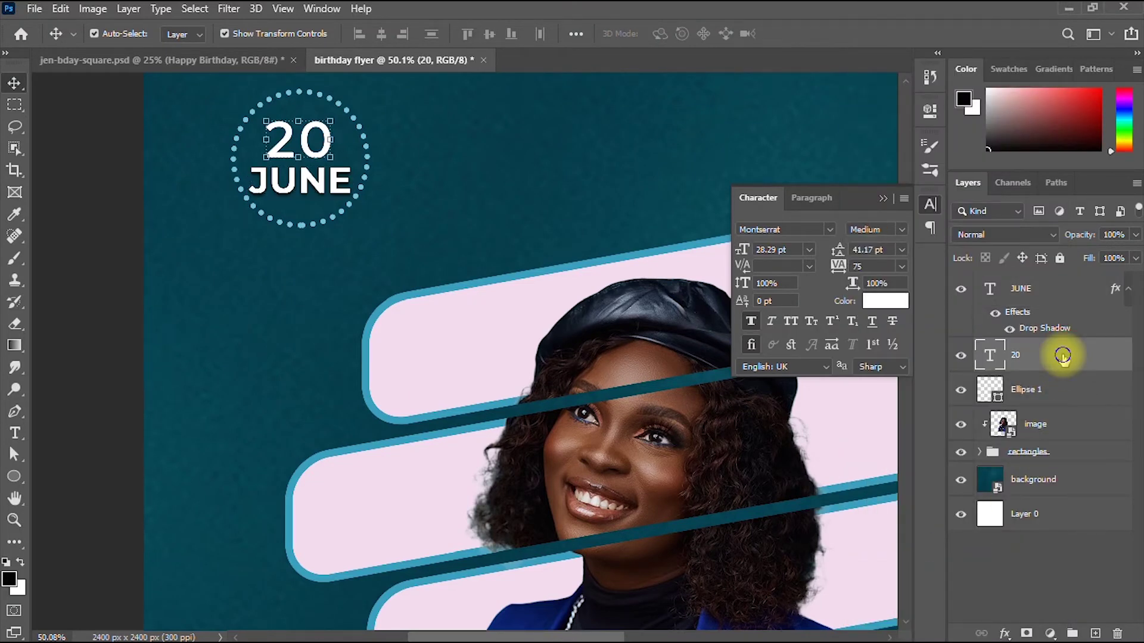
pyautogui.rightClick(1062, 356)
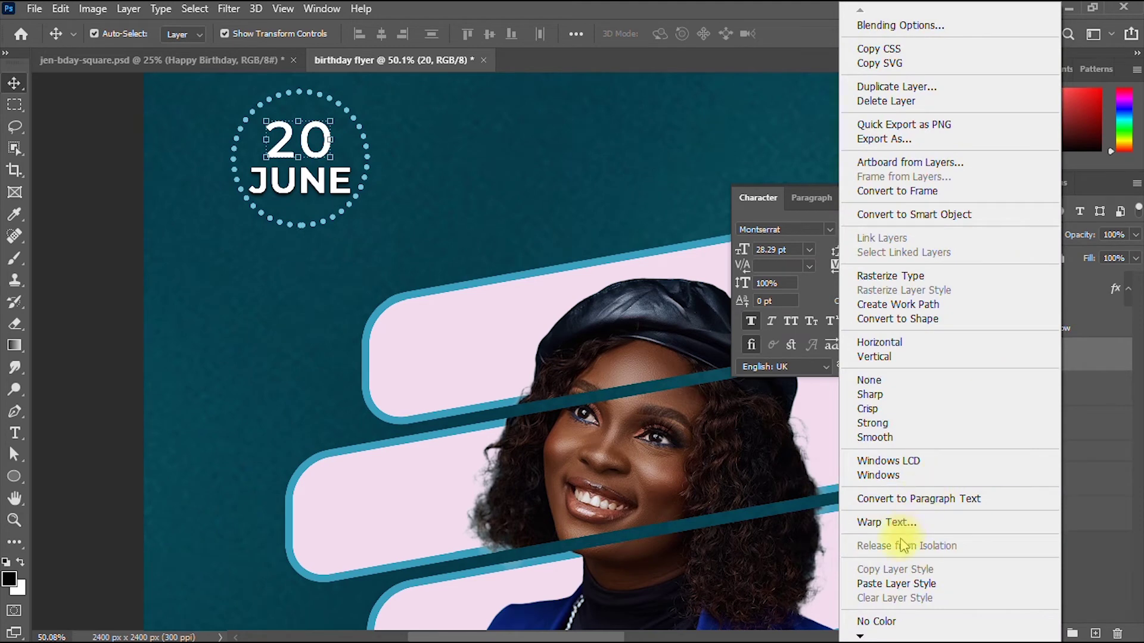
pyautogui.click(896, 584)
# Group JUNE, 20 and Ellipse 1 with Ctrl+G and name the group Date
pyautogui.scroll(-2, 358, 202)
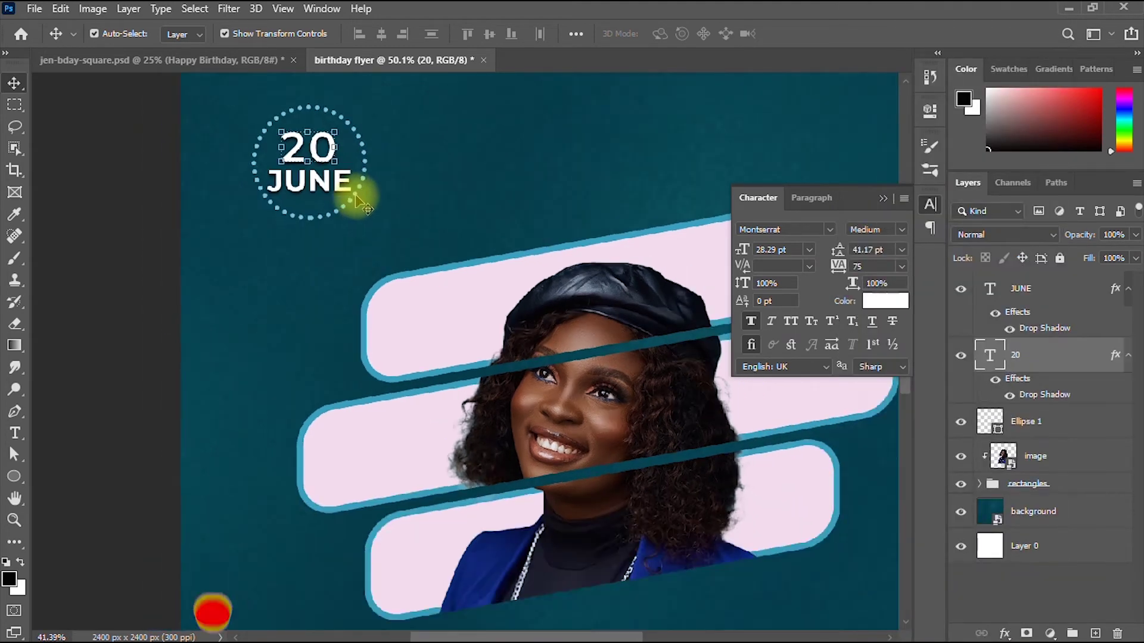
pyautogui.scroll(-2, 358, 203)
pyautogui.click(154, 168)
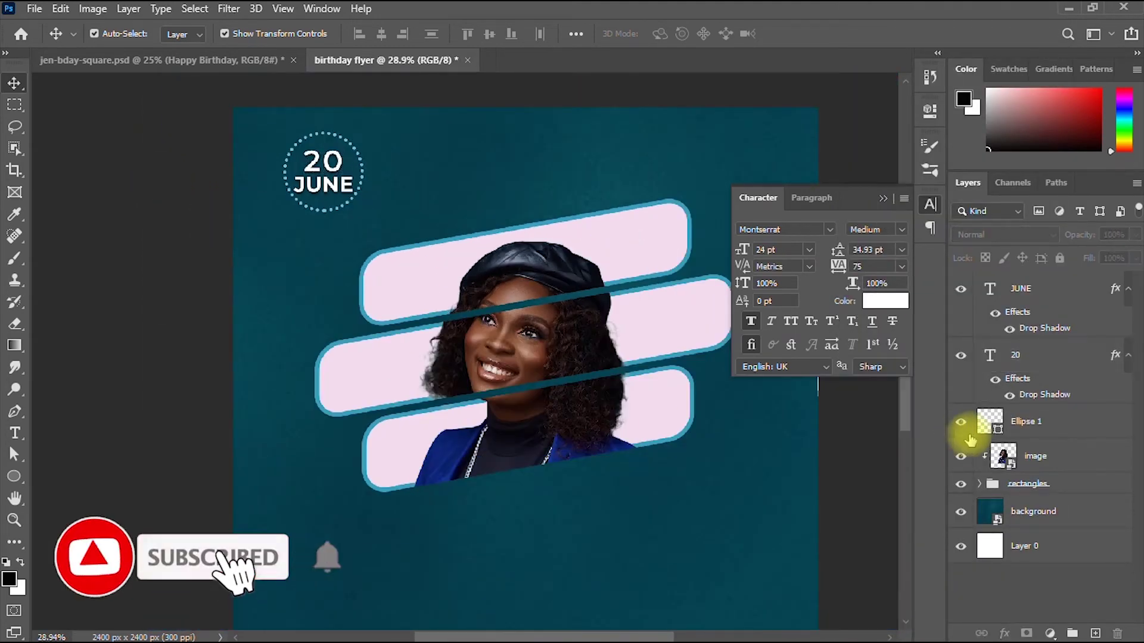
pyautogui.click(1063, 290)
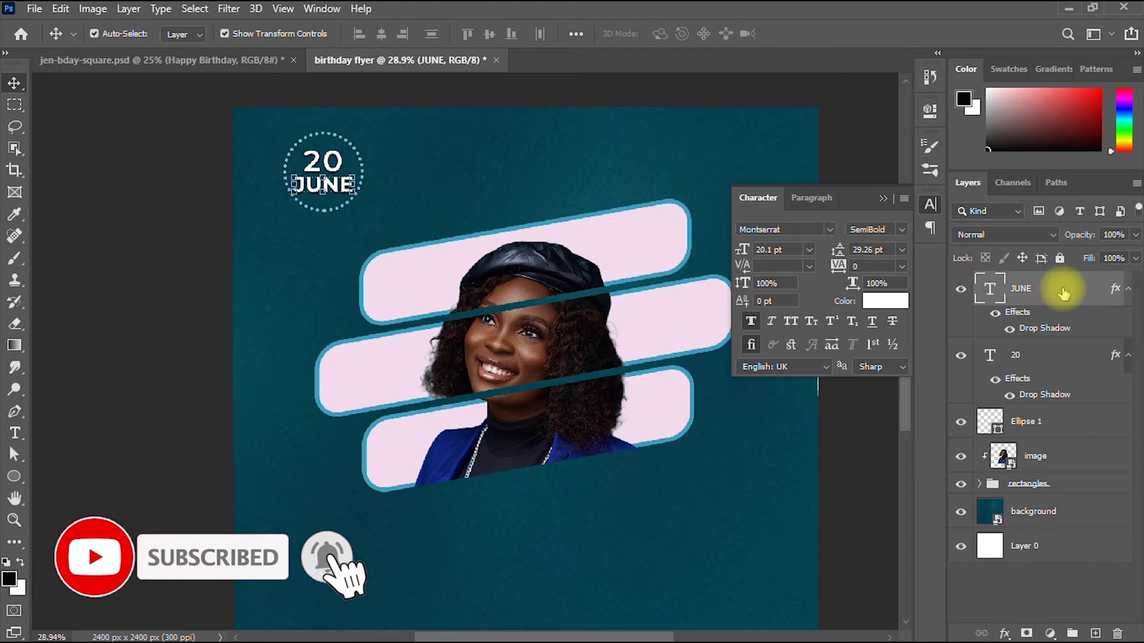
pyautogui.keyDown('shift'); pyautogui.click(1052, 421); pyautogui.keyUp('shift')
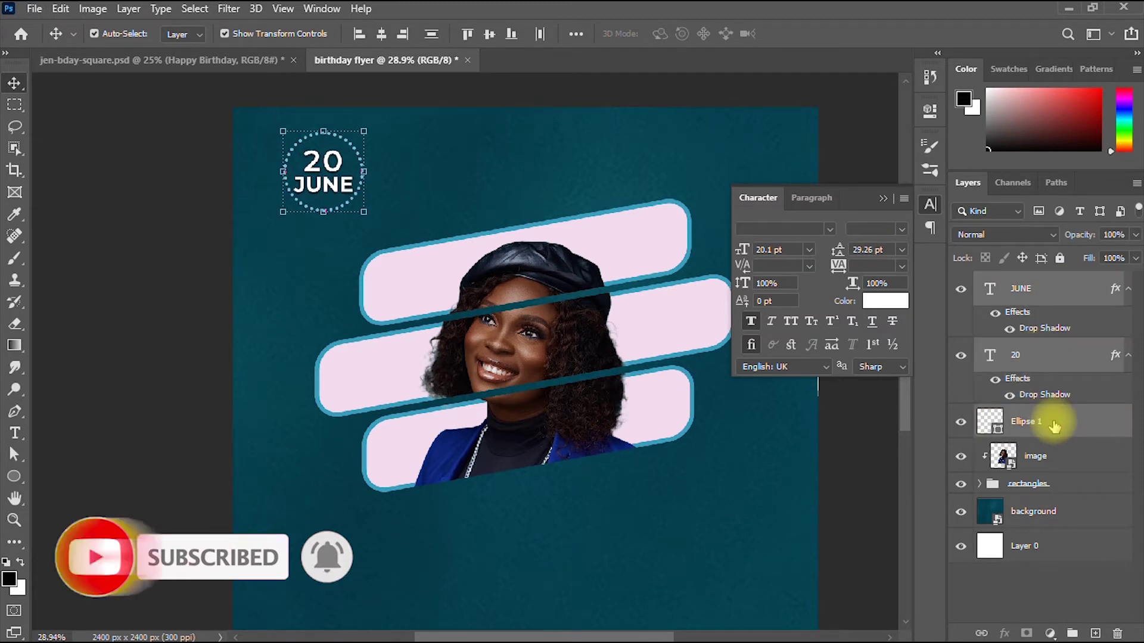
pyautogui.hotkey('ctrl', 'g')
pyautogui.doubleClick(1026, 282)
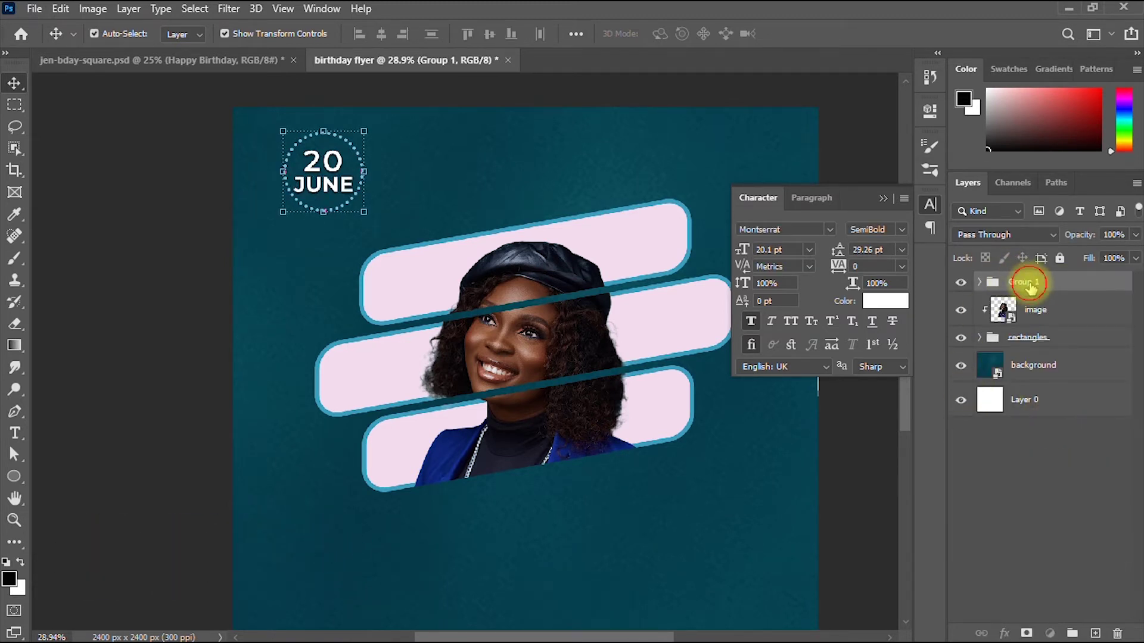
pyautogui.write('DA')
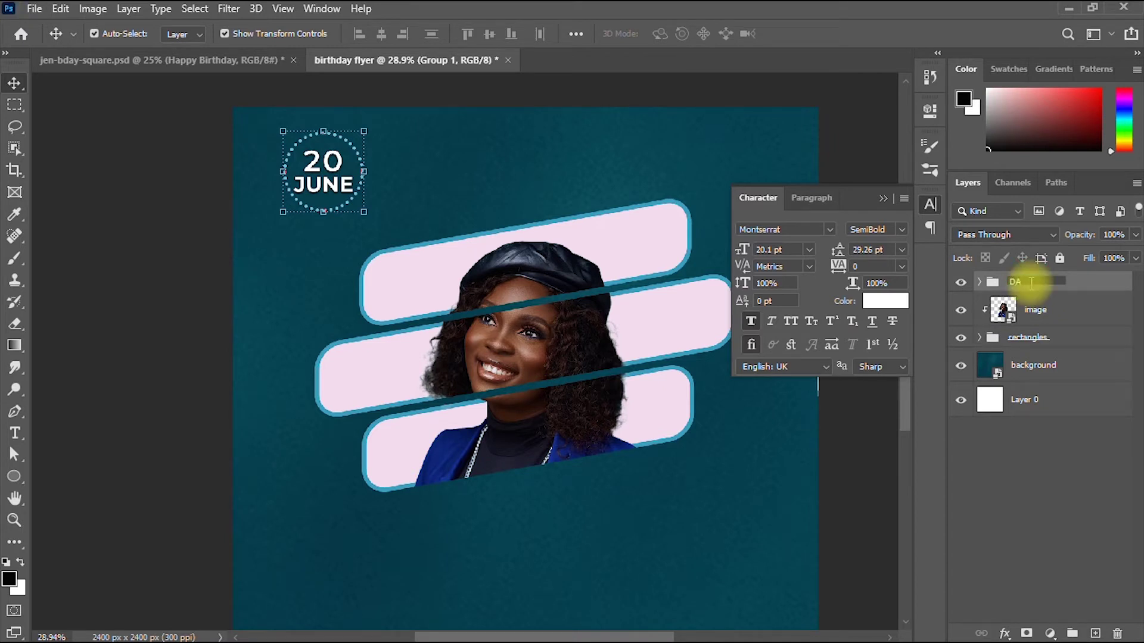
pyautogui.write('ate')
pyautogui.click(1047, 520)
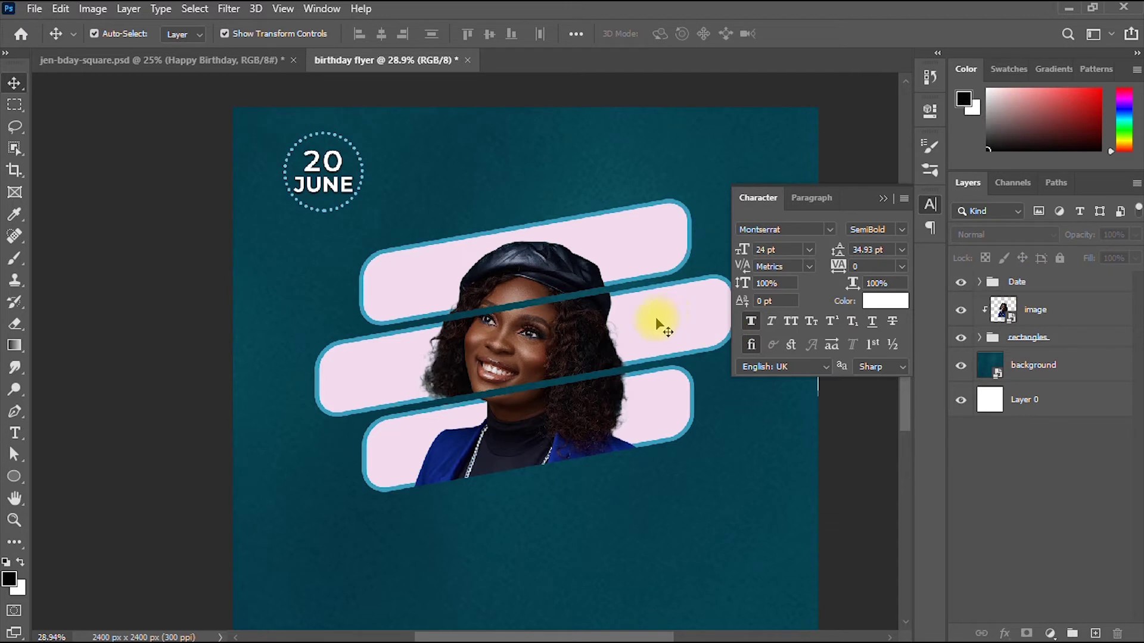
# Collapse the Character panel and select the Date group
pyautogui.scroll(2, 655, 322)
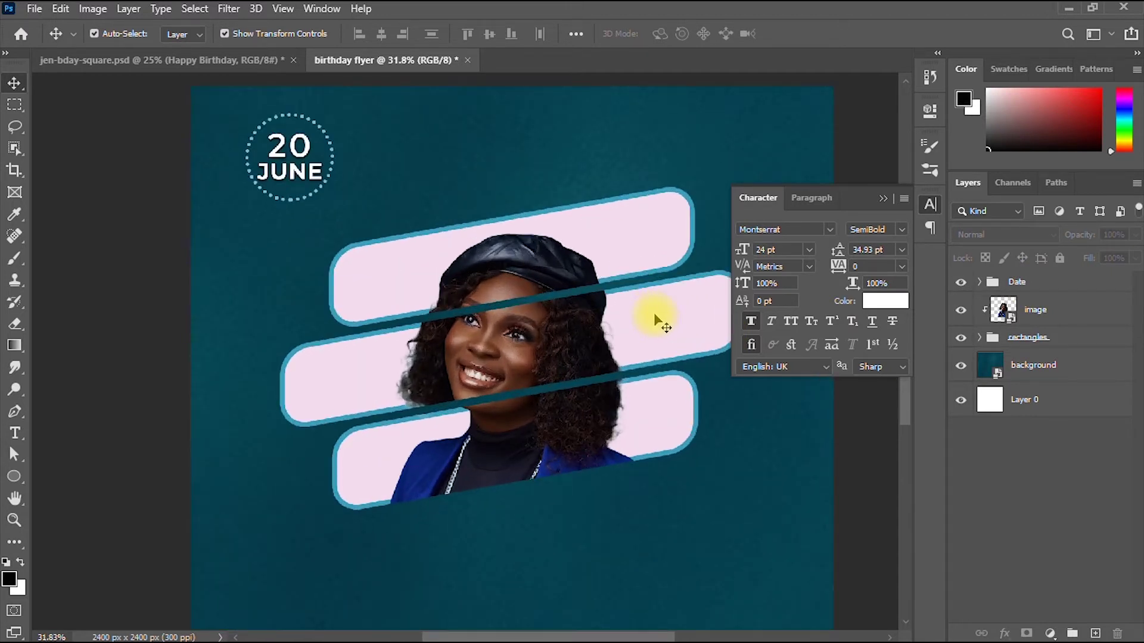
pyautogui.scroll(-2, 657, 321)
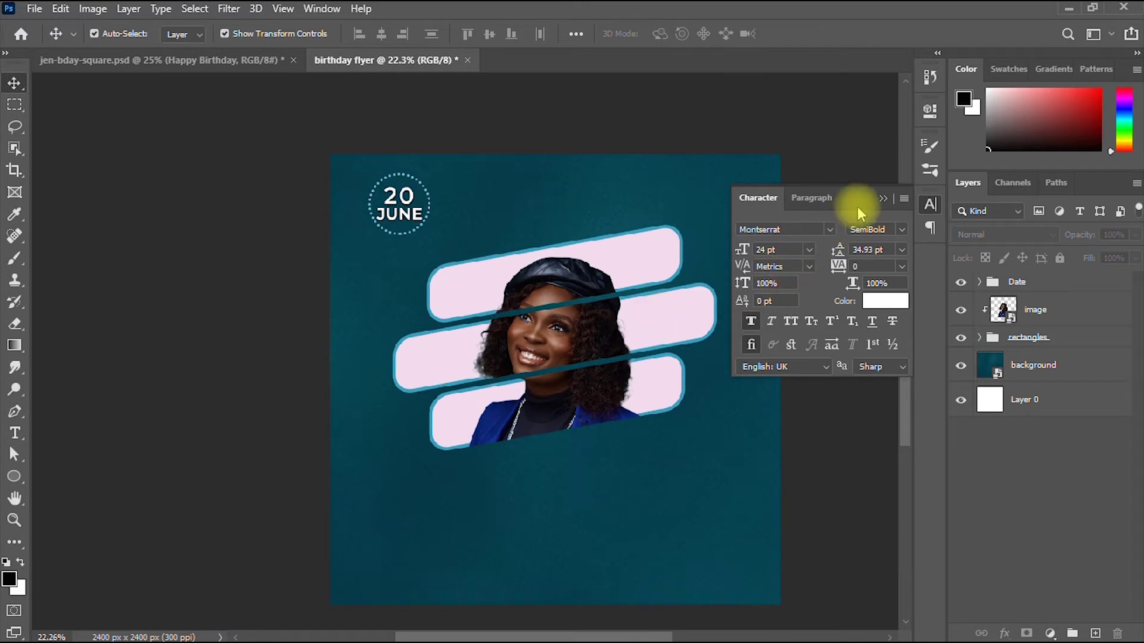
pyautogui.click(883, 198)
pyautogui.click(1041, 283)
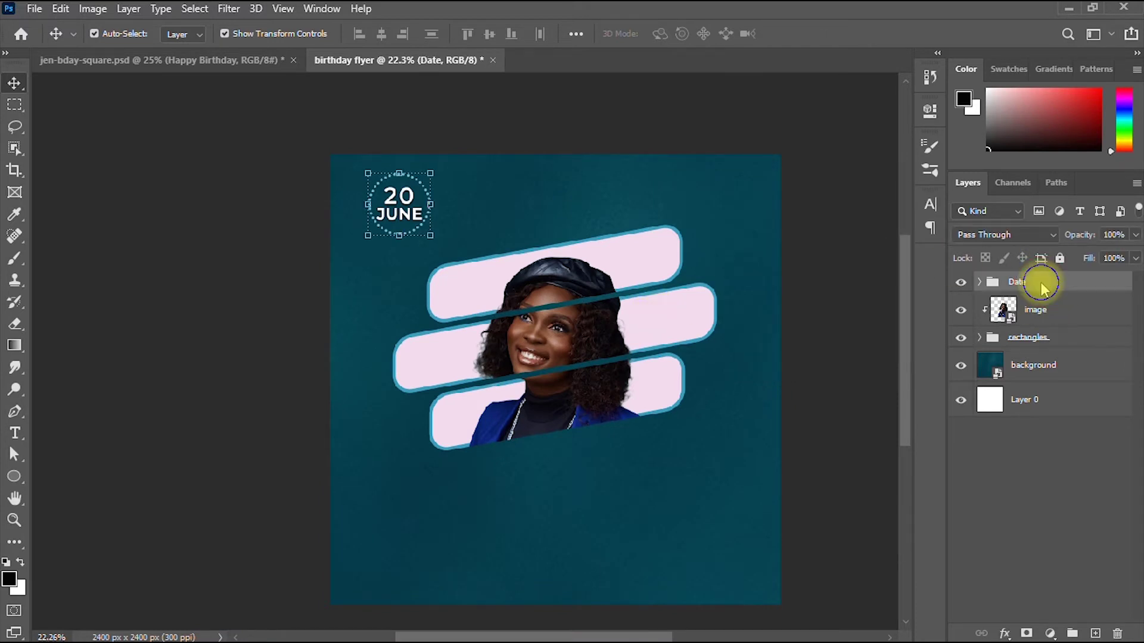
# Duplicate the Date group as a new group named 'plus 1'
pyautogui.rightClick(1042, 286)
pyautogui.click(1113, 367)
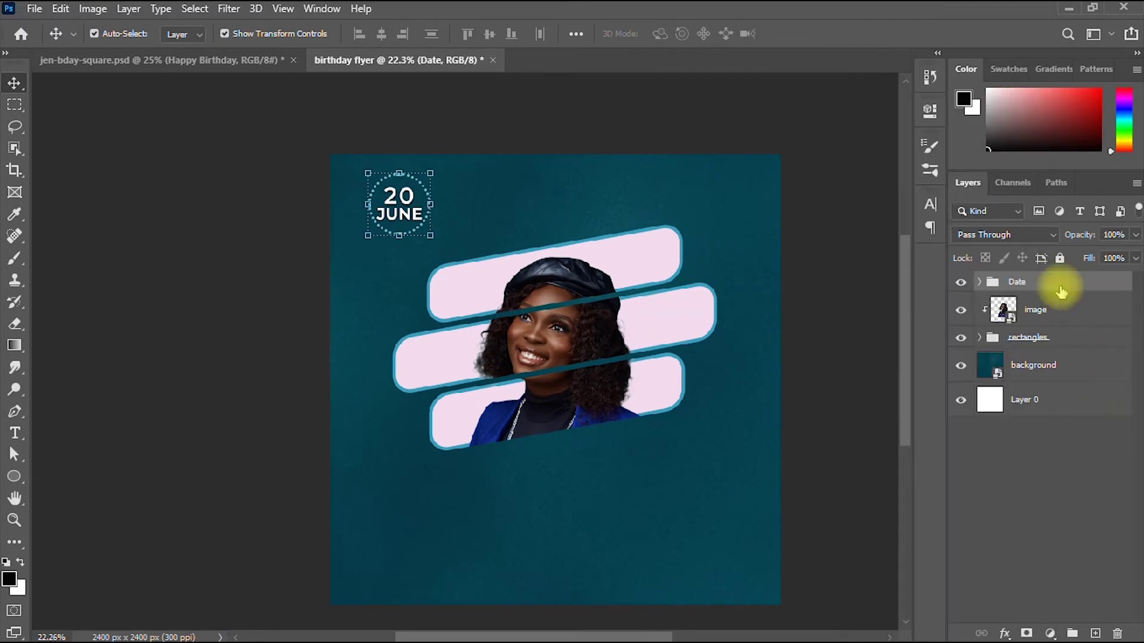
pyautogui.rightClick(1060, 281)
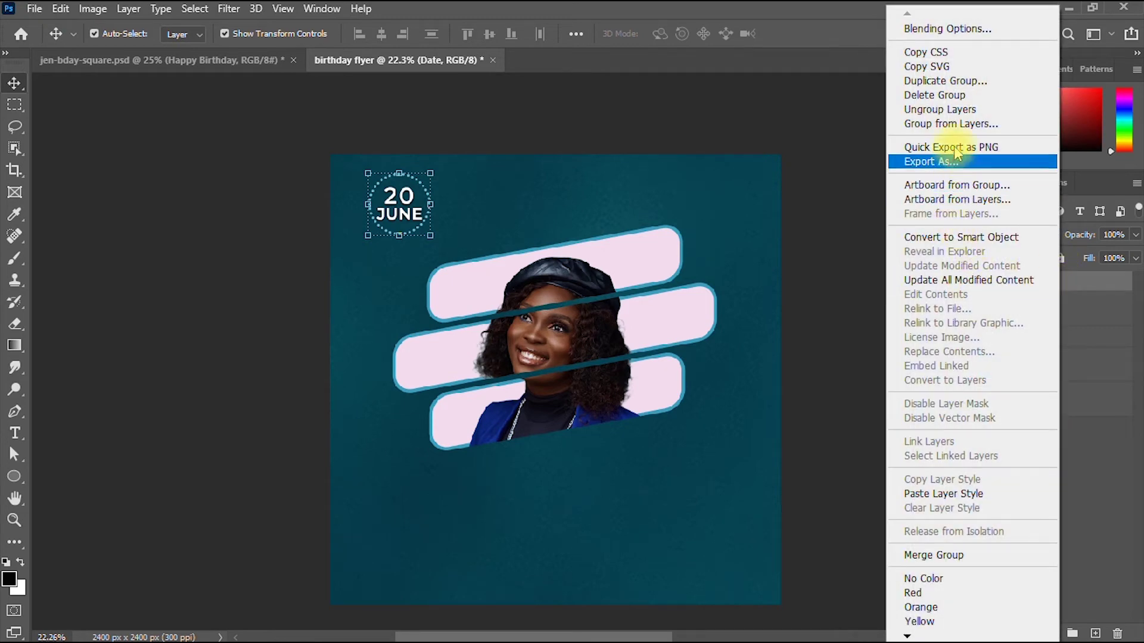
pyautogui.click(965, 81)
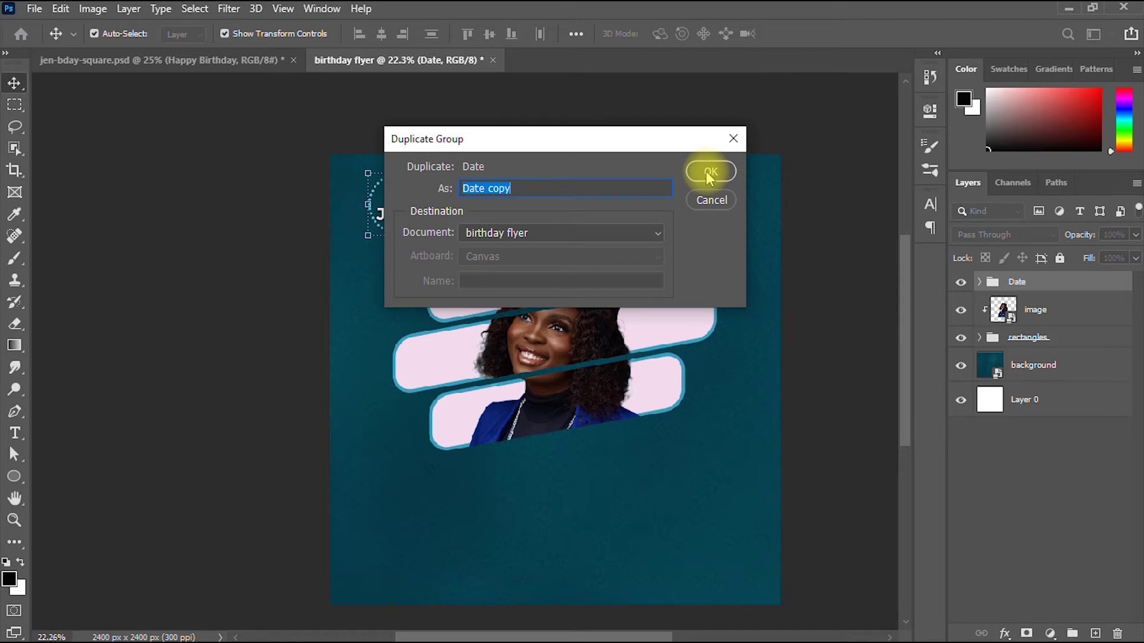
pyautogui.write('plus 1')
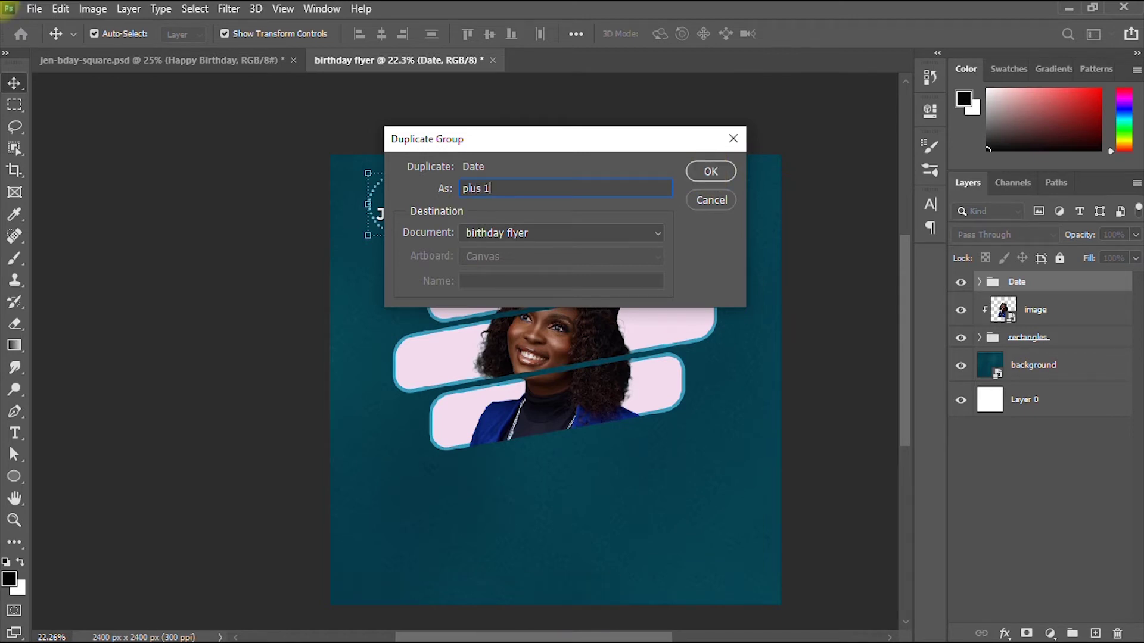
pyautogui.click(710, 173)
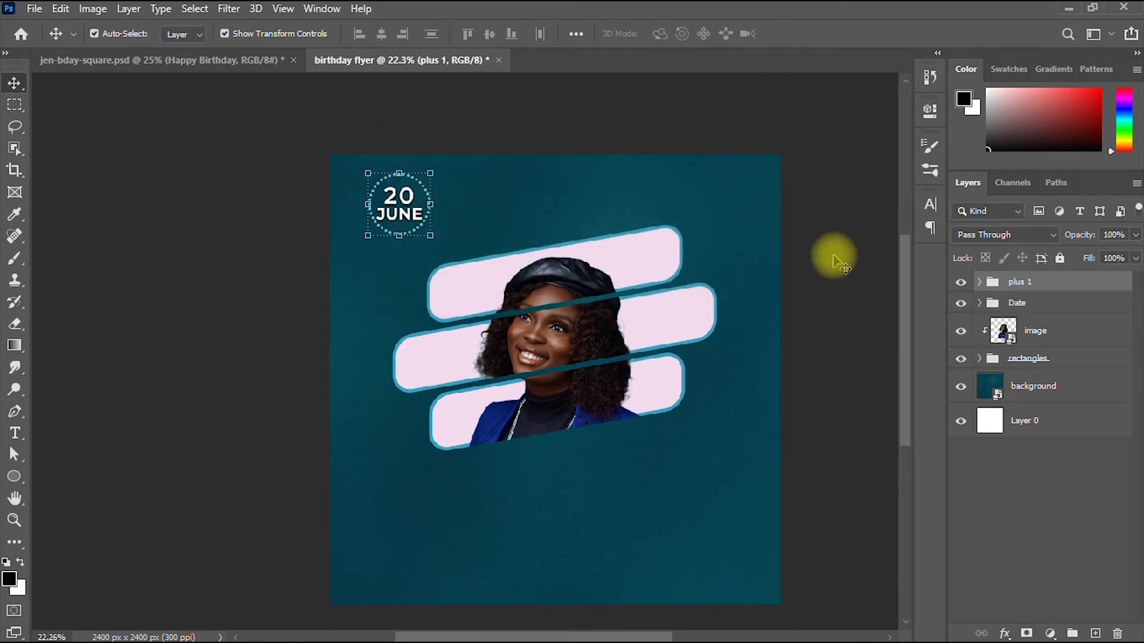
# Move the badge copy to the lower right and scale it smaller
pyautogui.moveTo(398, 213); pyautogui.dragTo(459, 317)
pyautogui.hotkey('ctrl', 'z')
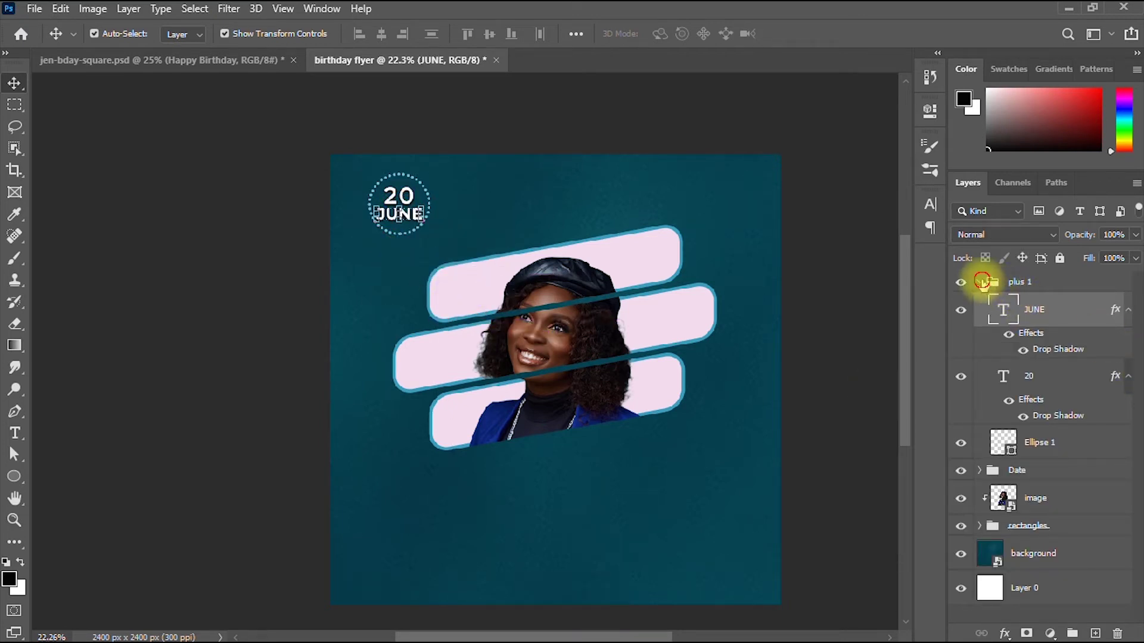
pyautogui.click(979, 282)
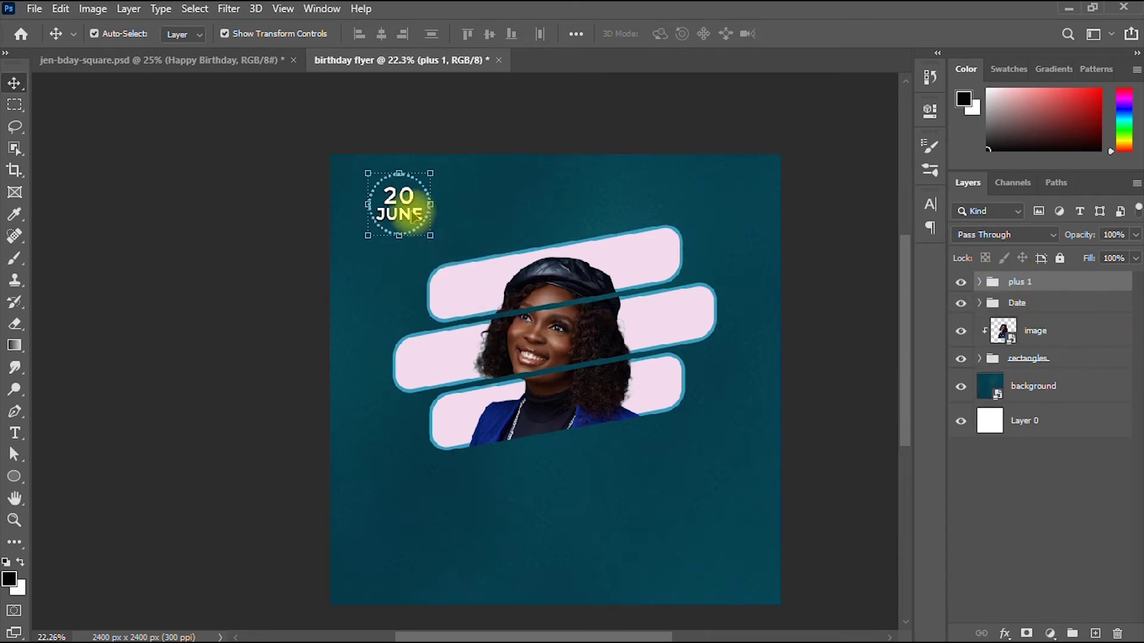
pyautogui.moveTo(413, 215); pyautogui.dragTo(748, 417)
pyautogui.hotkey('ctrl', 't')
pyautogui.moveTo(765, 367); pyautogui.dragTo(756, 380)
pyautogui.click(829, 34)
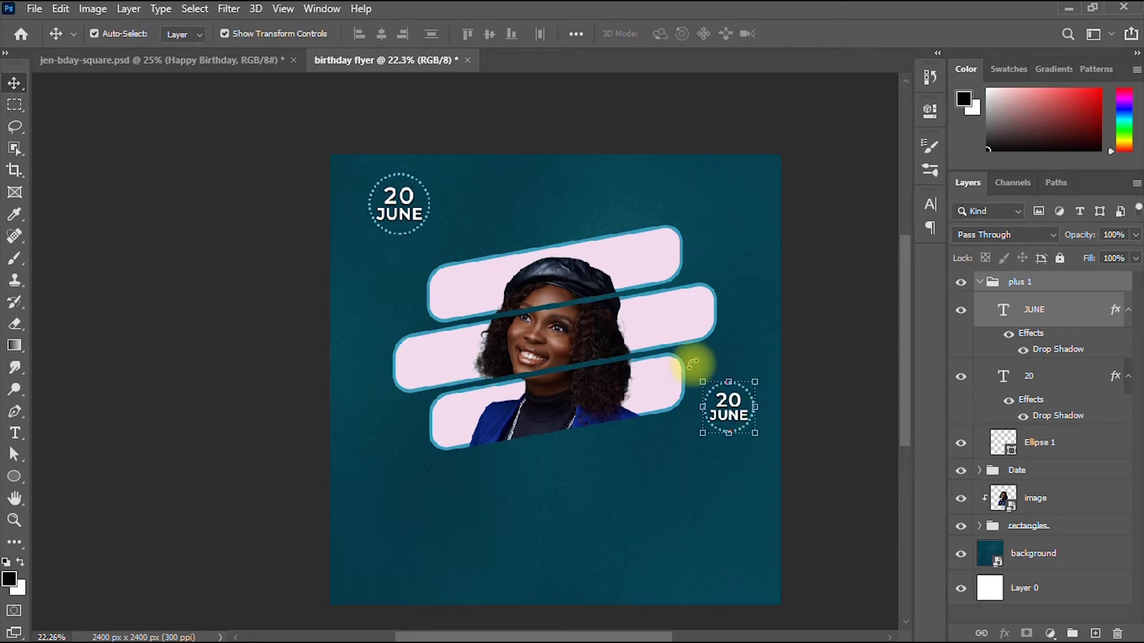
# In the copied badge, delete JUNE and retype the 20 as '+1'
pyautogui.scroll(4, 685, 364)
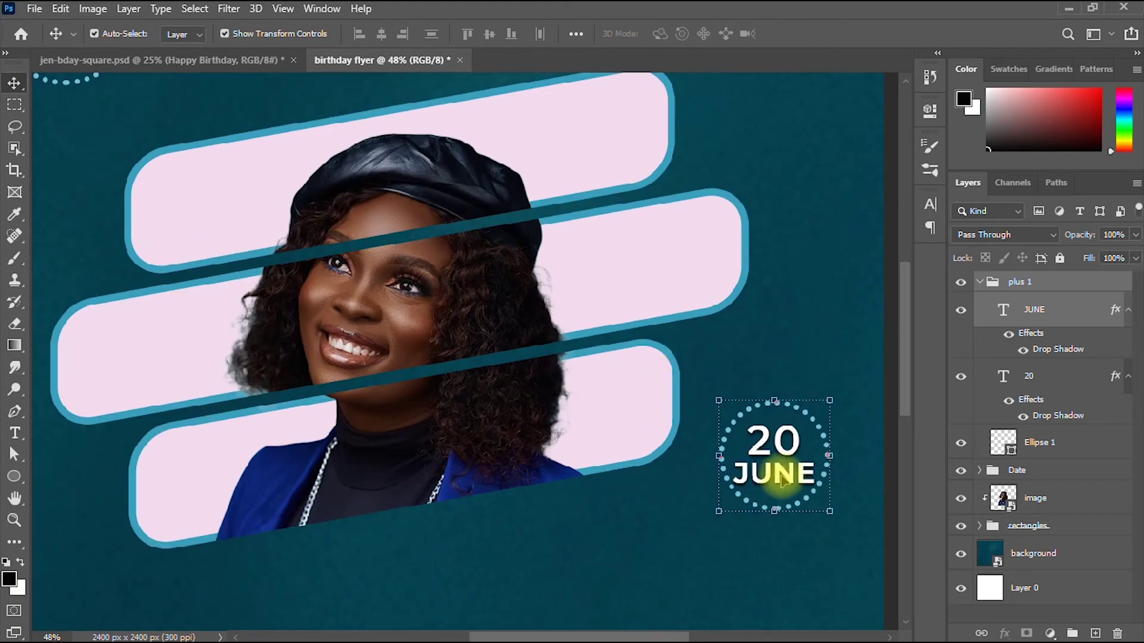
pyautogui.click(758, 286)
pyautogui.click(775, 476)
pyautogui.press('Delete')
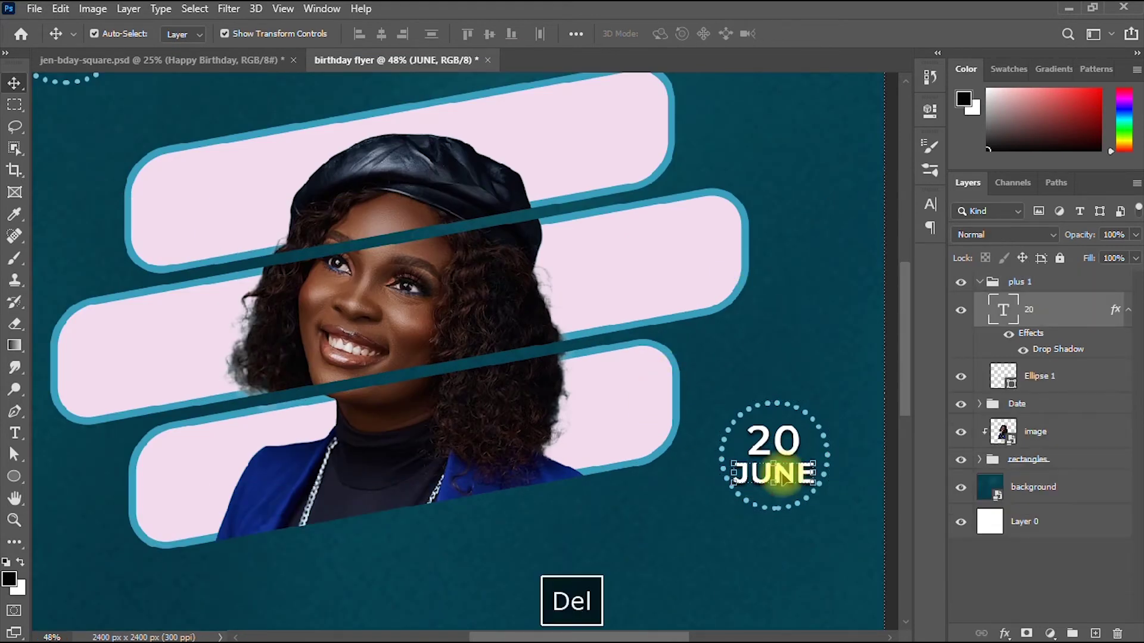
pyautogui.doubleClick(786, 441)
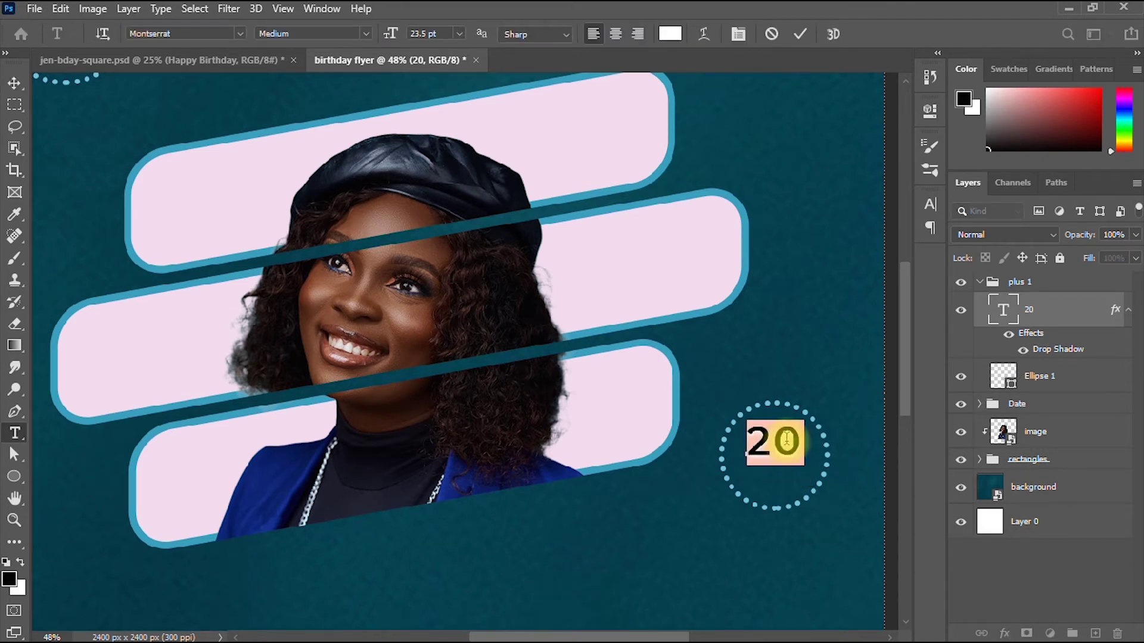
pyautogui.hotkey('ctrl', '=')
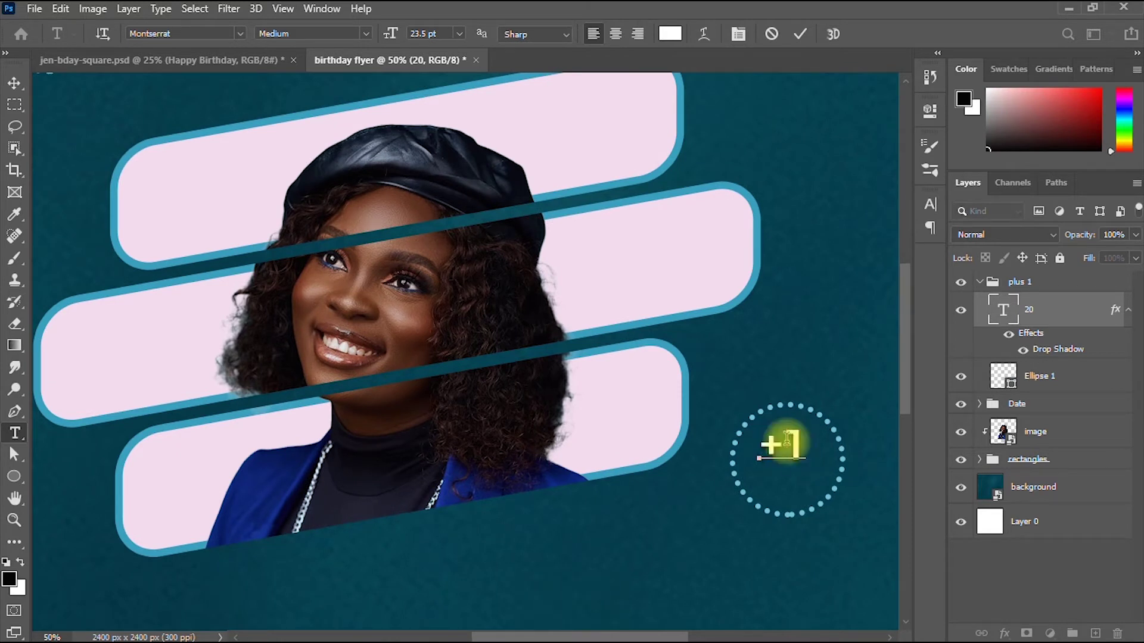
pyautogui.write('+1')
pyautogui.click(15, 84)
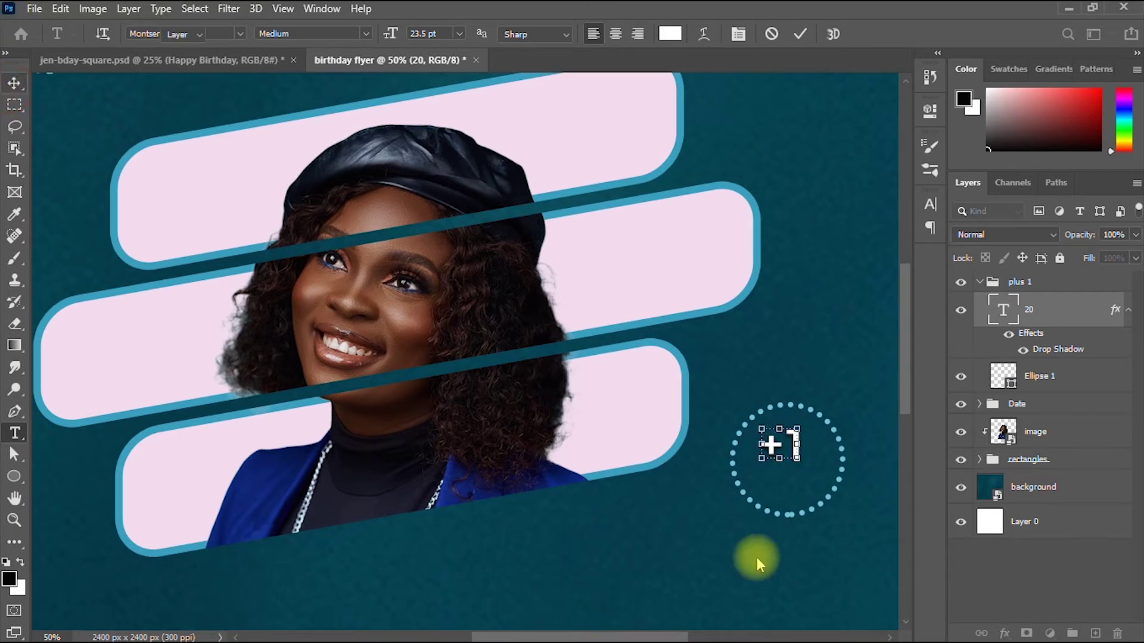
# Move the +1 down-right in the dotted circle and enlarge it to 139.21%
pyautogui.click(799, 462)
pyautogui.moveTo(799, 461); pyautogui.dragTo(825, 483)
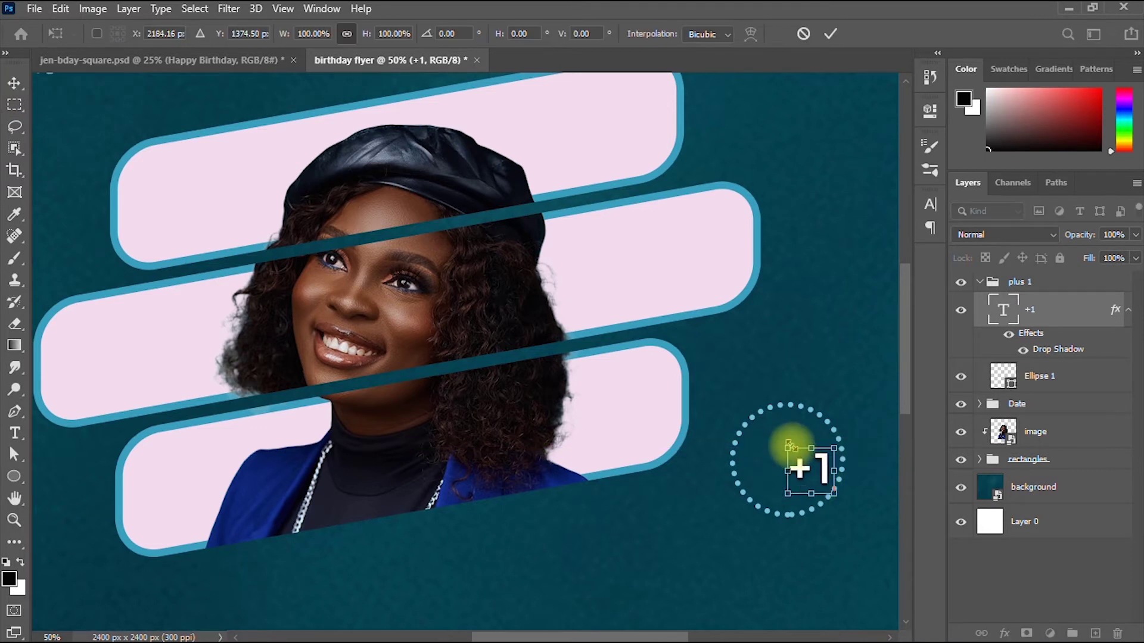
pyautogui.moveTo(778, 441); pyautogui.dragTo(810, 473)
# Nudge the +1 text left and down and commit its transform
pyautogui.press('Left')
pyautogui.press('Left')
pyautogui.press('Left')
pyautogui.press('Left')
pyautogui.press('Left')
pyautogui.press('Left')
pyautogui.press('Left')
pyautogui.press('Left')
pyautogui.press('Down')
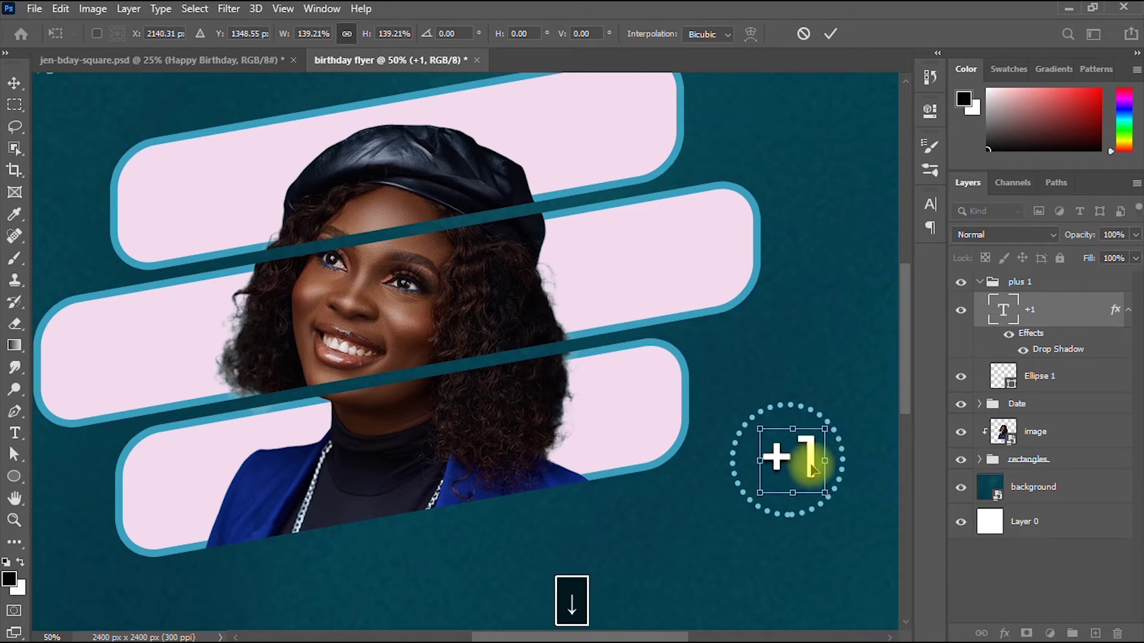
pyautogui.click(830, 33)
pyautogui.scroll(-2, 800, 417)
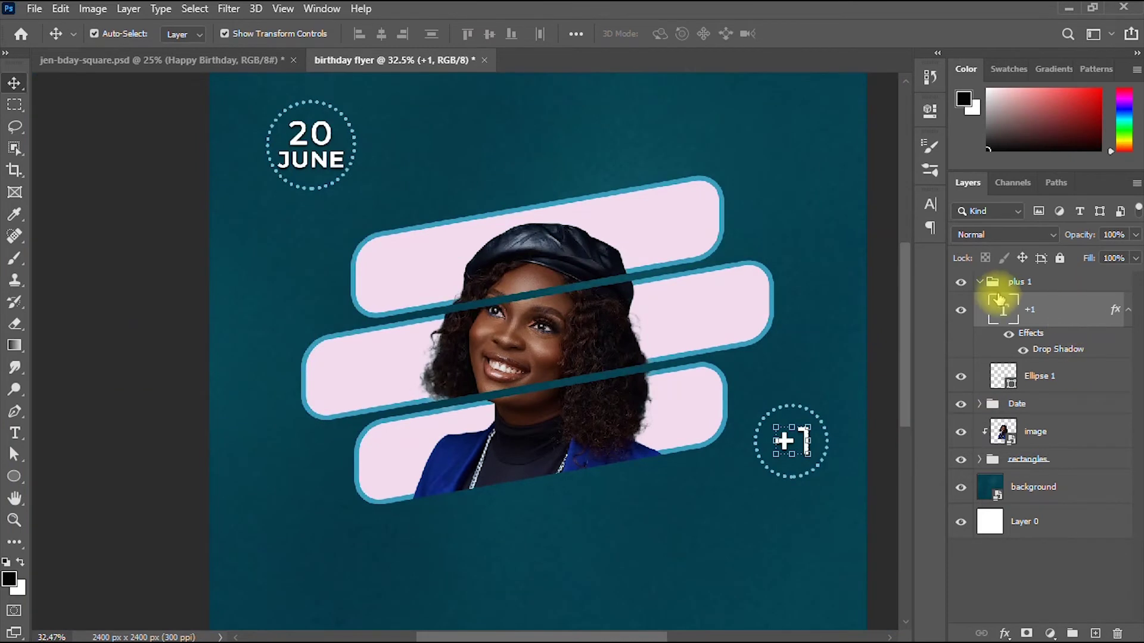
# Scale the whole plus 1 group down to 91.04%, just right of the bottom portrait bar
pyautogui.click(981, 281)
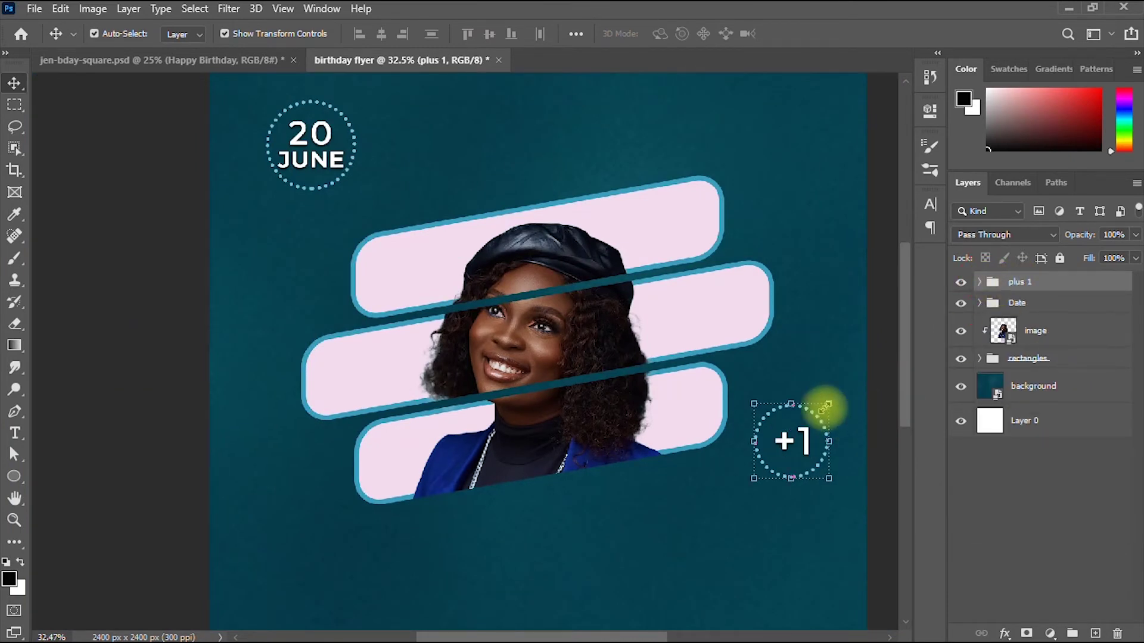
pyautogui.click(829, 405)
pyautogui.moveTo(829, 404); pyautogui.dragTo(789, 434)
pyautogui.scroll(-2, 740, 477)
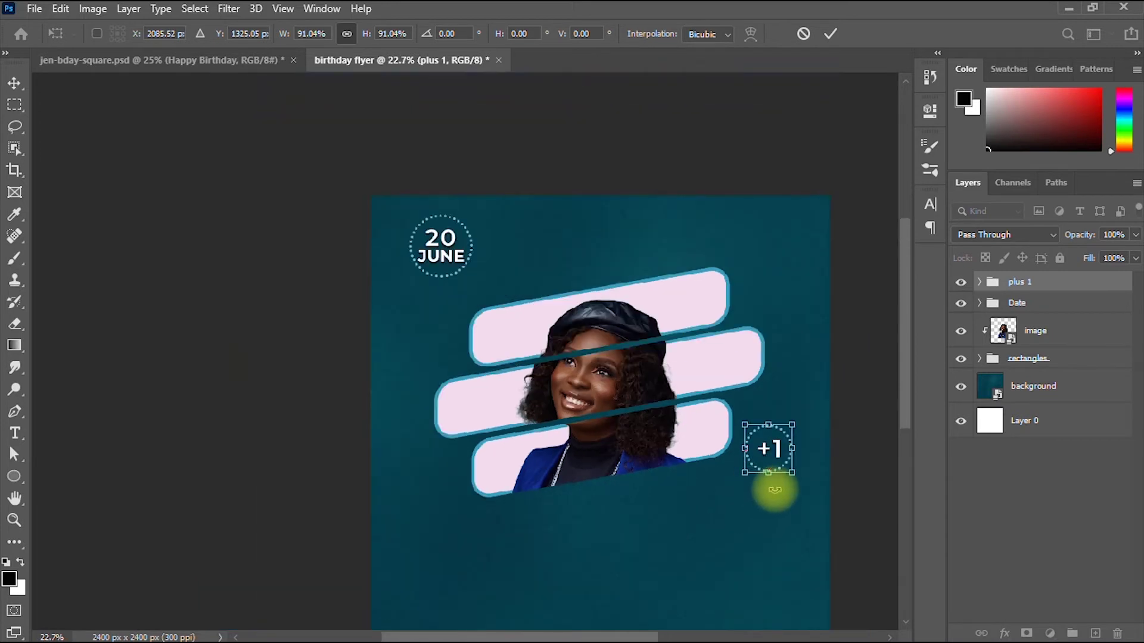
pyautogui.click(857, 126)
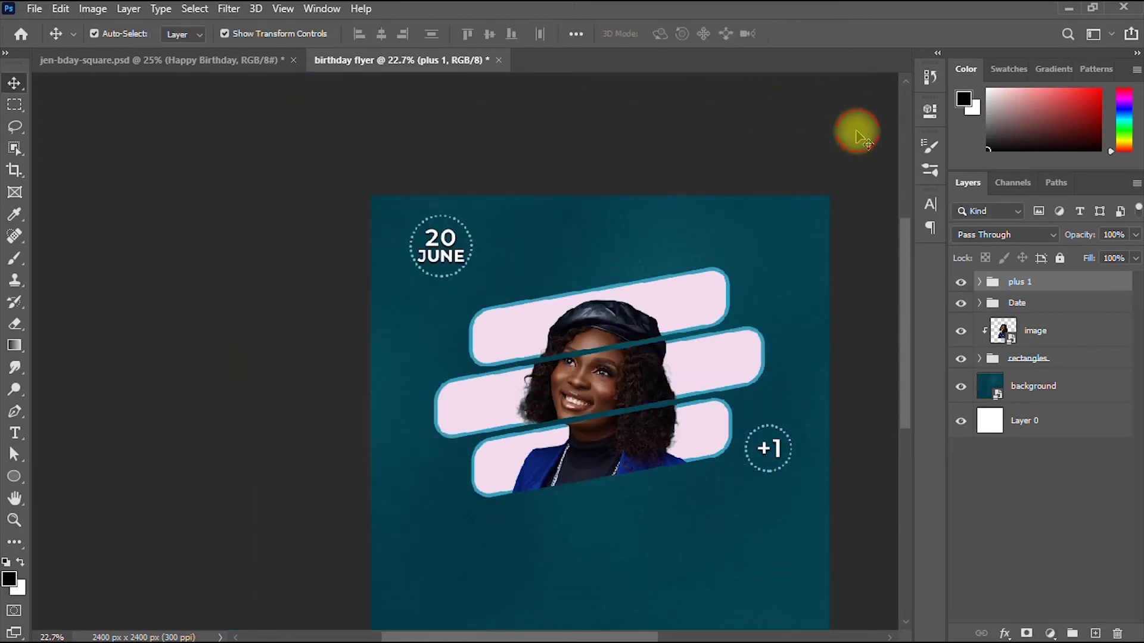
pyautogui.click(857, 129)
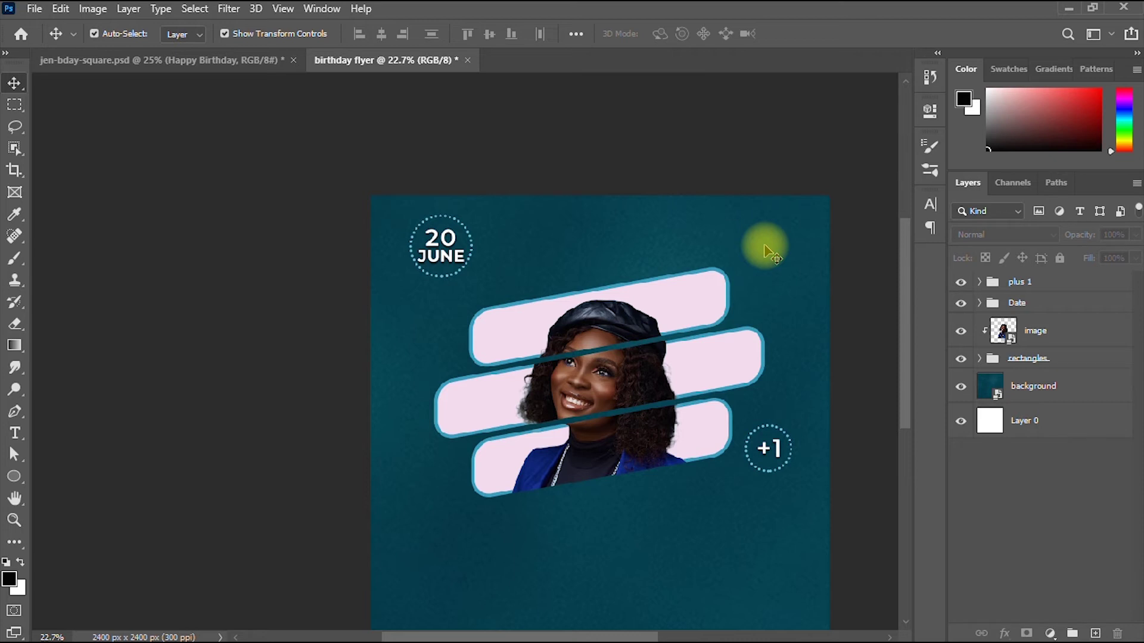
pyautogui.scroll(2, 684, 286)
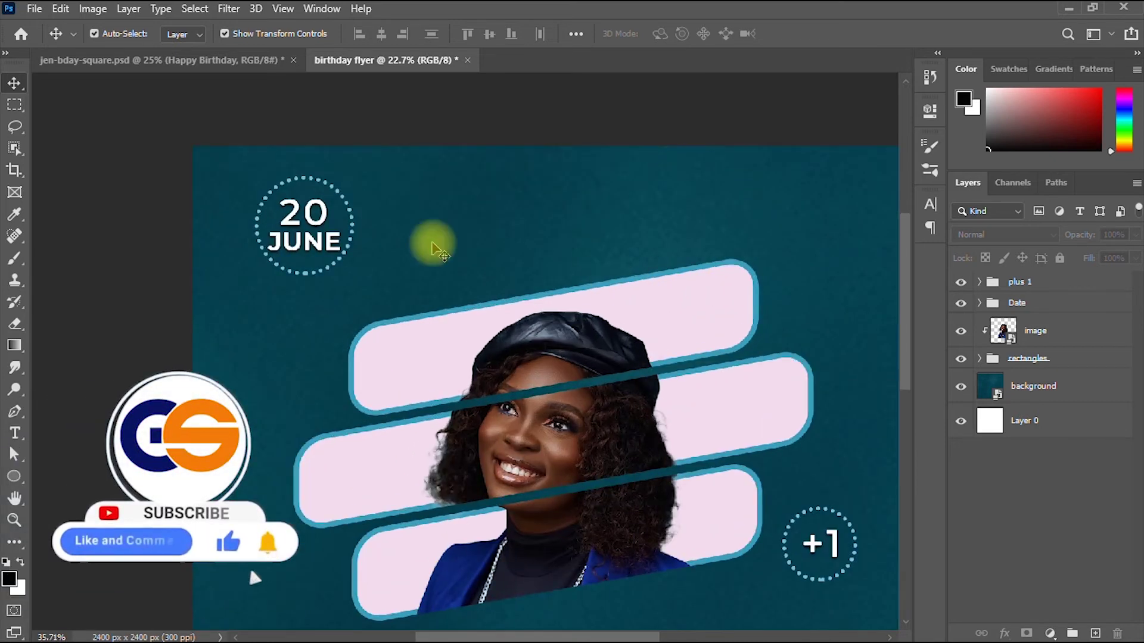
# Scale JUNE down to 95.26% and nudge it to sit centred beneath the 20
pyautogui.click(315, 241)
pyautogui.hotkey('ctrl', 't')
pyautogui.moveTo(345, 226)
pyautogui.mouseDown()
pyautogui.moveTo(352, 234)
pyautogui.moveTo(340, 230)
pyautogui.mouseUp()
pyautogui.press('Up')
pyautogui.press('Right')
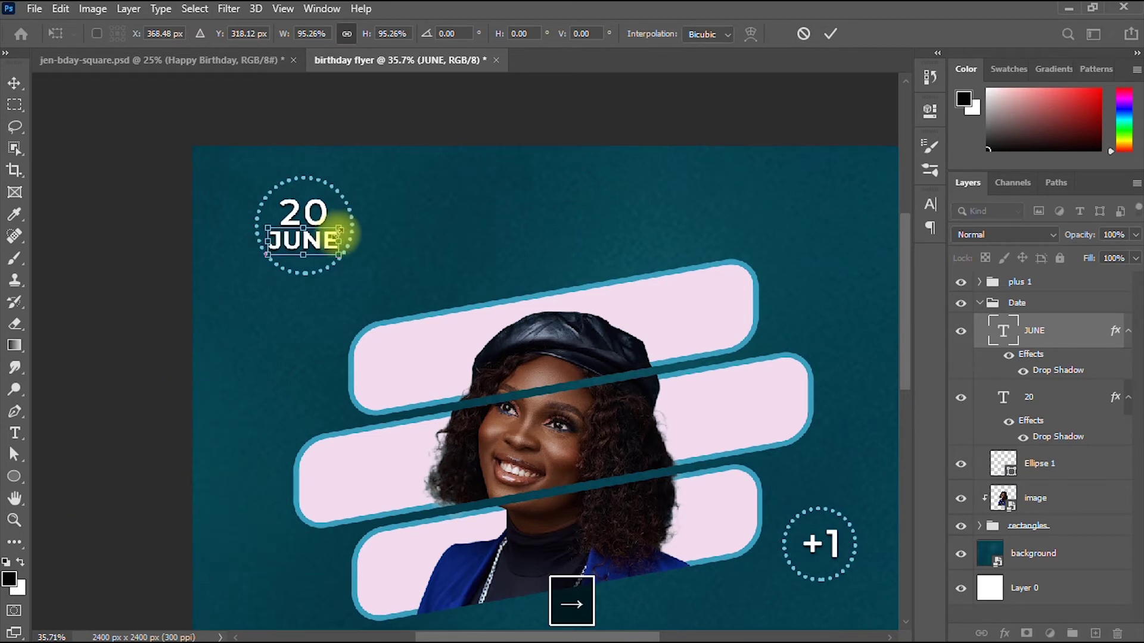
pyautogui.press('Down')
pyautogui.scroll(-2, 498, 312)
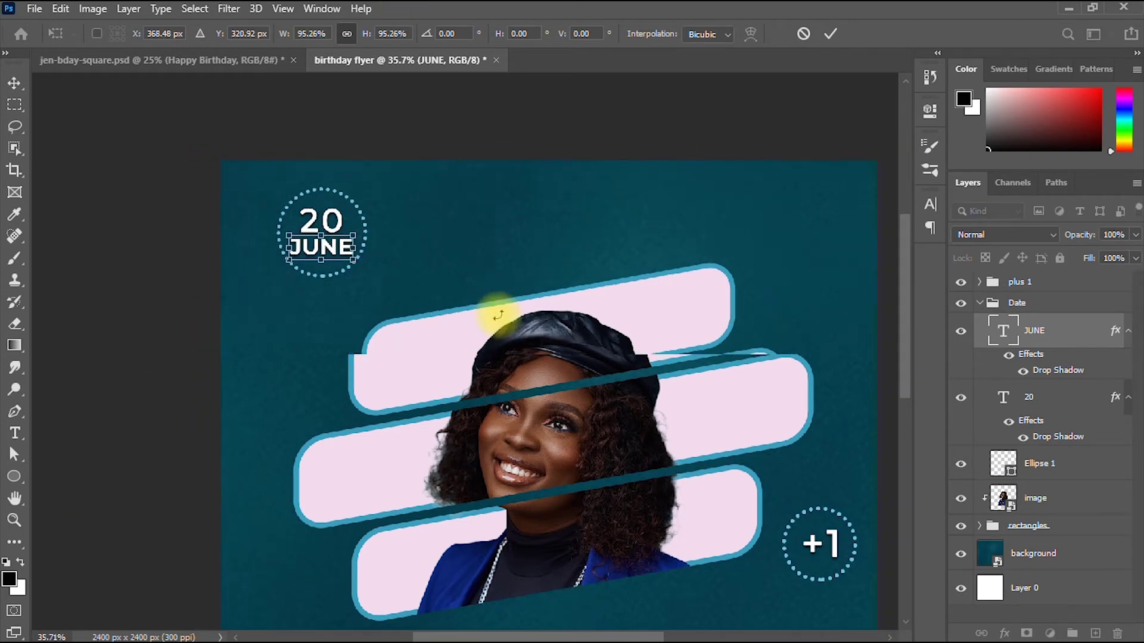
pyautogui.click(830, 34)
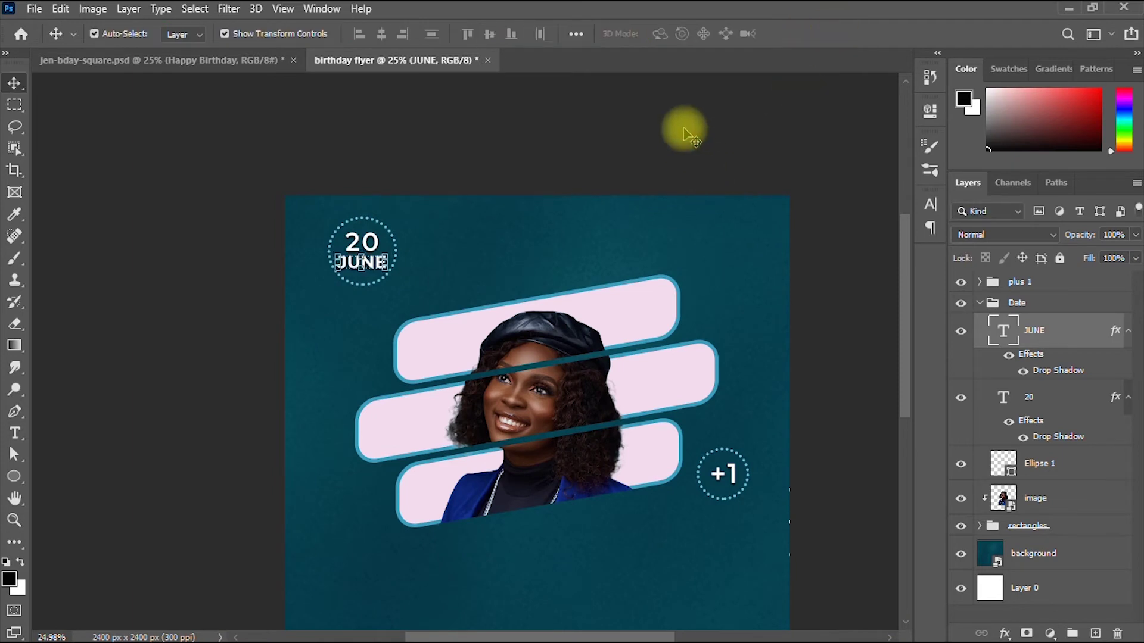
pyautogui.click(363, 243)
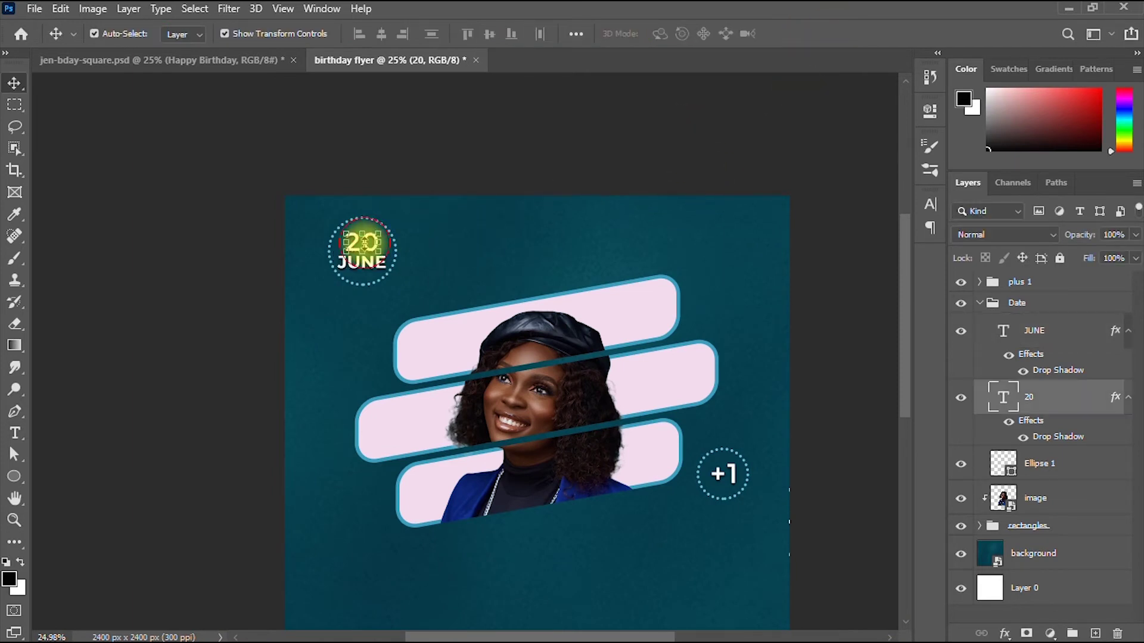
pyautogui.click(202, 311)
pyautogui.scroll(1, 205, 313)
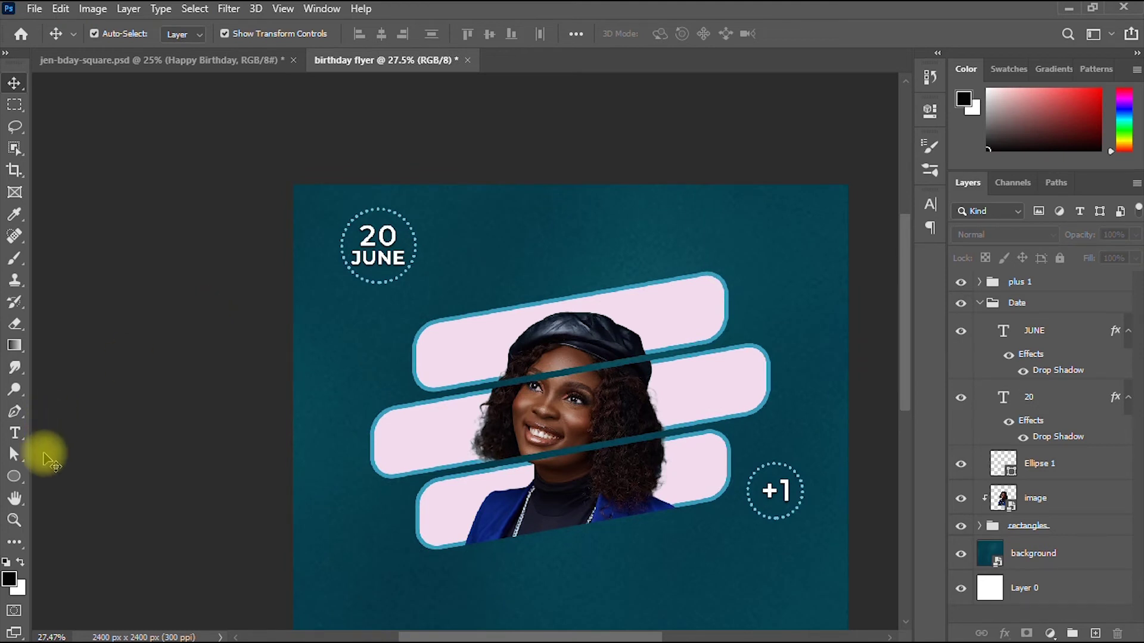
# Add a text line near the top of the flyer with the celebrant's first name and surname
pyautogui.press('t')
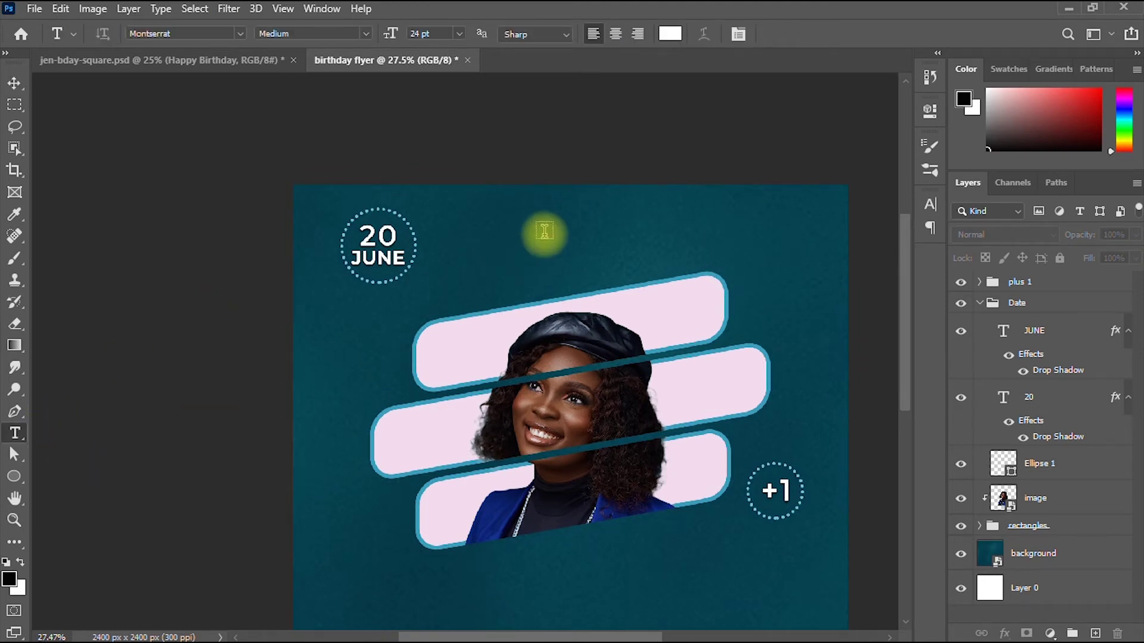
pyautogui.click(544, 231)
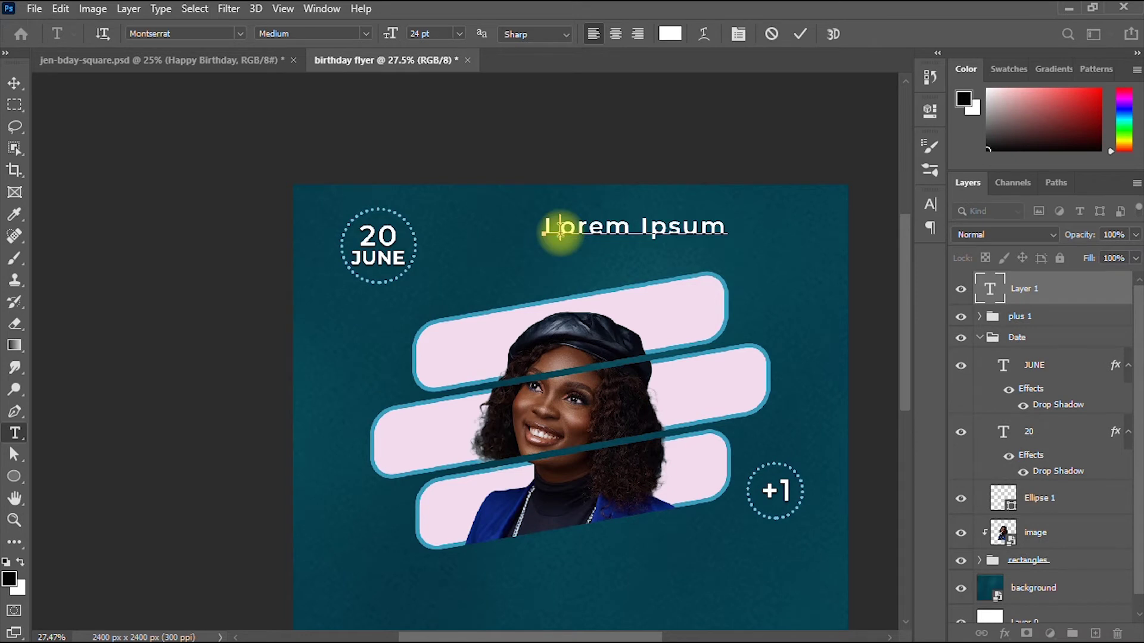
pyautogui.hotkey('ctrl', 'a')
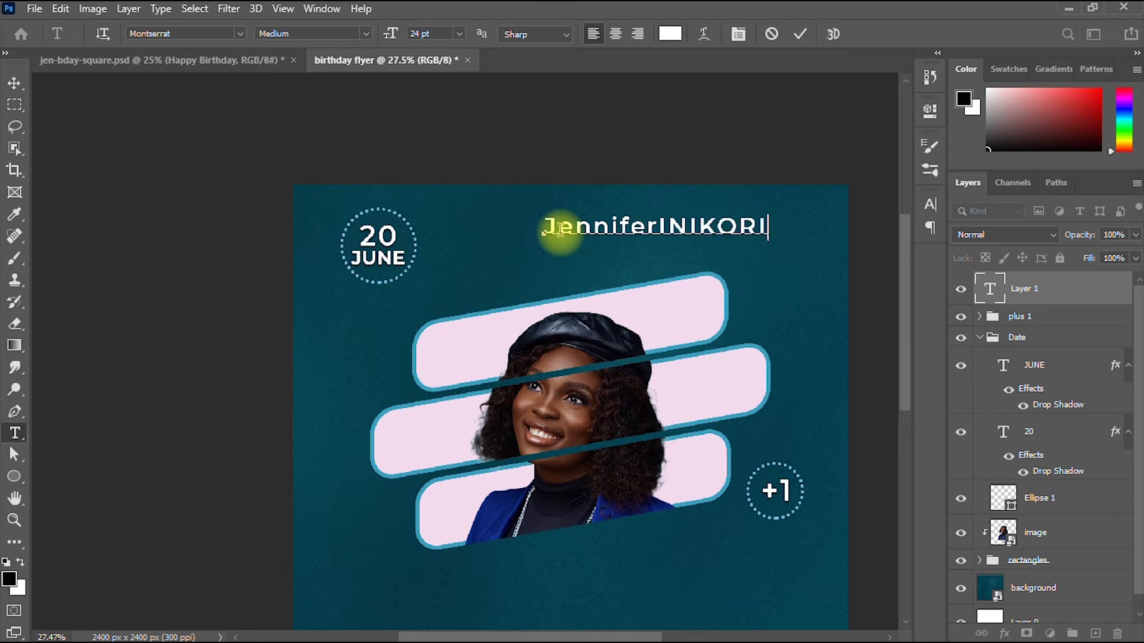
pyautogui.click(657, 229)
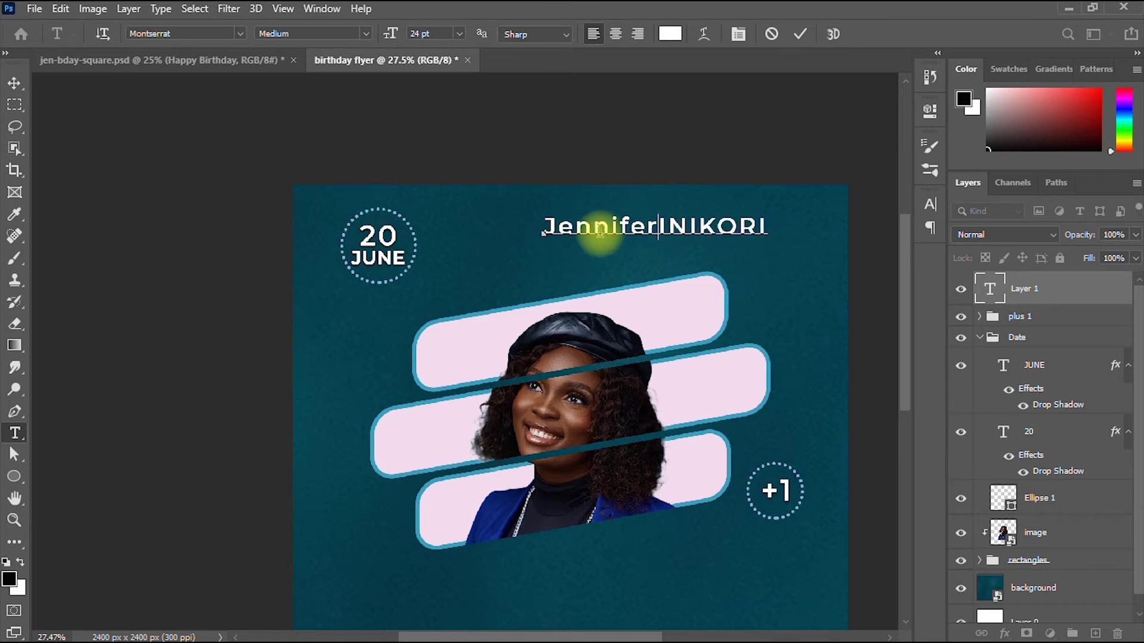
# Set the first name to Montserrat Light and the surname to Montserrat SemiBold
pyautogui.moveTo(544, 230); pyautogui.dragTo(663, 231)
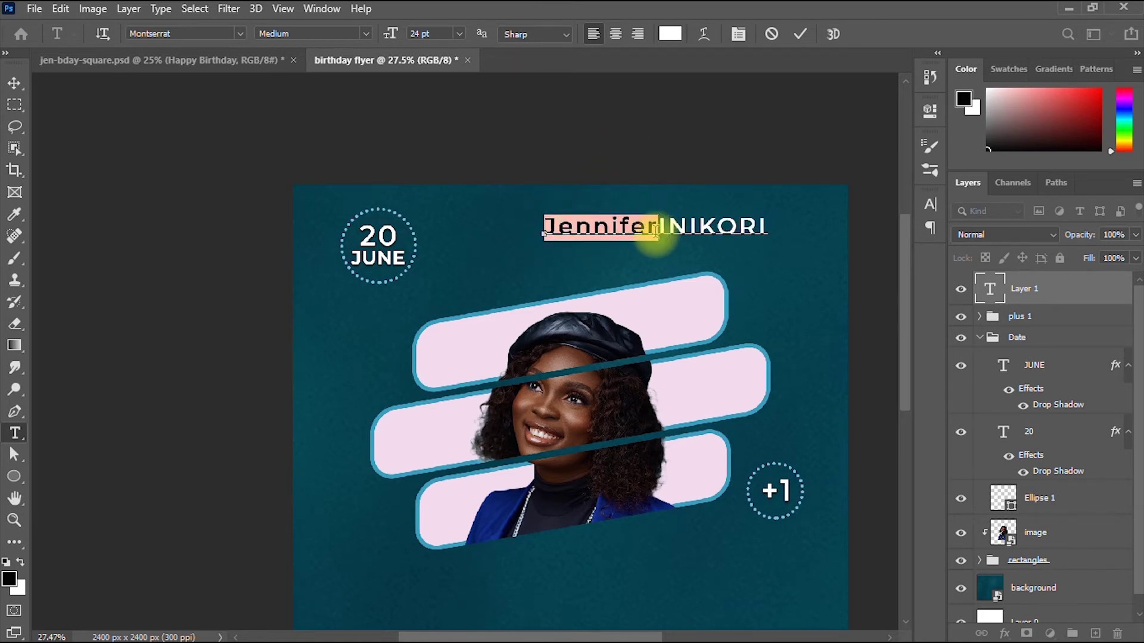
pyautogui.click(366, 35)
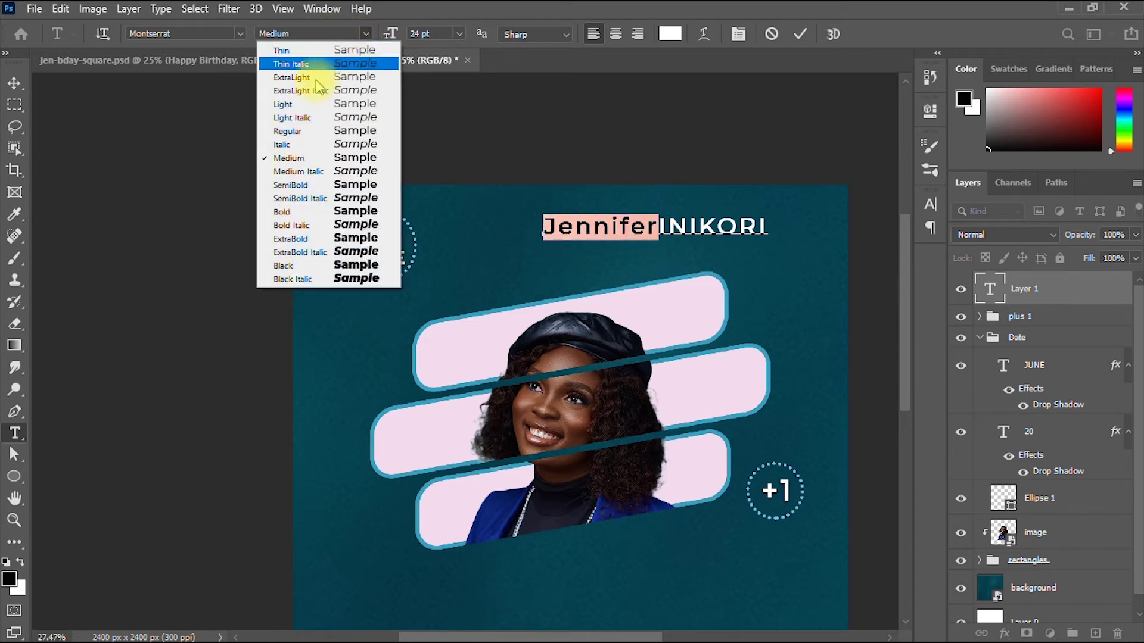
pyautogui.click(311, 106)
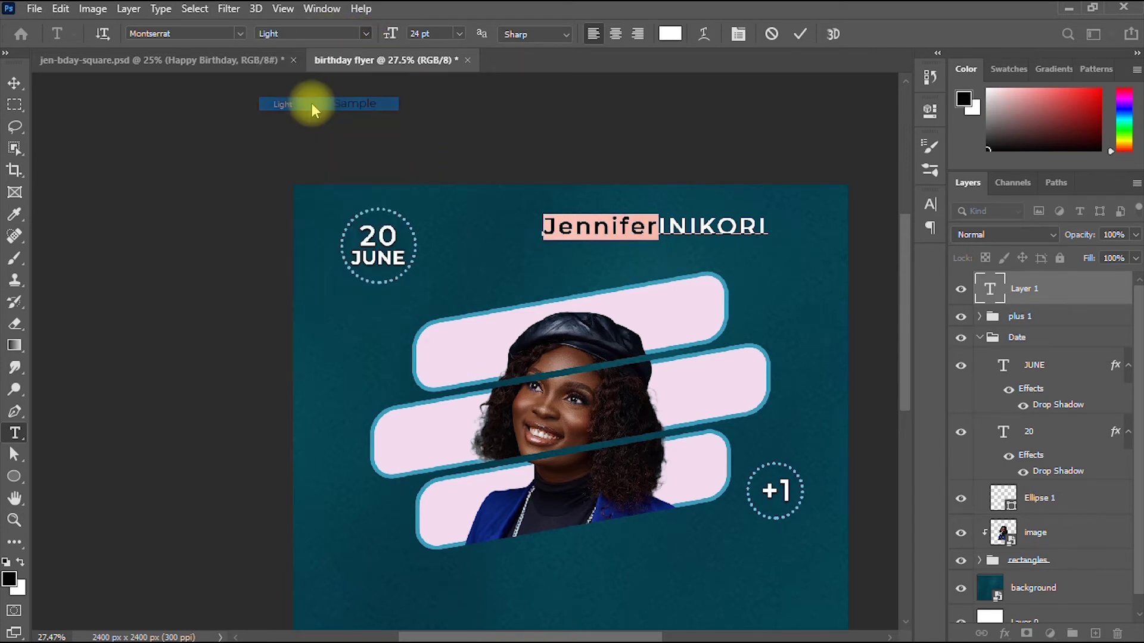
pyautogui.click(647, 227)
pyautogui.moveTo(655, 226); pyautogui.dragTo(763, 235)
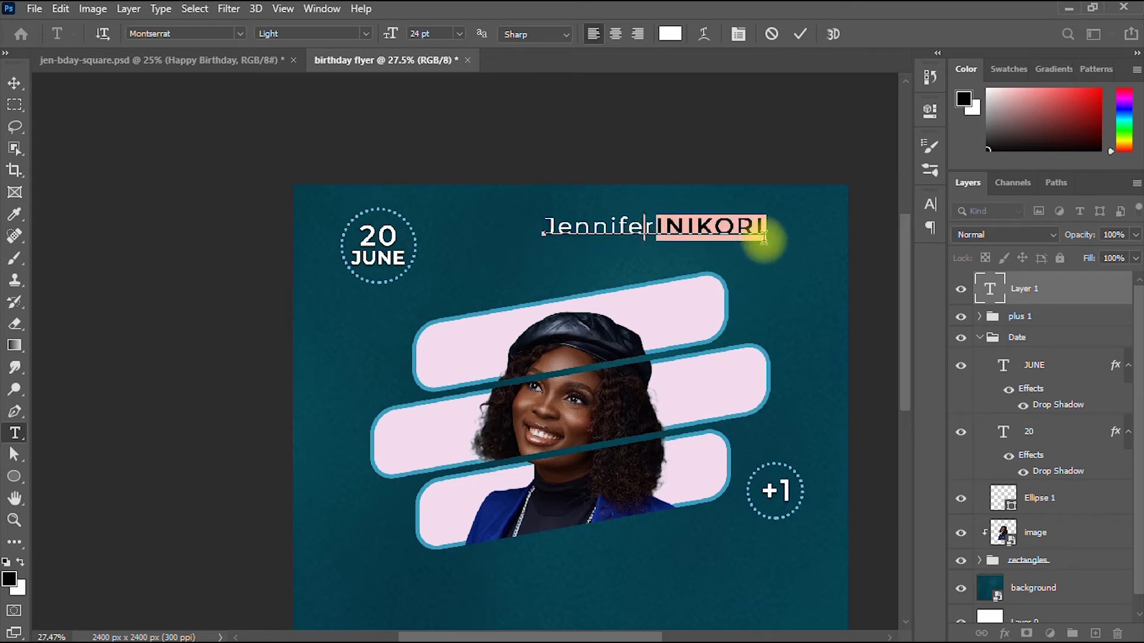
pyautogui.click(366, 33)
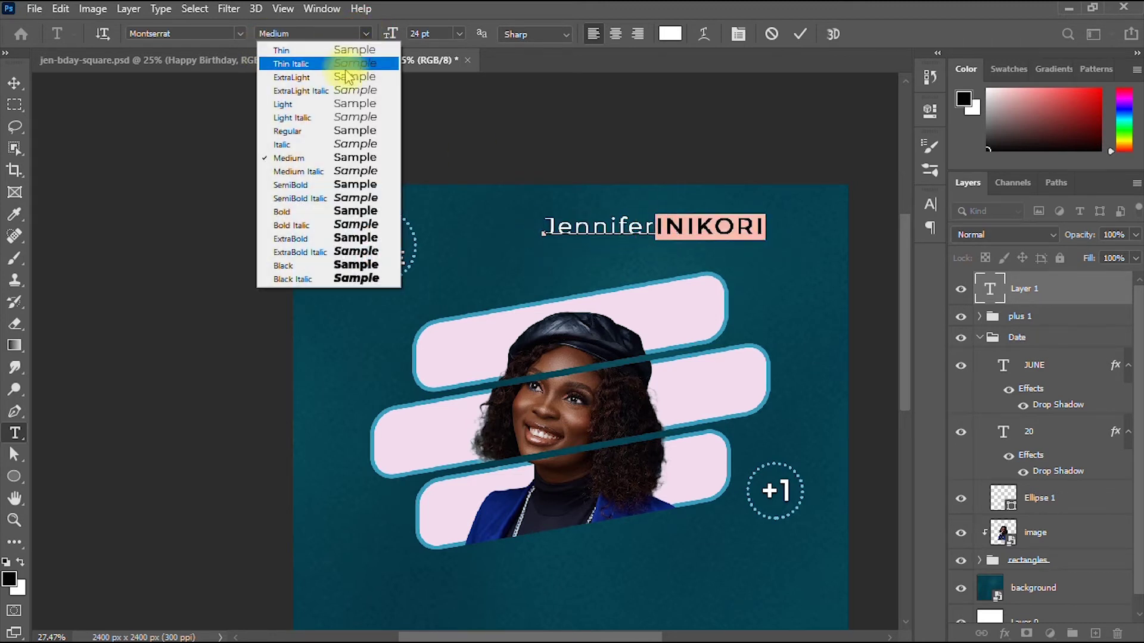
pyautogui.click(301, 185)
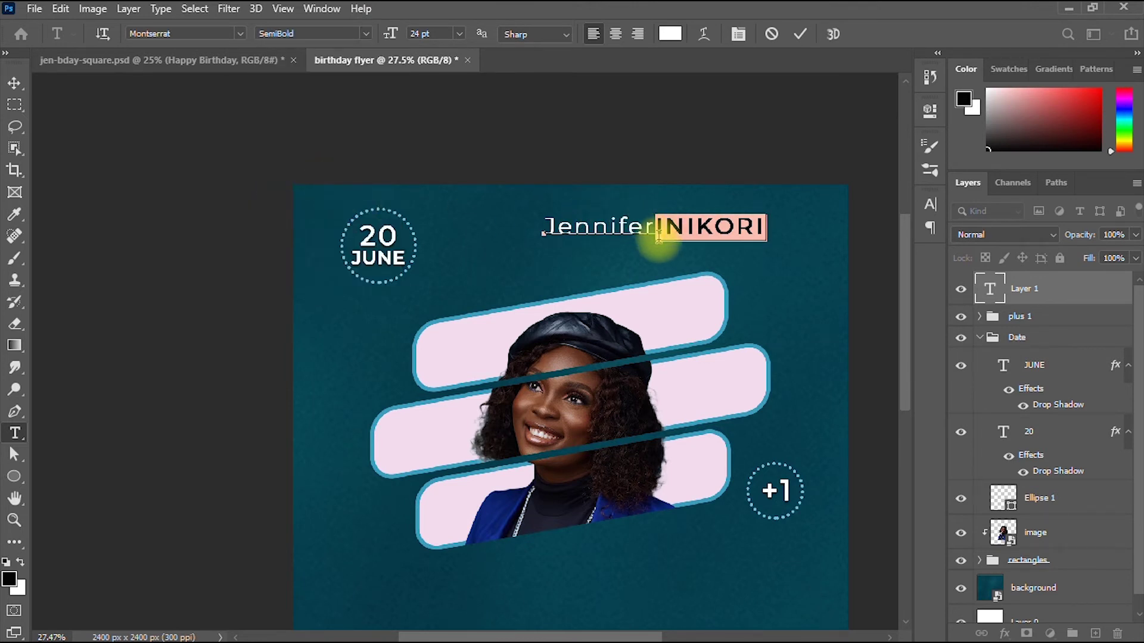
pyautogui.click(709, 225)
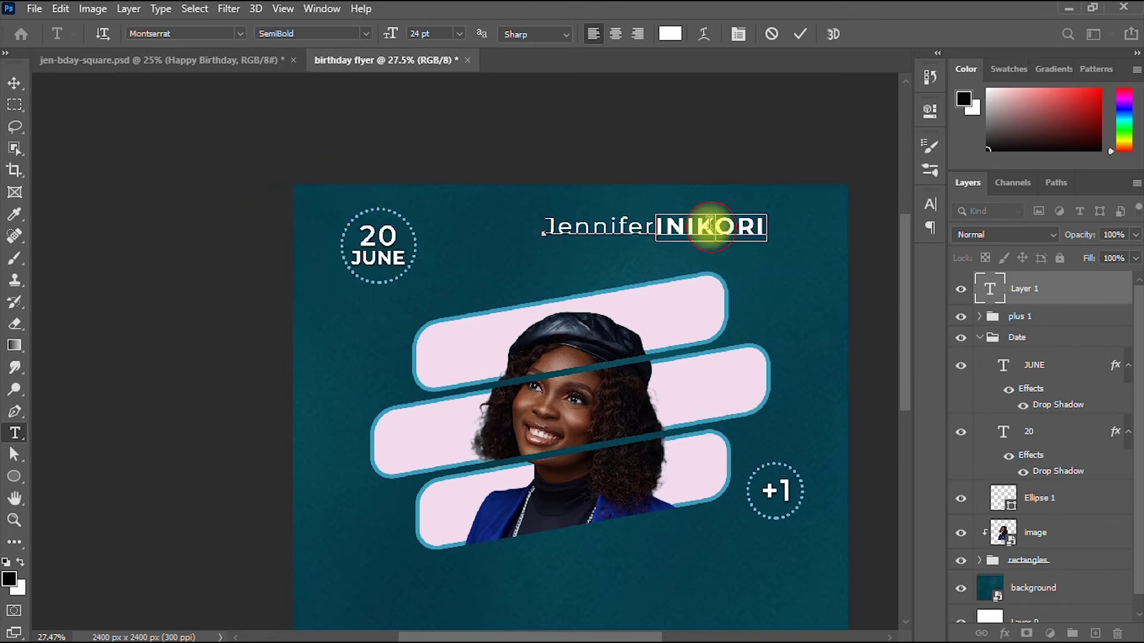
pyautogui.hotkey('ctrl', 'a')
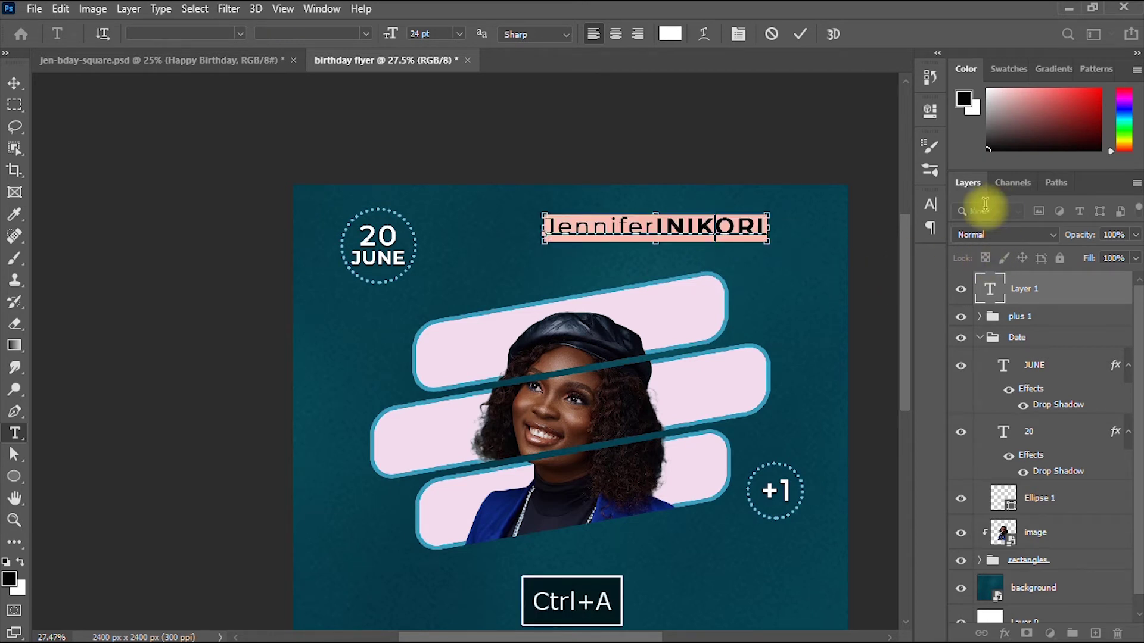
# Set the name's tracking to 0 in the Character panel and commit the text
pyautogui.click(930, 204)
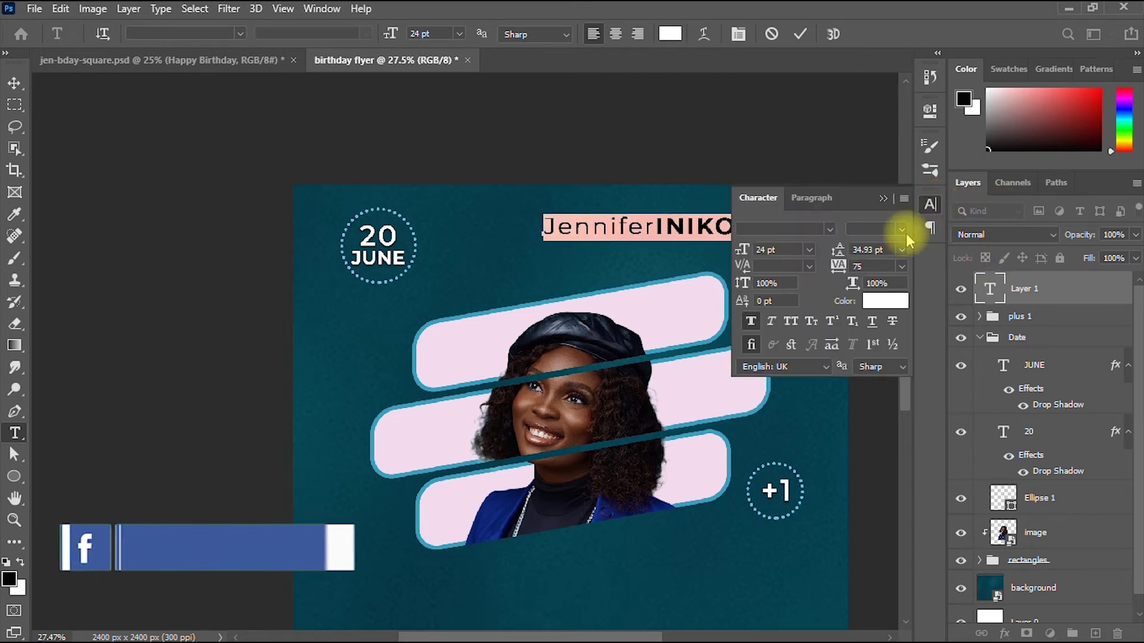
pyautogui.click(901, 265)
pyautogui.click(882, 366)
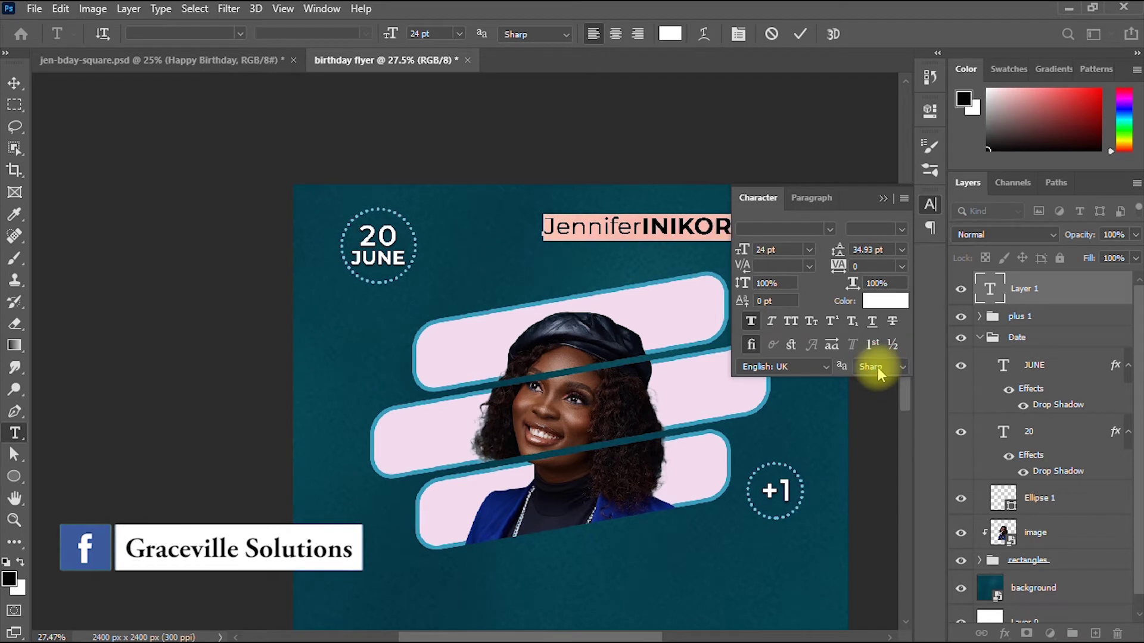
pyautogui.click(16, 83)
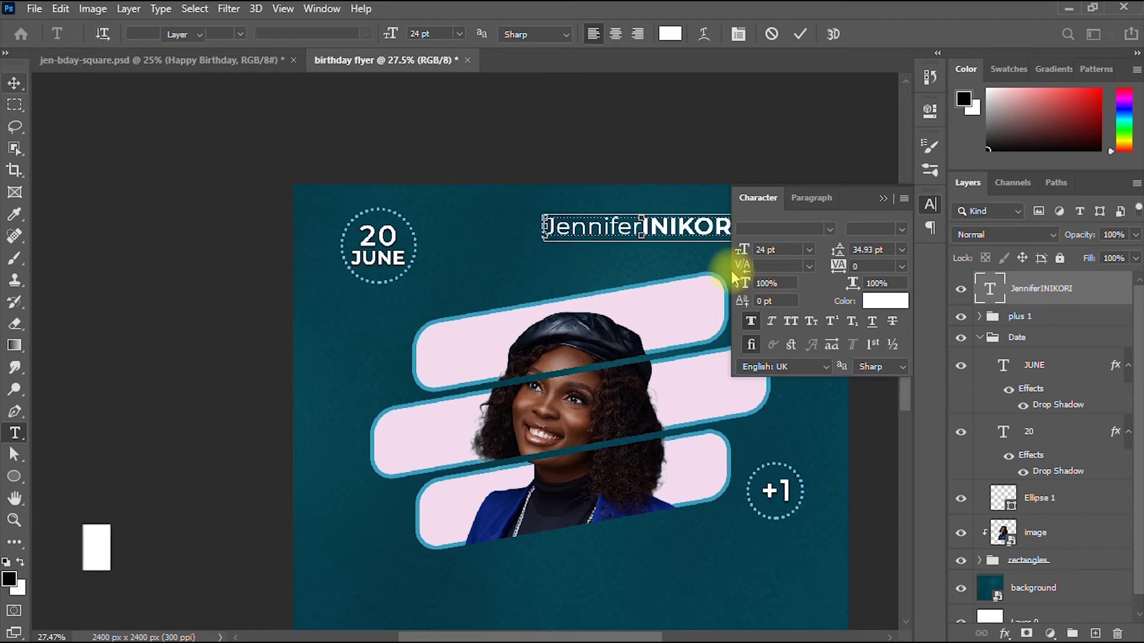
# Drag the name layer down beneath the slanted portrait bars
pyautogui.click(670, 253)
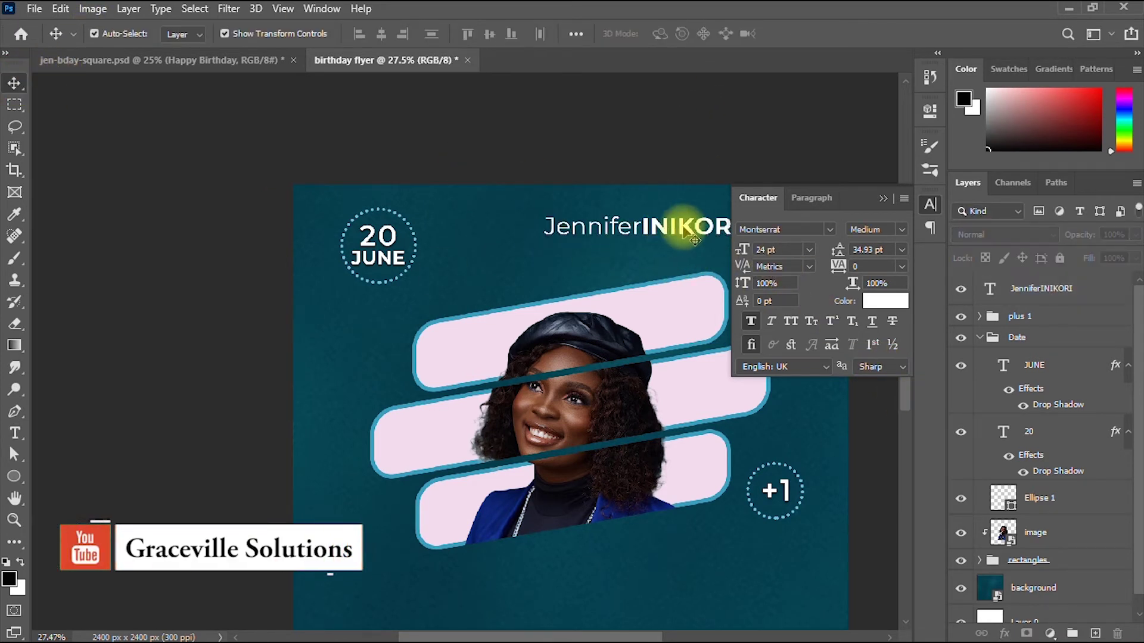
pyautogui.click(883, 199)
pyautogui.moveTo(684, 224); pyautogui.dragTo(647, 568)
# Skew the name text upward about 10° to match the bars' slant
pyautogui.click(643, 569)
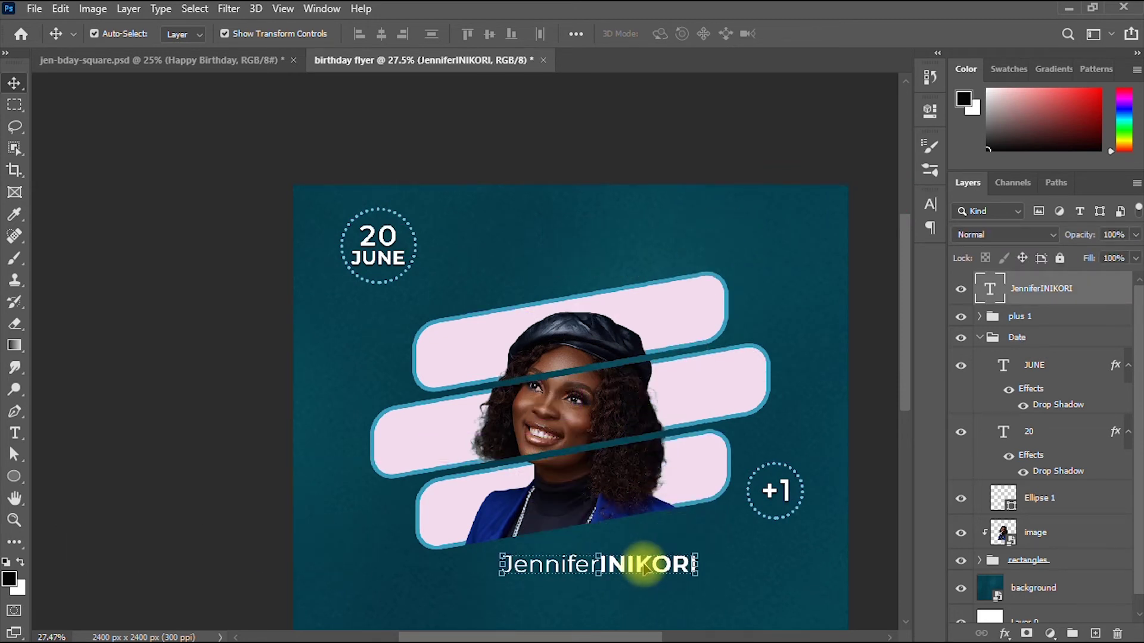
pyautogui.hotkey('ctrl', 't')
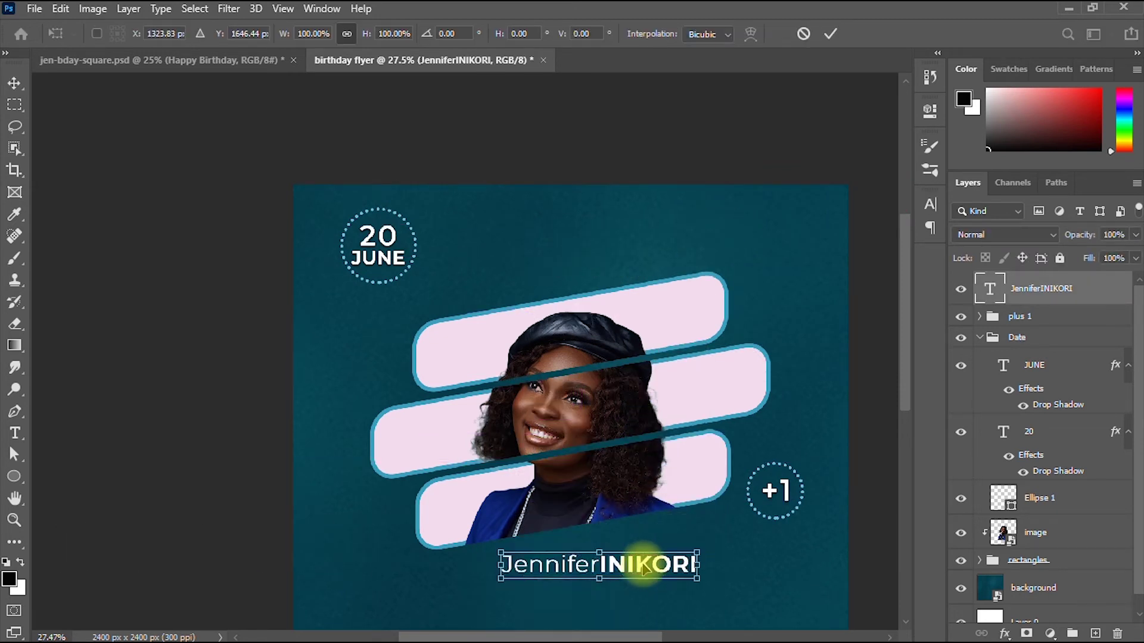
pyautogui.rightClick(678, 573)
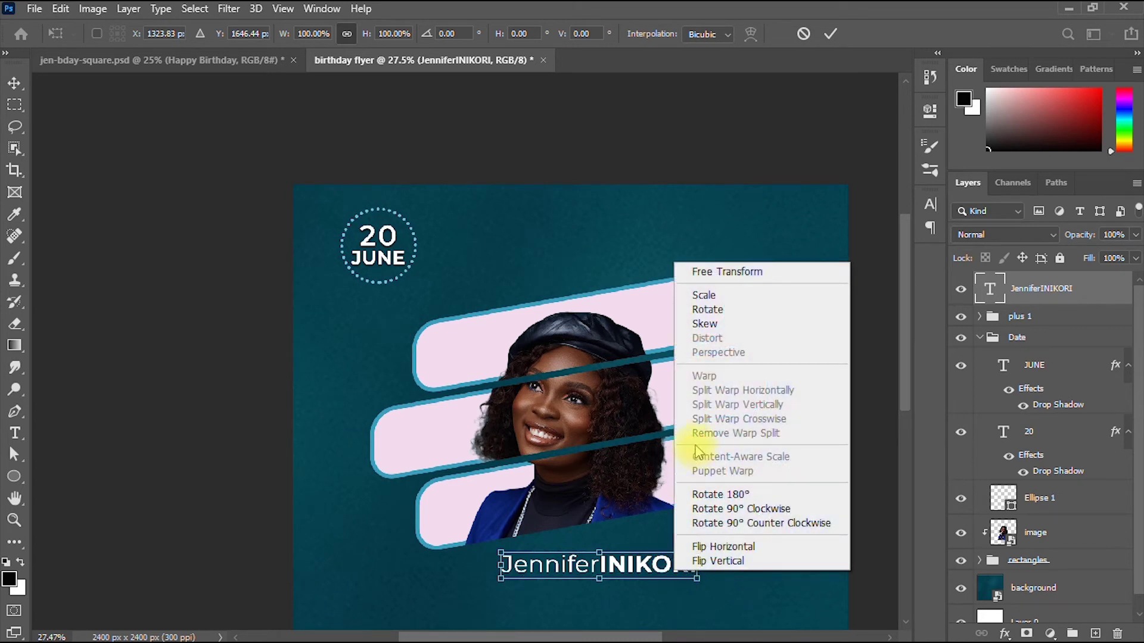
pyautogui.click(703, 323)
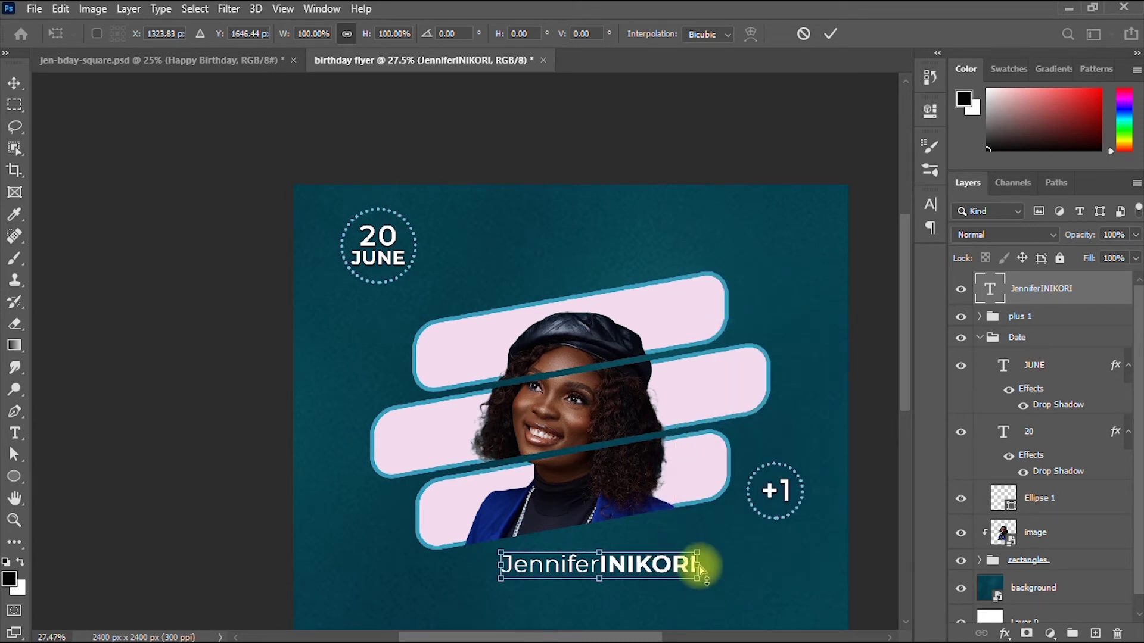
pyautogui.moveTo(698, 564); pyautogui.dragTo(691, 530)
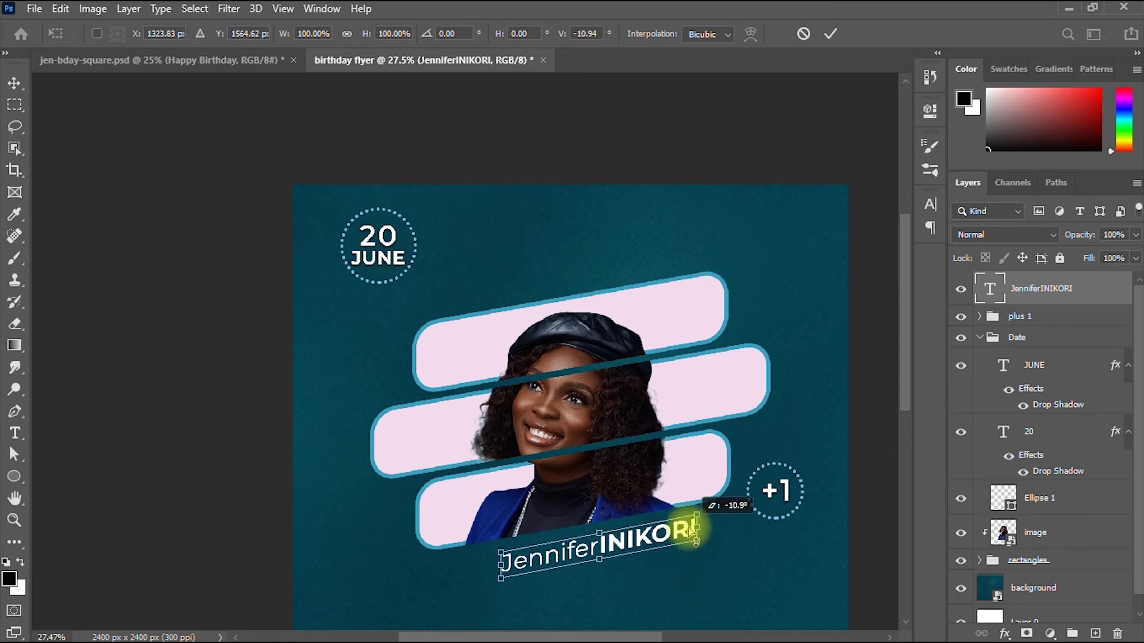
pyautogui.scroll(1, 696, 576)
pyautogui.scroll(-3, 696, 574)
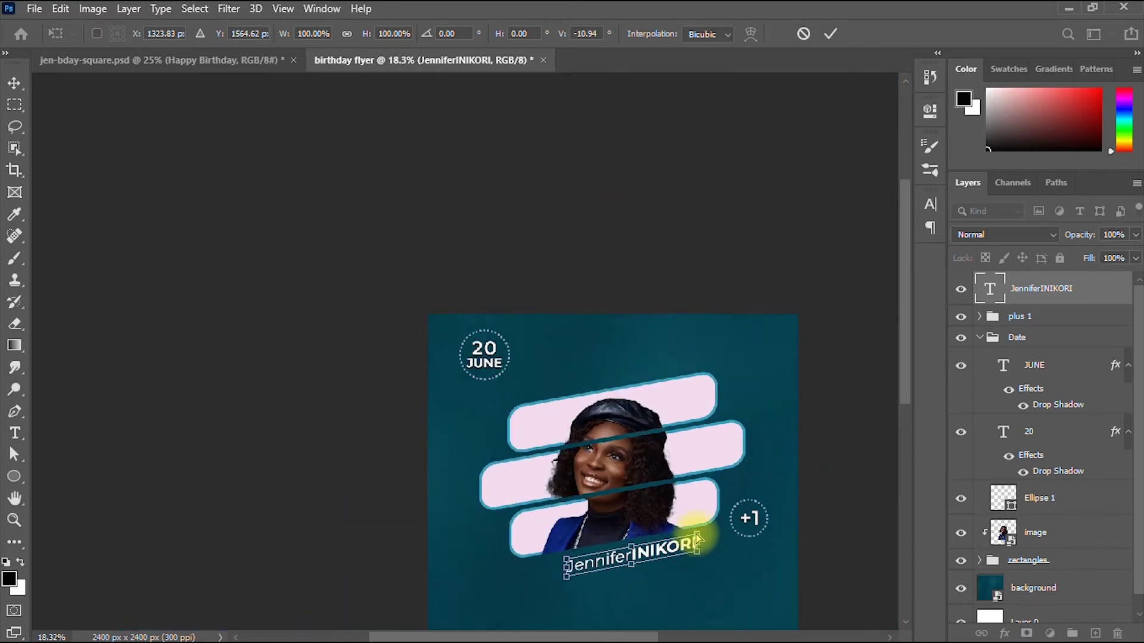
pyautogui.click(831, 33)
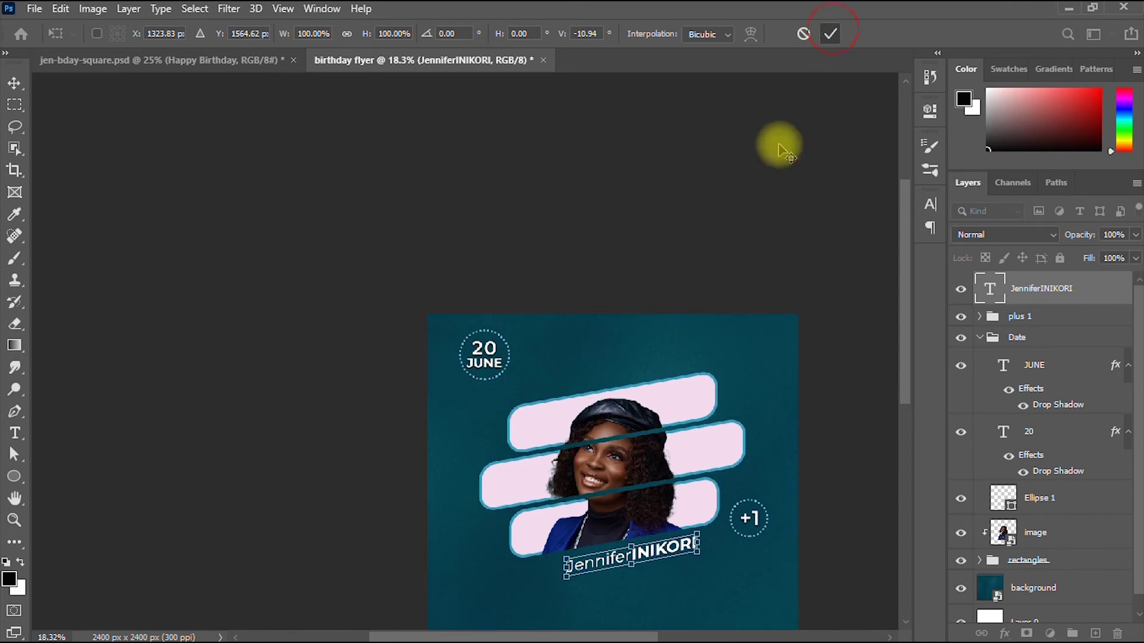
# Pan the view to recentre the flyer in the window
pyautogui.click(15, 498)
pyautogui.moveTo(282, 442); pyautogui.dragTo(90, 300)
pyautogui.scroll(2, 183, 302)
pyautogui.scroll(-2, 93, 300)
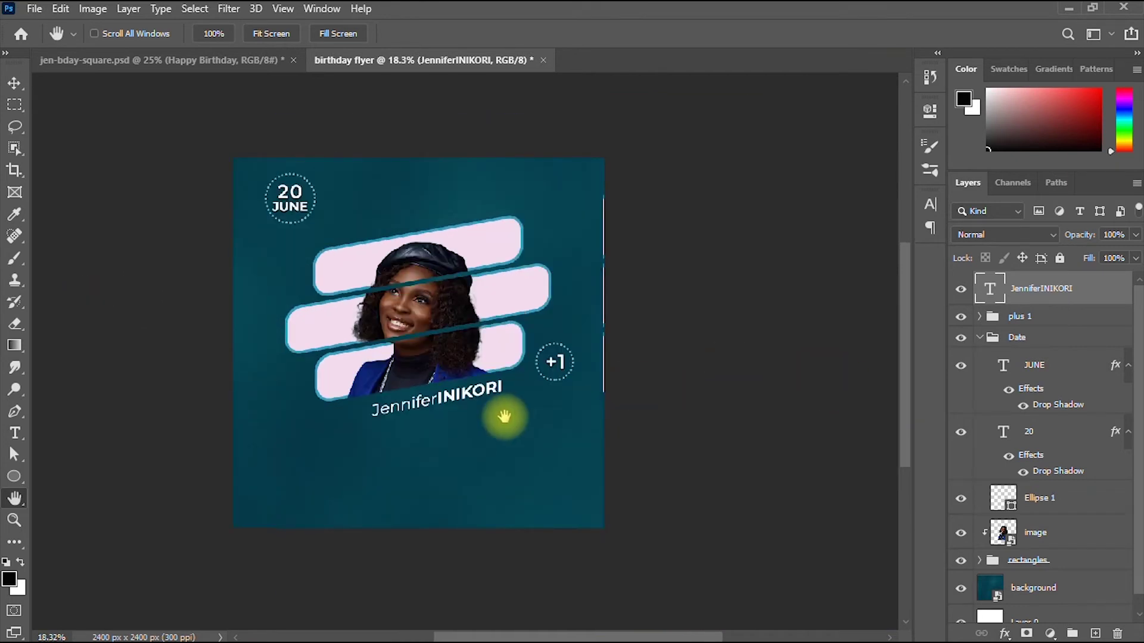
pyautogui.moveTo(505, 416); pyautogui.dragTo(518, 467)
pyautogui.scroll(2, 528, 468)
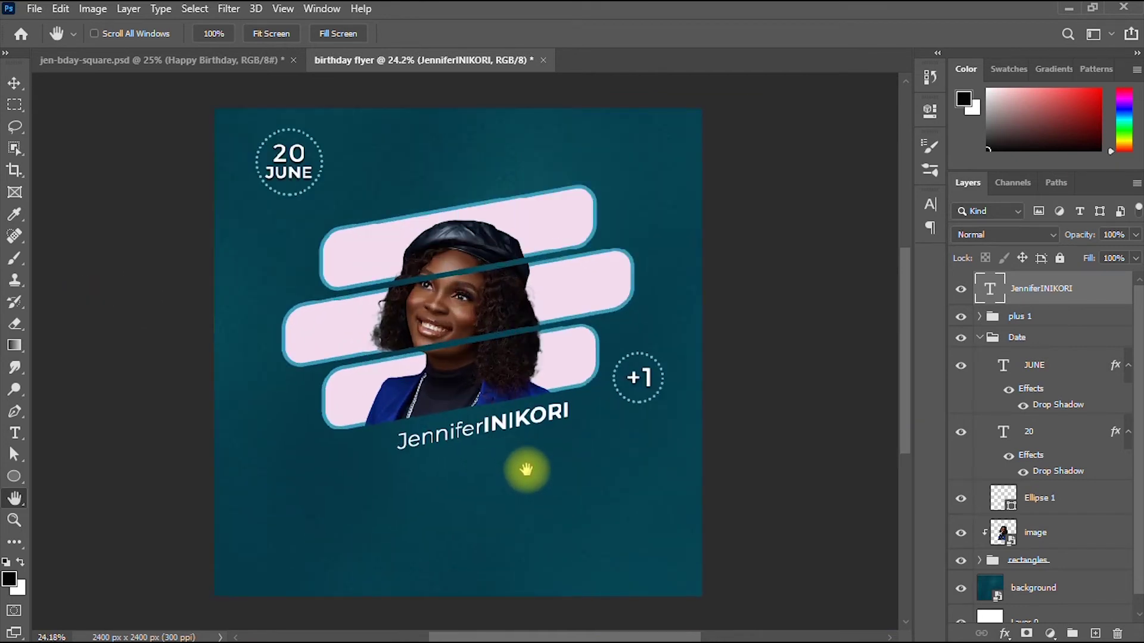
pyautogui.click(14, 84)
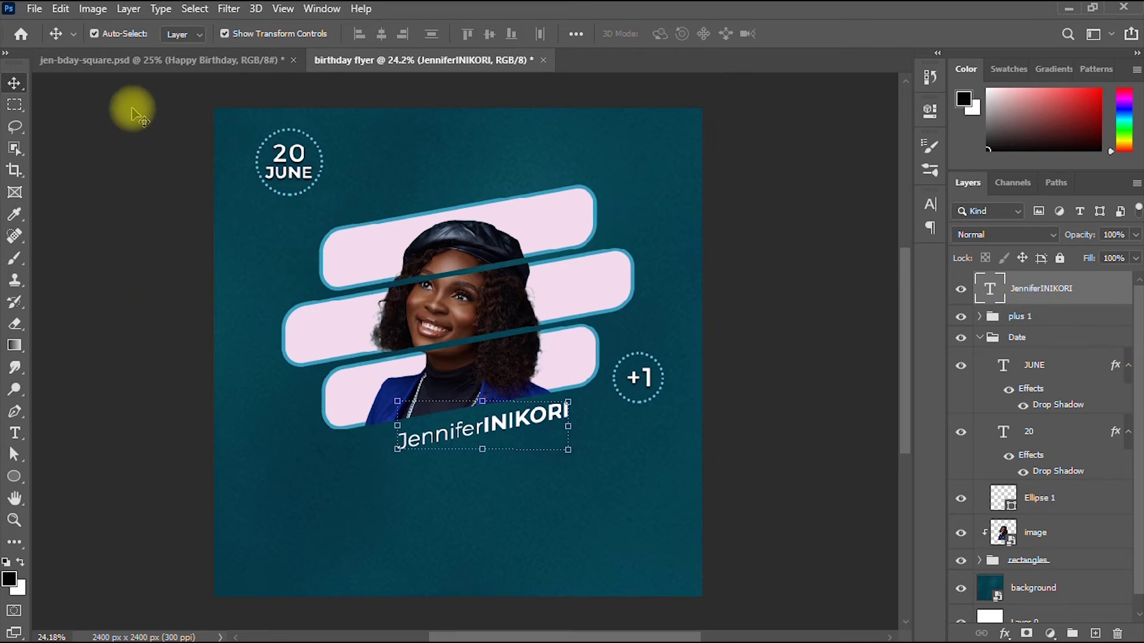
# Place the triangle pattern image as an embedded layer over the whole flyer
pyautogui.click(36, 10)
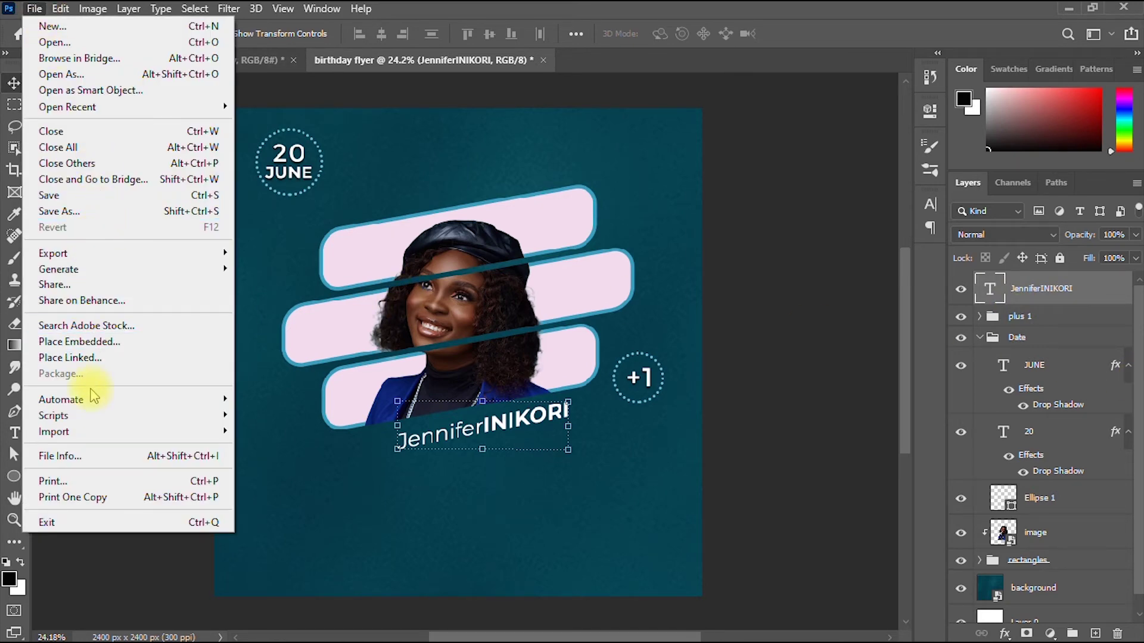
pyautogui.click(95, 341)
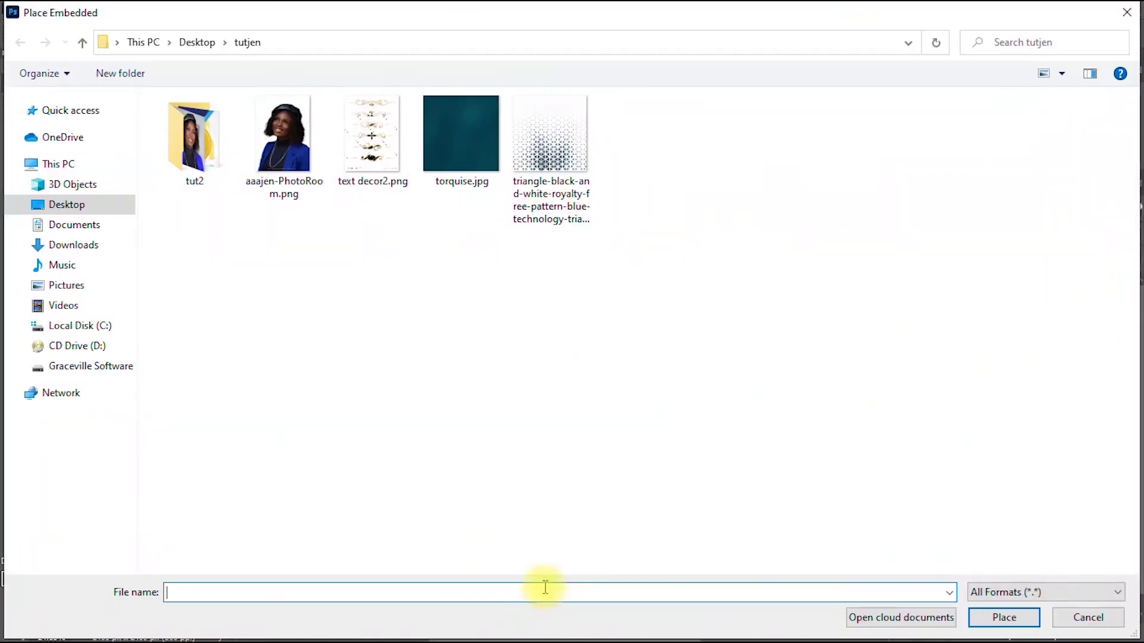
pyautogui.click(563, 153)
pyautogui.doubleClick(564, 154)
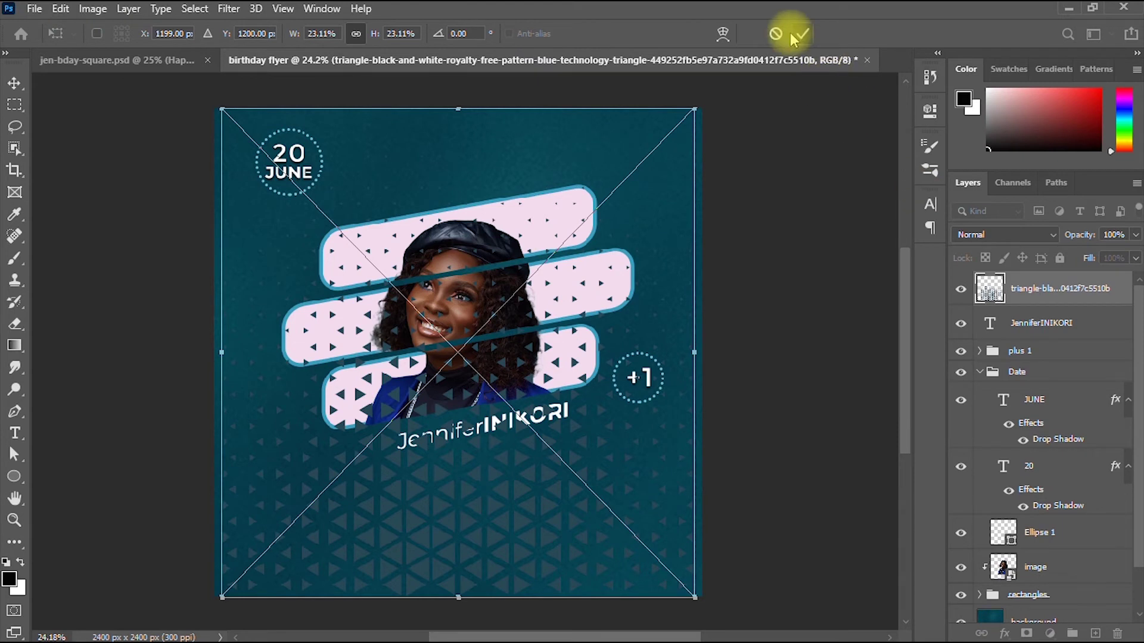
pyautogui.click(809, 34)
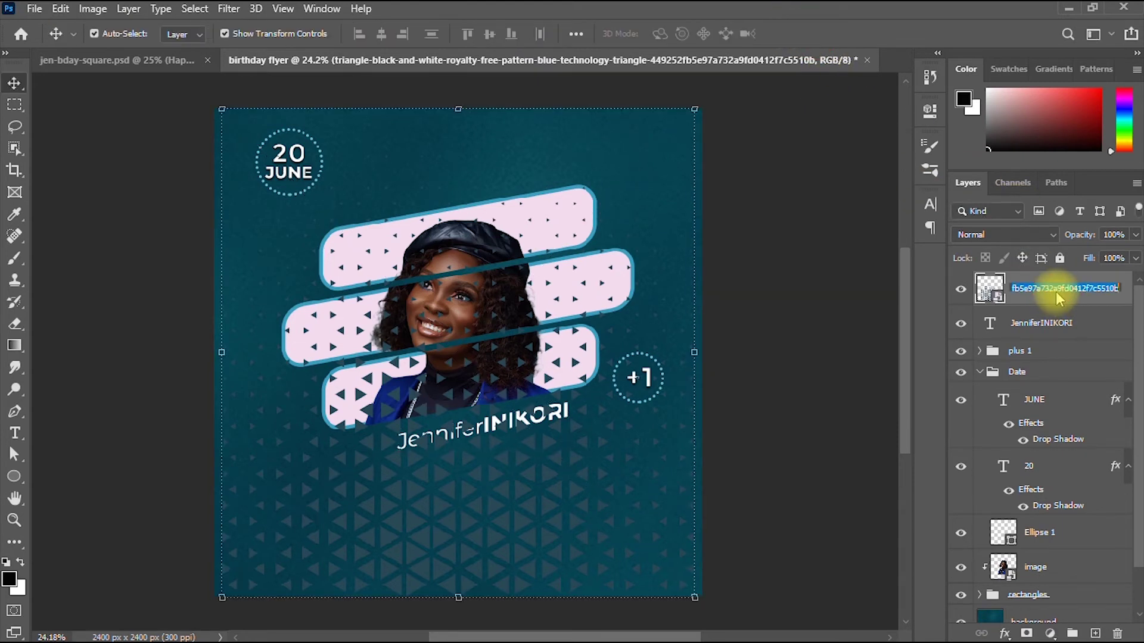
# Rename the placed pattern layer DECOR
pyautogui.write('DECOR')
pyautogui.click(786, 472)
pyautogui.rightClick(1045, 291)
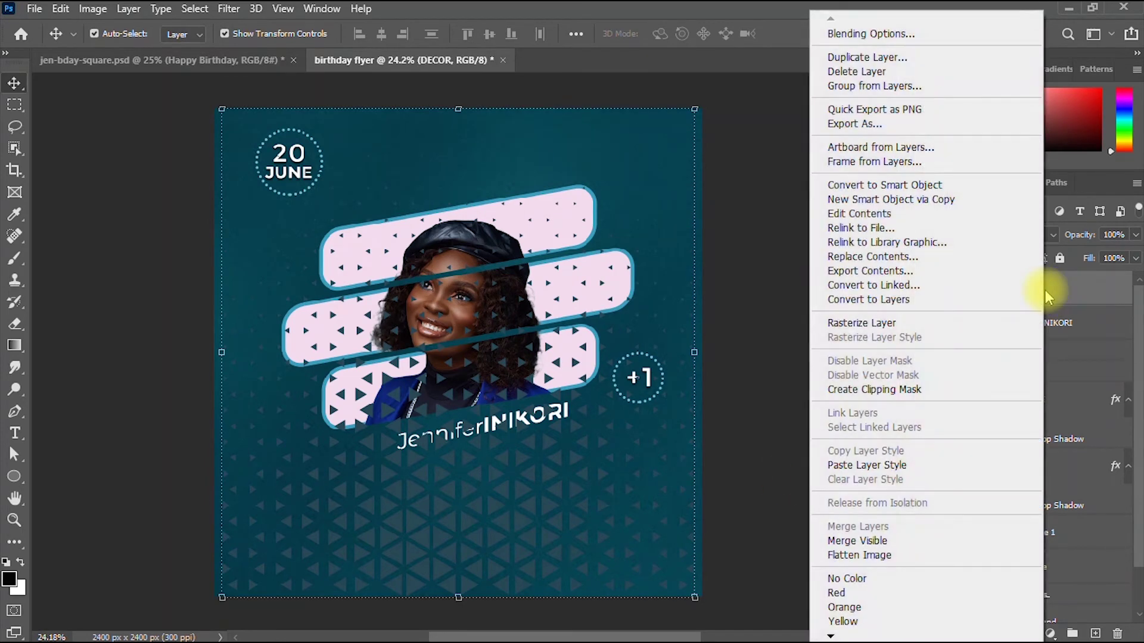
pyautogui.click(874, 34)
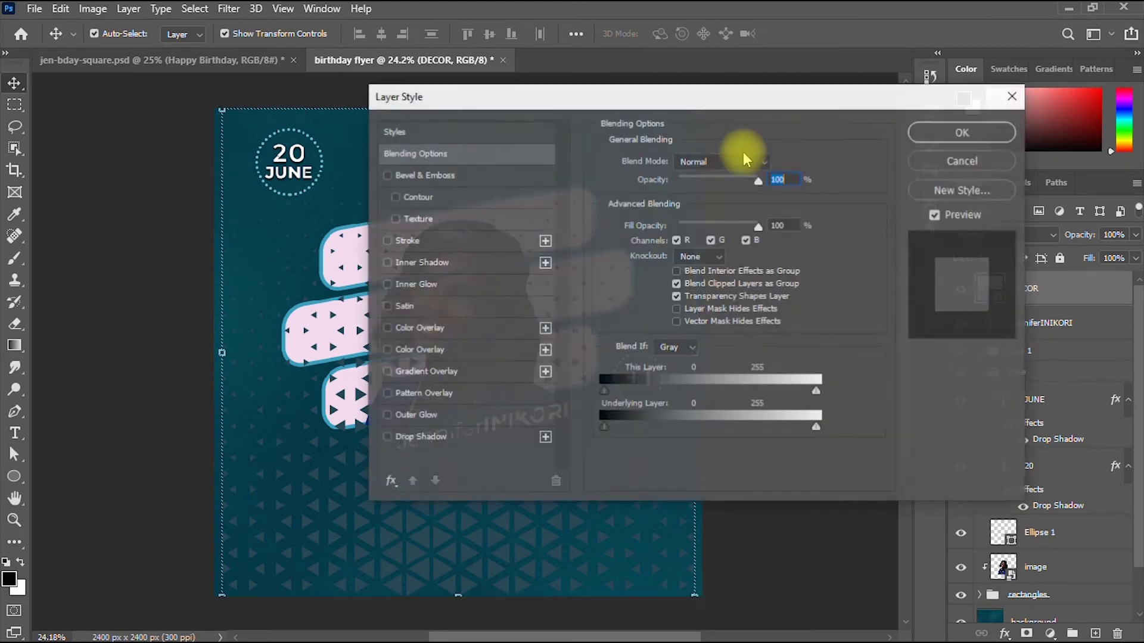
# Give the DECOR layer a white Color Overlay
pyautogui.moveTo(741, 98); pyautogui.dragTo(1045, 47)
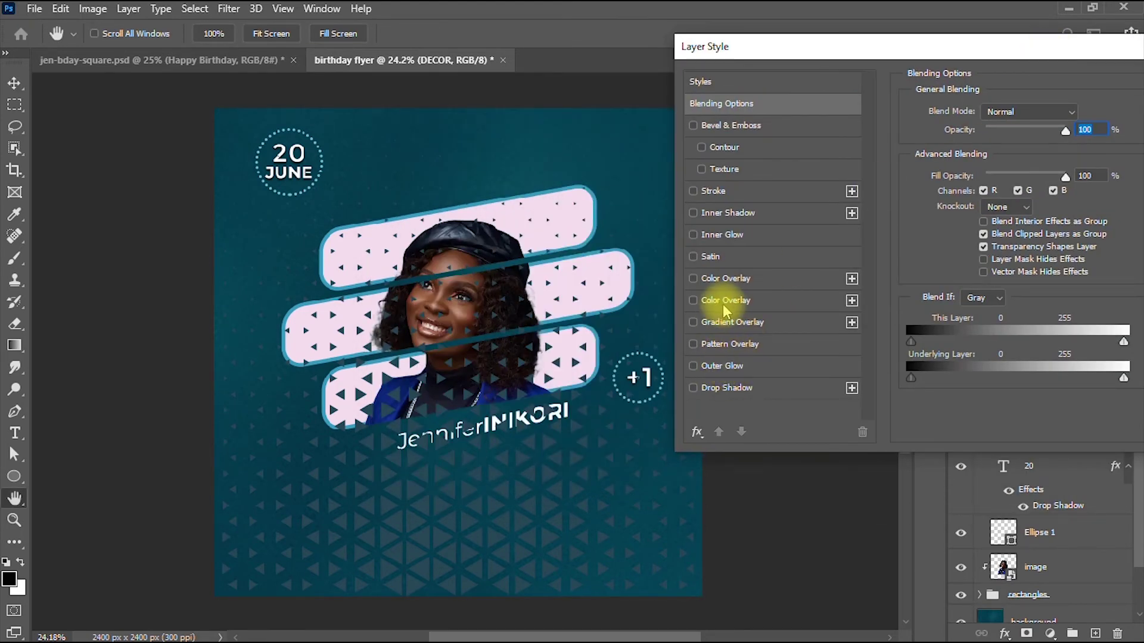
pyautogui.click(729, 281)
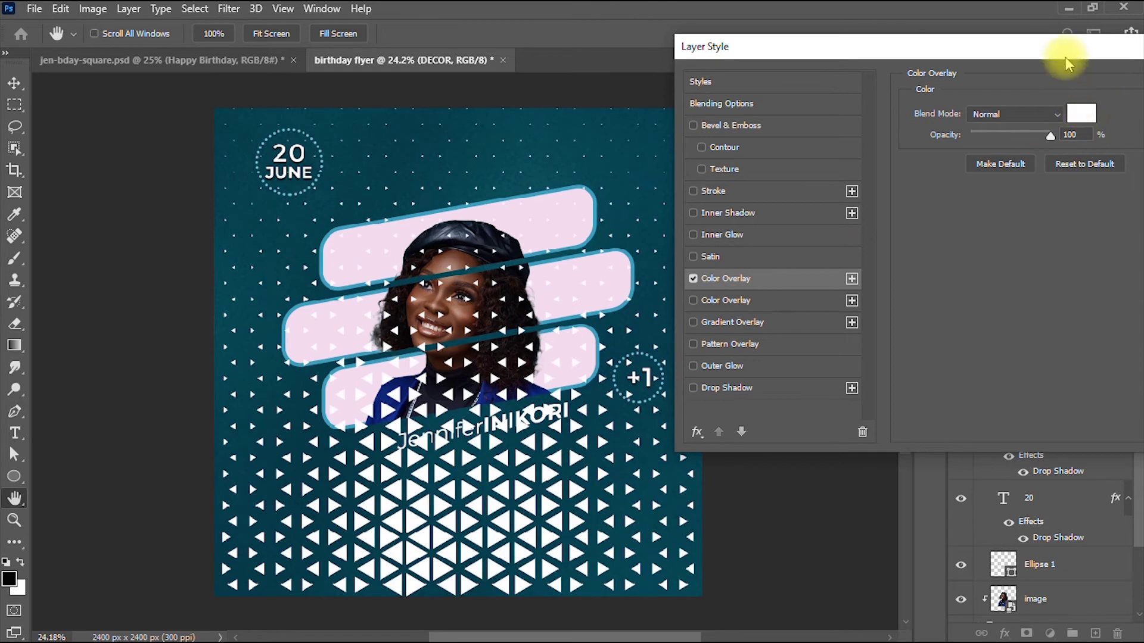
pyautogui.moveTo(1064, 61); pyautogui.dragTo(820, 98)
pyautogui.click(1023, 124)
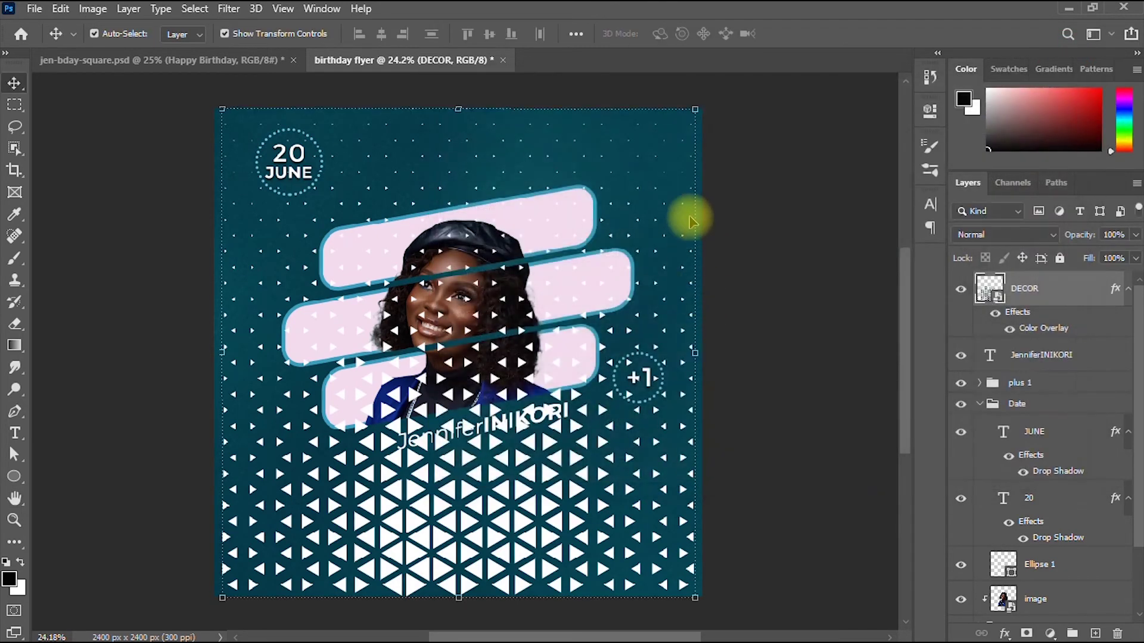
# Enlarge the DECOR pattern slightly toward the top-right and bottom-left to cover the flyer
pyautogui.moveTo(701, 113); pyautogui.dragTo(774, 69)
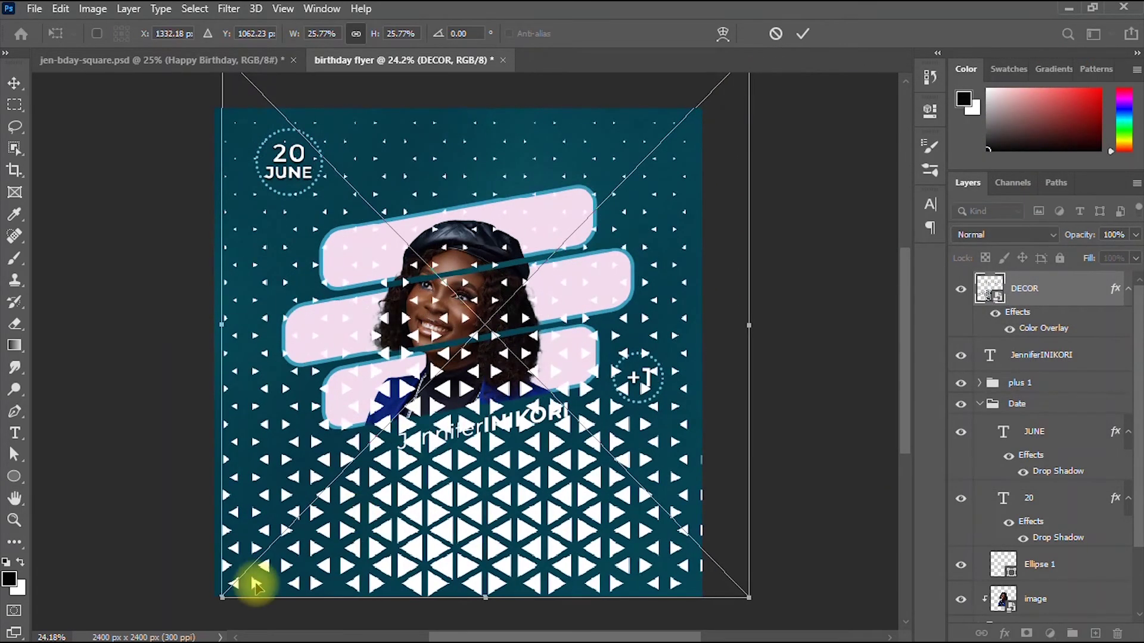
pyautogui.moveTo(220, 603); pyautogui.dragTo(194, 630)
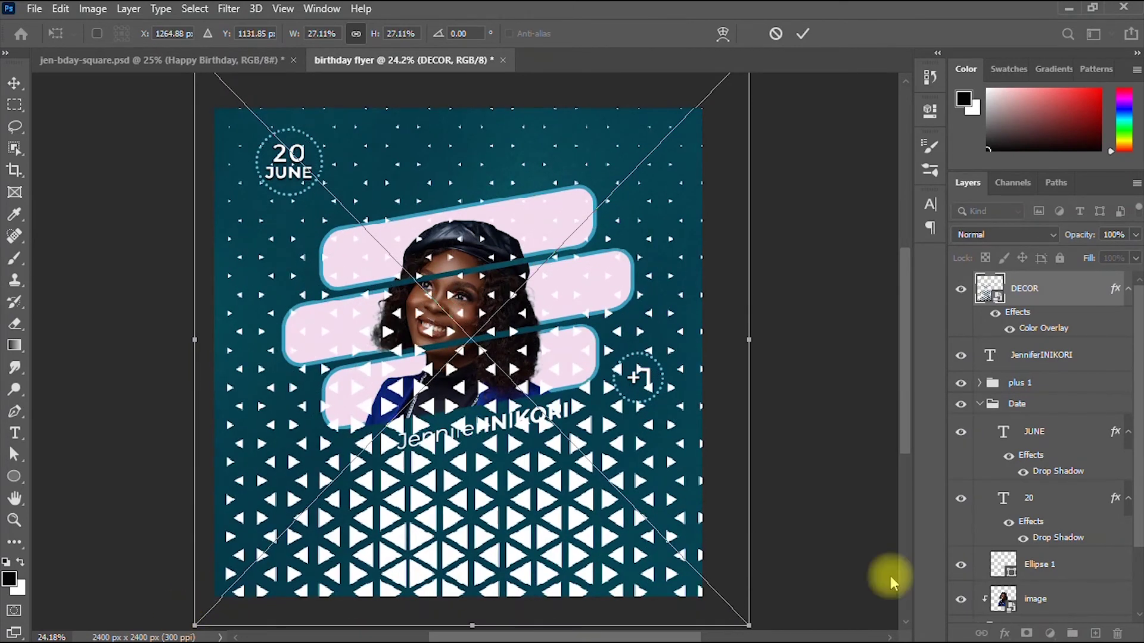
pyautogui.click(815, 37)
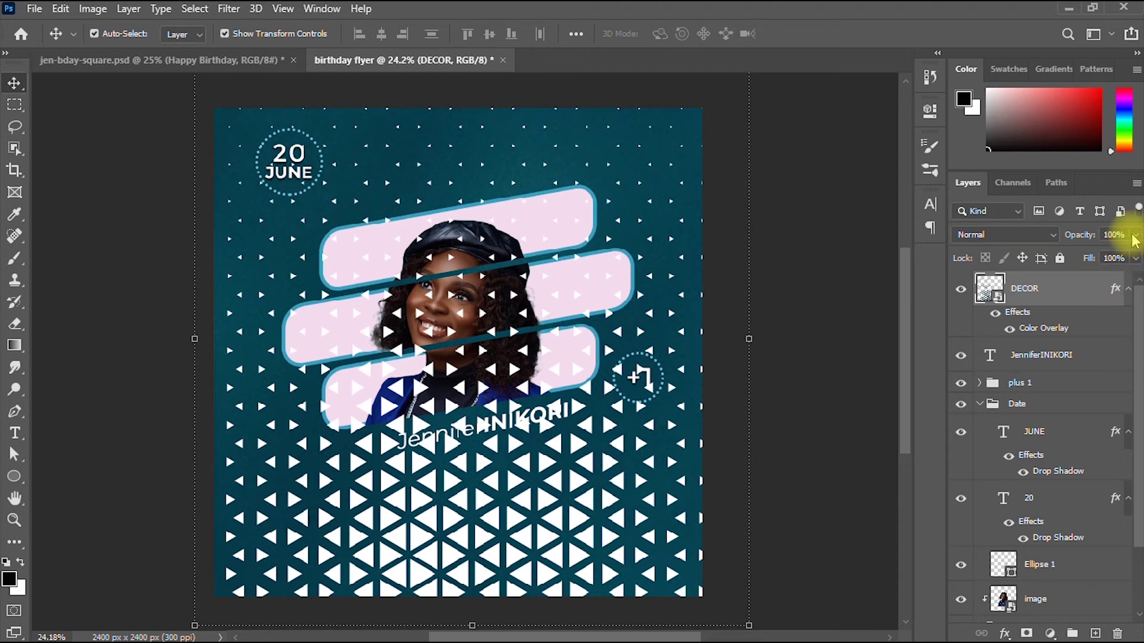
# Lower the DECOR pattern layer's opacity to 15% and reselect the DECOR layer
pyautogui.moveTo(1110, 258); pyautogui.dragTo(1073, 255)
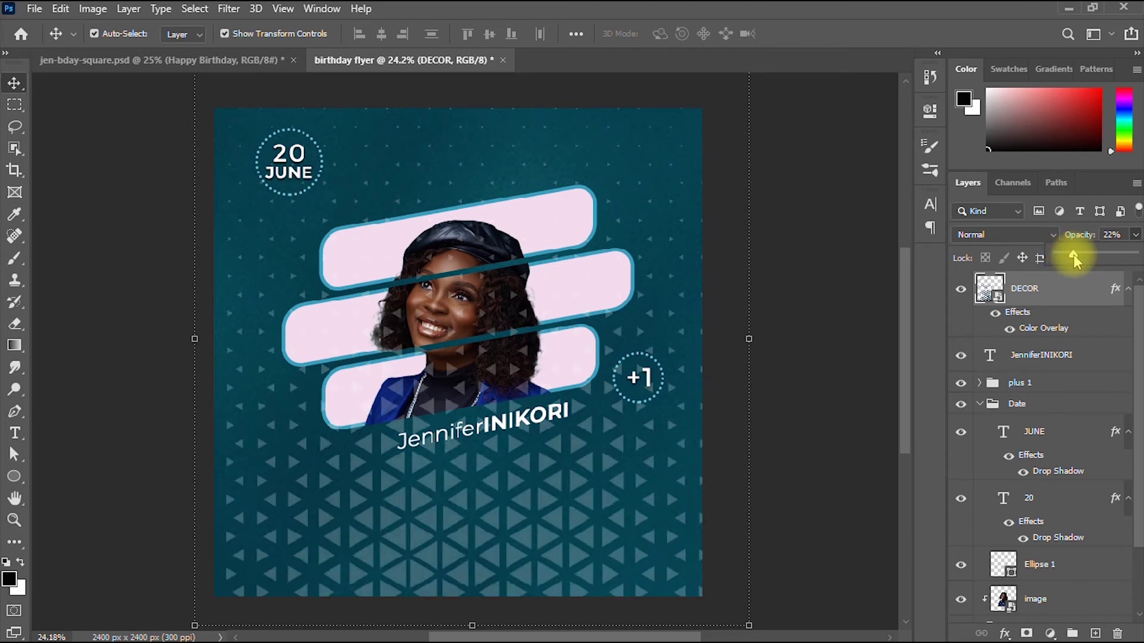
pyautogui.click(1068, 257)
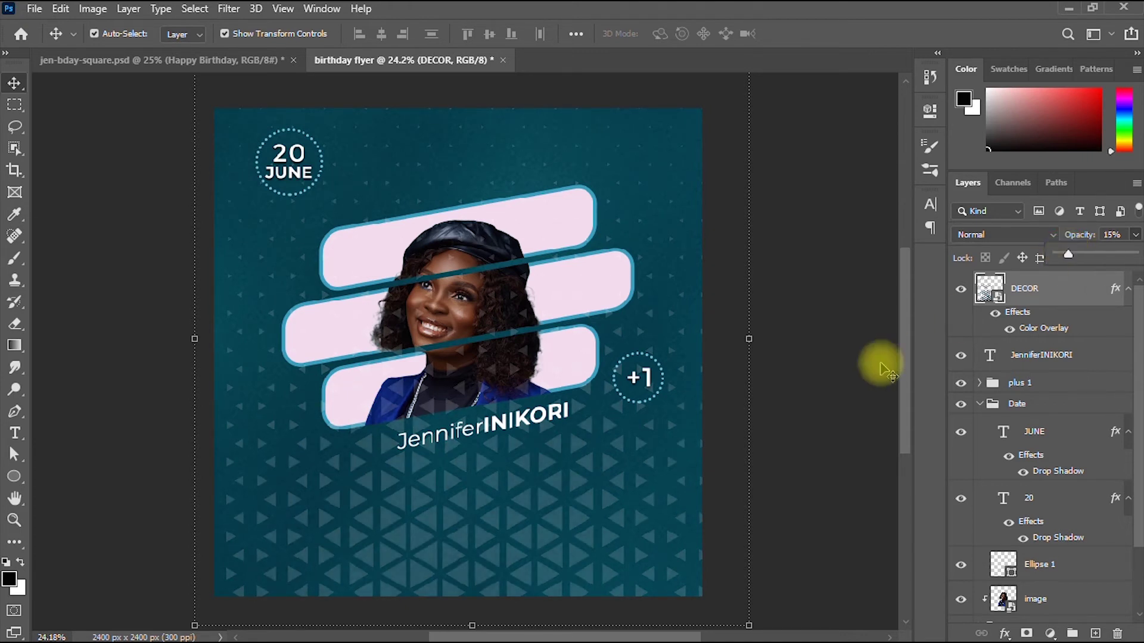
pyautogui.click(834, 385)
pyautogui.scroll(-2, 834, 387)
pyautogui.scroll(2, 834, 384)
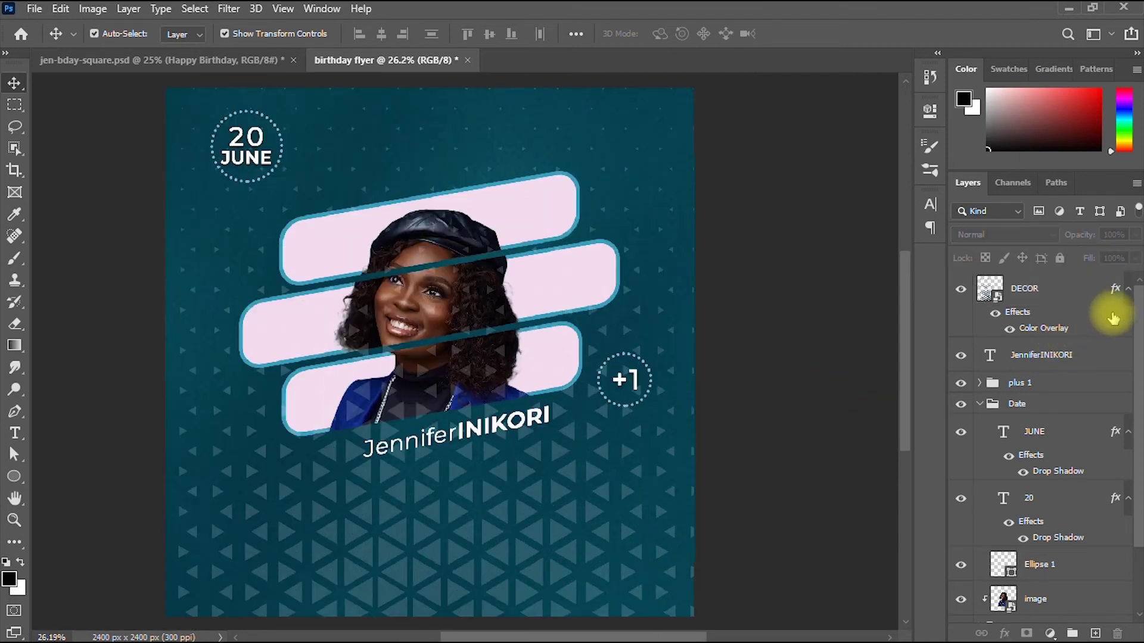
pyautogui.moveTo(1138, 340); pyautogui.dragTo(1118, 302)
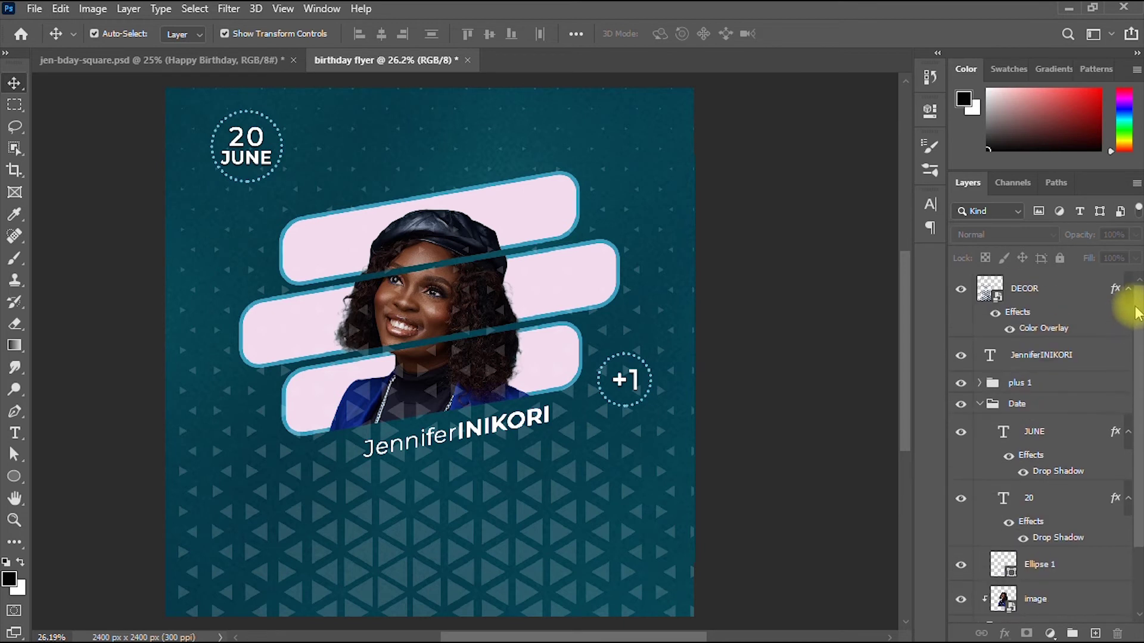
pyautogui.click(1052, 298)
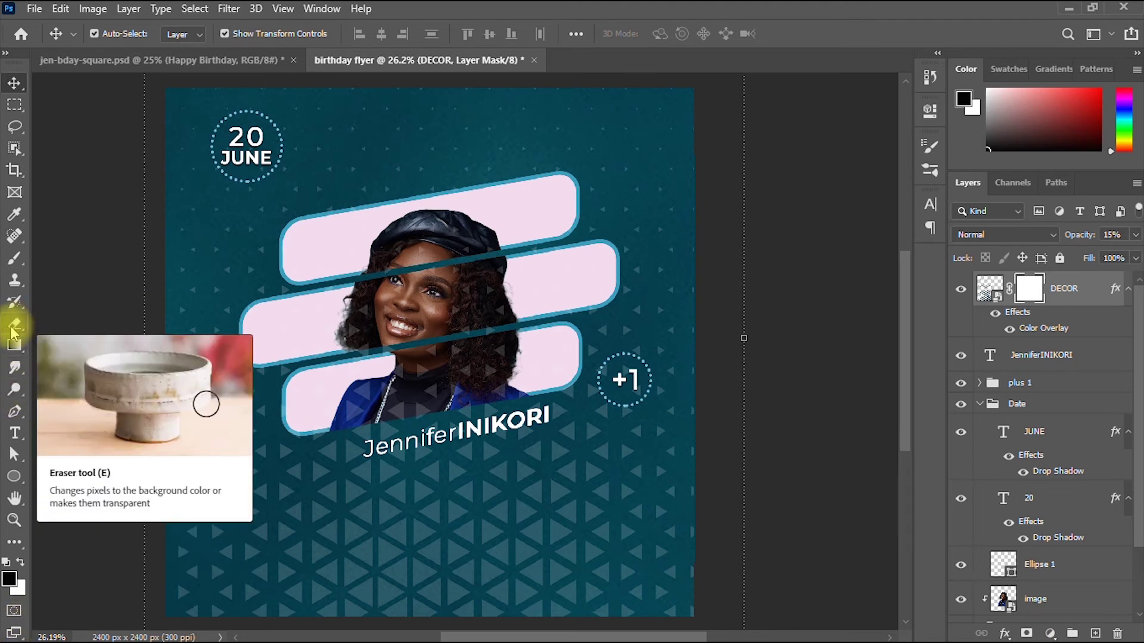
# Brush black on the DECOR mask over the woman's face, hair and top to hide the triangles
pyautogui.click(15, 259)
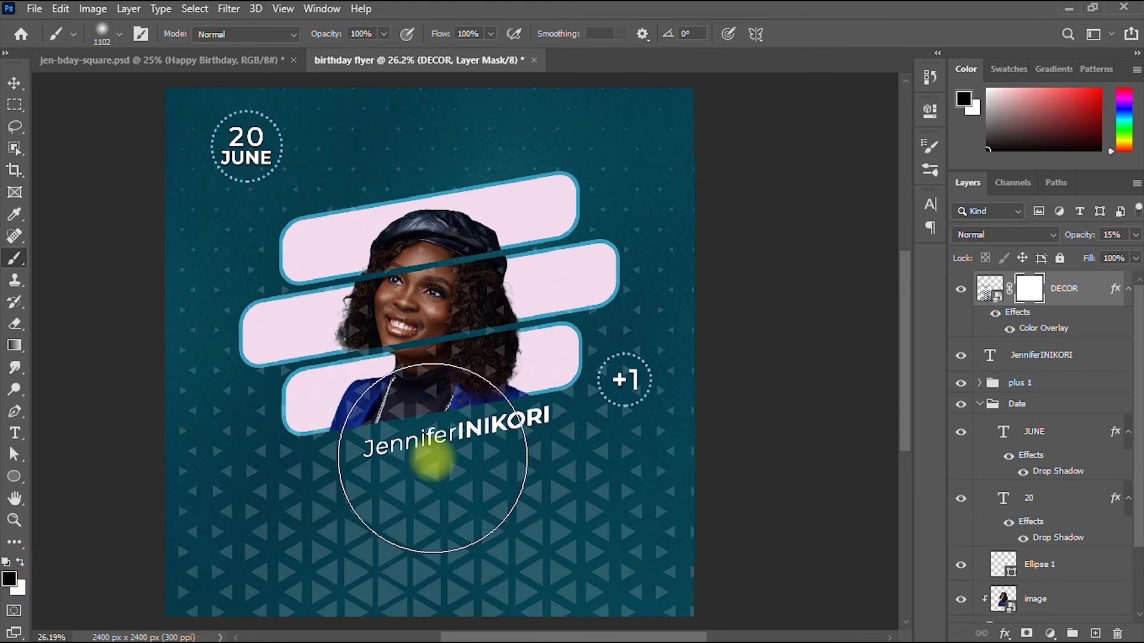
pyautogui.moveTo(439, 467)
pyautogui.mouseDown()
pyautogui.moveTo(441, 336)
pyautogui.moveTo(407, 337)
pyautogui.moveTo(483, 307)
pyautogui.moveTo(395, 267)
pyautogui.moveTo(343, 312)
pyautogui.moveTo(509, 251)
pyautogui.moveTo(574, 258)
pyautogui.moveTo(488, 288)
pyautogui.moveTo(307, 300)
pyautogui.moveTo(289, 316)
pyautogui.moveTo(368, 461)
pyautogui.moveTo(399, 447)
pyautogui.moveTo(412, 464)
pyautogui.moveTo(430, 525)
pyautogui.moveTo(496, 462)
pyautogui.moveTo(581, 412)
pyautogui.moveTo(602, 369)
pyautogui.moveTo(299, 370)
pyautogui.moveTo(286, 283)
pyautogui.moveTo(428, 500)
pyautogui.moveTo(436, 525)
pyautogui.moveTo(397, 538)
pyautogui.moveTo(535, 500)
pyautogui.moveTo(507, 500)
pyautogui.moveTo(533, 518)
pyautogui.moveTo(372, 534)
pyautogui.moveTo(287, 491)
pyautogui.moveTo(395, 547)
pyautogui.moveTo(525, 516)
pyautogui.moveTo(564, 477)
pyautogui.moveTo(355, 558)
pyautogui.moveTo(387, 563)
pyautogui.moveTo(375, 448)
pyautogui.moveTo(235, 533)
pyautogui.mouseUp()
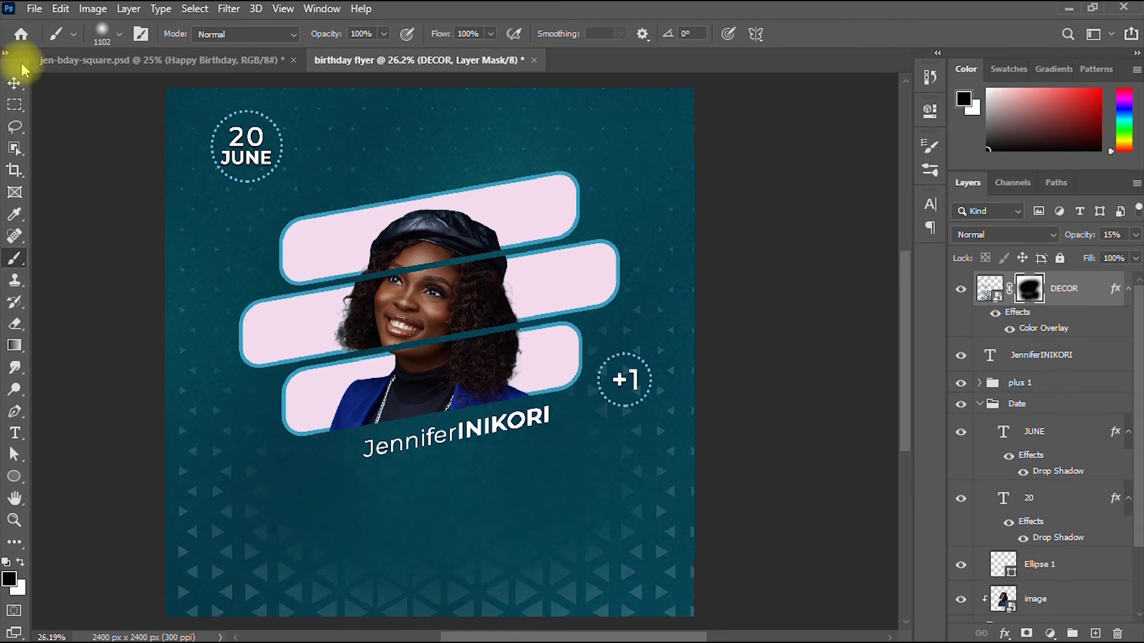
pyautogui.click(15, 83)
pyautogui.scroll(-4, 340, 235)
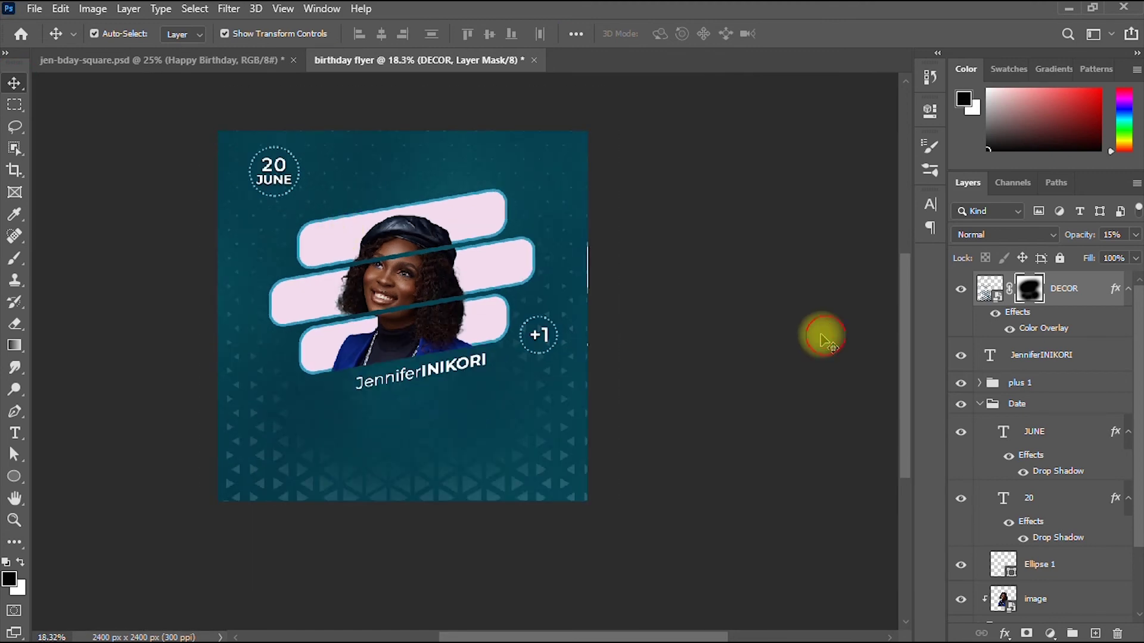
# Deselect the DECOR layer and reframe the whole flyer in view, ready for new text
pyautogui.click(817, 332)
pyautogui.scroll(1, 690, 321)
pyautogui.scroll(-2, 690, 322)
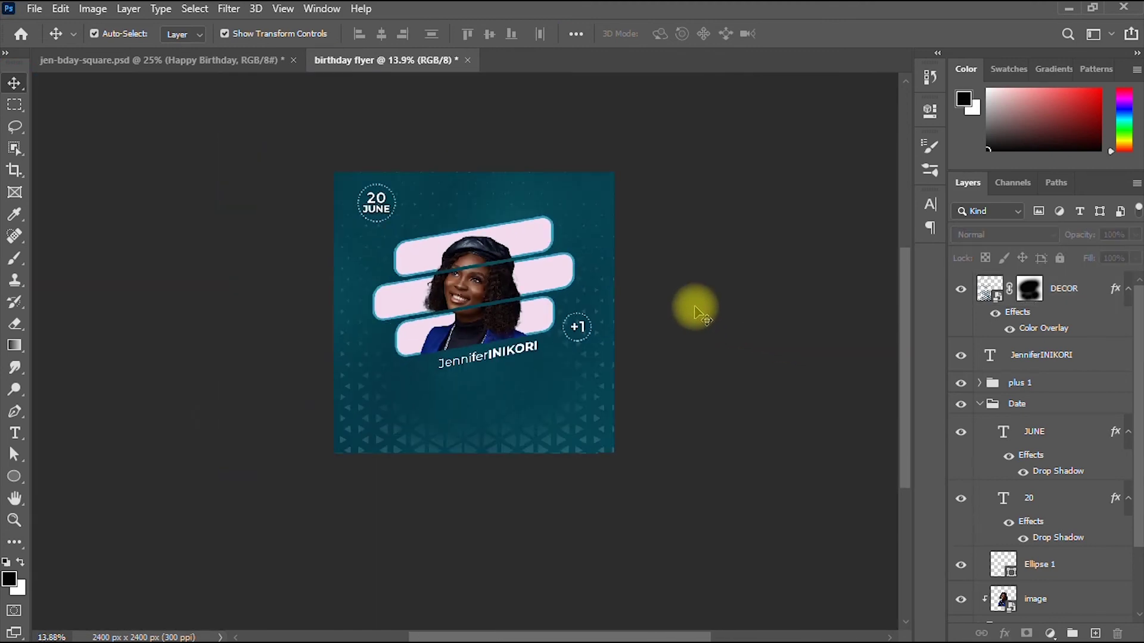
pyautogui.scroll(2, 530, 420)
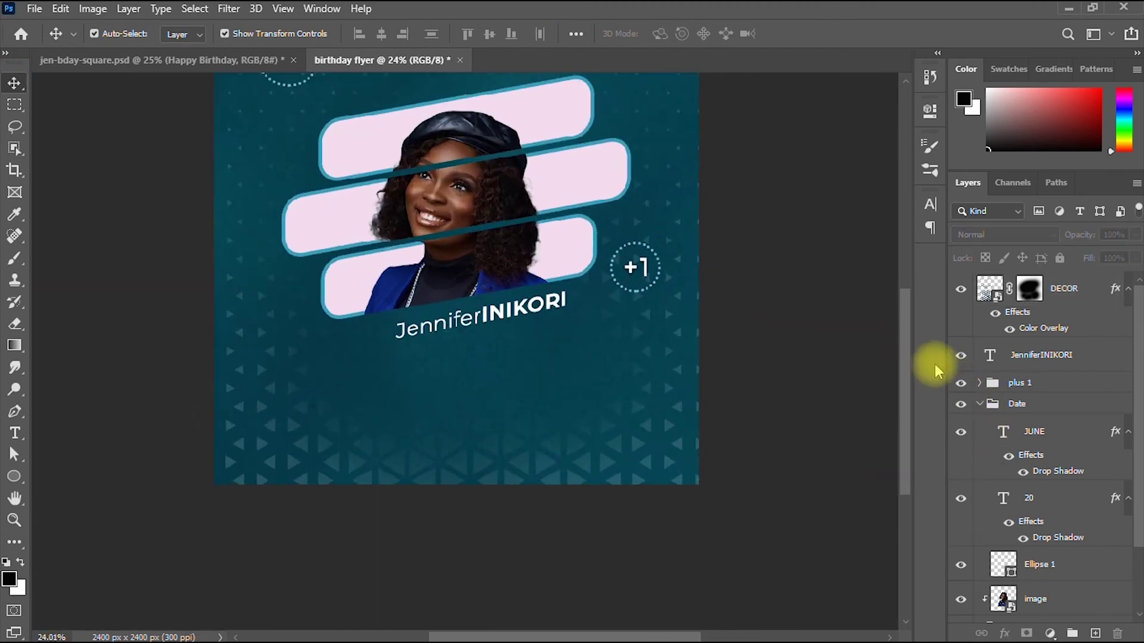
pyautogui.moveTo(905, 372); pyautogui.dragTo(912, 345)
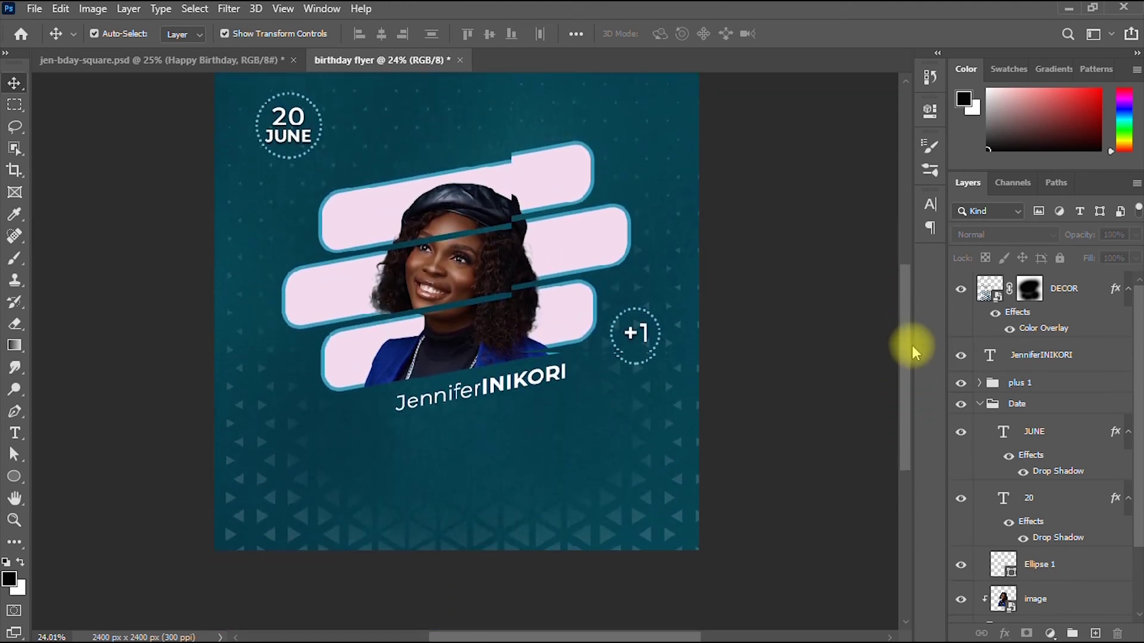
pyautogui.click(14, 436)
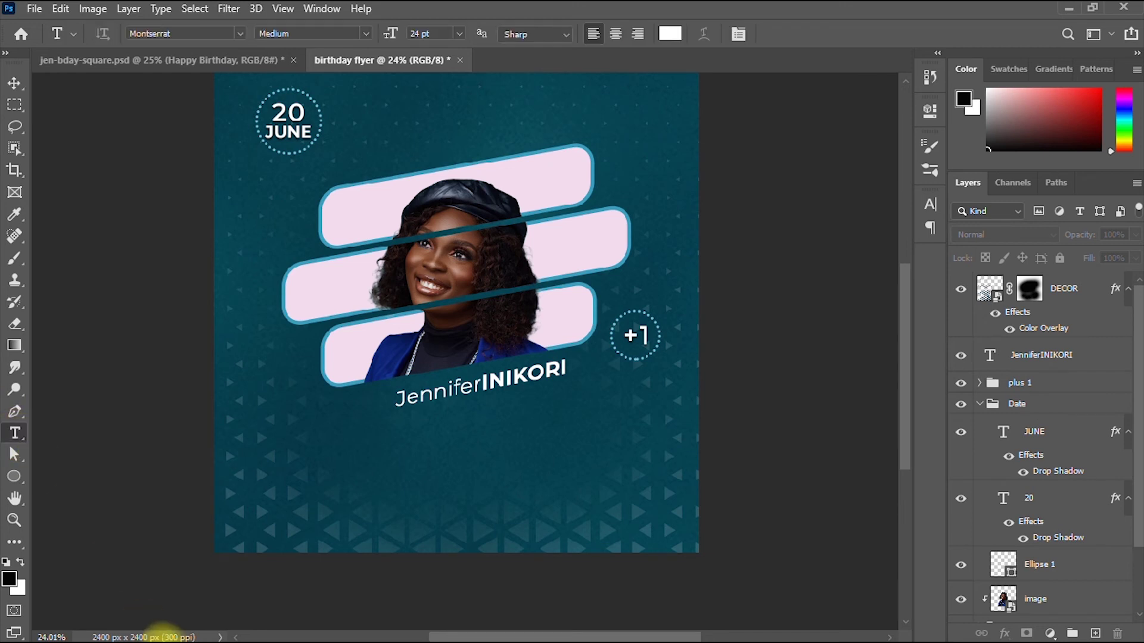
# Add a white Montserrat 'Happy Birthday' text layer centred below the name
pyautogui.click(372, 472)
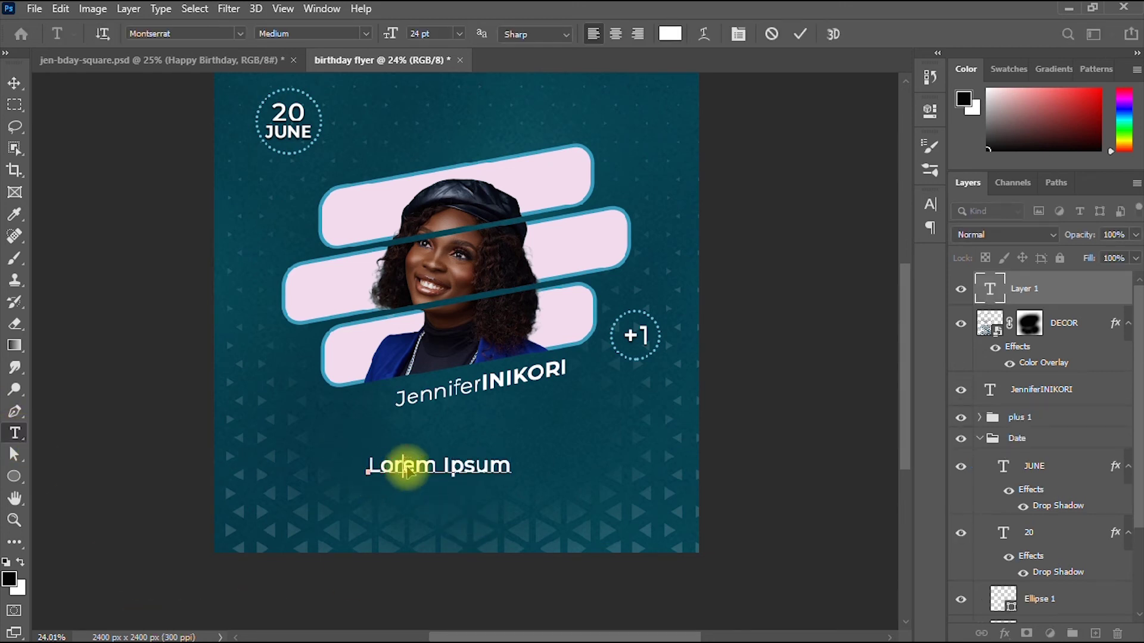
pyautogui.hotkey('ctrl', 'a')
pyautogui.write('Hap')
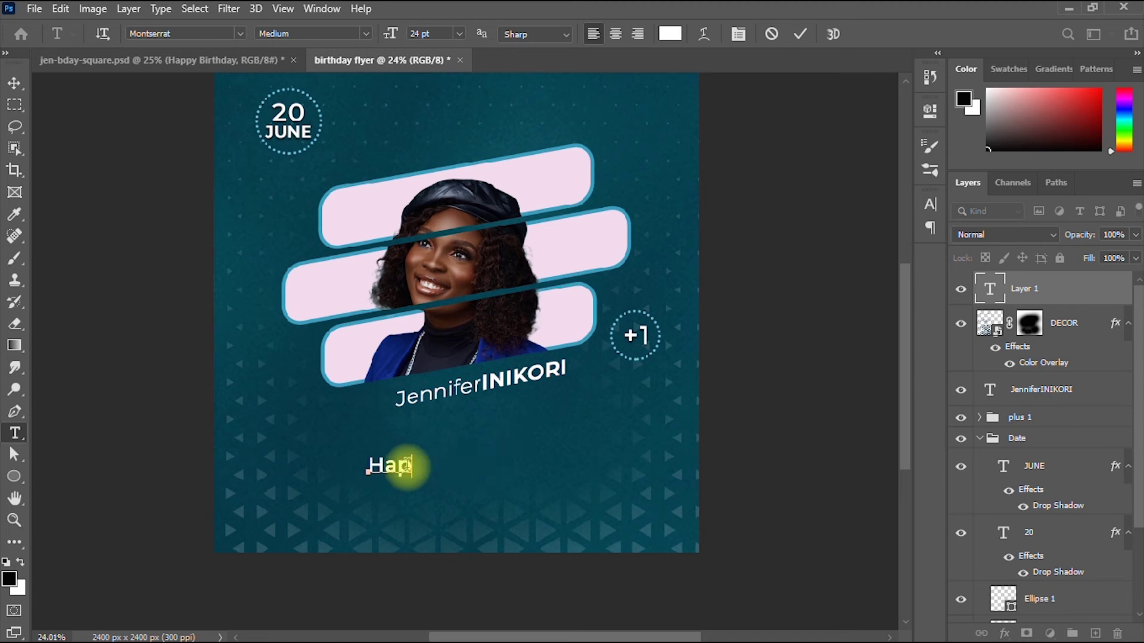
pyautogui.write('py Birthday')
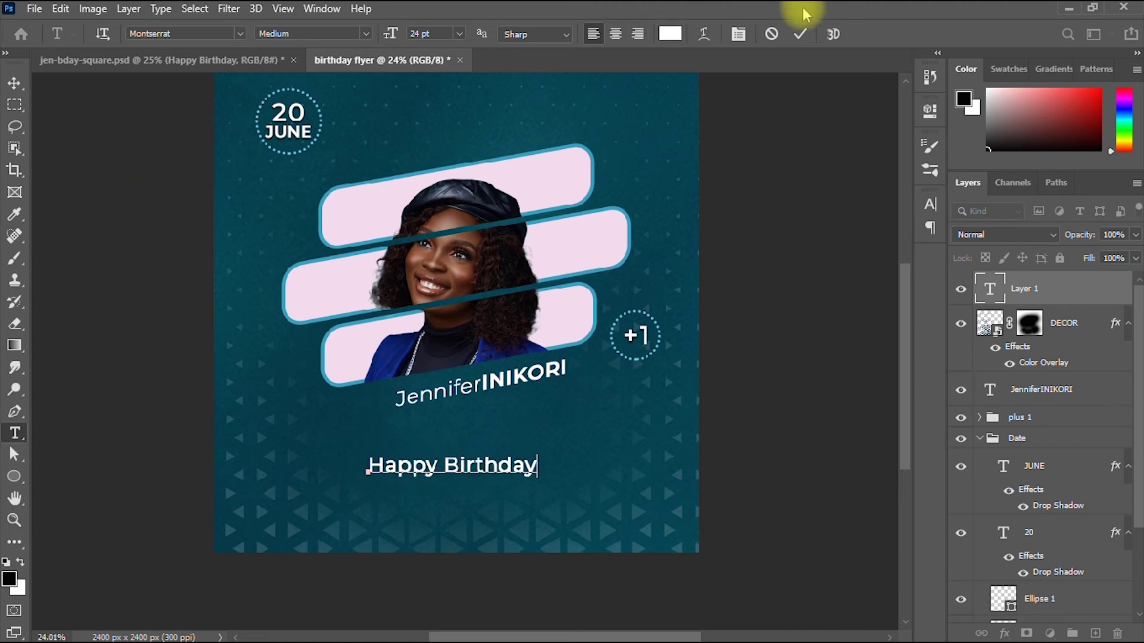
pyautogui.click(800, 34)
pyautogui.click(804, 188)
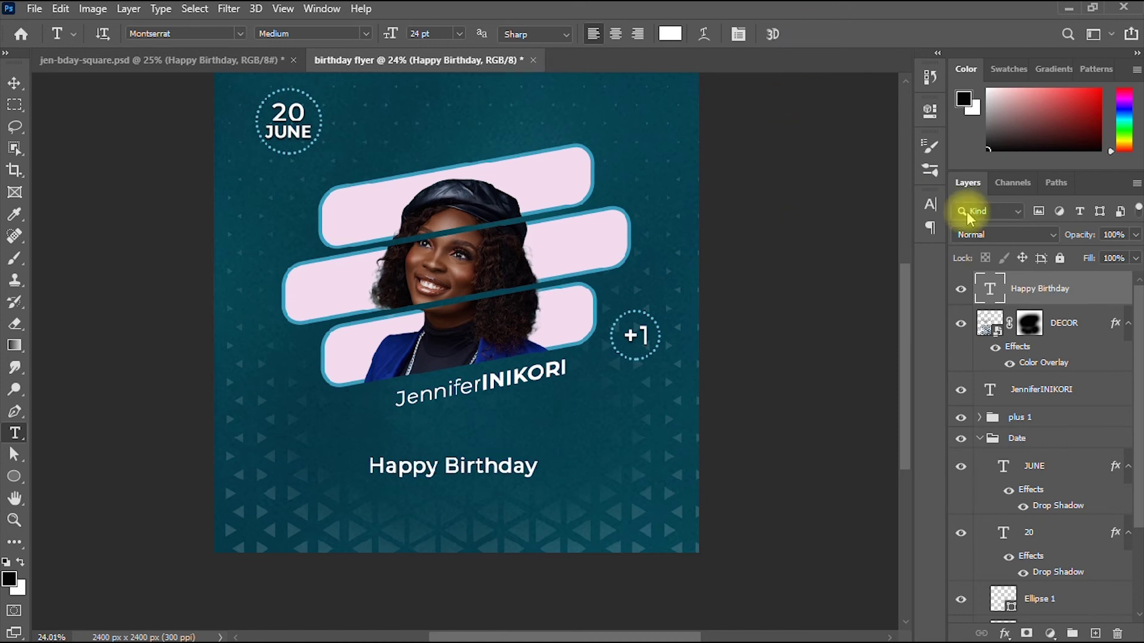
pyautogui.click(931, 206)
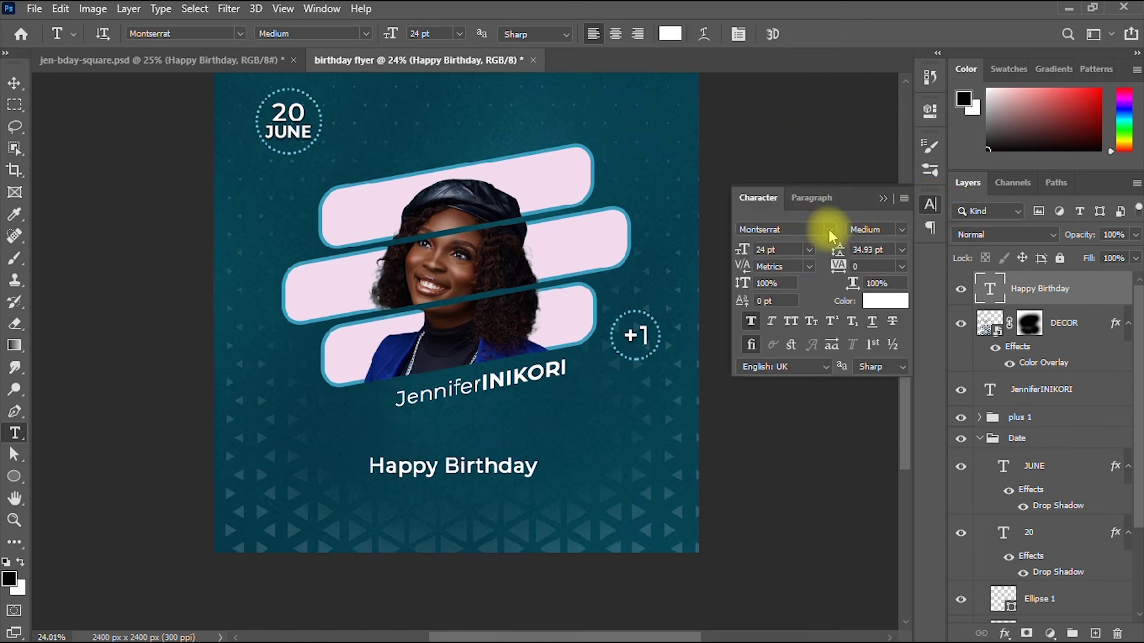
# Switch Happy Birthday to Kaushan Script and scale it up to 35.5 pt
pyautogui.click(830, 230)
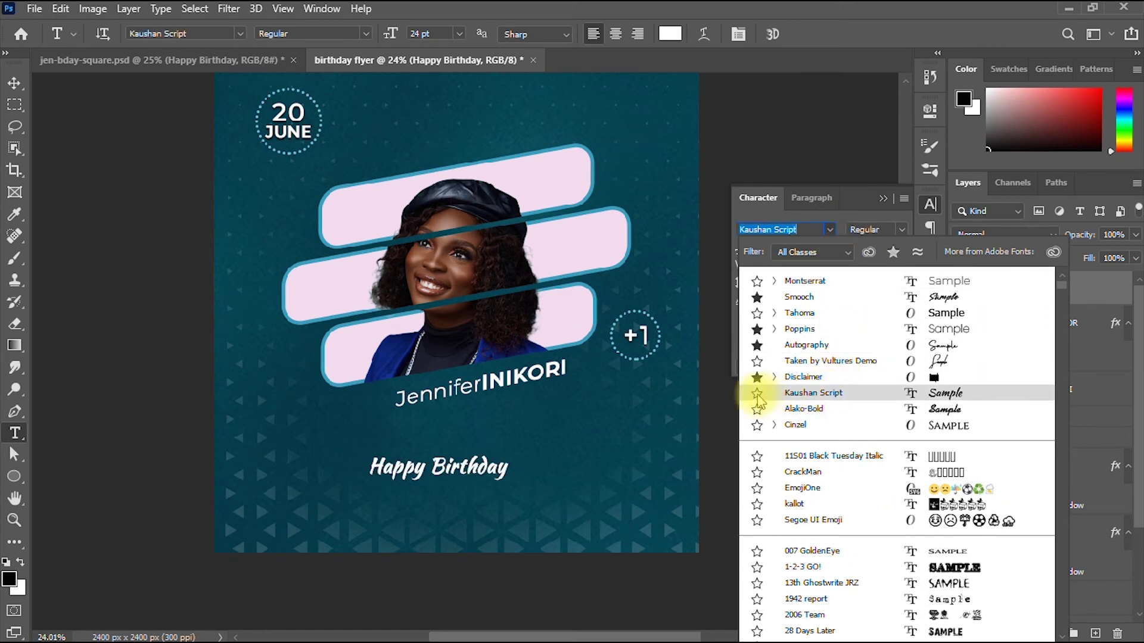
pyautogui.click(865, 395)
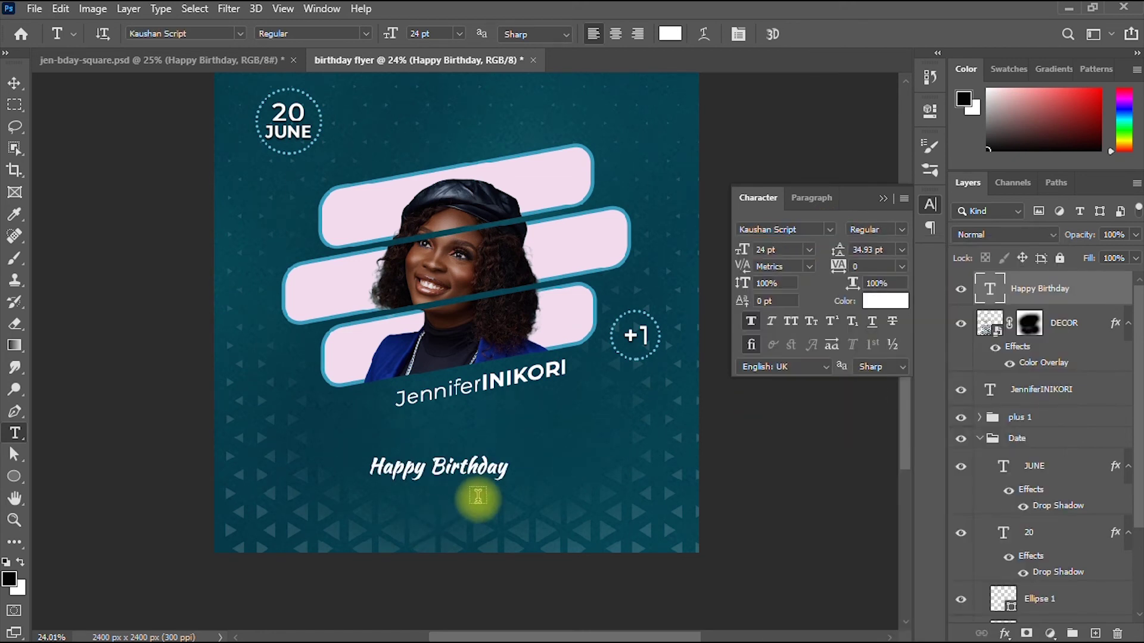
pyautogui.click(14, 83)
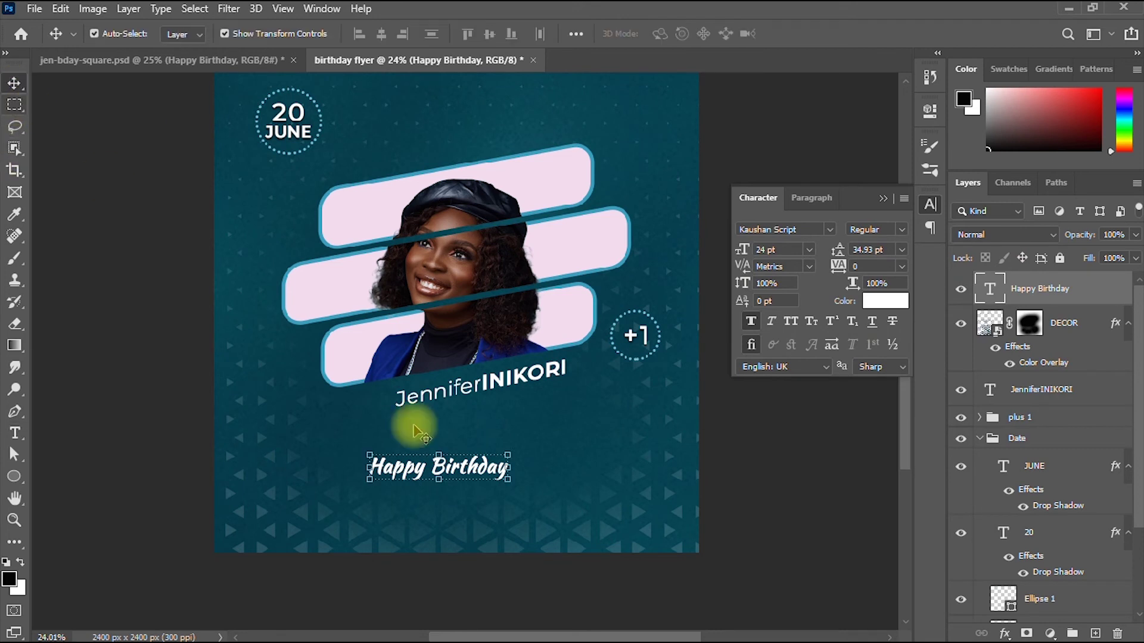
pyautogui.moveTo(508, 455); pyautogui.dragTo(522, 475)
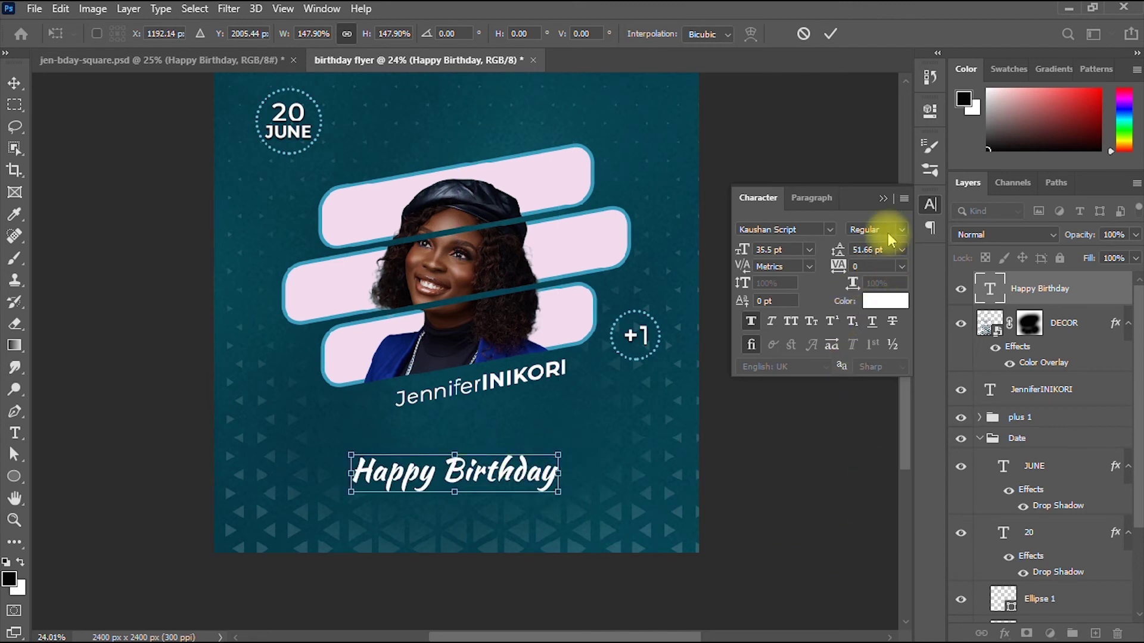
pyautogui.press('Return')
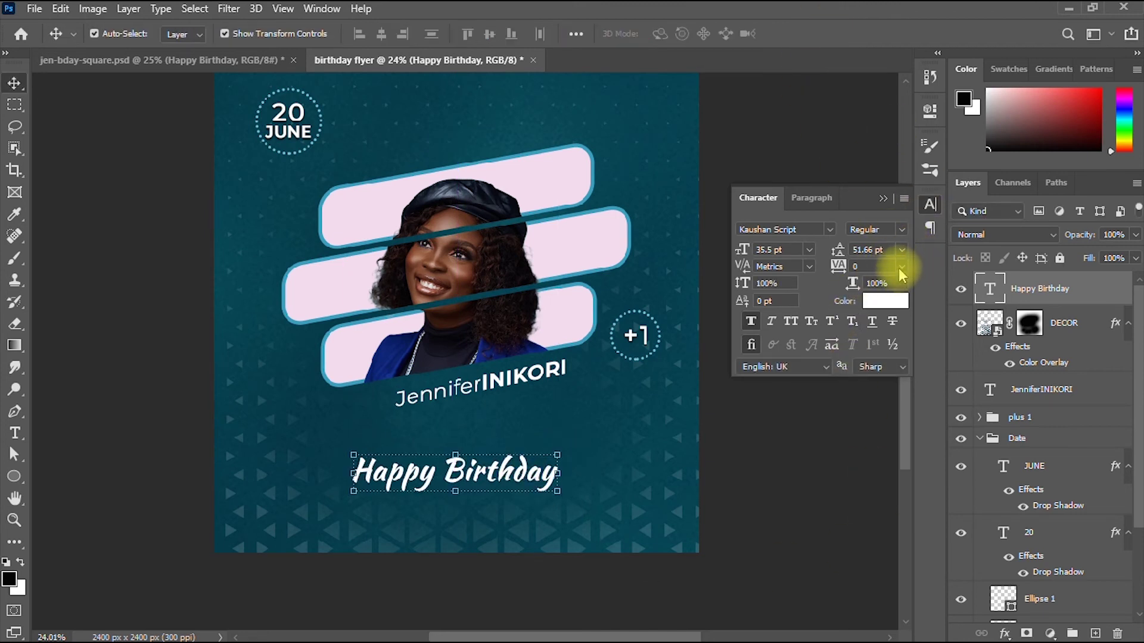
# Set Happy Birthday's tracking to 50 and centre it just beneath the name
pyautogui.click(901, 266)
pyautogui.click(867, 414)
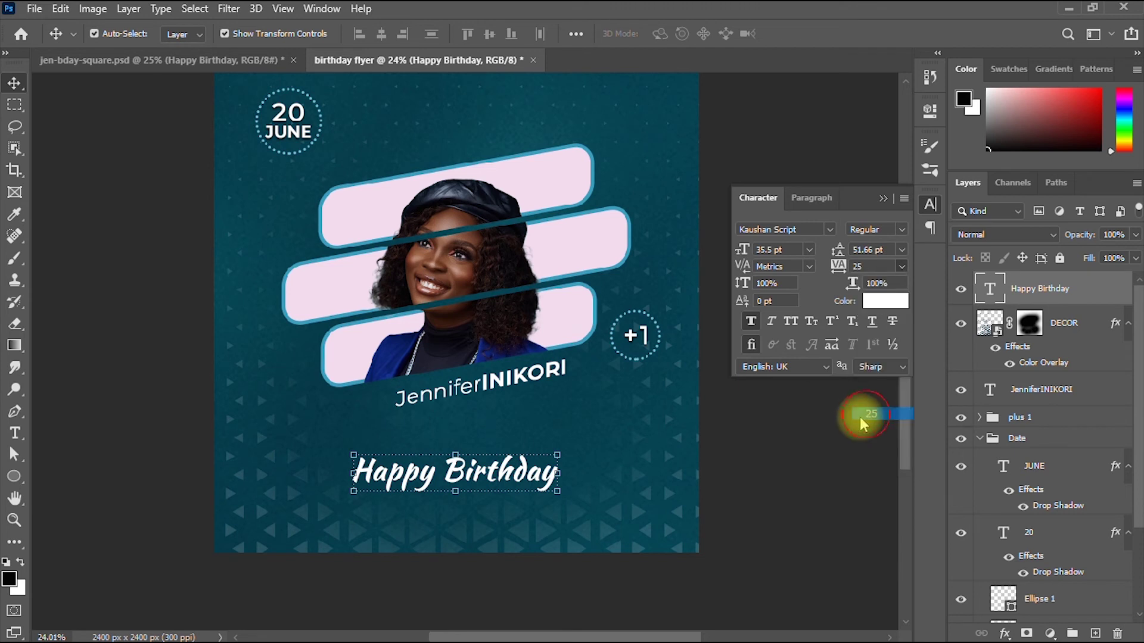
pyautogui.click(901, 266)
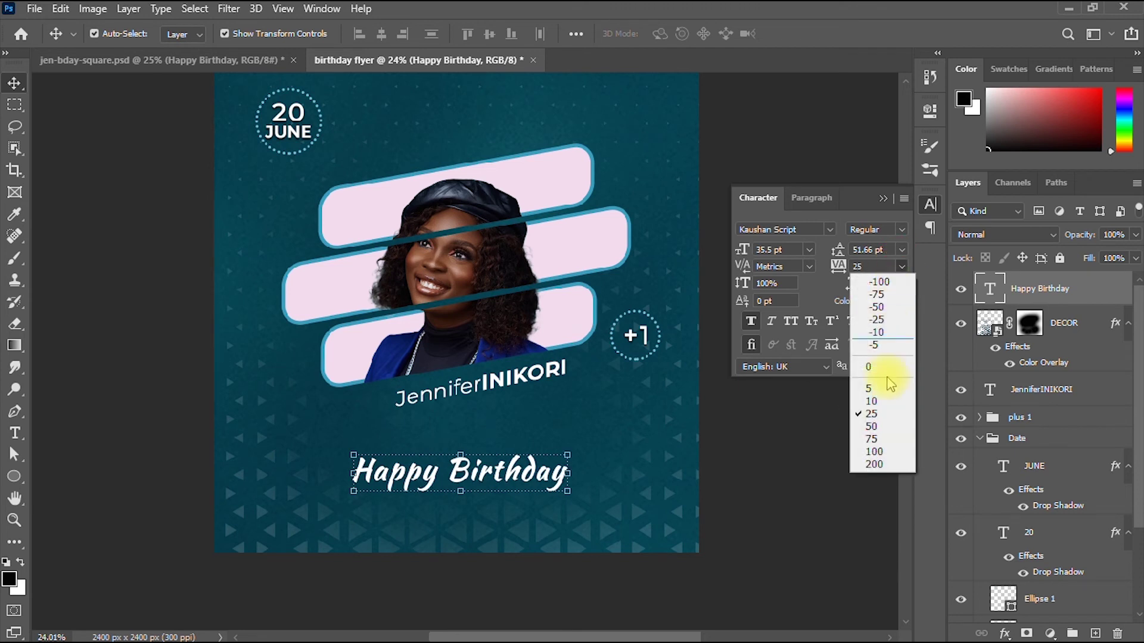
pyautogui.click(889, 427)
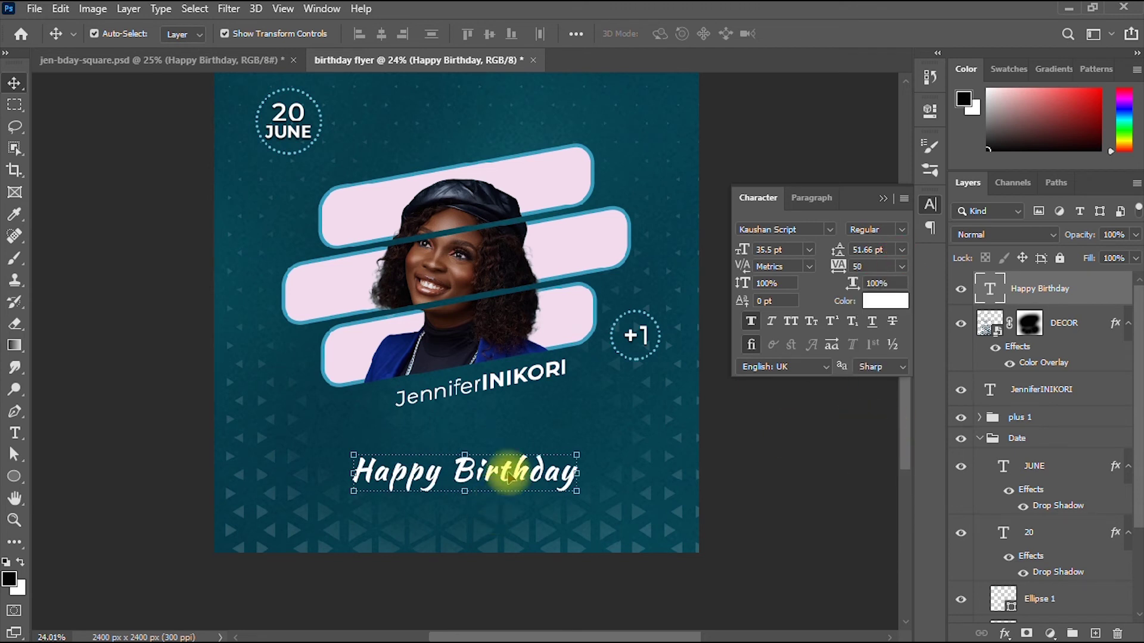
pyautogui.moveTo(503, 467); pyautogui.dragTo(498, 469)
pyautogui.press('Down')
pyautogui.press('Down')
pyautogui.press('Down')
pyautogui.press('Down')
pyautogui.press('Down')
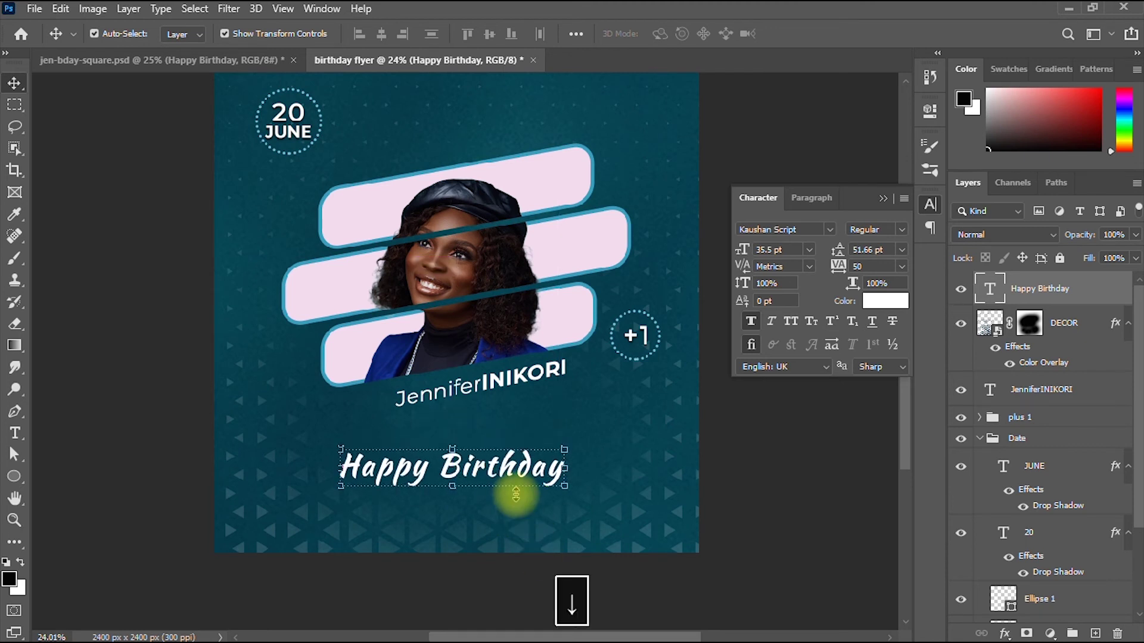
pyautogui.press('Right')
pyautogui.press('Right')
pyautogui.press('Right')
pyautogui.press('Right')
pyautogui.press('Right')
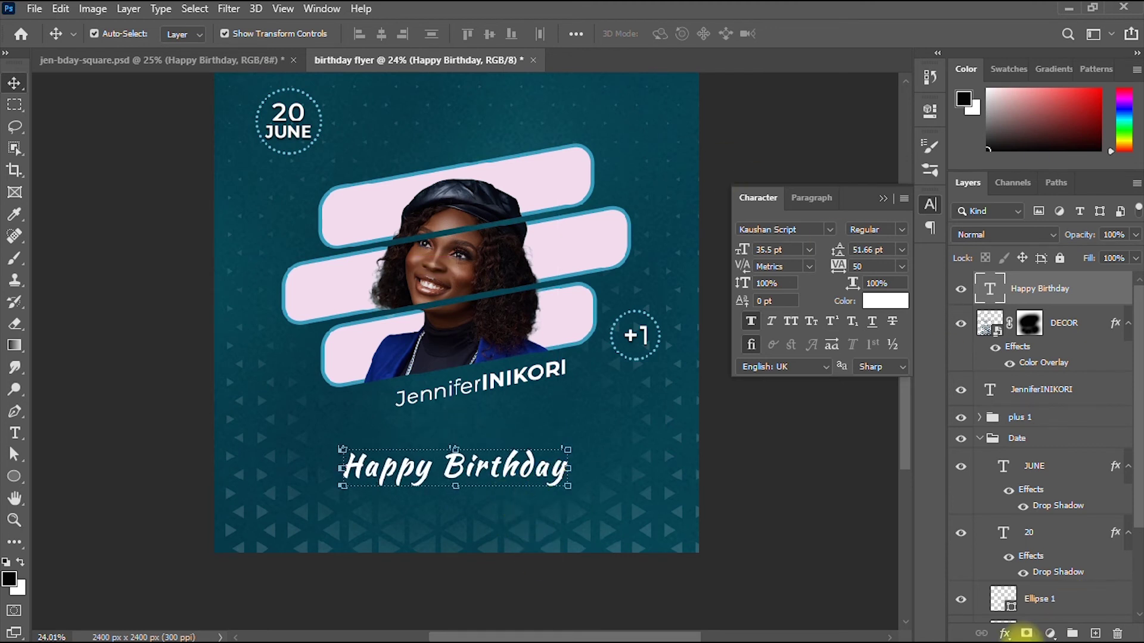
# Give Happy Birthday a drop shadow (11 px distance, 16% spread) and scale it up slightly
pyautogui.rightClick(1088, 296)
pyautogui.click(933, 27)
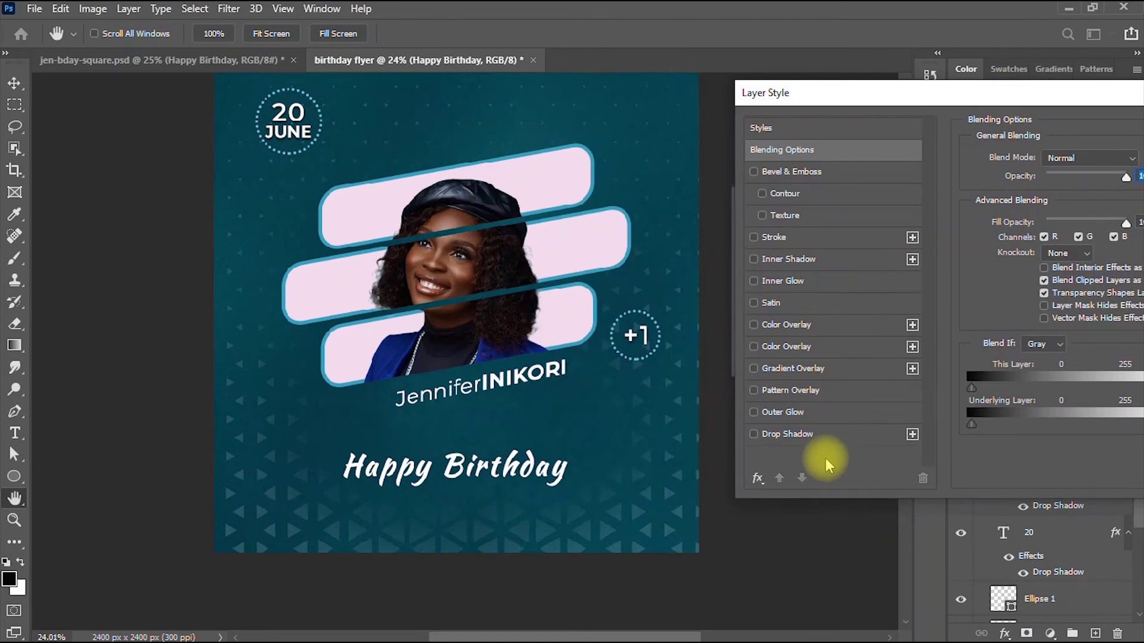
pyautogui.click(813, 436)
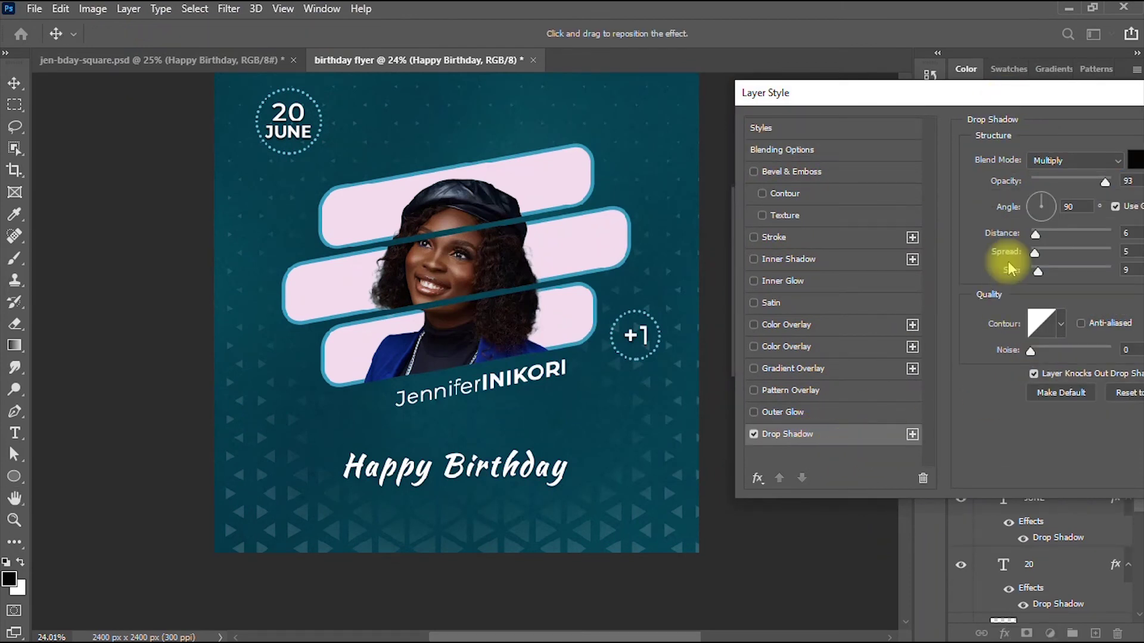
pyautogui.moveTo(927, 94); pyautogui.dragTo(782, 163)
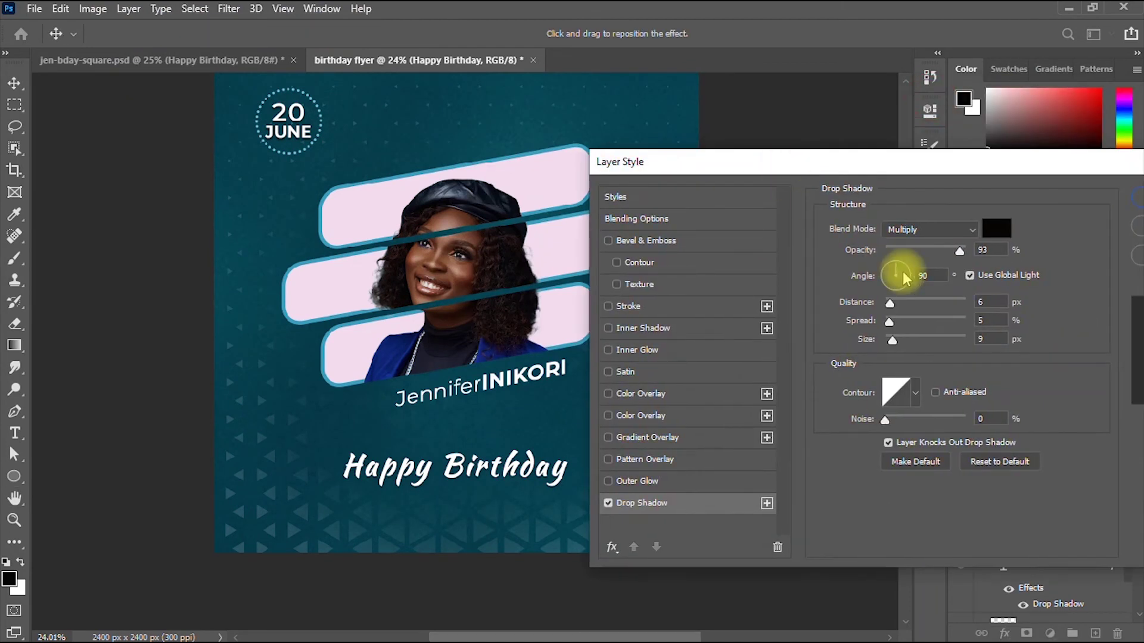
pyautogui.click(895, 305)
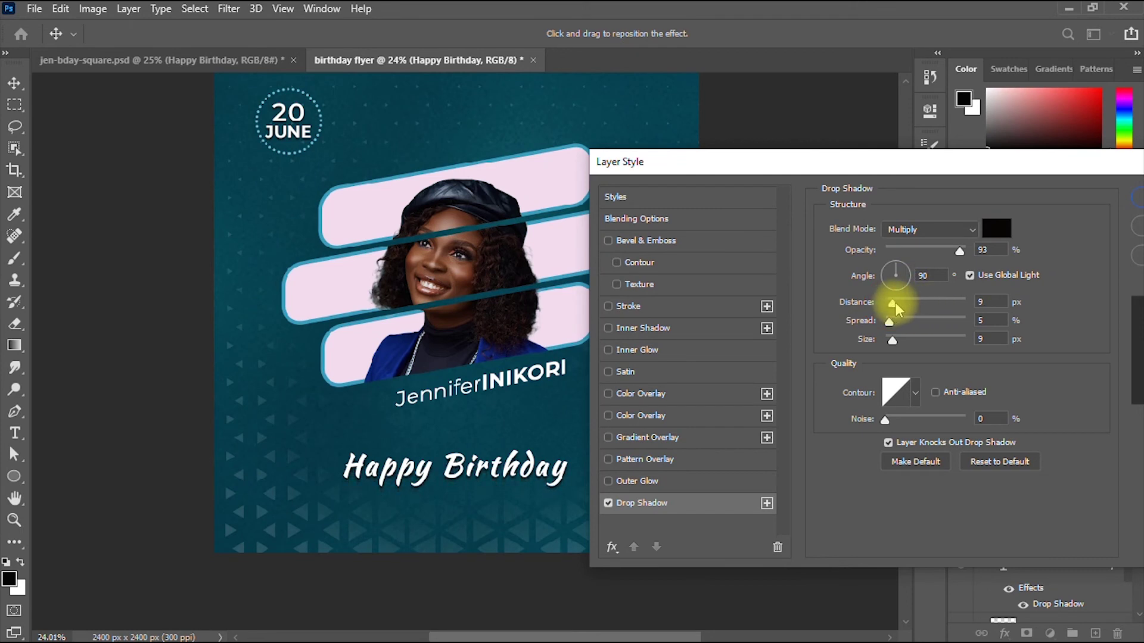
pyautogui.click(889, 322)
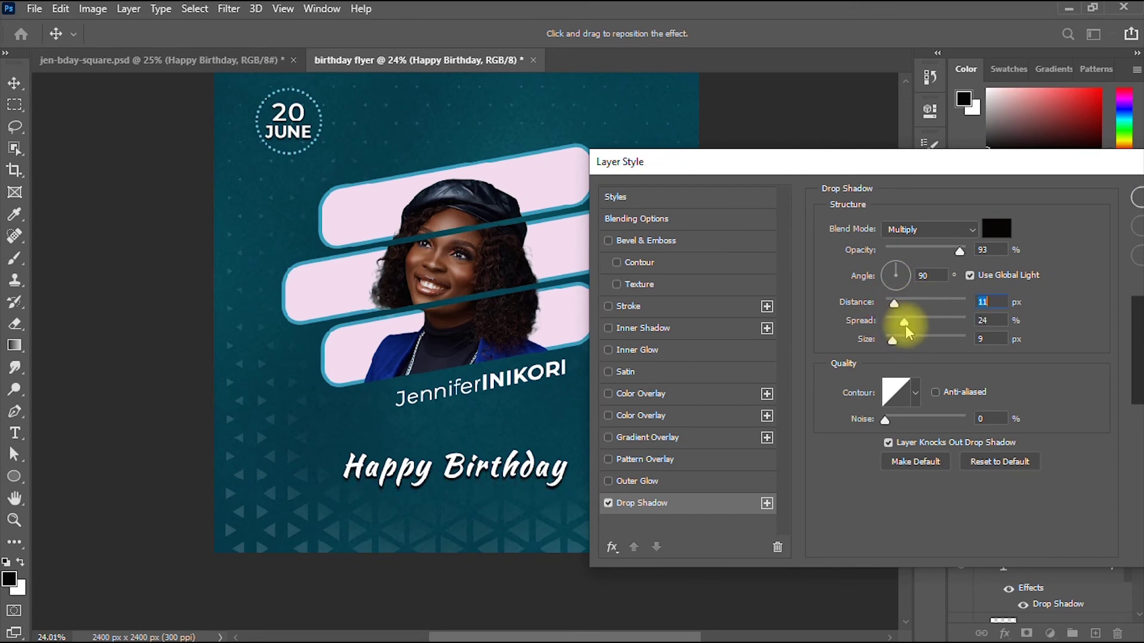
pyautogui.moveTo(906, 326); pyautogui.dragTo(899, 326)
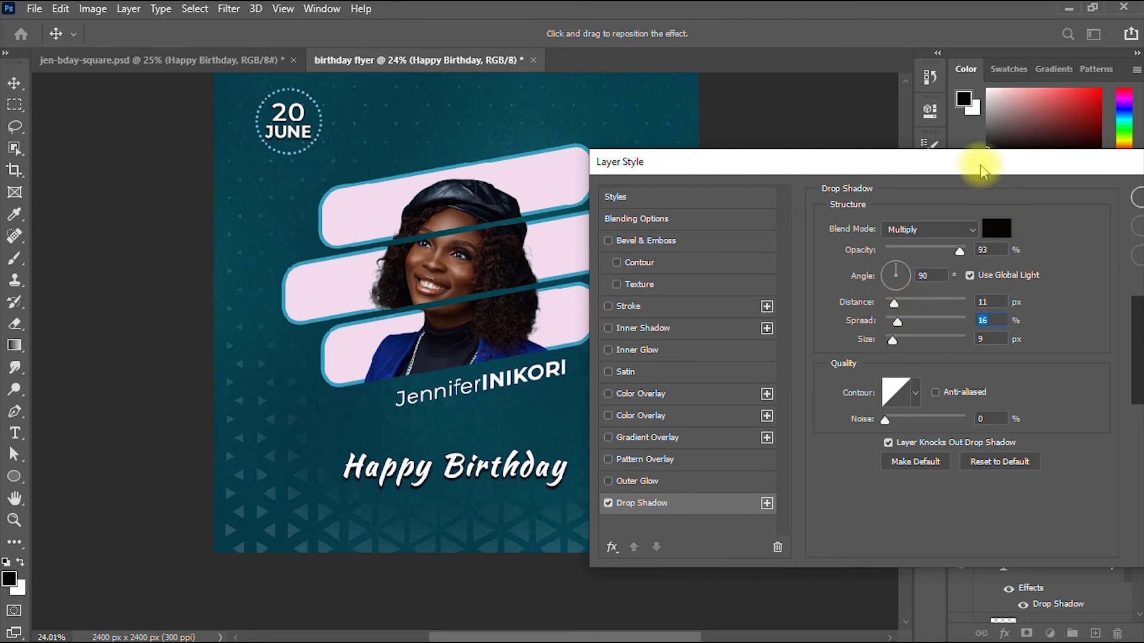
pyautogui.moveTo(980, 165); pyautogui.dragTo(735, 222)
pyautogui.click(977, 255)
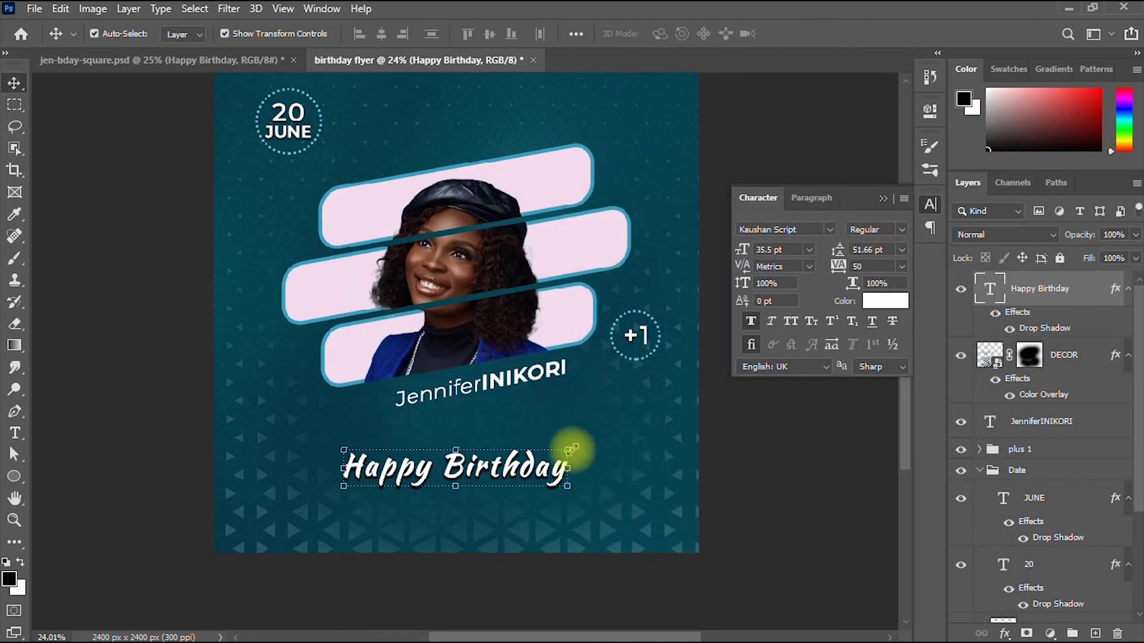
pyautogui.moveTo(581, 445)
pyautogui.mouseDown()
pyautogui.moveTo(574, 439)
pyautogui.moveTo(603, 443)
pyautogui.mouseUp()
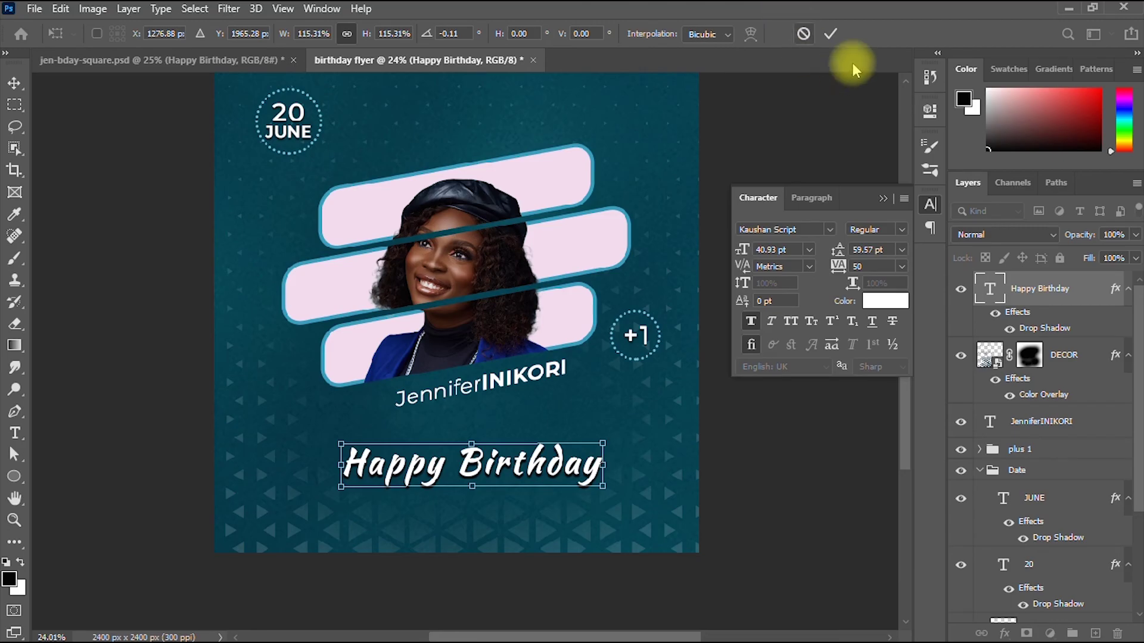
pyautogui.click(832, 34)
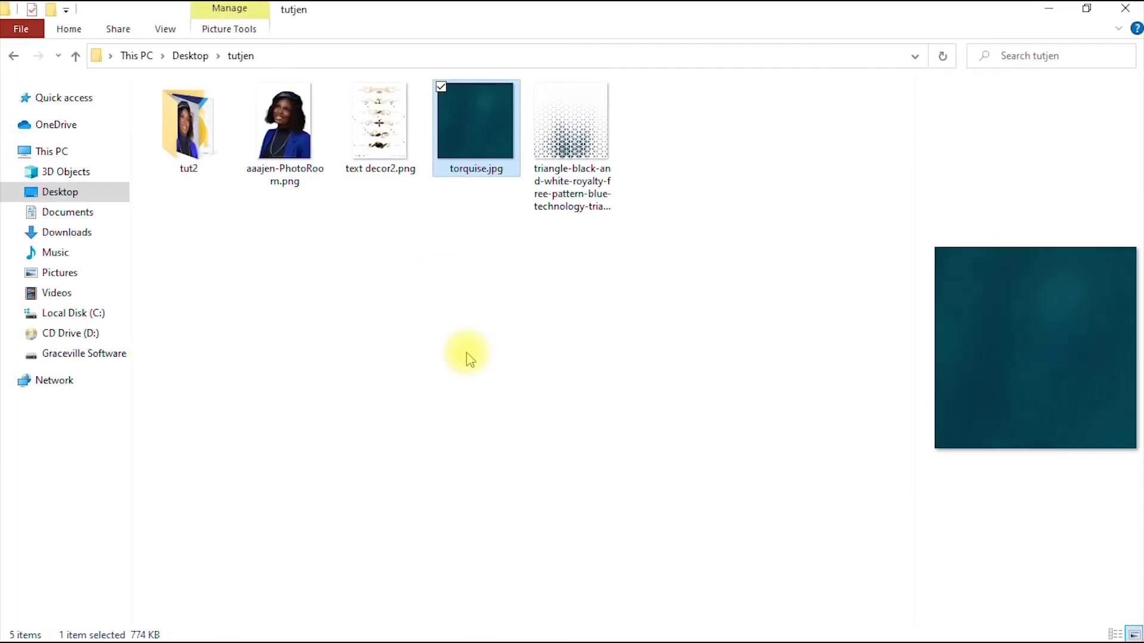
# Open text decor2.png from the tutjen folder with Adobe Photoshop 2020
pyautogui.click(395, 141)
pyautogui.rightClick(390, 132)
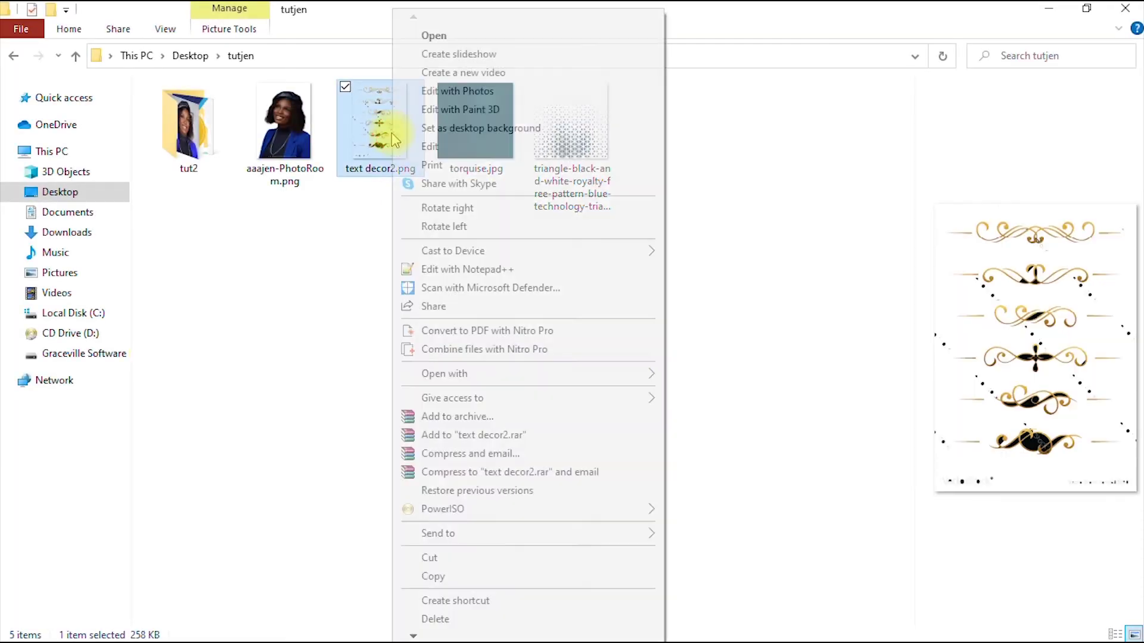
pyautogui.click(336, 271)
pyautogui.click(365, 134)
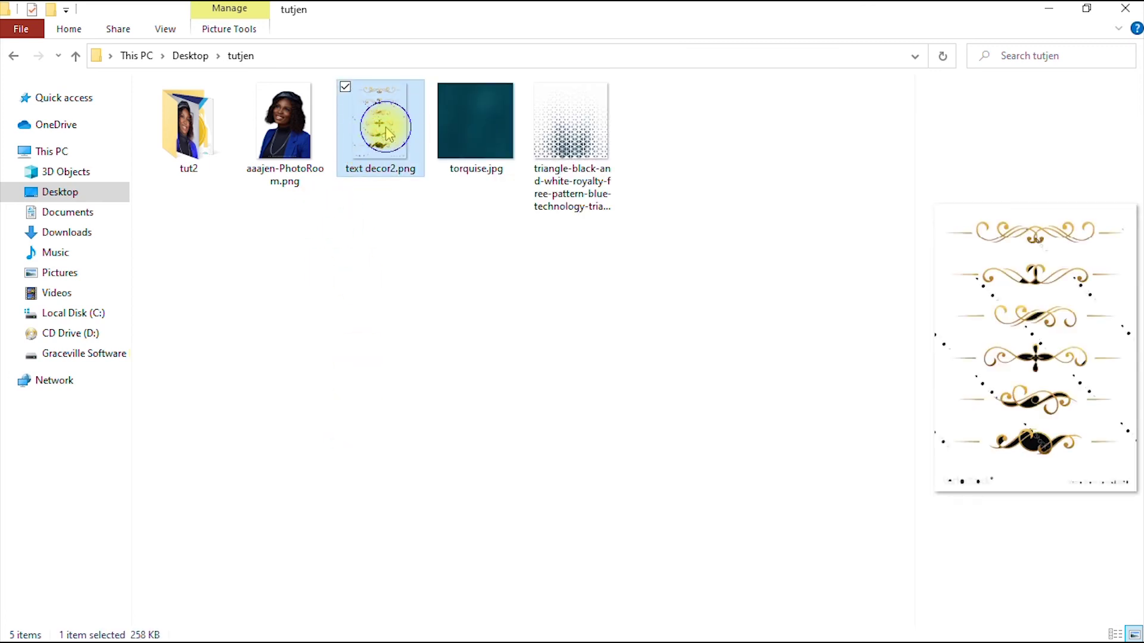
pyautogui.rightClick(387, 134)
pyautogui.moveTo(463, 373)
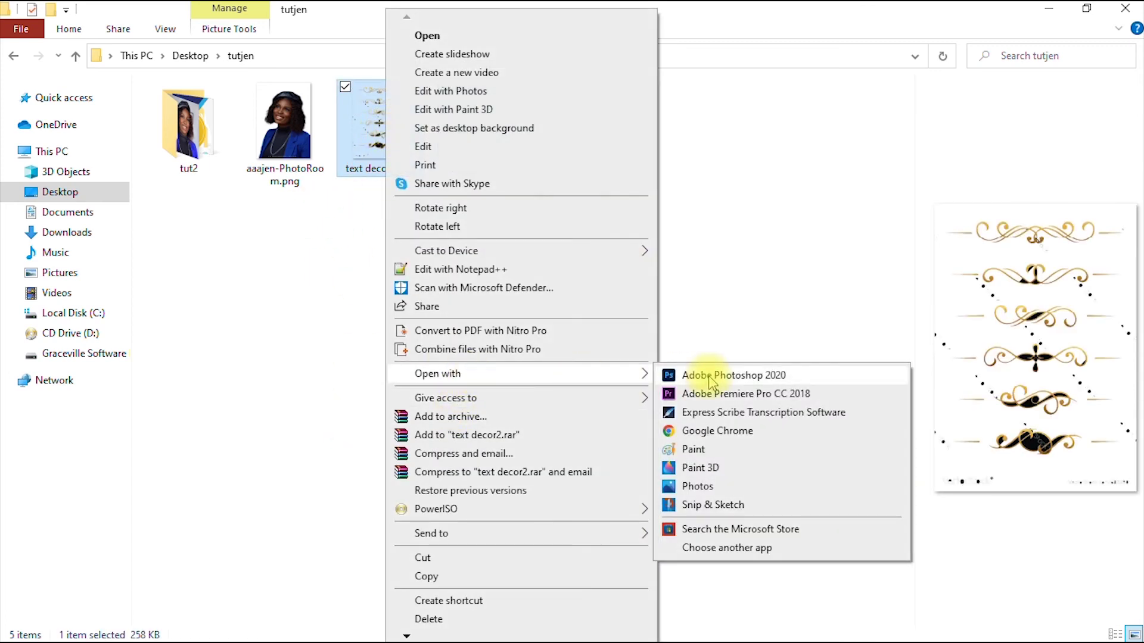
pyautogui.click(711, 381)
# Select the top gold ornament of text decor2.png with a rectangular marquee
pyautogui.press('space')
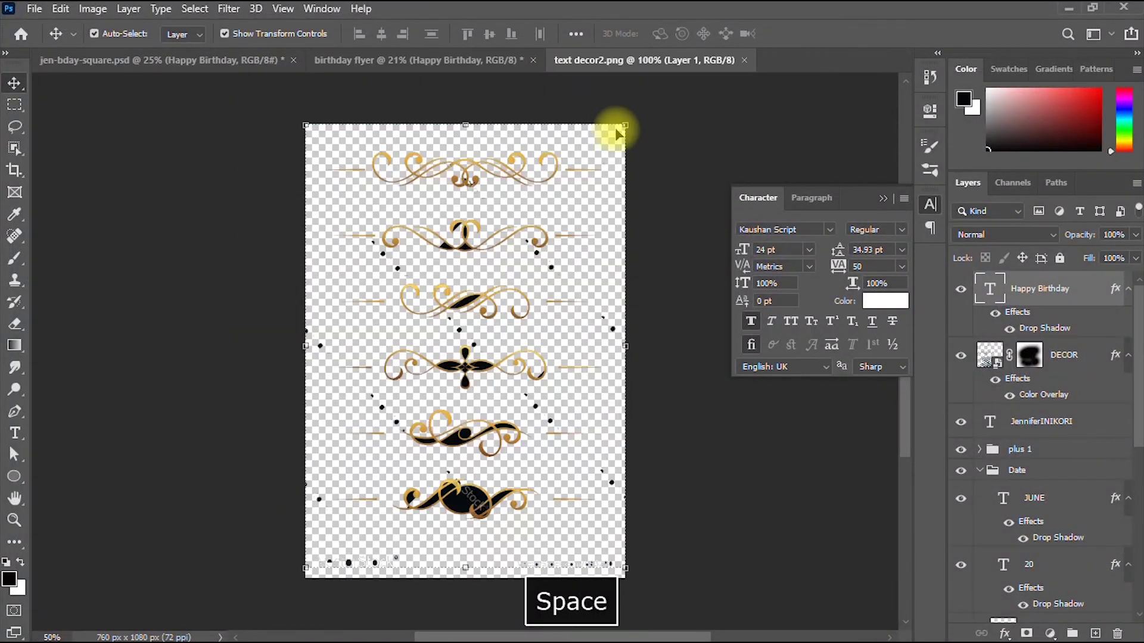
pyautogui.click(460, 252)
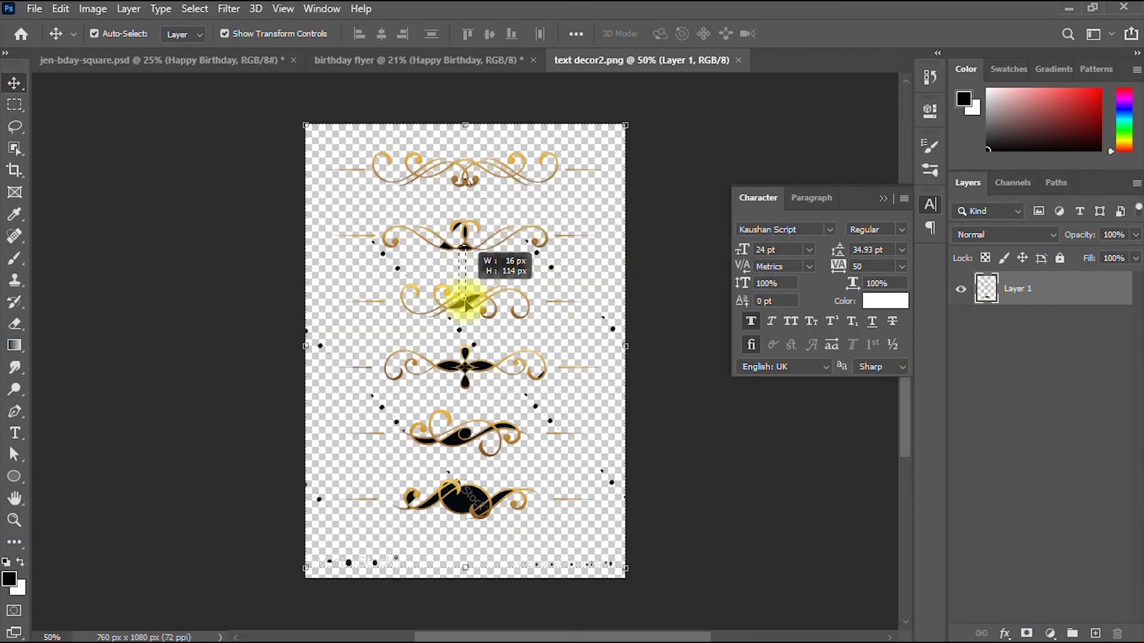
pyautogui.moveTo(466, 338); pyautogui.dragTo(474, 280)
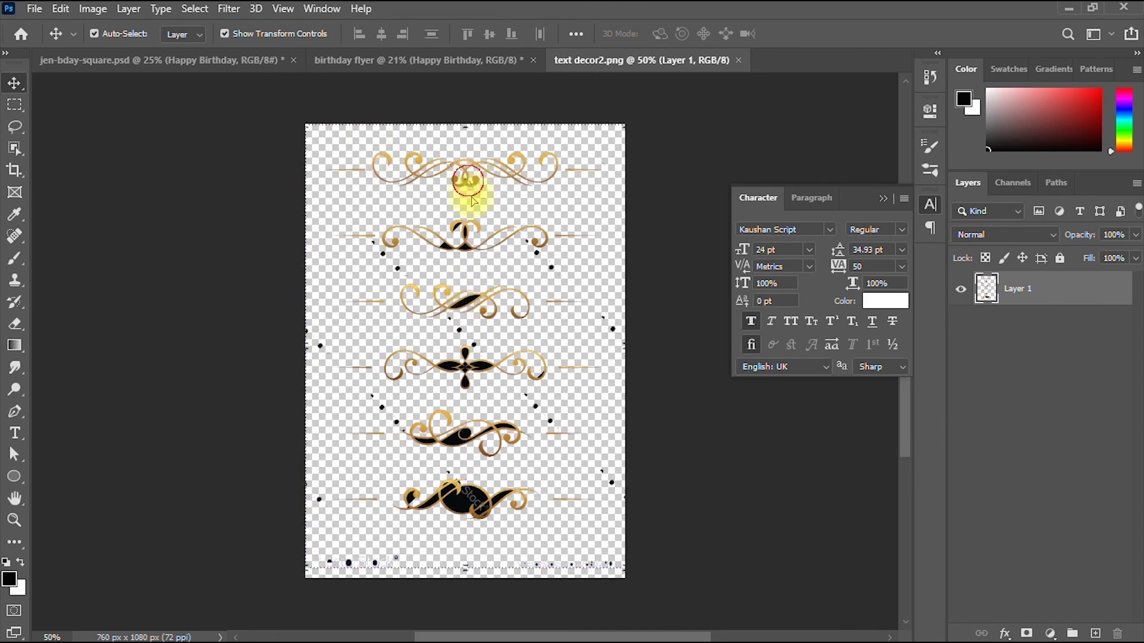
pyautogui.moveTo(472, 201)
pyautogui.mouseDown()
pyautogui.moveTo(461, 183)
pyautogui.moveTo(472, 201)
pyautogui.mouseUp()
pyautogui.scroll(2, 449, 281)
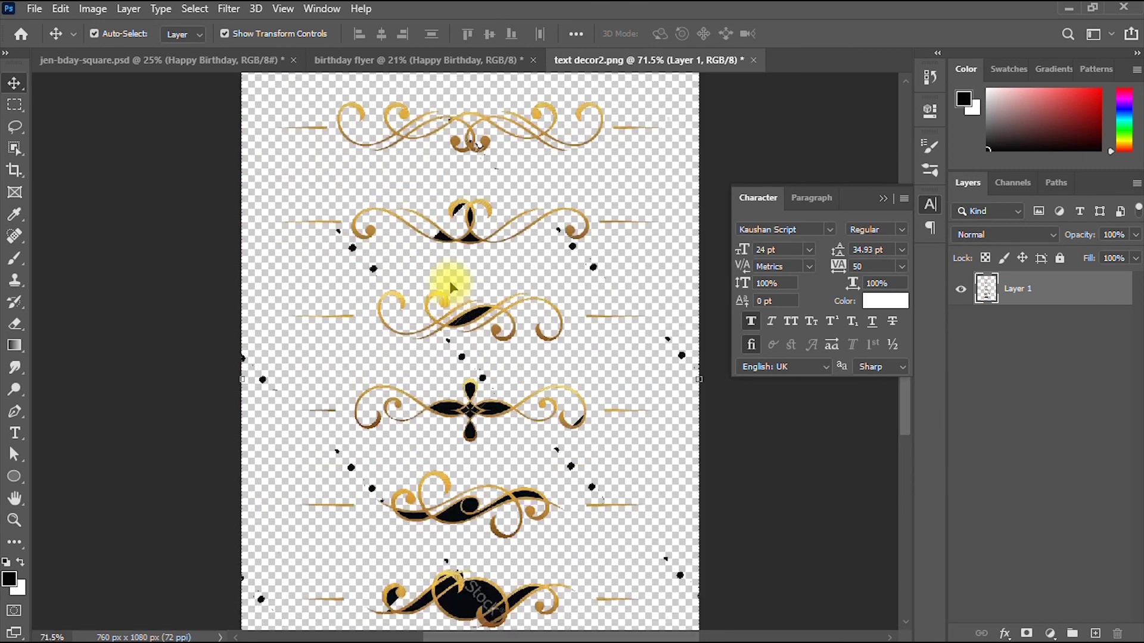
pyautogui.moveTo(15, 105); pyautogui.dragTo(83, 105)
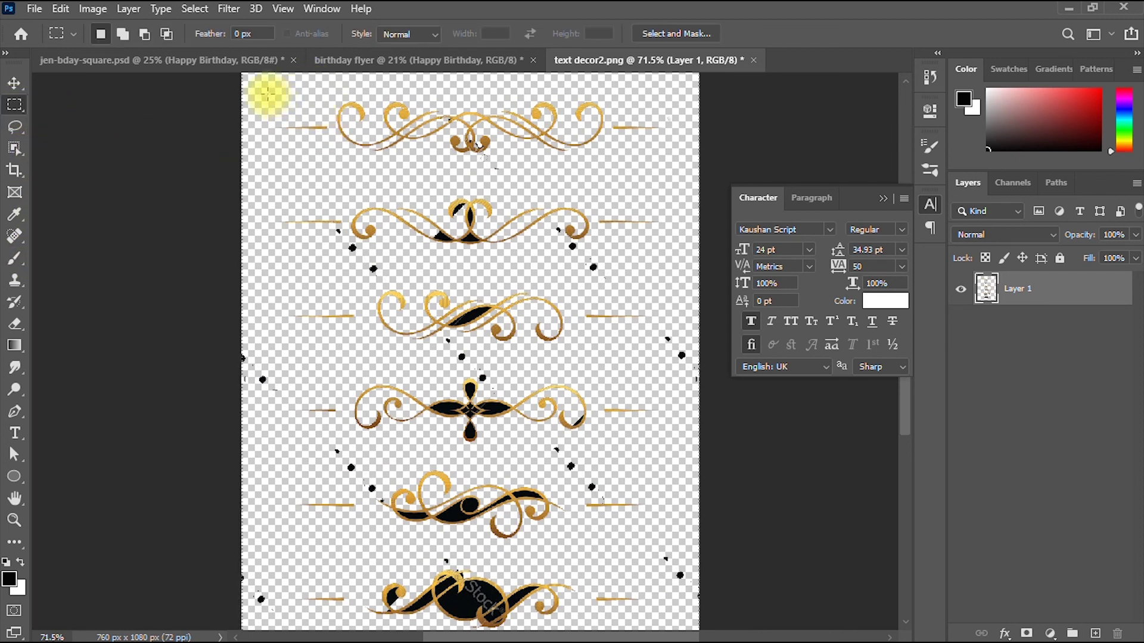
pyautogui.moveTo(269, 94); pyautogui.dragTo(671, 166)
pyautogui.click(613, 554)
# Copy the ornament onto a new Layer 2 and drag it into the birthday flyer
pyautogui.click(14, 83)
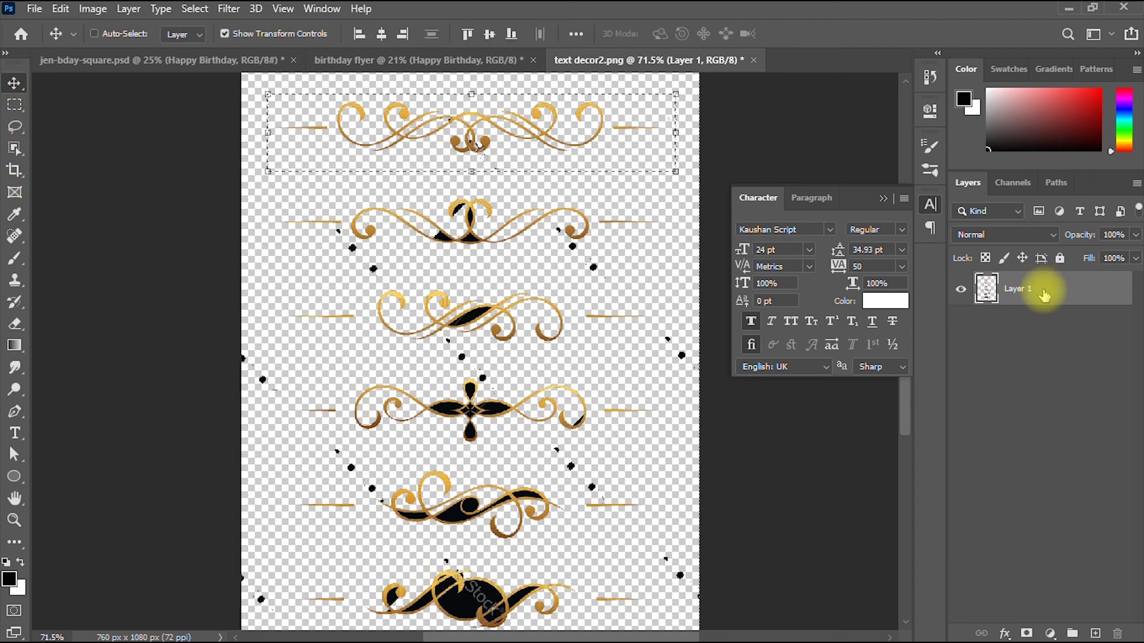
pyautogui.hotkey('ctrl', 'j')
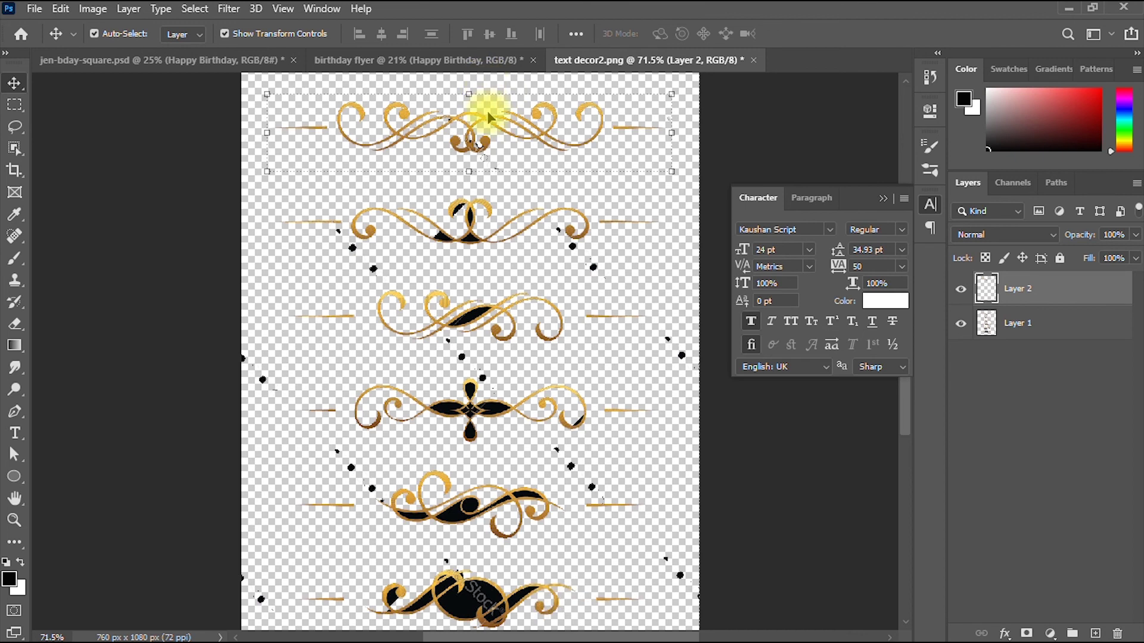
pyautogui.hotkey('ctrl', 'alt', 'a')
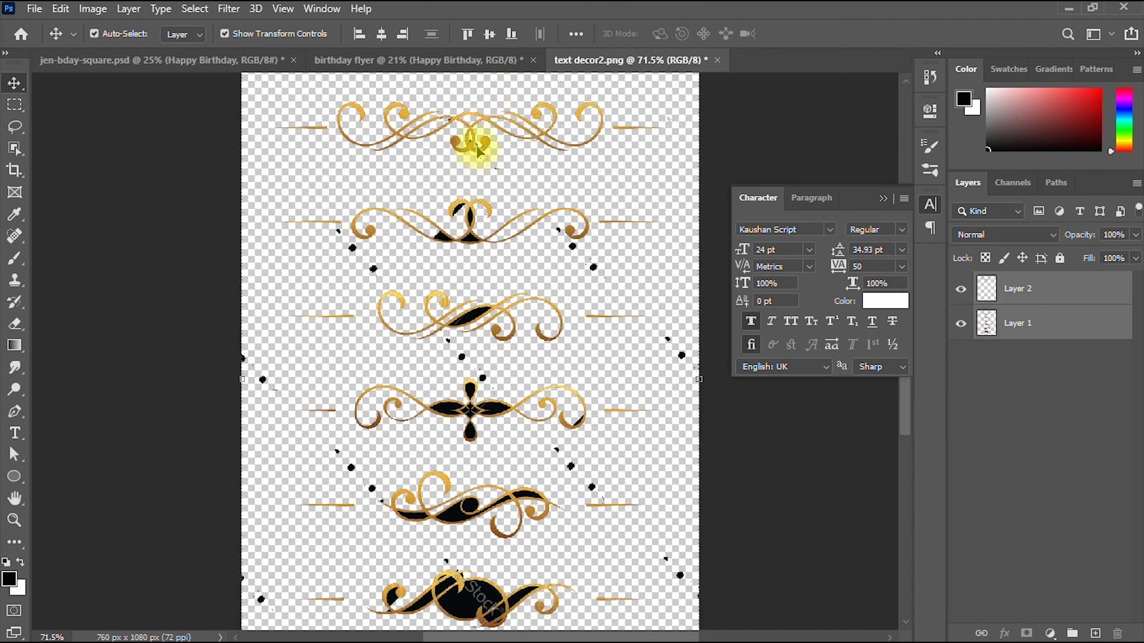
pyautogui.click(1040, 290)
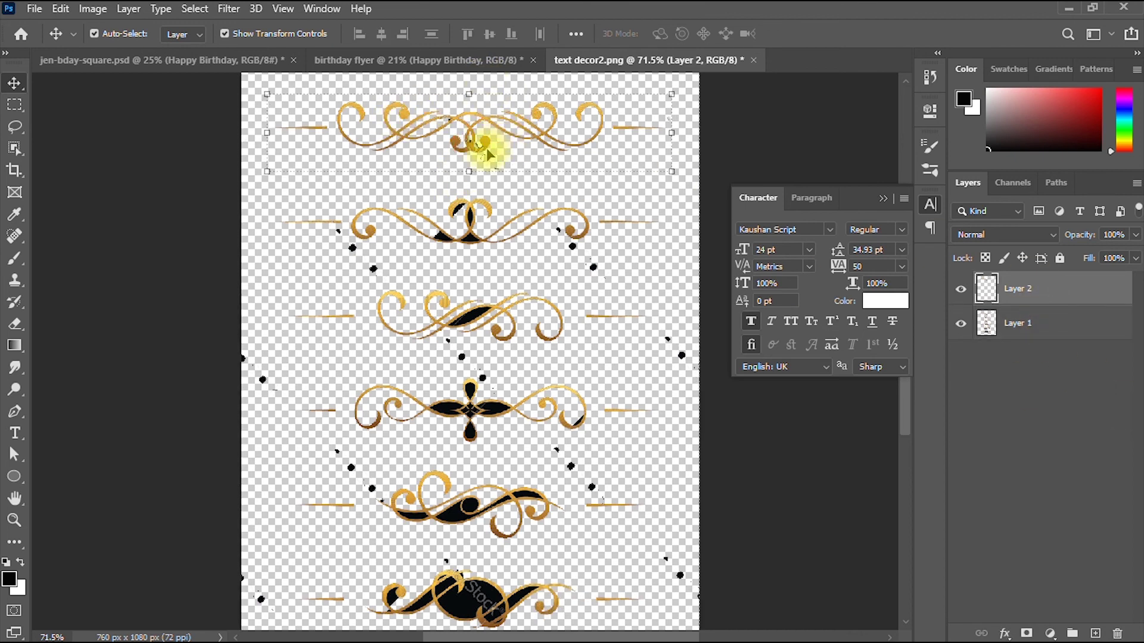
pyautogui.moveTo(487, 154); pyautogui.dragTo(350, 473)
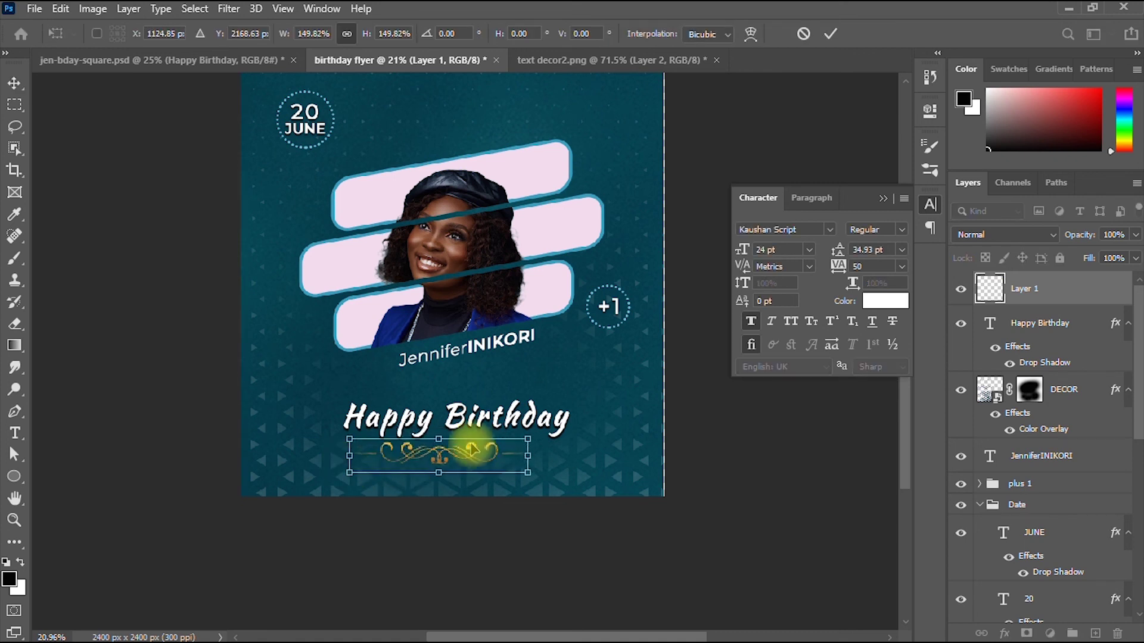
# Centre the ornament under Happy Birthday at 149.82% and rename its layer 'decor 2'
pyautogui.moveTo(472, 450); pyautogui.dragTo(485, 448)
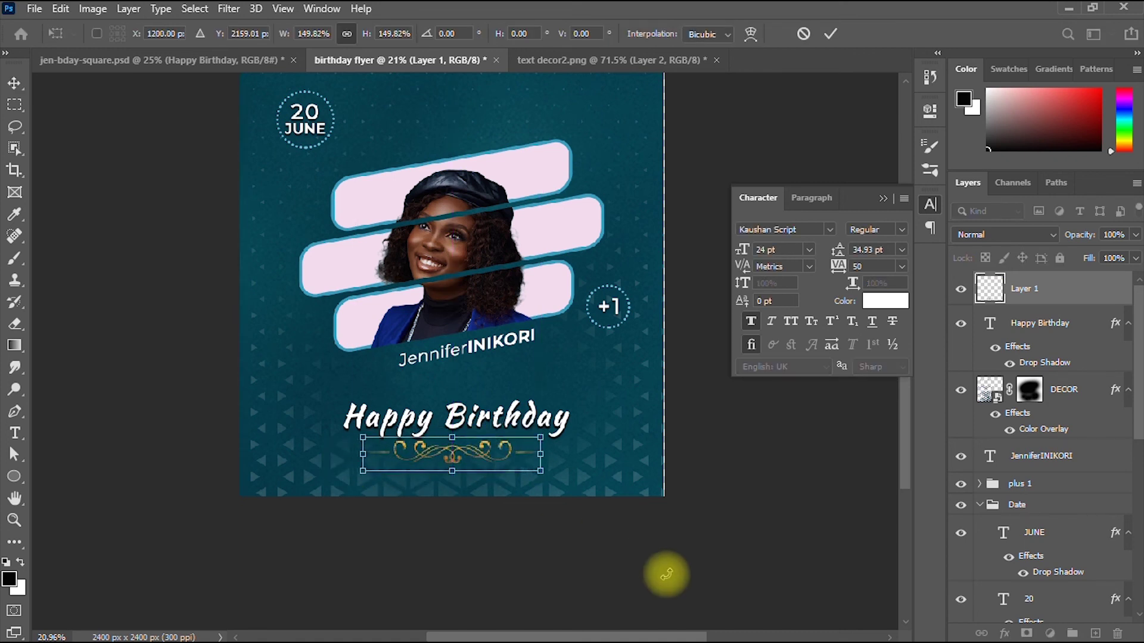
pyautogui.click(832, 27)
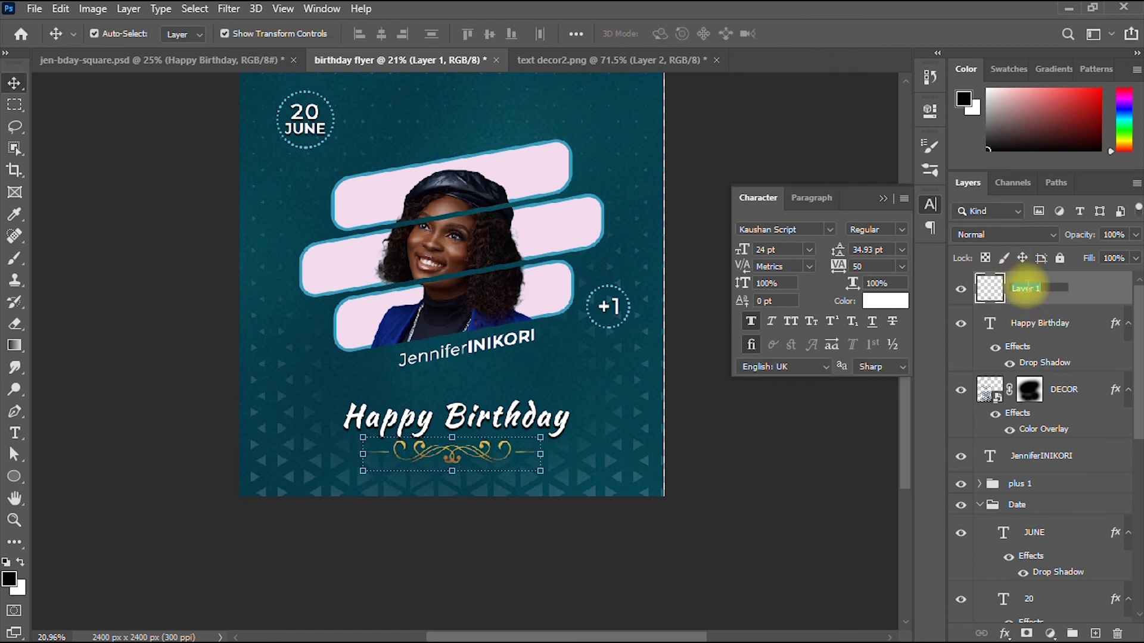
pyautogui.write('decor 2')
pyautogui.press('Return')
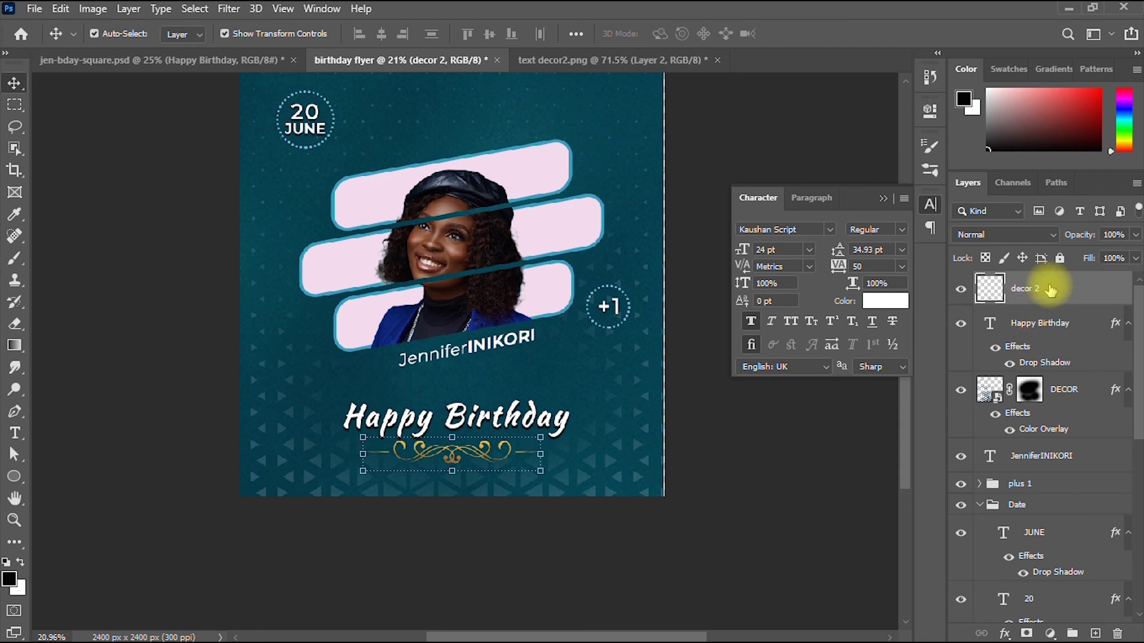
# Apply a near-white fdfdfd Color Overlay to the decor 2 ornament layer
pyautogui.rightClick(1068, 292)
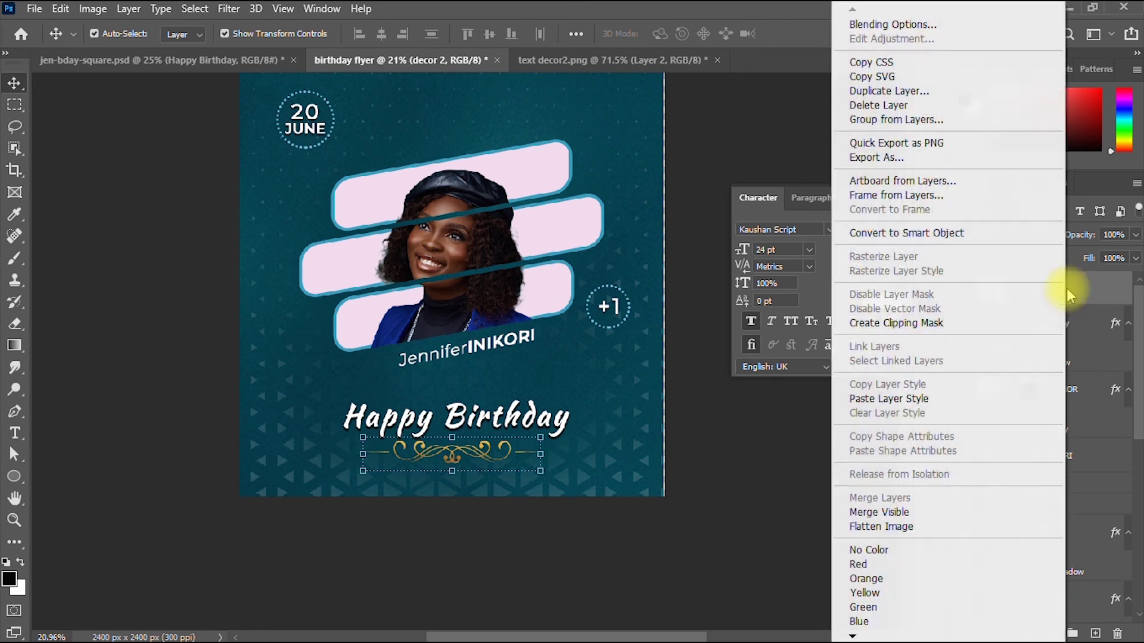
pyautogui.click(952, 23)
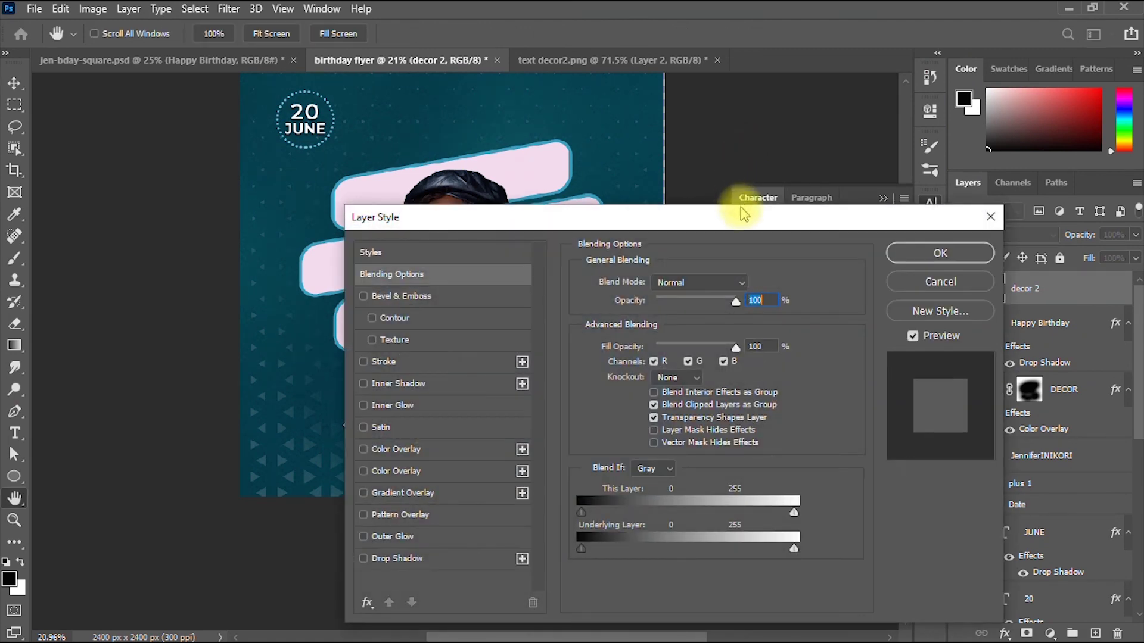
pyautogui.moveTo(740, 206); pyautogui.dragTo(1039, 47)
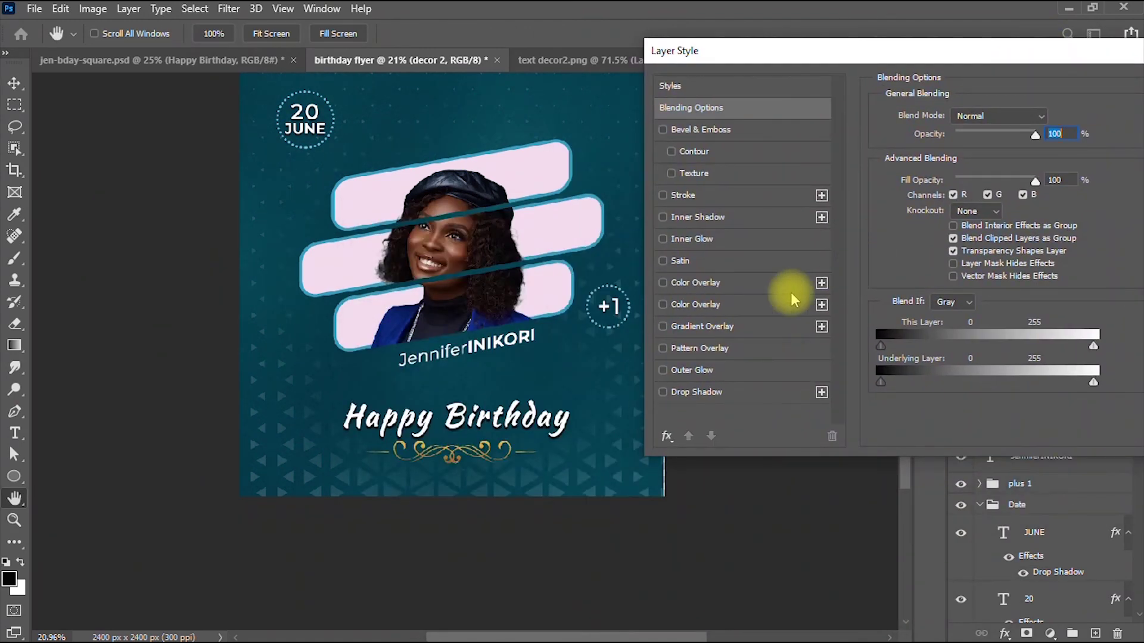
pyautogui.click(728, 285)
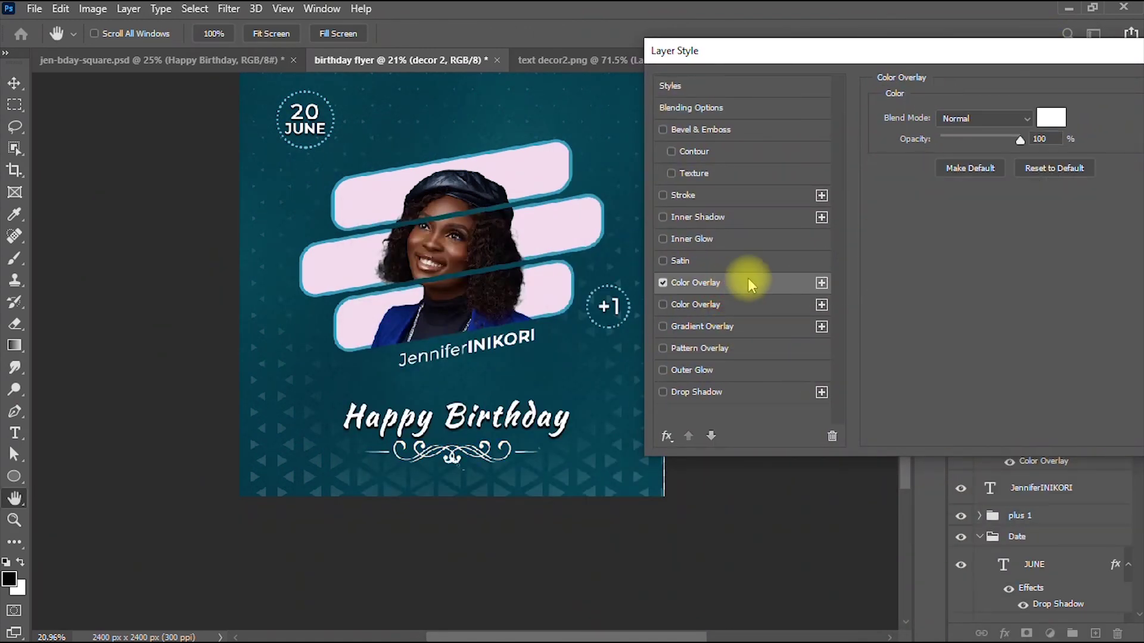
pyautogui.click(1051, 117)
pyautogui.moveTo(897, 327)
pyautogui.mouseDown()
pyautogui.moveTo(830, 439)
pyautogui.moveTo(852, 494)
pyautogui.mouseUp()
pyautogui.click(746, 418)
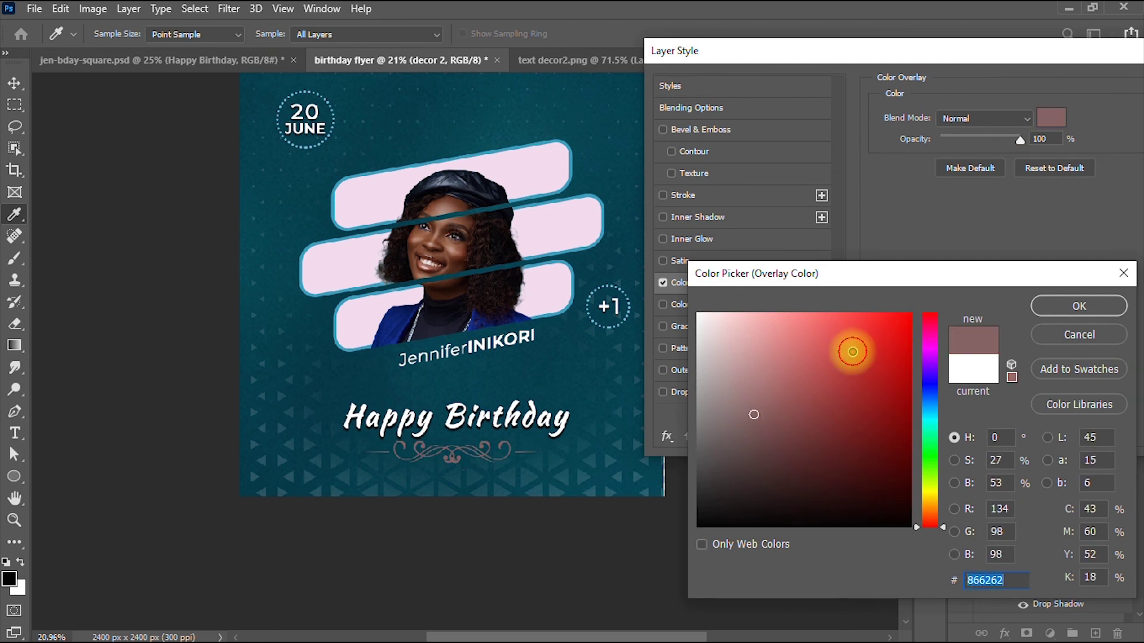
pyautogui.moveTo(848, 351); pyautogui.dragTo(906, 319)
pyautogui.moveTo(708, 340); pyautogui.dragTo(685, 299)
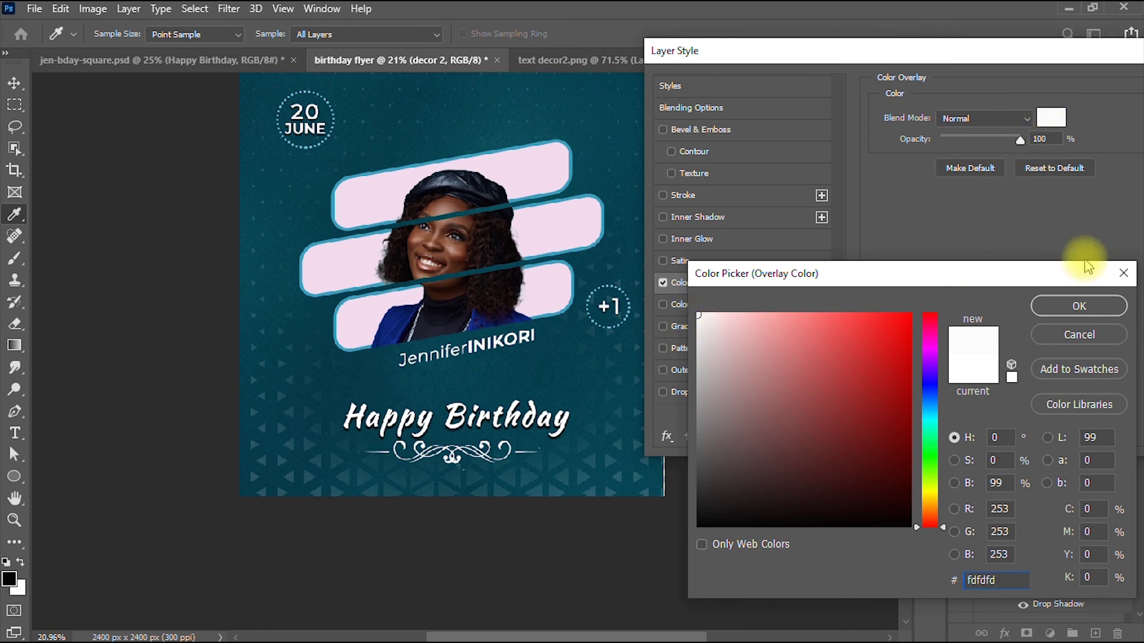
pyautogui.click(1075, 305)
pyautogui.moveTo(1029, 54); pyautogui.dragTo(834, 51)
pyautogui.click(1039, 89)
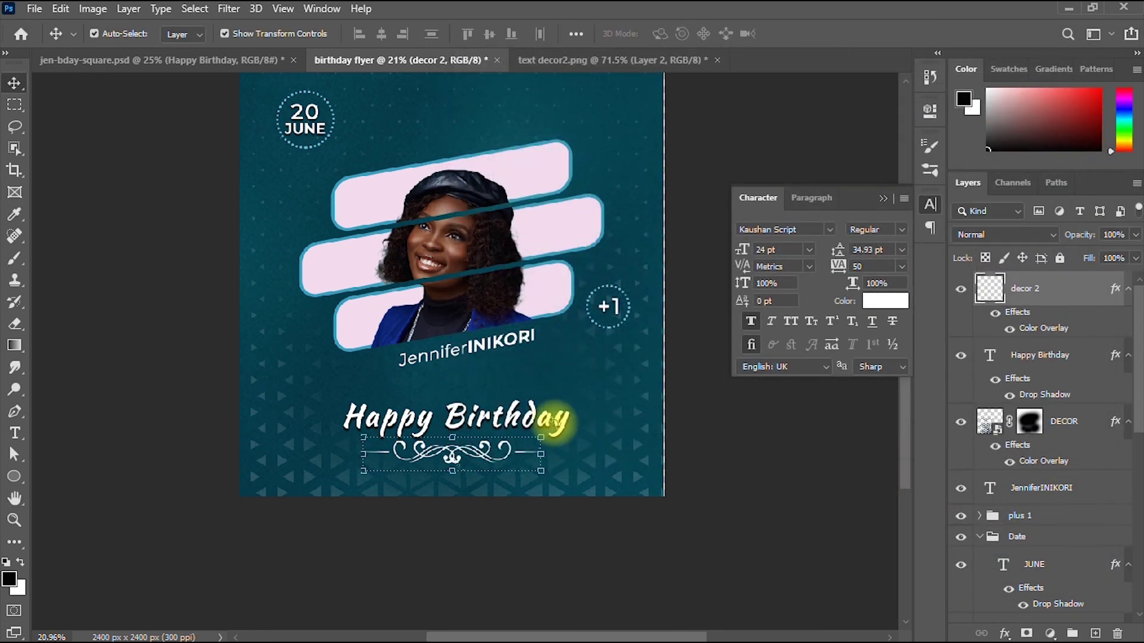
# Nudge the Happy Birthday text up, and the decor 2 ornament up and slightly left
pyautogui.click(554, 427)
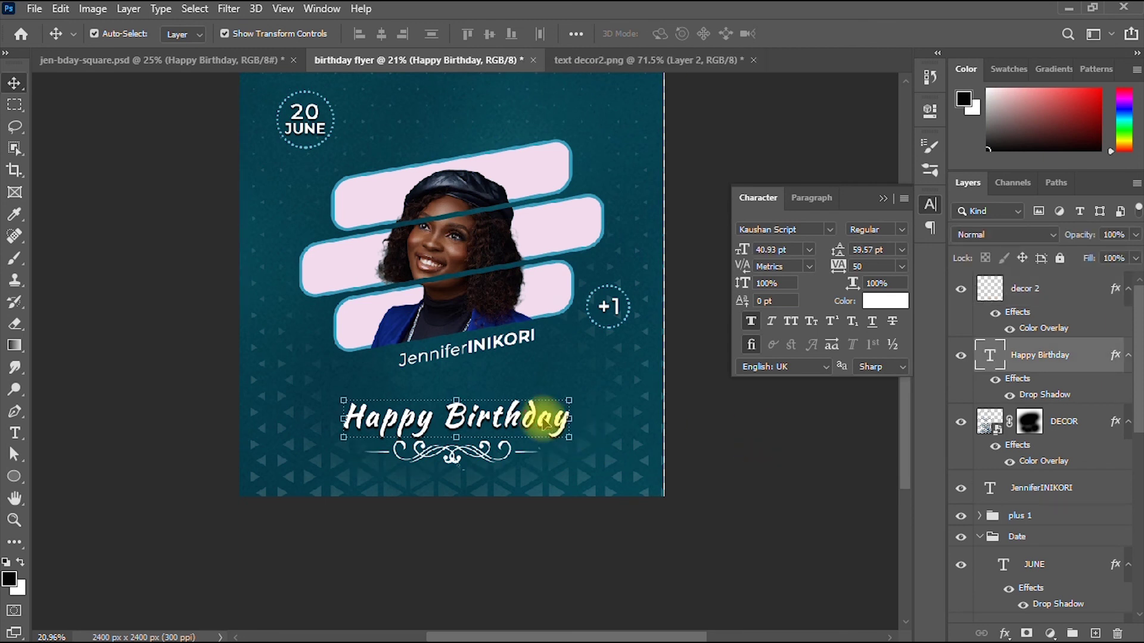
pyautogui.press('Up')
pyautogui.press('Up')
pyautogui.press('Up')
pyautogui.press('Up')
pyautogui.press('Up')
pyautogui.press('Up')
pyautogui.press('Up')
pyautogui.press('Up')
pyautogui.press('Up')
pyautogui.press('Up')
pyautogui.press('Up')
pyautogui.press('Up')
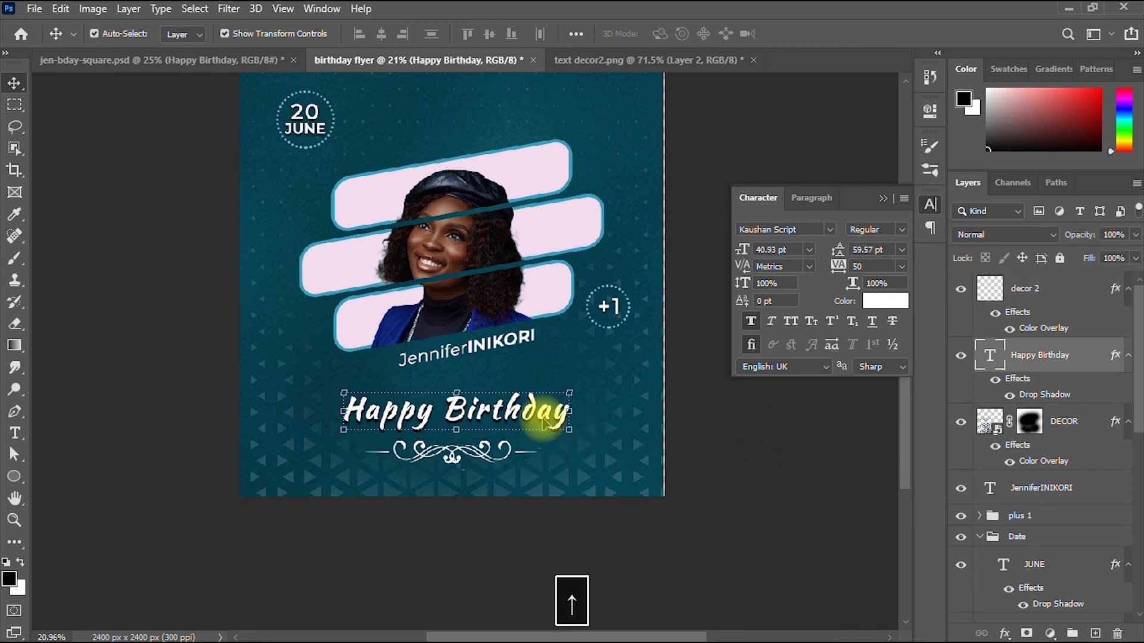
pyautogui.click(479, 459)
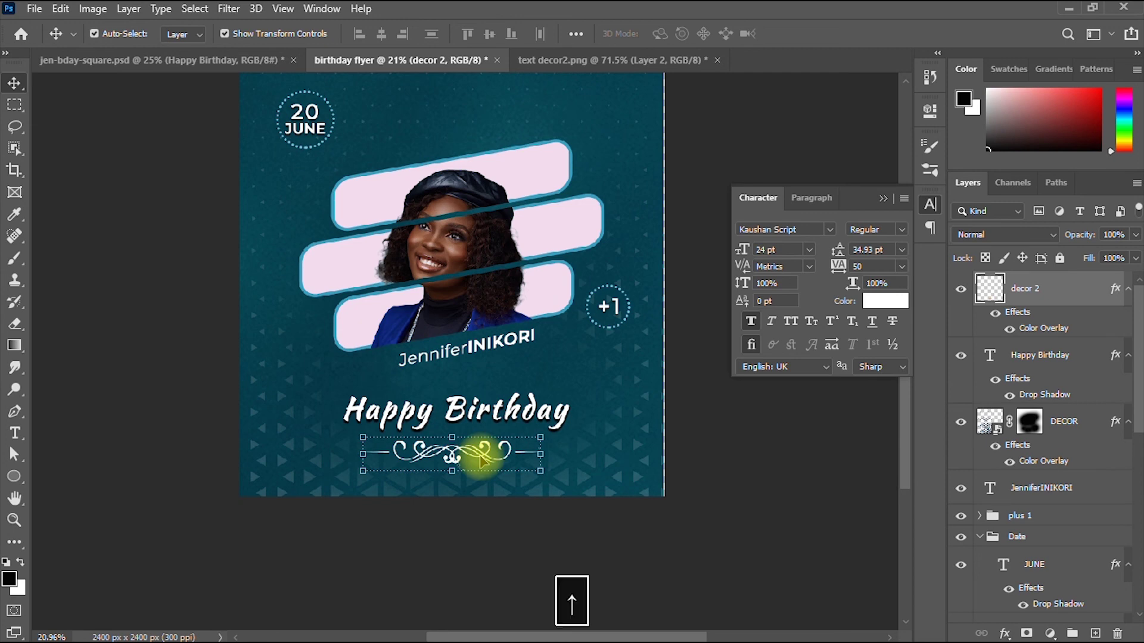
pyautogui.press('Up')
pyautogui.press('Up')
pyautogui.press('Up')
pyautogui.press('Up')
pyautogui.press('Up')
pyautogui.press('Up')
pyautogui.press('Left')
pyautogui.press('Left')
pyautogui.press('Left')
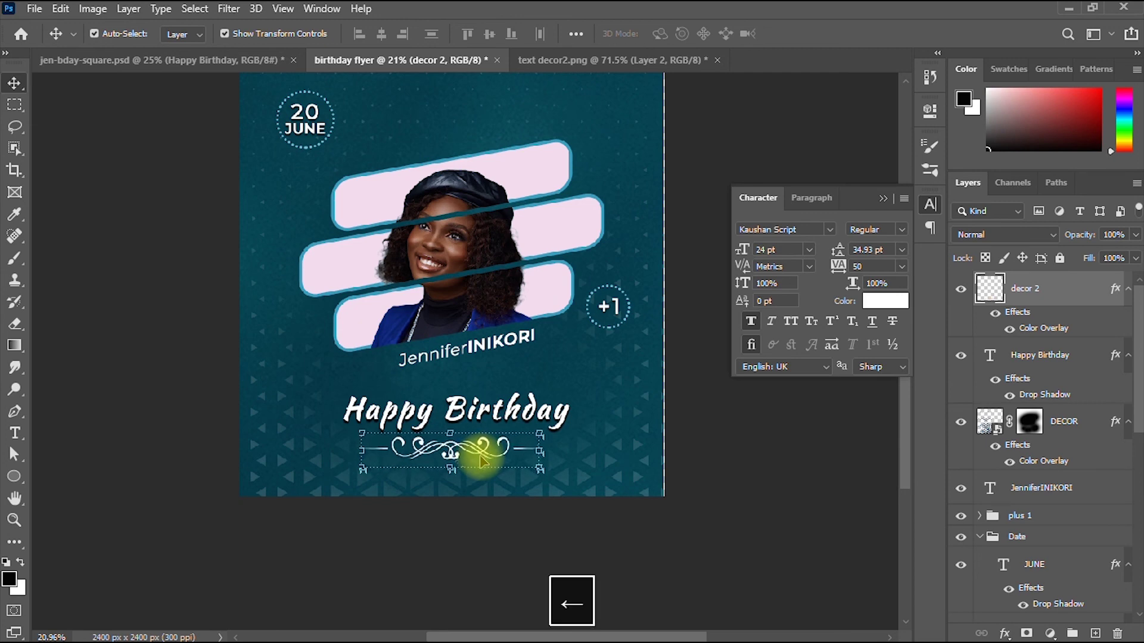
pyautogui.scroll(-1, 471, 280)
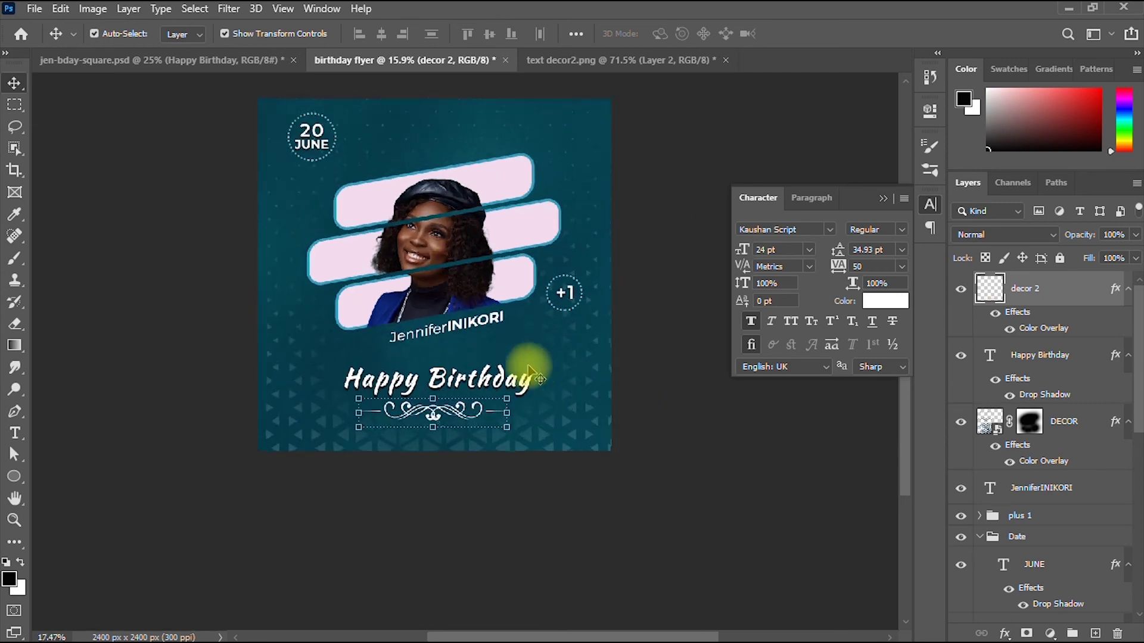
pyautogui.scroll(1, 529, 373)
pyautogui.moveTo(906, 411); pyautogui.dragTo(910, 390)
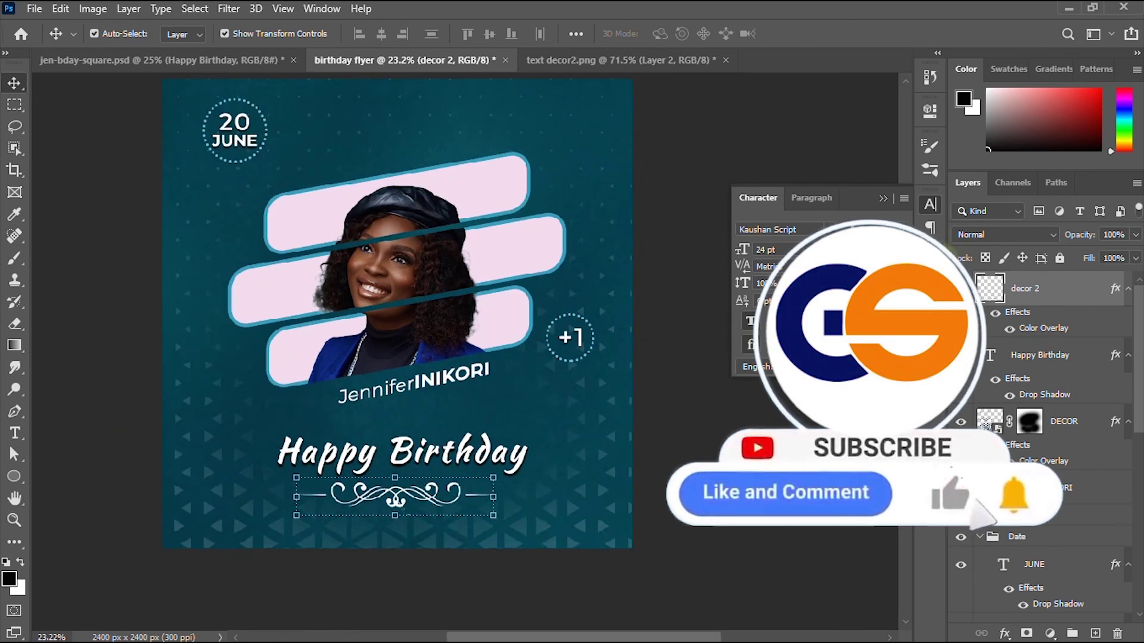
# Collapse the Character panel and zoom the canvas to review the finished birthday flyer
pyautogui.click(881, 200)
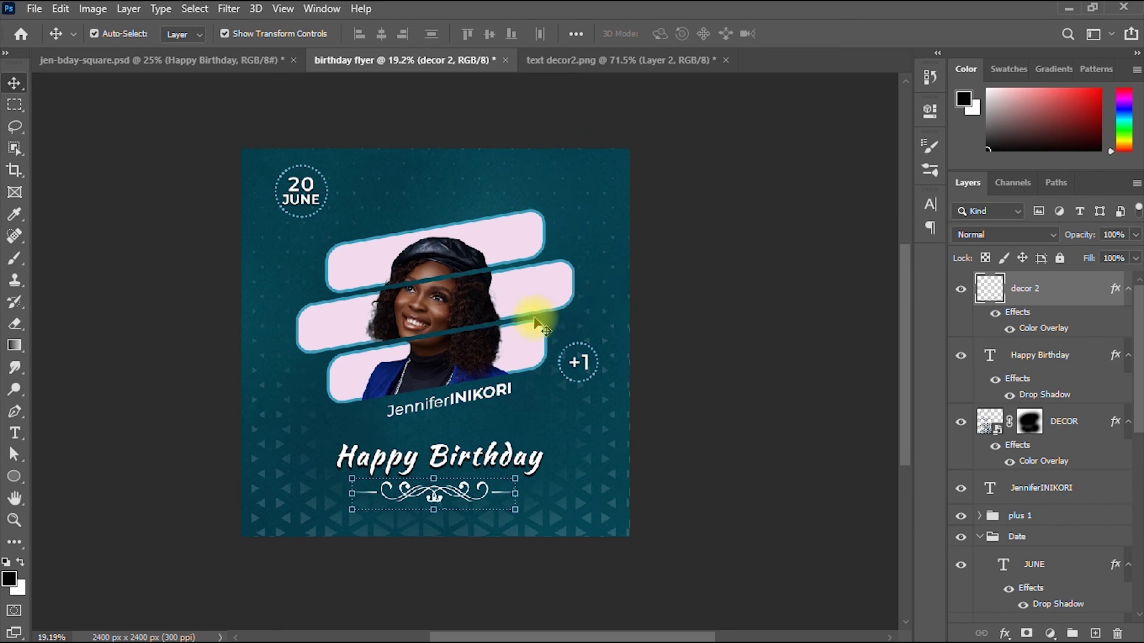
pyautogui.scroll(-1, 539, 325)
pyautogui.scroll(2, 539, 324)
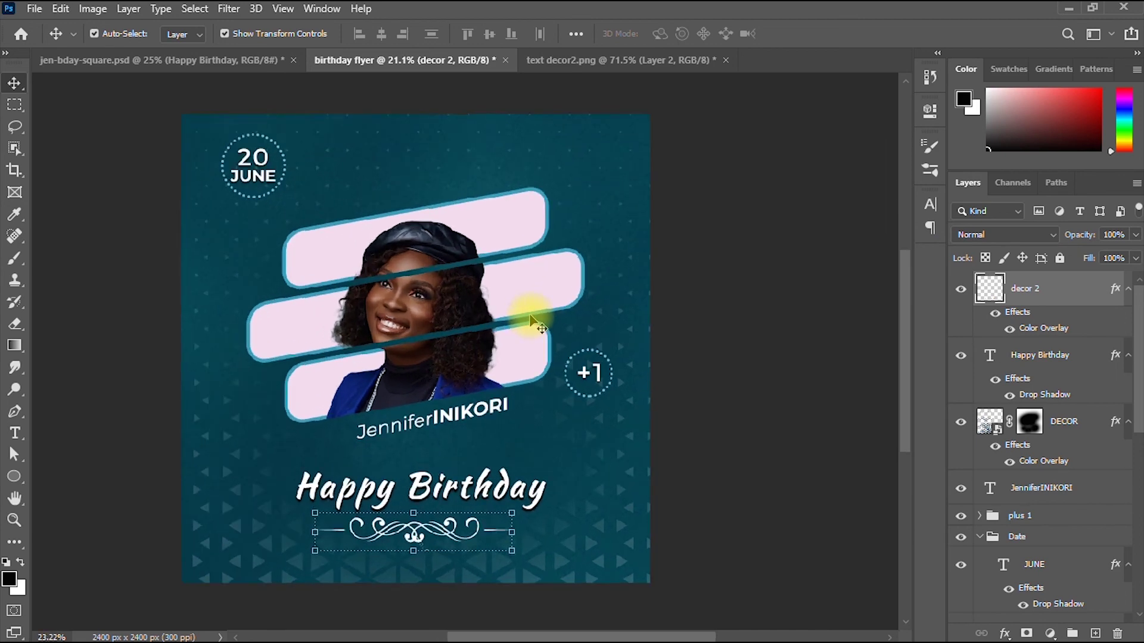
pyautogui.scroll(-1, 540, 325)
pyautogui.scroll(2, 540, 327)
pyautogui.scroll(-3, 533, 320)
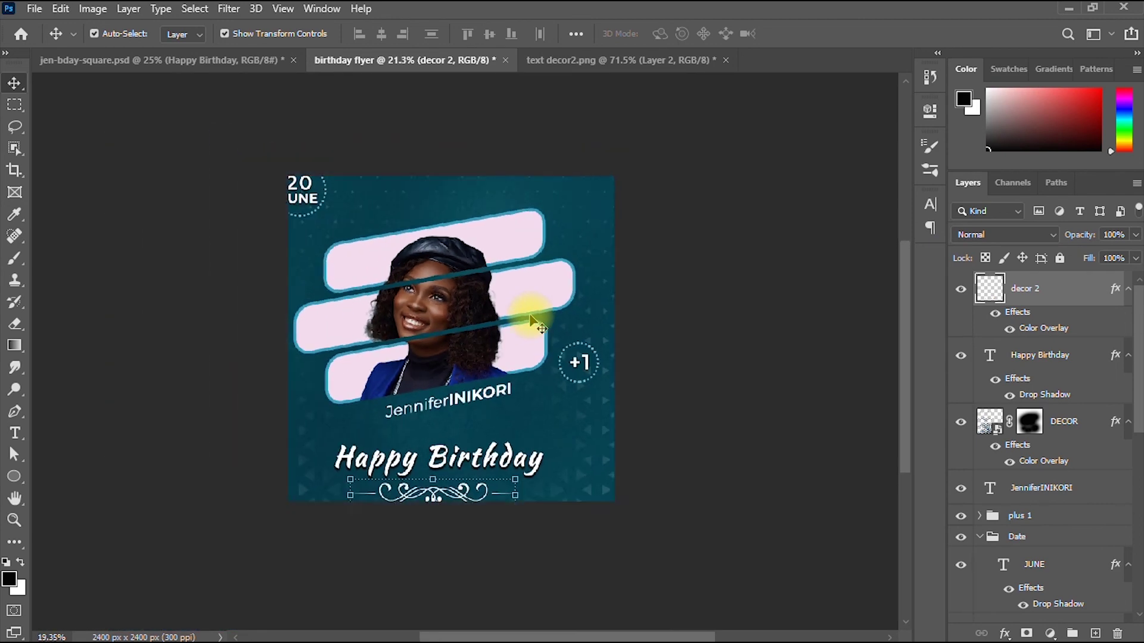
pyautogui.scroll(2, 533, 320)
pyautogui.scroll(2, 532, 320)
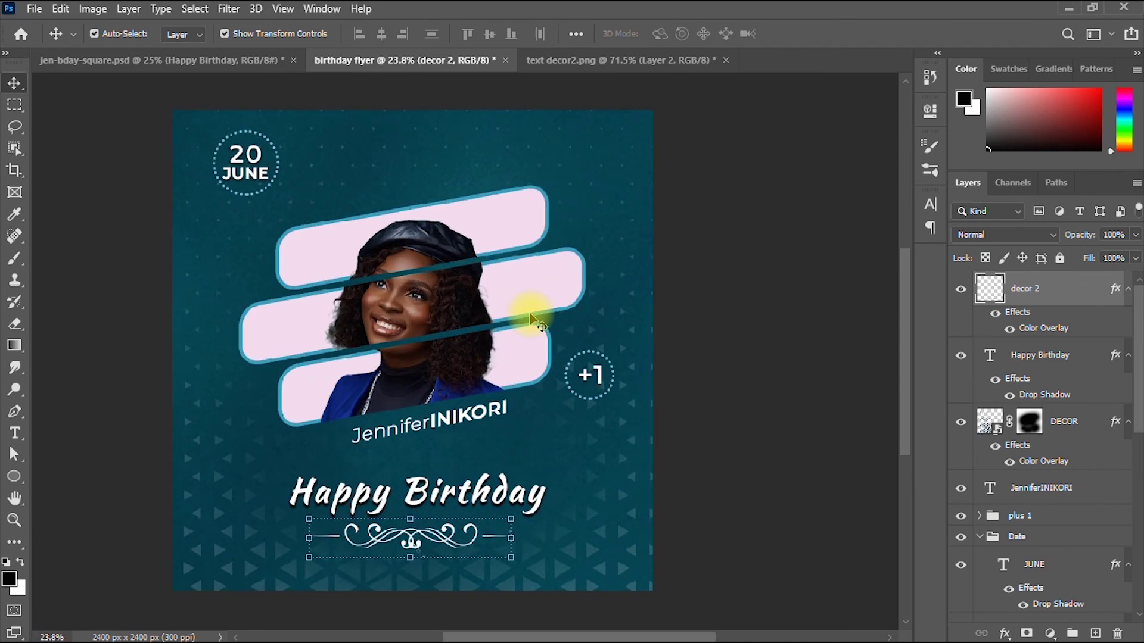